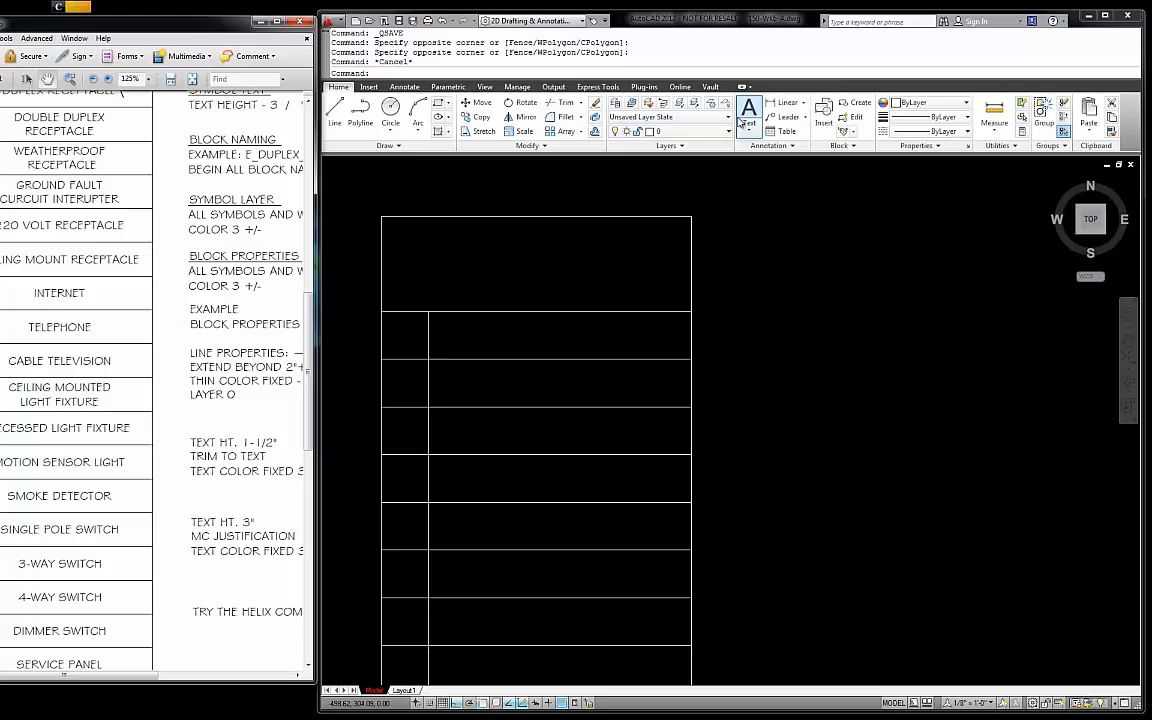
# - Create a text style named ARCH 6 based on Stylus-BT, with a text height of 6
pyautogui.click(405, 87)
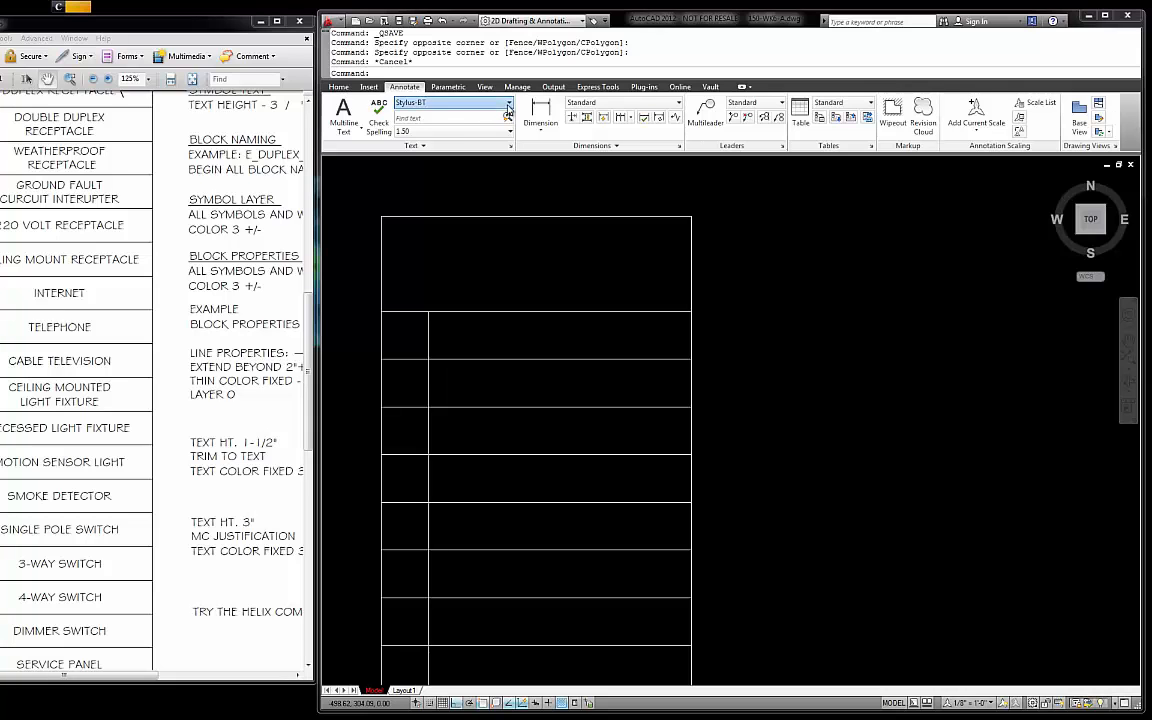
pyautogui.click(510, 104)
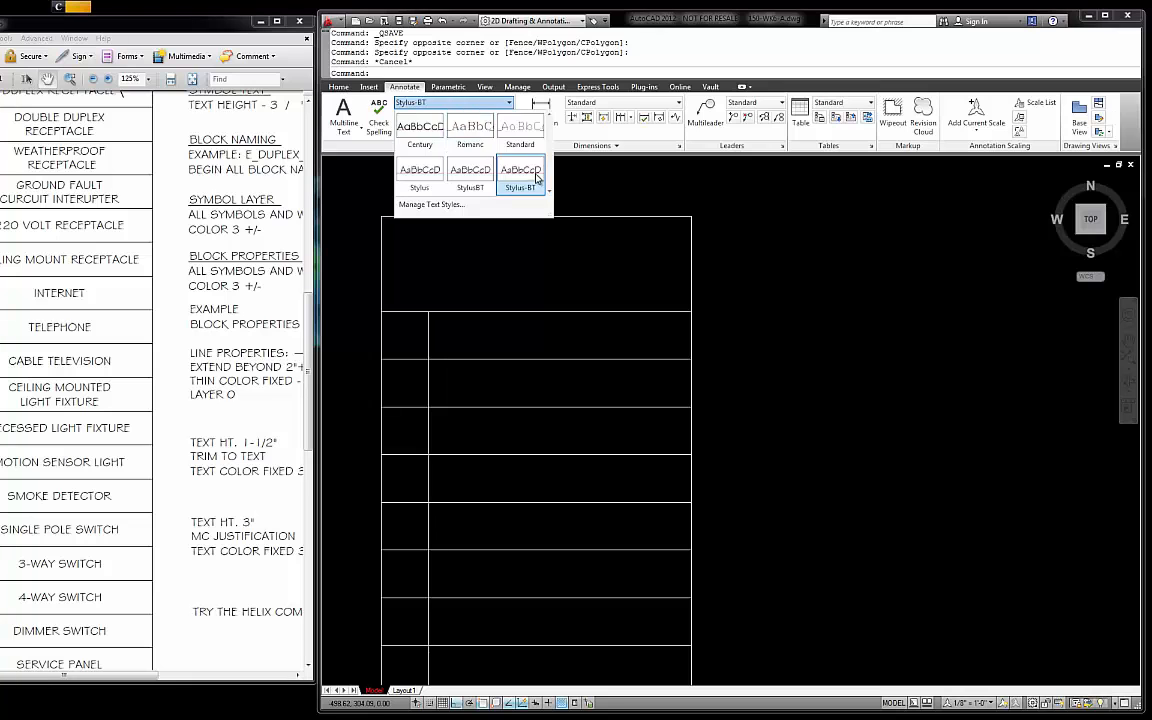
pyautogui.click(517, 178)
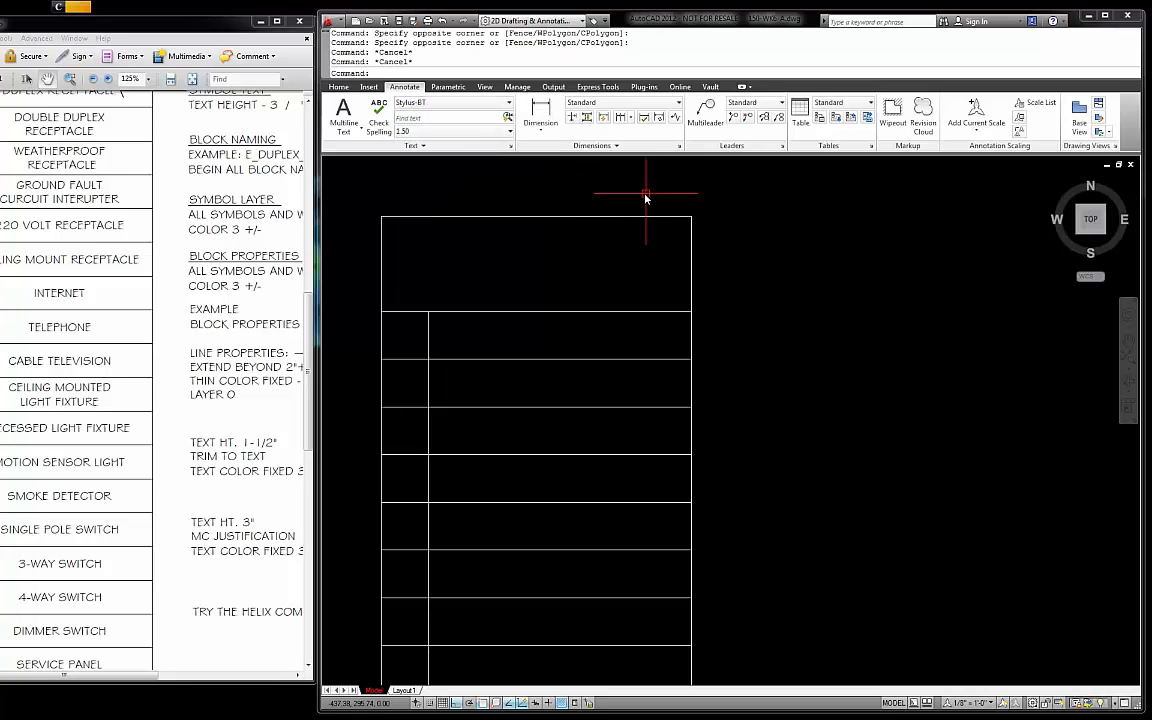
pyautogui.click(511, 148)
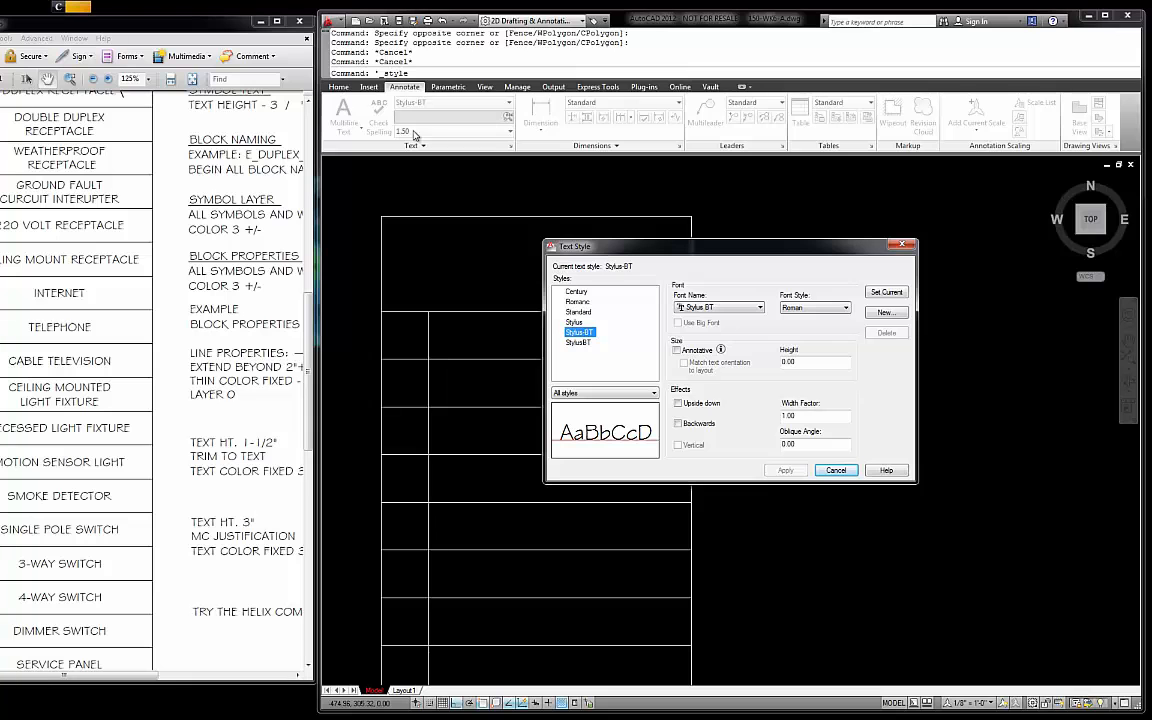
pyautogui.moveTo(742, 245); pyautogui.dragTo(628, 249)
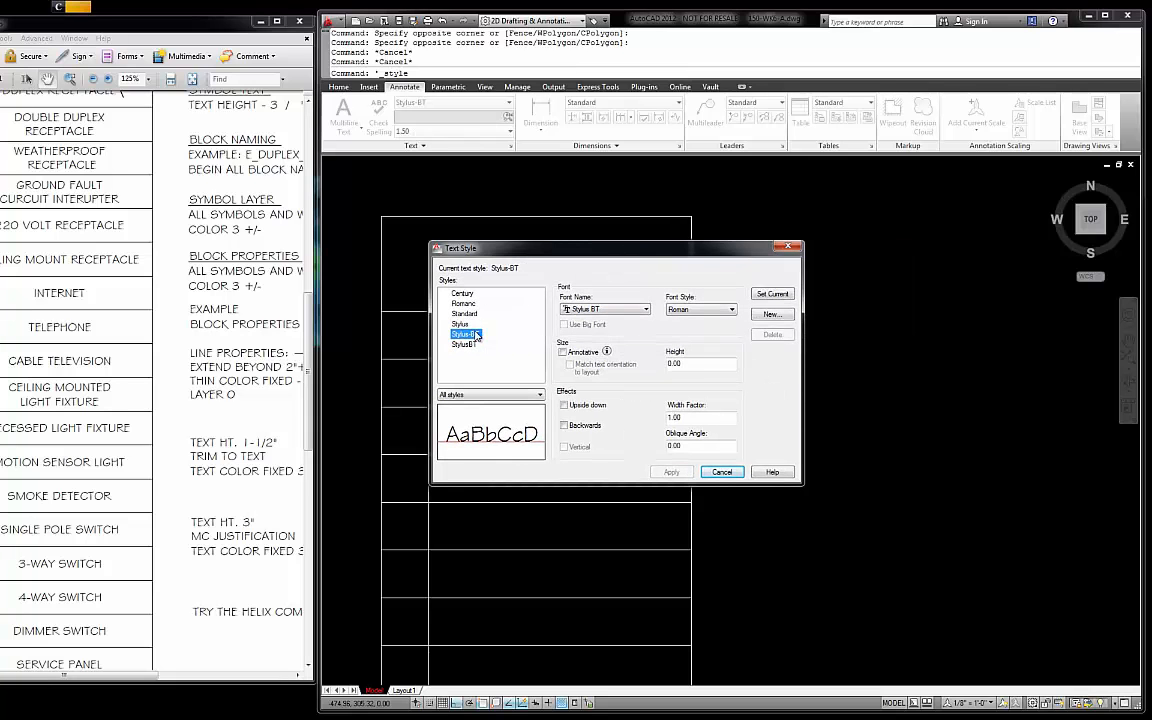
pyautogui.click(771, 314)
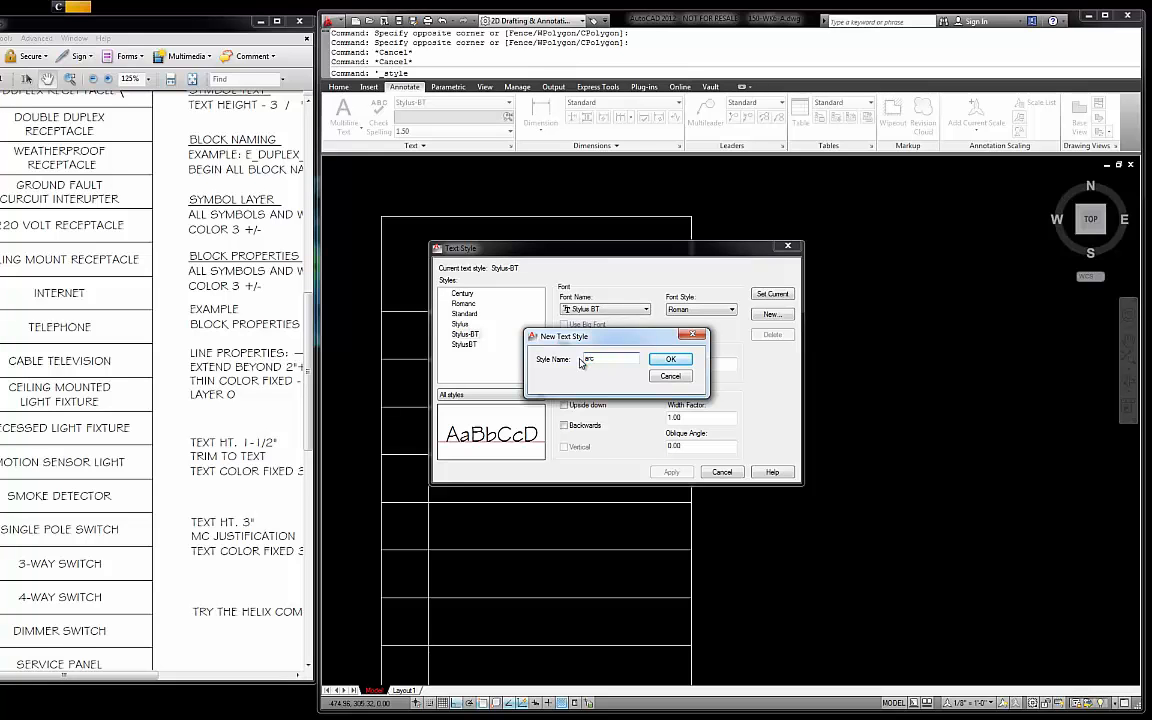
pyautogui.write('ARCH 6')
pyautogui.click(667, 360)
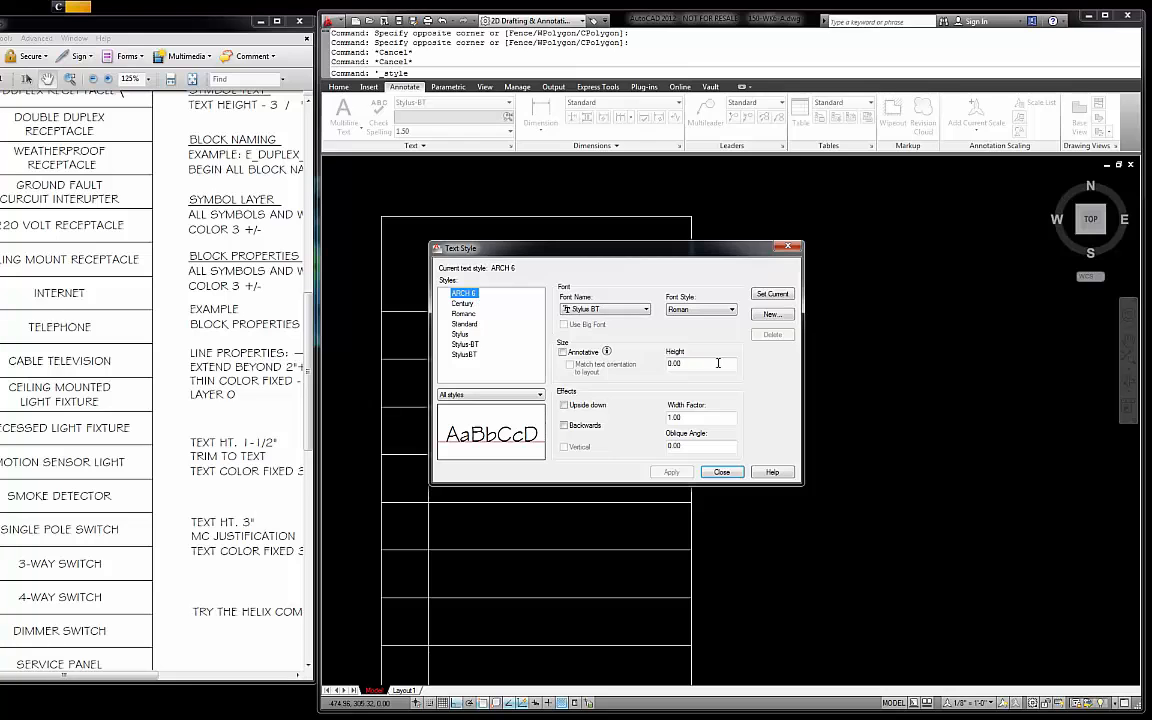
pyautogui.write('6')
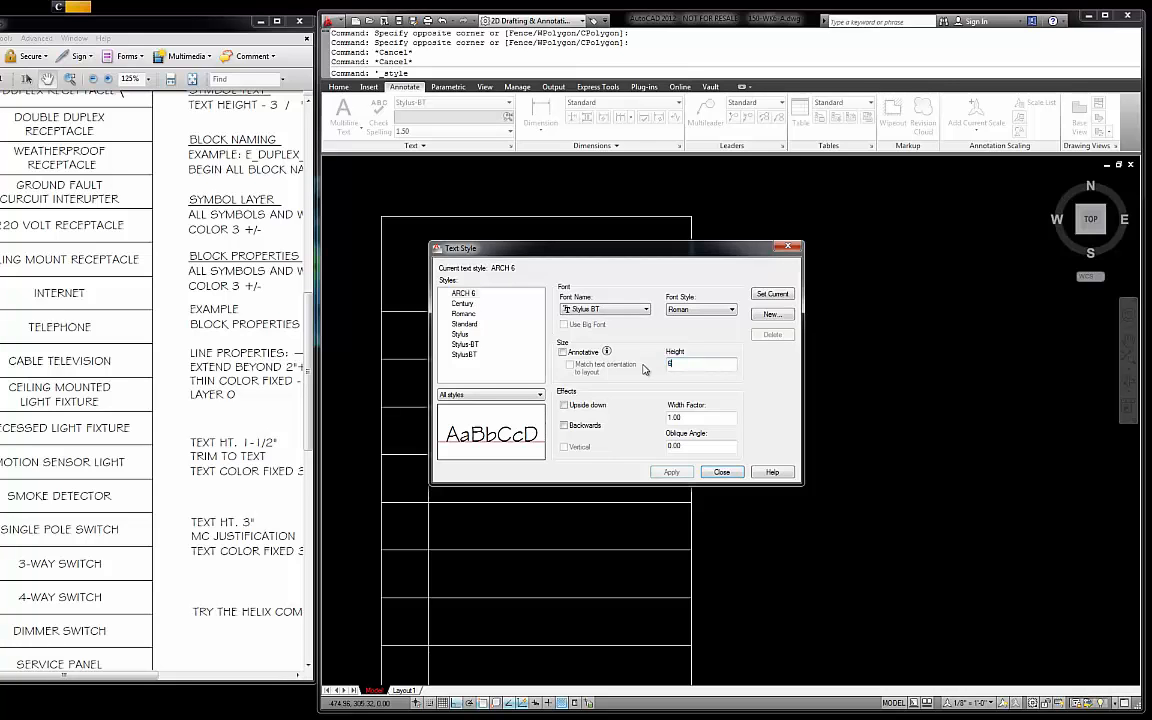
pyautogui.click(672, 472)
# - Add a text style named ARCH 3 with the same Stylus BT font and a text height of 3
pyautogui.click(790, 316)
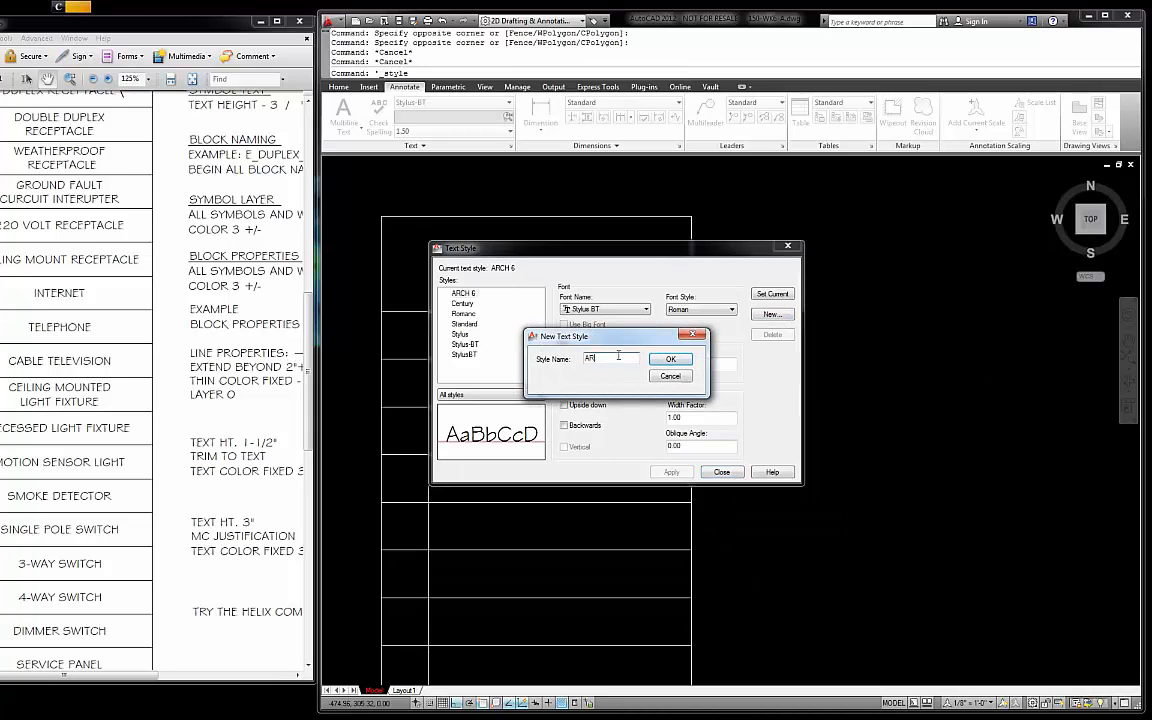
pyautogui.write('ARCH 3')
pyautogui.click(667, 360)
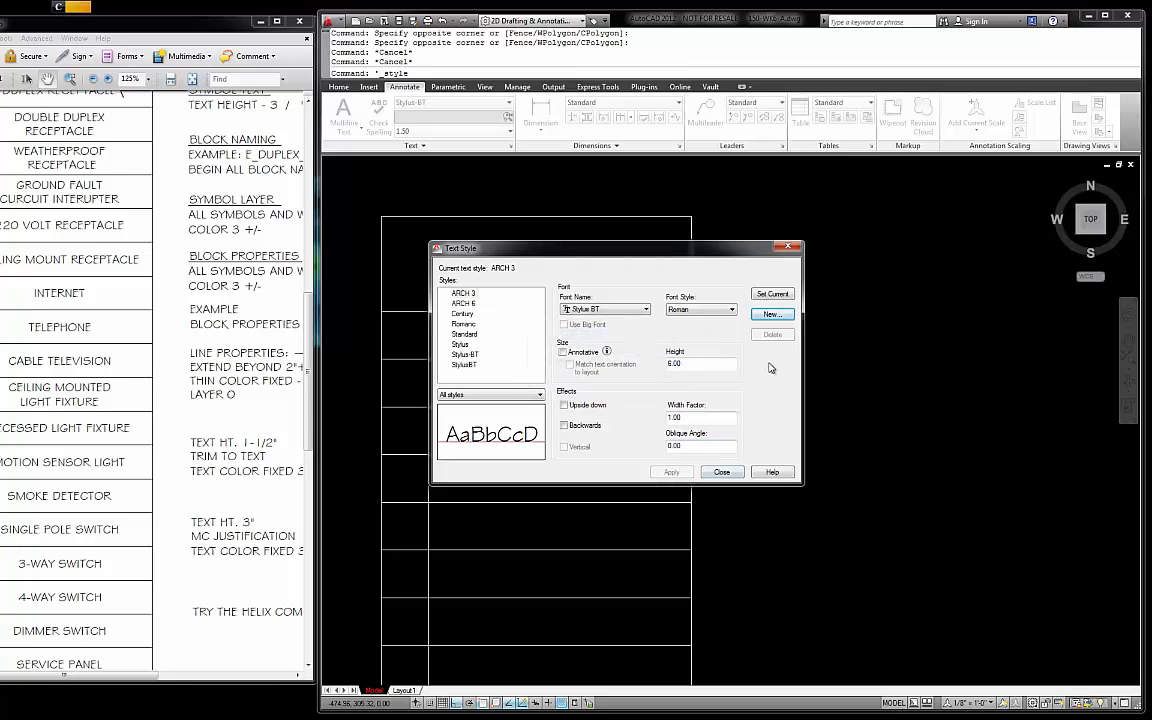
pyautogui.click(465, 293)
pyautogui.moveTo(690, 363); pyautogui.dragTo(618, 360)
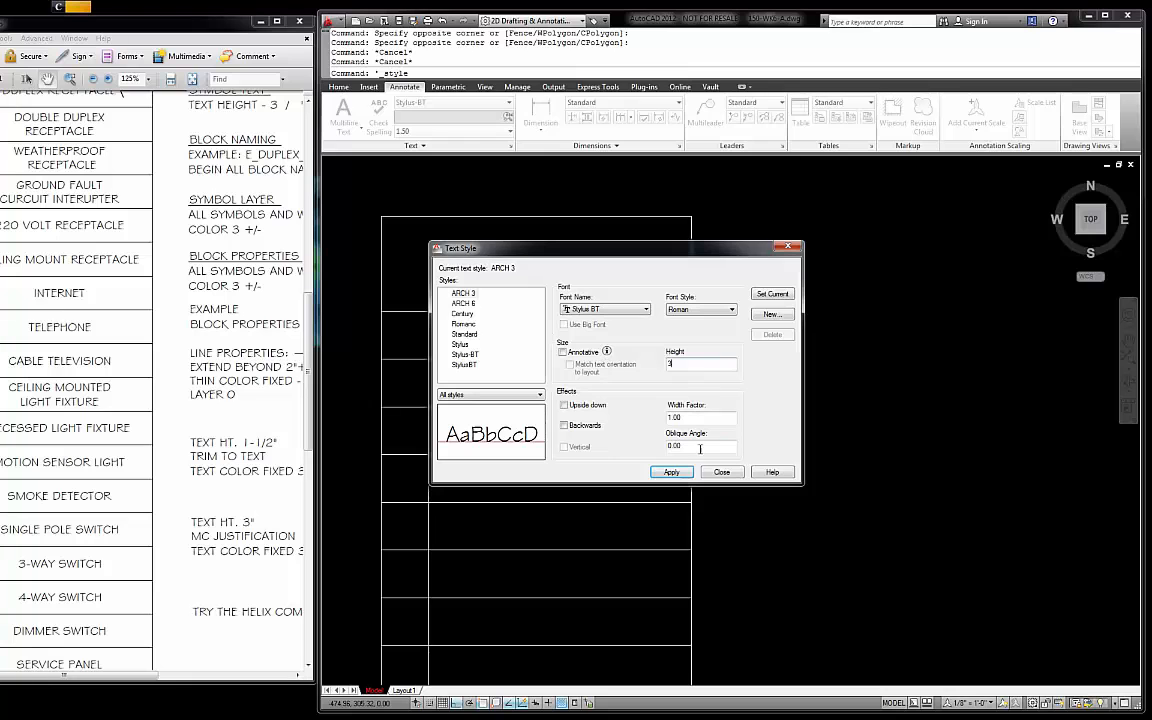
pyautogui.click(683, 472)
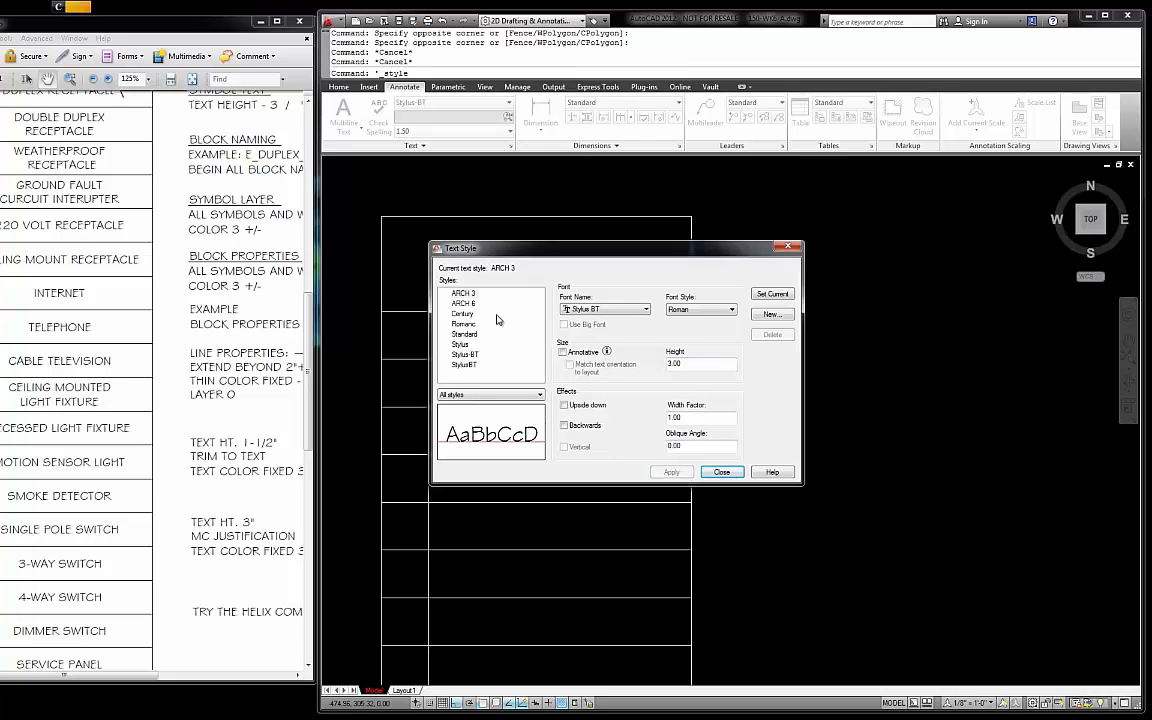
# - Make ARCH 6 the current text style and close the text style settings
pyautogui.click(464, 293)
pyautogui.click(468, 304)
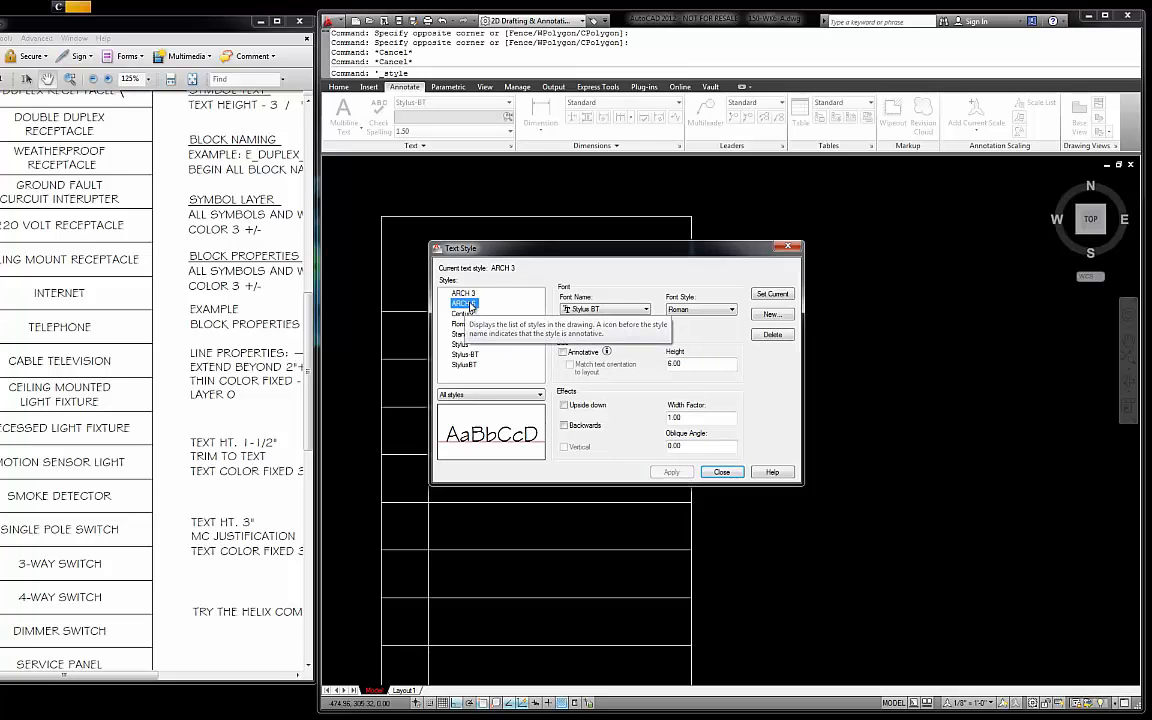
pyautogui.click(773, 294)
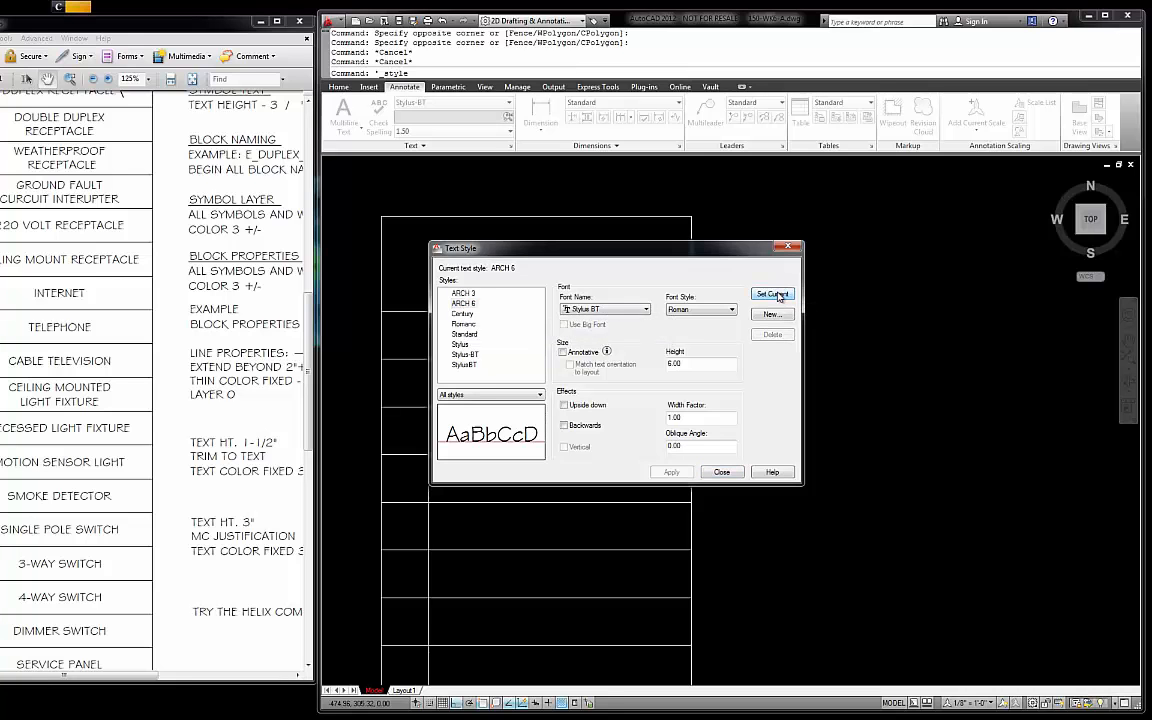
pyautogui.click(789, 246)
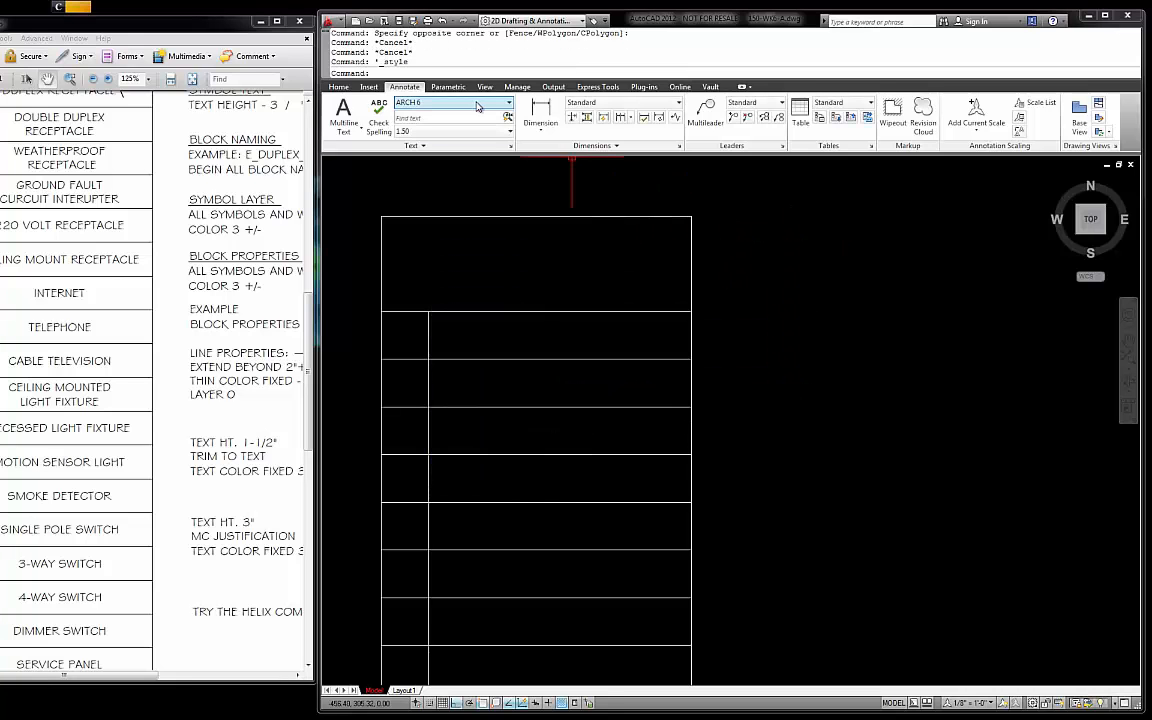
pyautogui.click(510, 131)
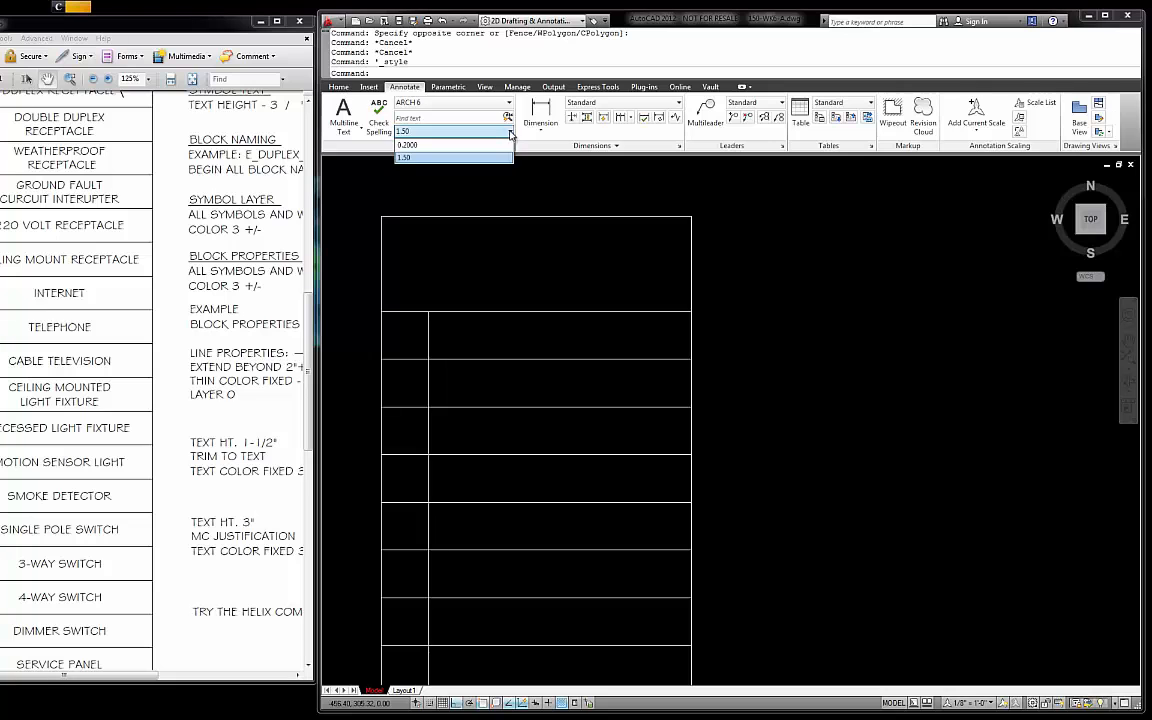
pyautogui.click(509, 102)
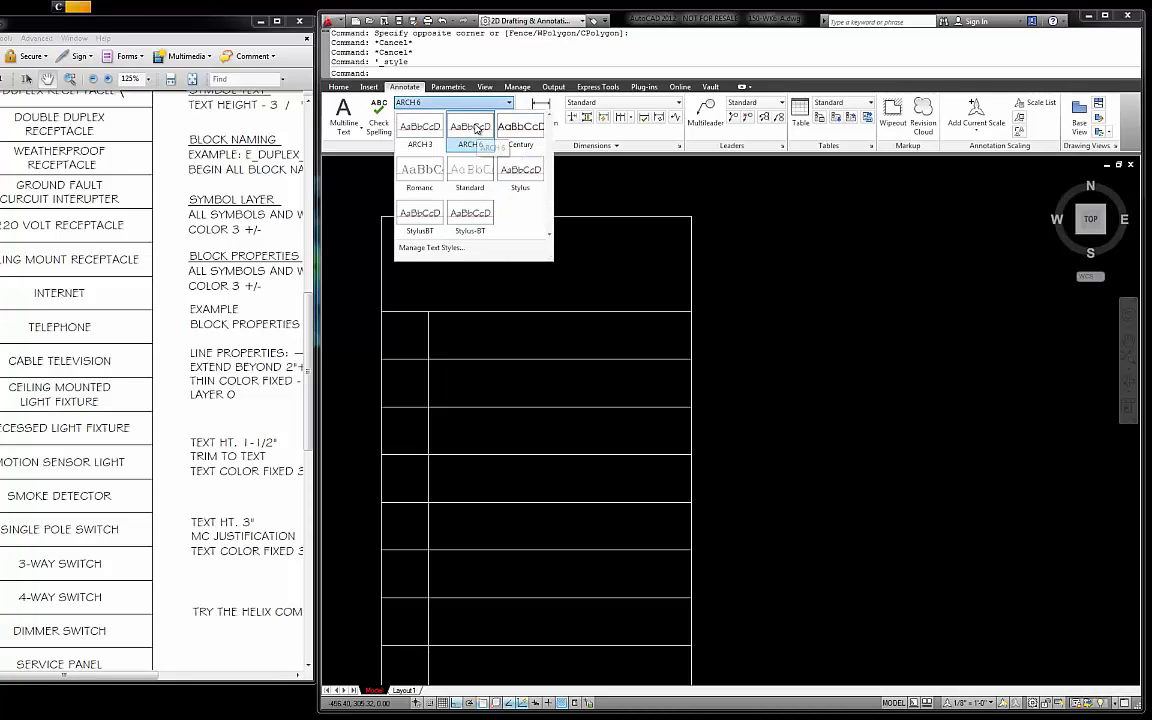
pyautogui.click(476, 129)
pyautogui.press('Escape')
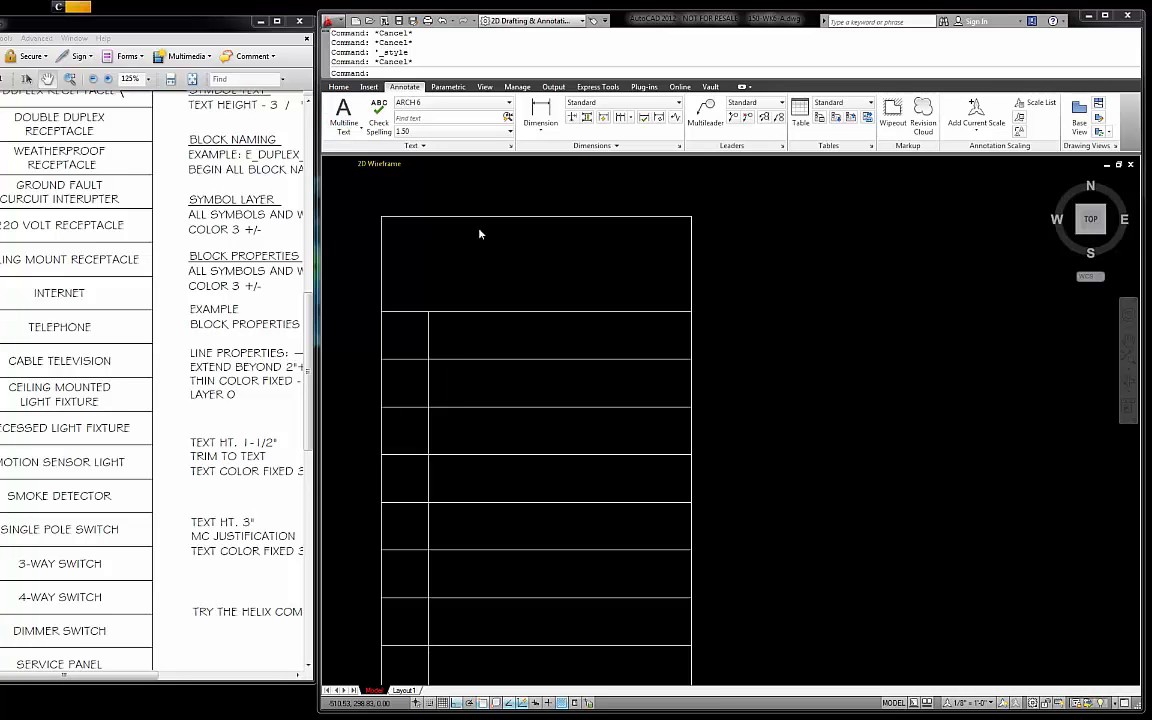
# - Switch to the reference PDF in Adobe Acrobat Pro and bring the Electrical Symbol Index title and first rows into view beside the drawing
pyautogui.moveTo(145, 22); pyautogui.dragTo(212, 65)
pyautogui.scroll(2, 121, 187)
pyautogui.moveTo(399, 148); pyautogui.dragTo(308, 150)
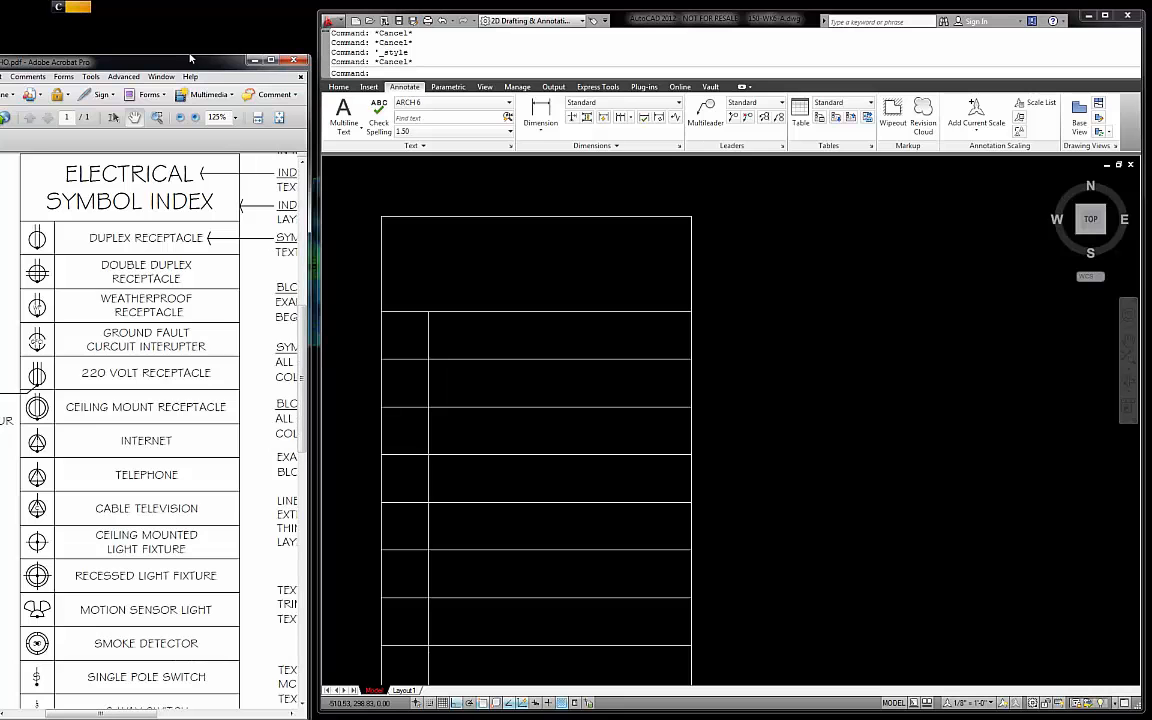
pyautogui.scroll(1, 159, 167)
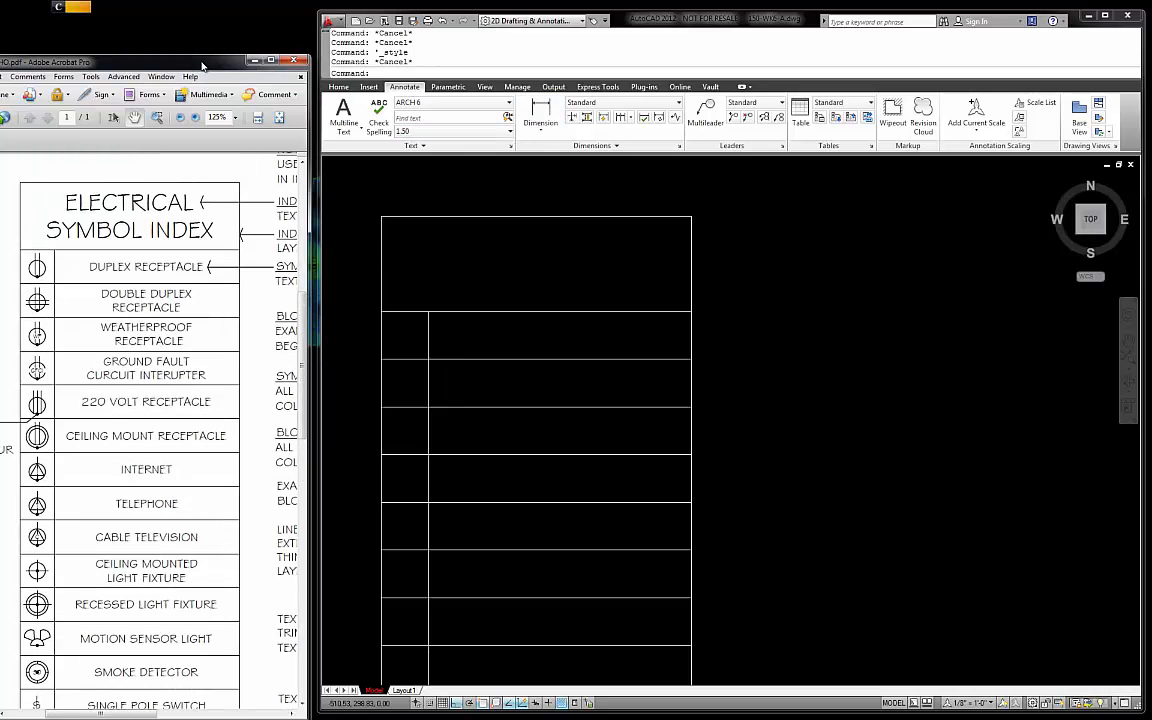
pyautogui.moveTo(204, 65); pyautogui.dragTo(199, 57)
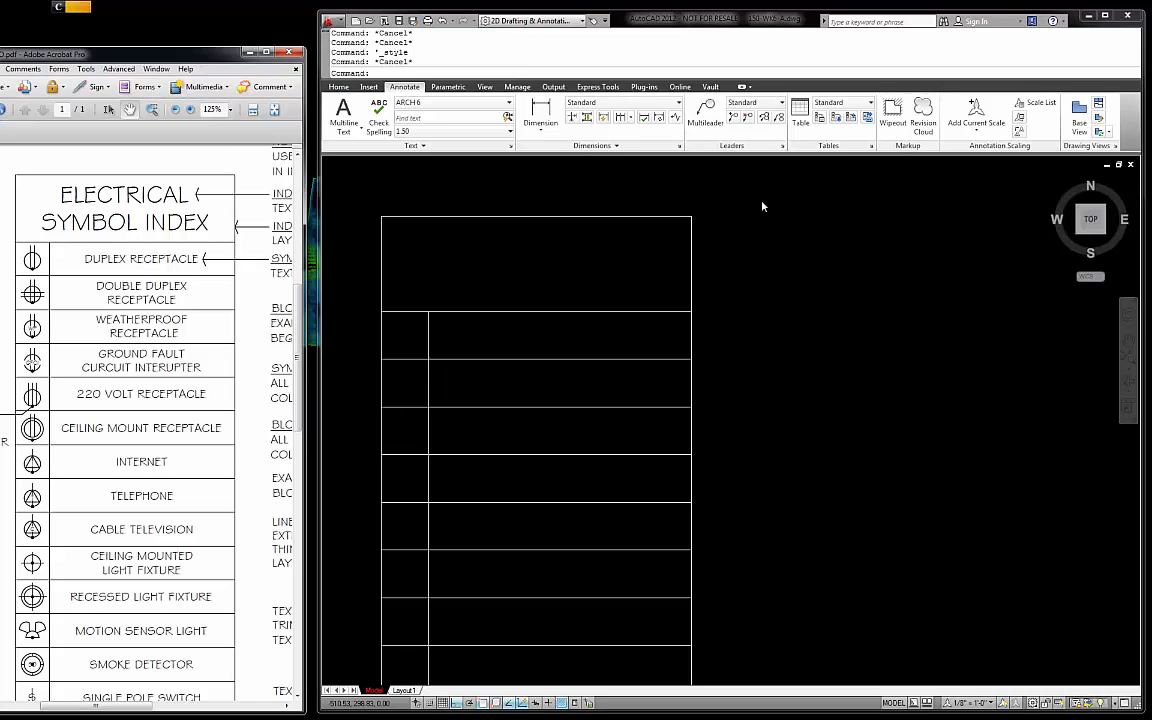
# - Switch back to AutoCAD and define a multiline text area spanning the table's title cell from corner to opposite corner
pyautogui.click(767, 24)
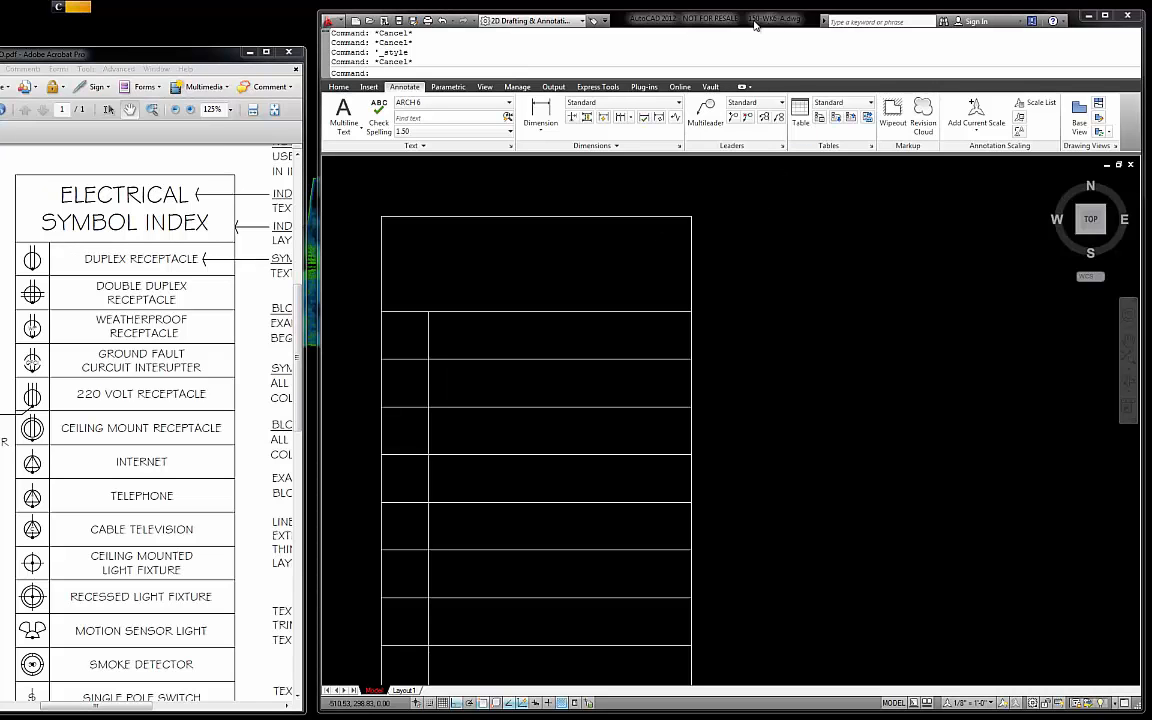
pyautogui.click(668, 172)
pyautogui.press('Escape')
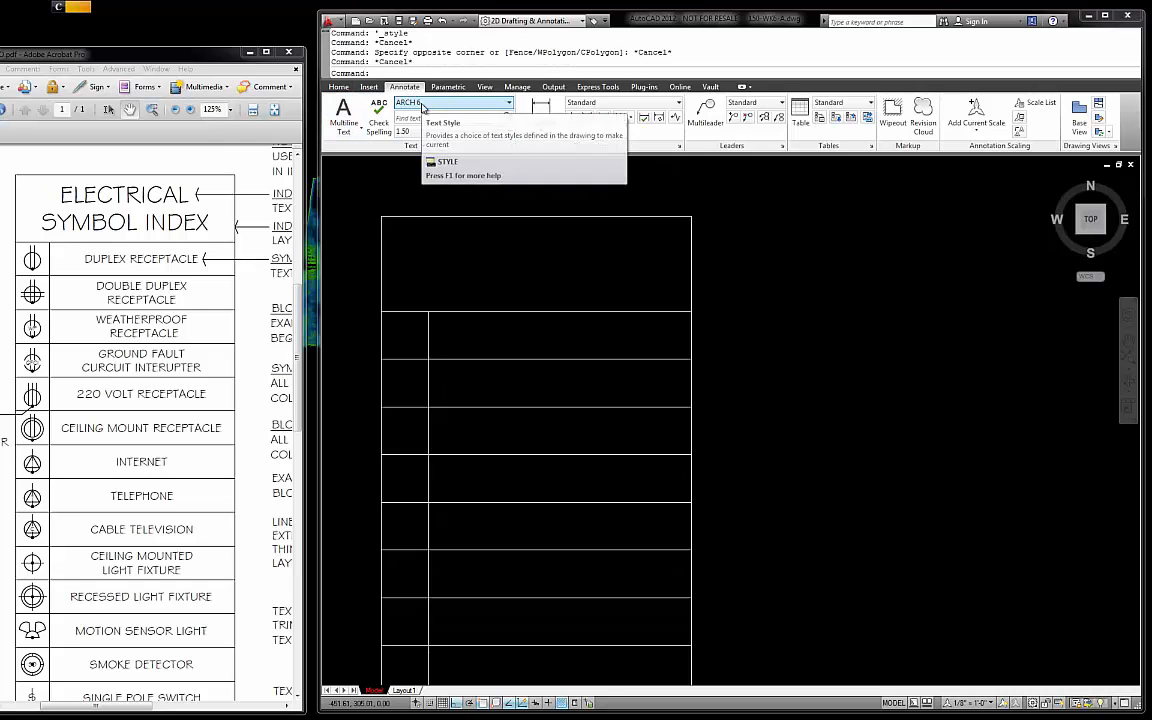
pyautogui.click(345, 122)
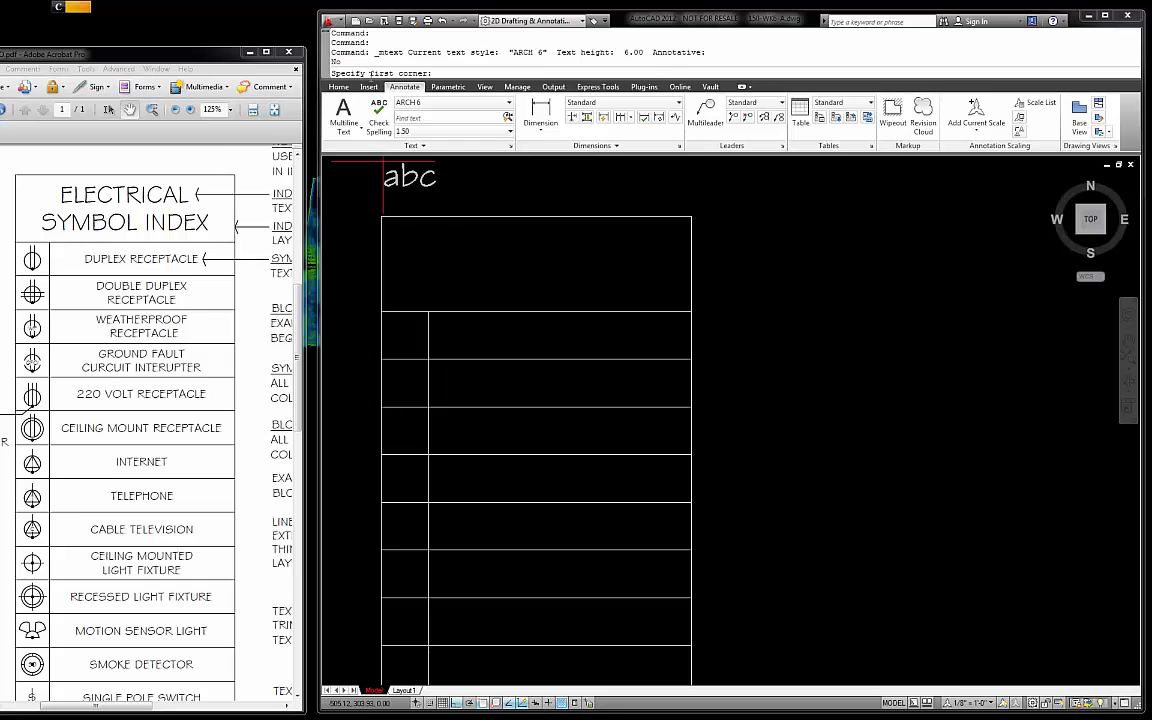
pyautogui.click(381, 216)
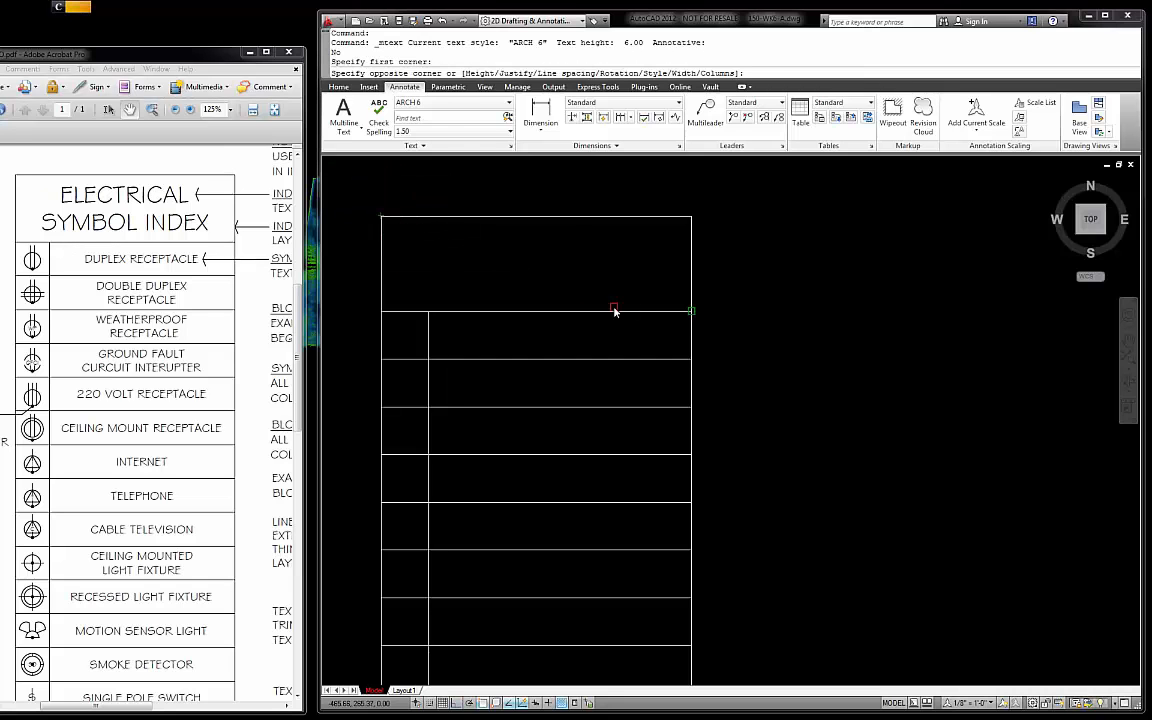
pyautogui.click(690, 312)
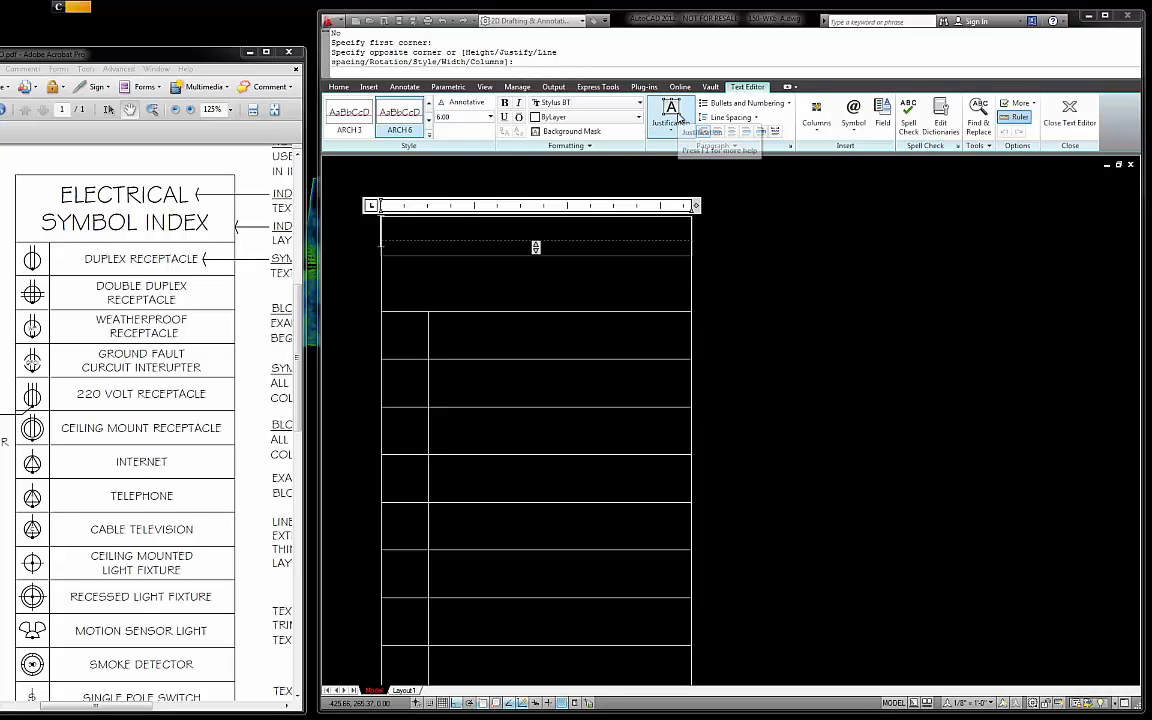
# - Set the title text's justification to Middle Center and enter ELECTRICAL and SYMBOL INDEX on two lines, then finish the text
pyautogui.click(678, 117)
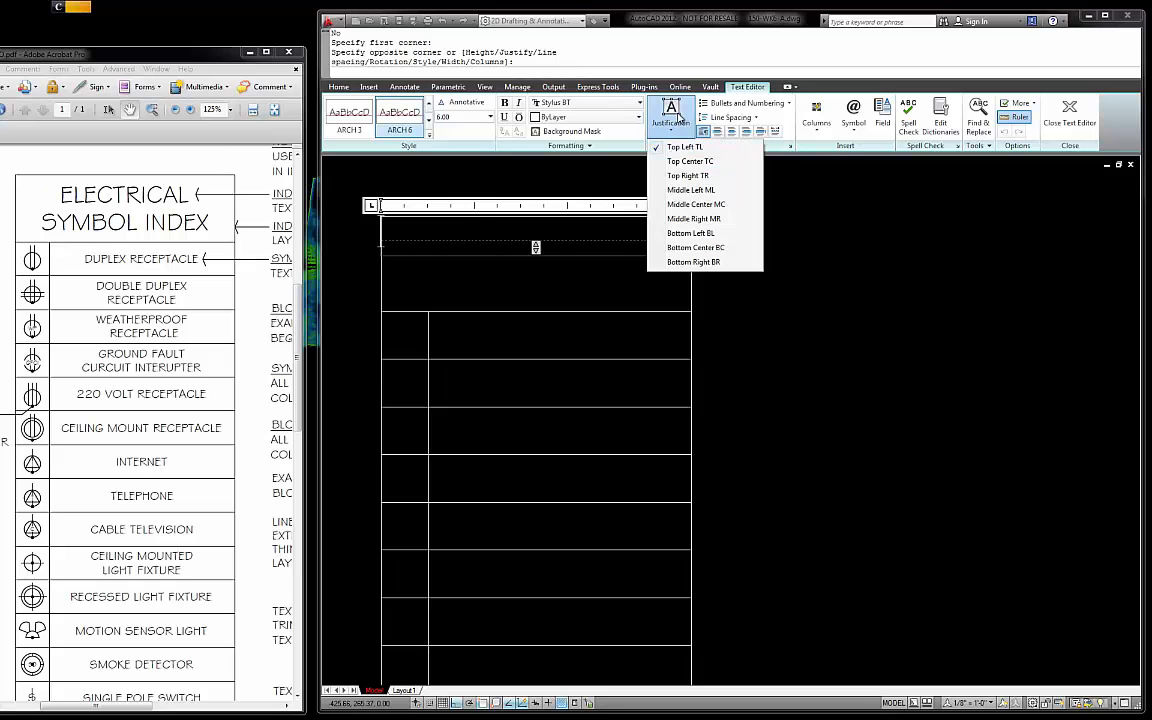
pyautogui.click(690, 204)
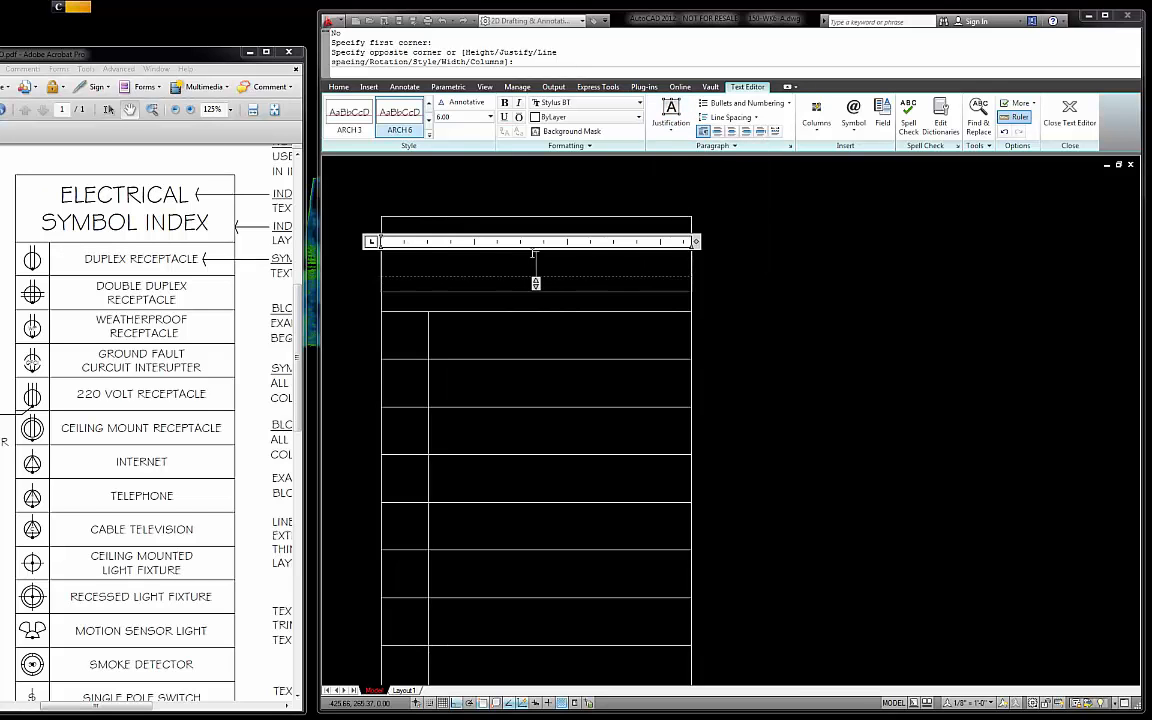
pyautogui.write('ELECTRICAL ')
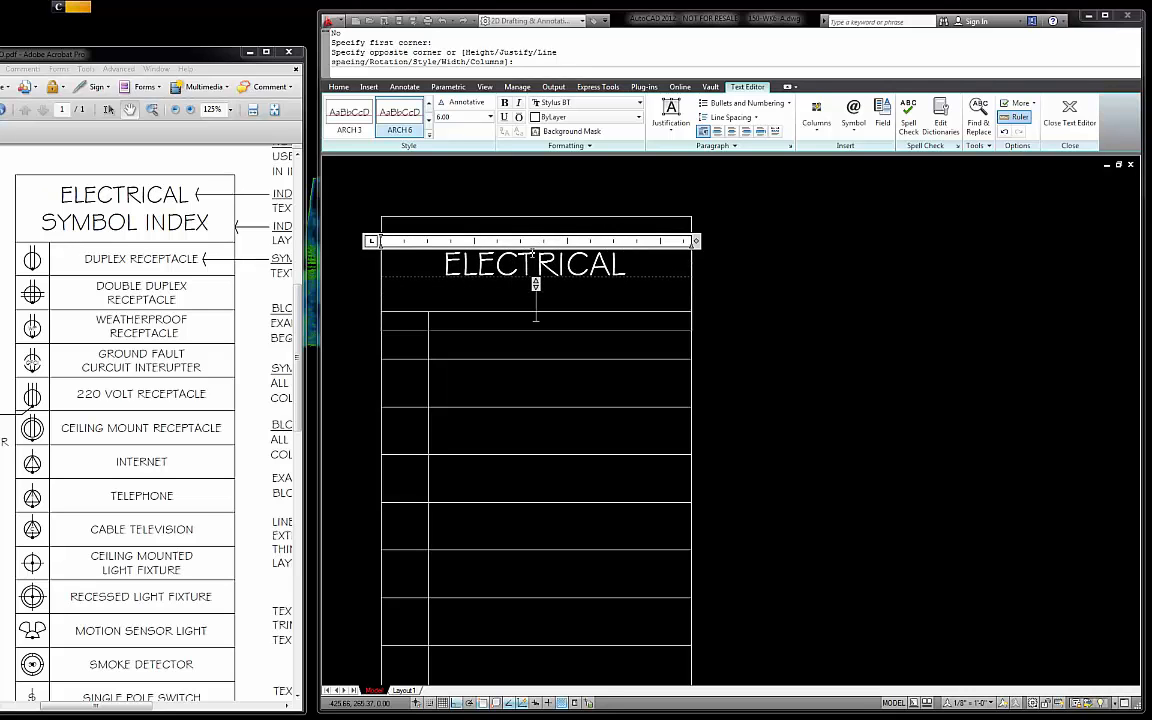
pyautogui.write('SYMBOL INDEX')
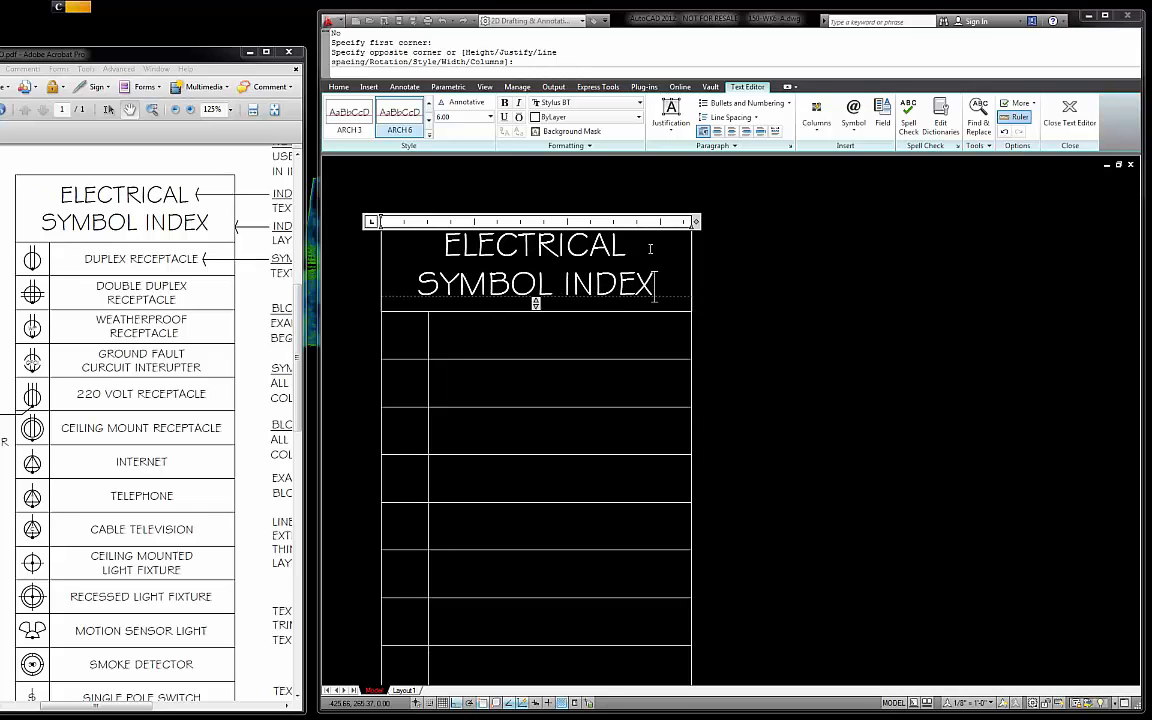
pyautogui.click(776, 273)
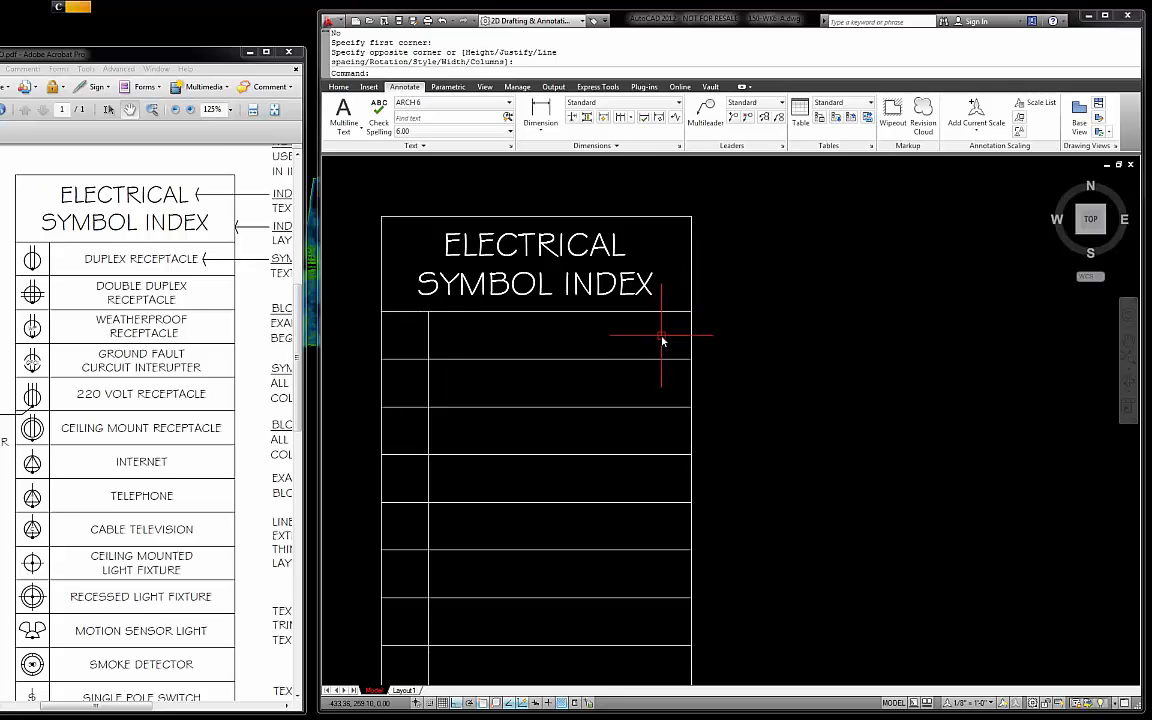
pyautogui.scroll(1, 604, 365)
pyautogui.scroll(-2, 624, 358)
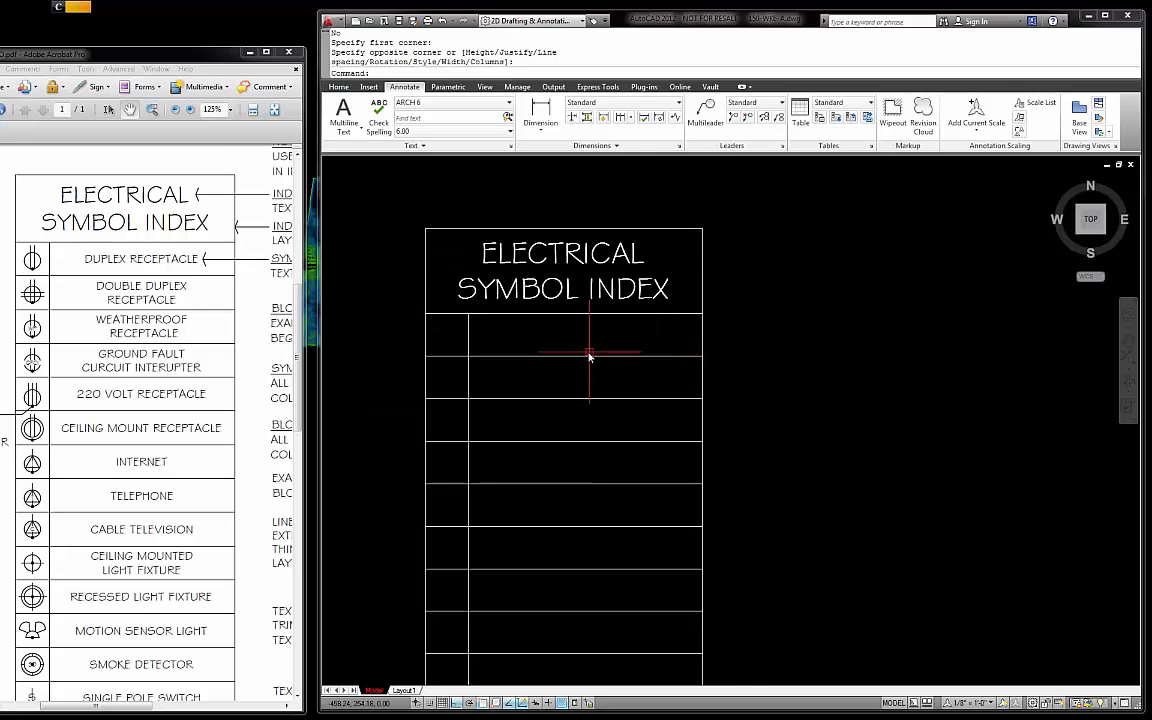
pyautogui.scroll(1, 605, 352)
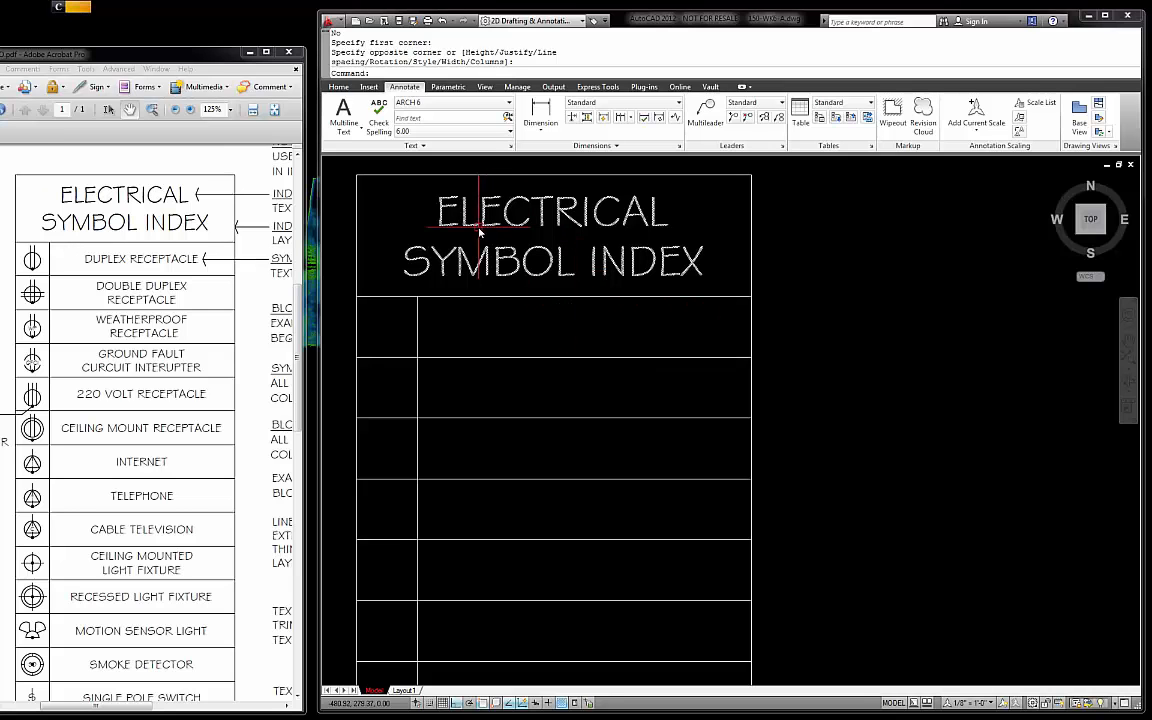
pyautogui.click(547, 234)
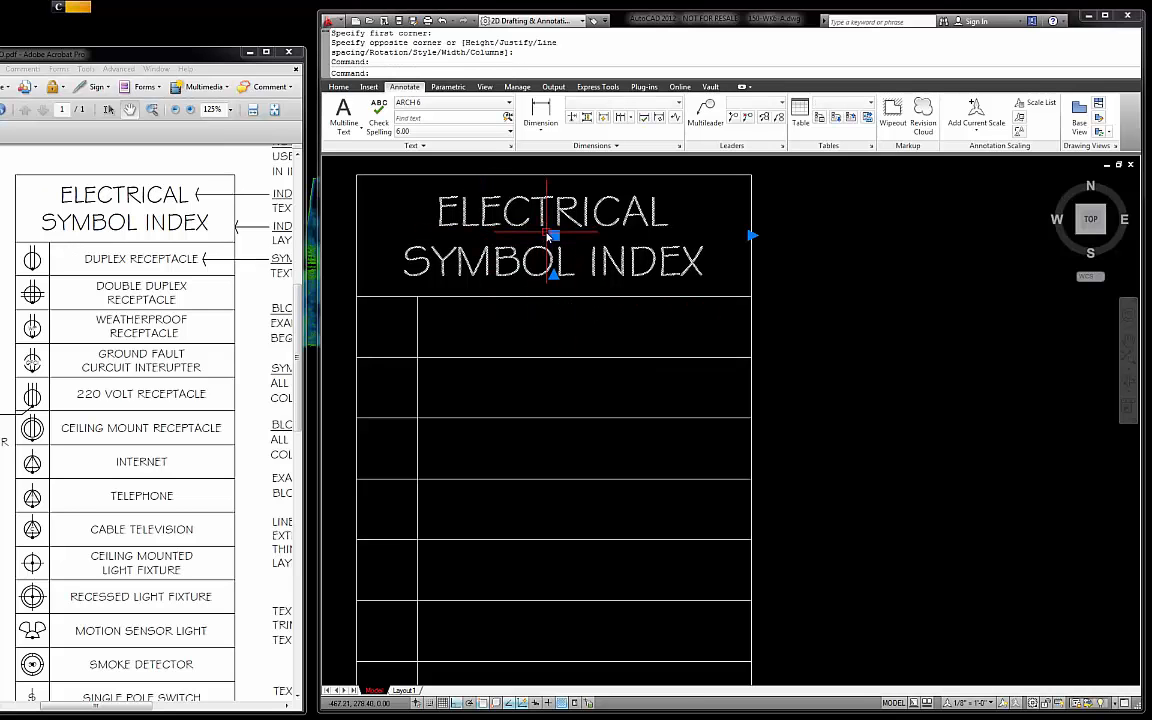
pyautogui.click(339, 86)
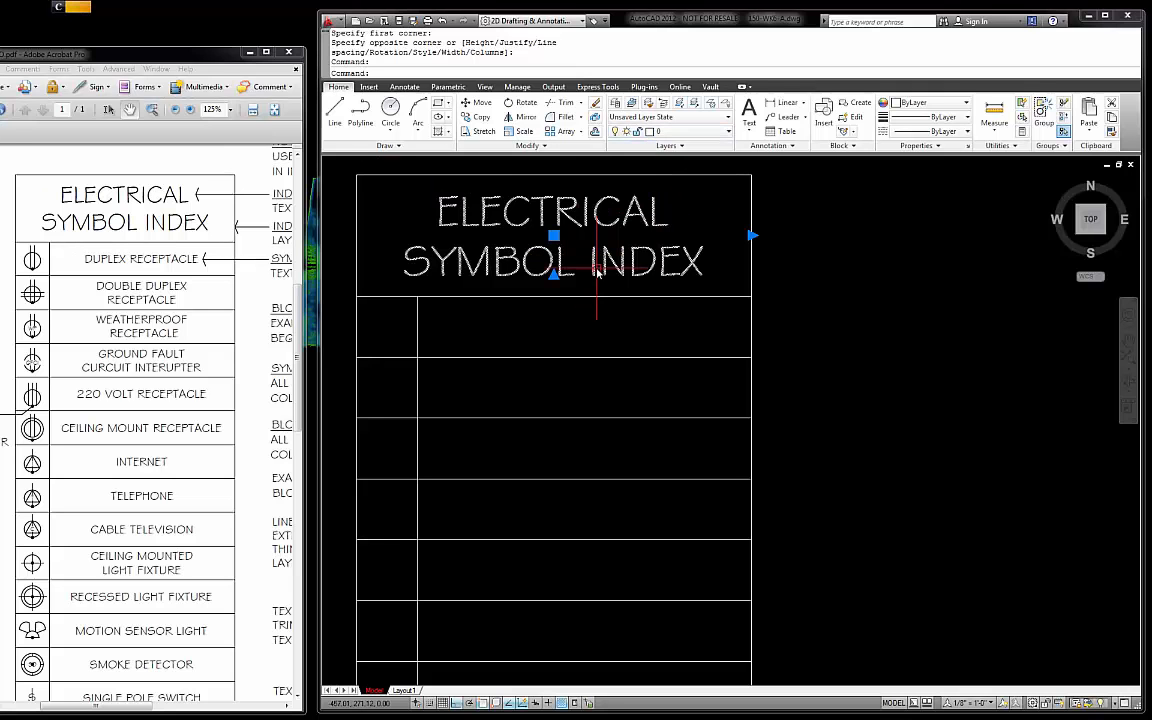
pyautogui.press('Escape')
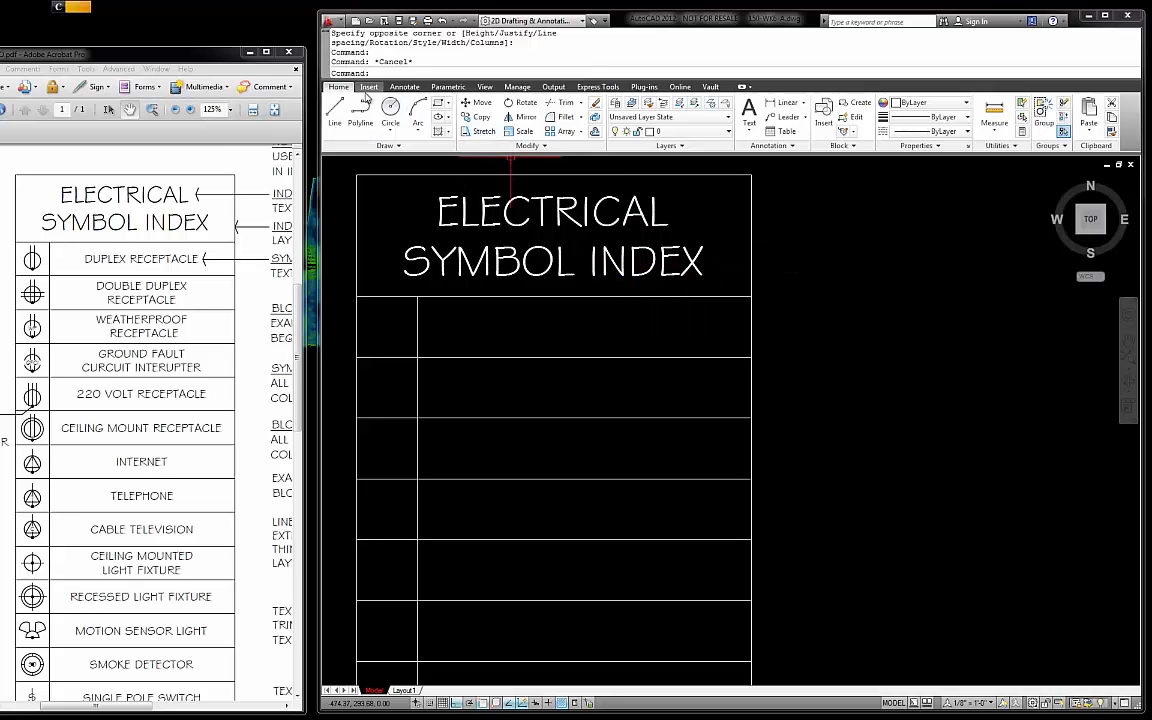
# - Make ARCH 3 the current text style for the table's row labels
pyautogui.click(396, 89)
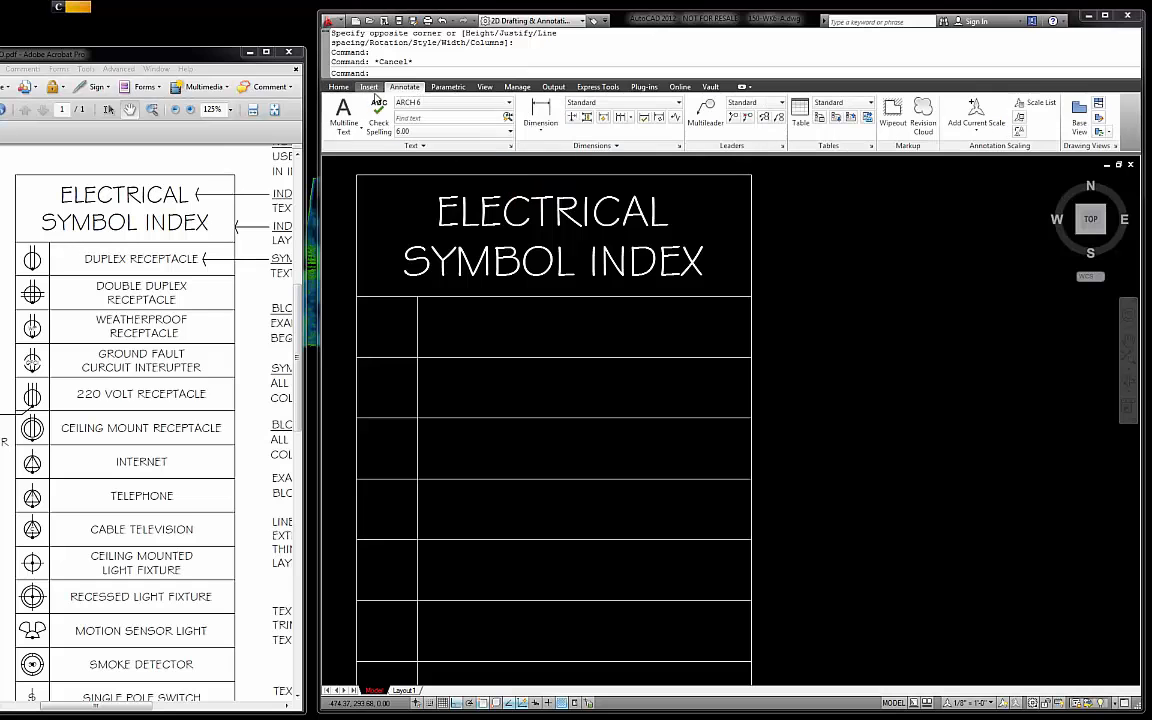
pyautogui.click(343, 112)
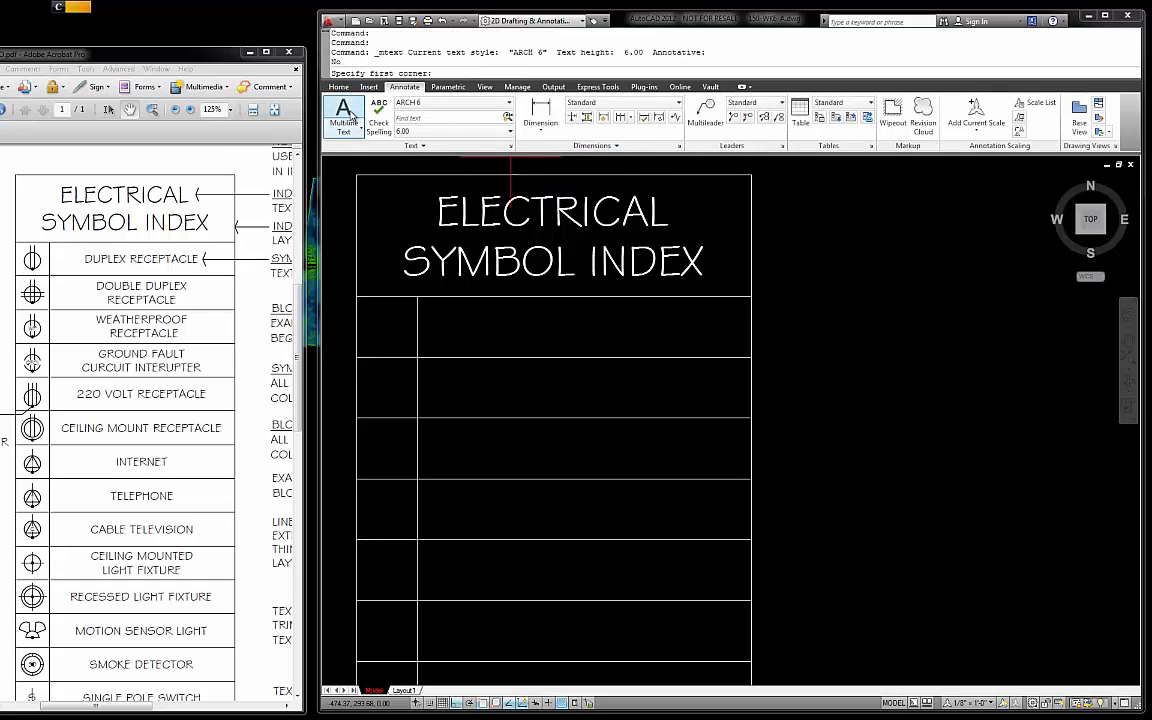
pyautogui.click(507, 121)
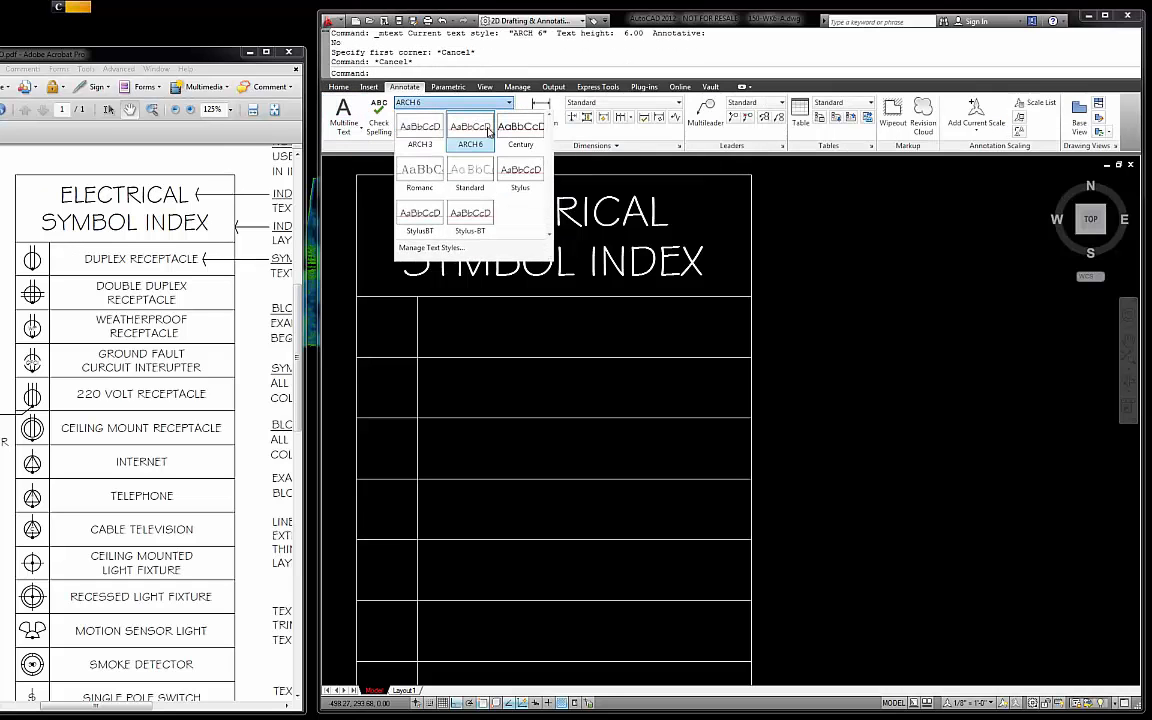
pyautogui.click(420, 128)
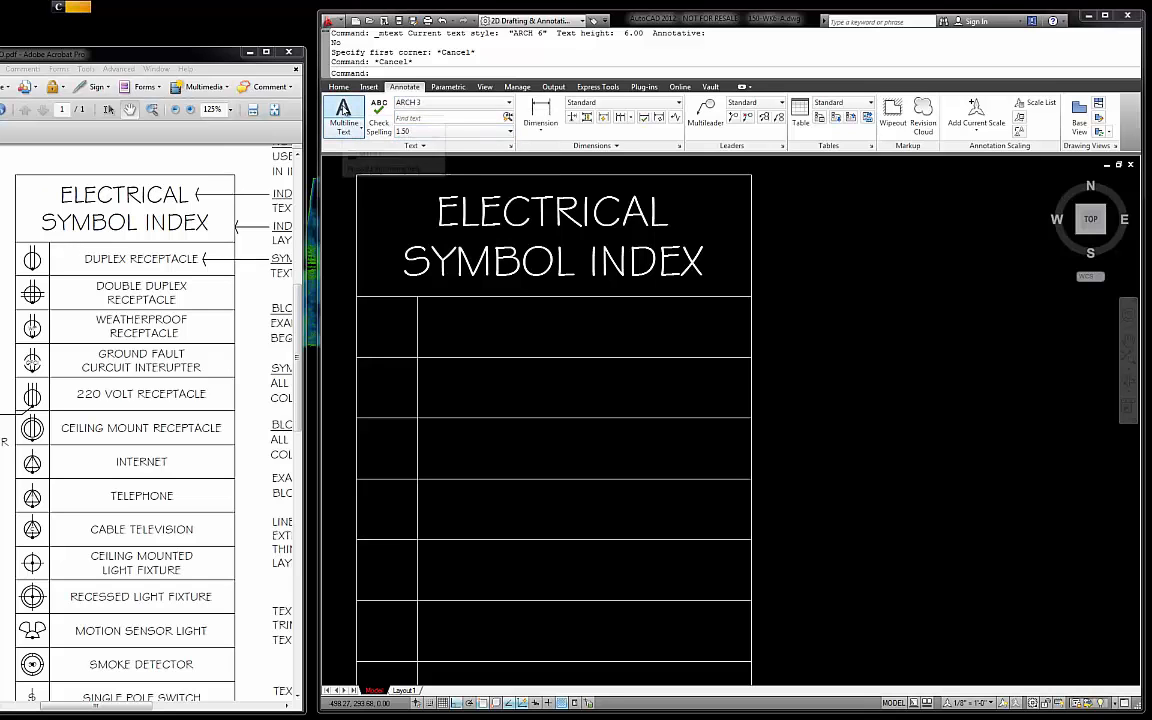
pyautogui.press('Escape')
pyautogui.press('Escape')
# - Add the multiline text DUPLEX RECPTICLE across the first row's description cell, corner to corner, with Middle Center justification
pyautogui.click(343, 115)
pyautogui.click(417, 297)
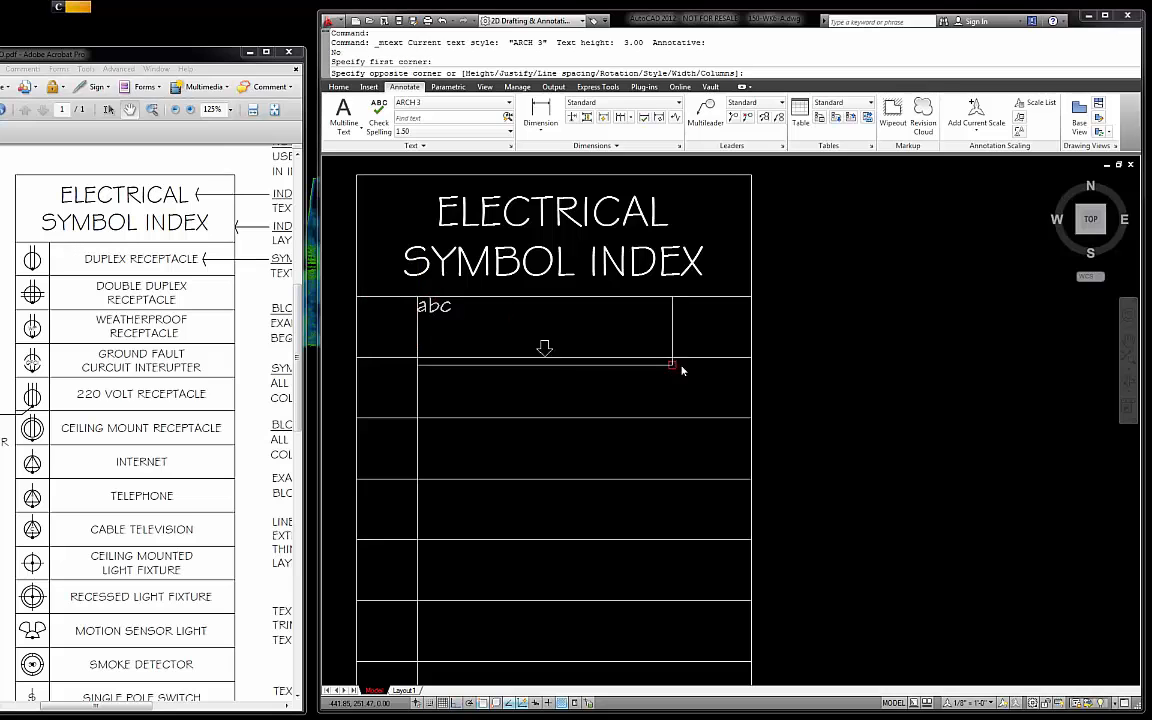
pyautogui.click(752, 358)
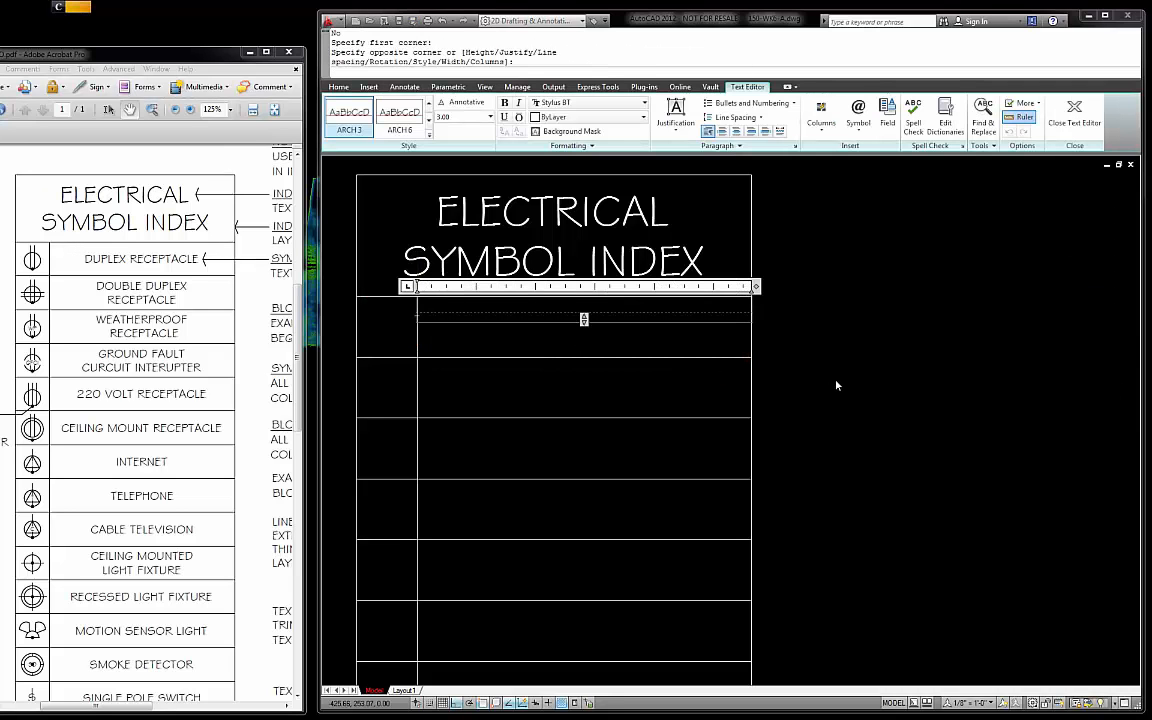
pyautogui.click(676, 114)
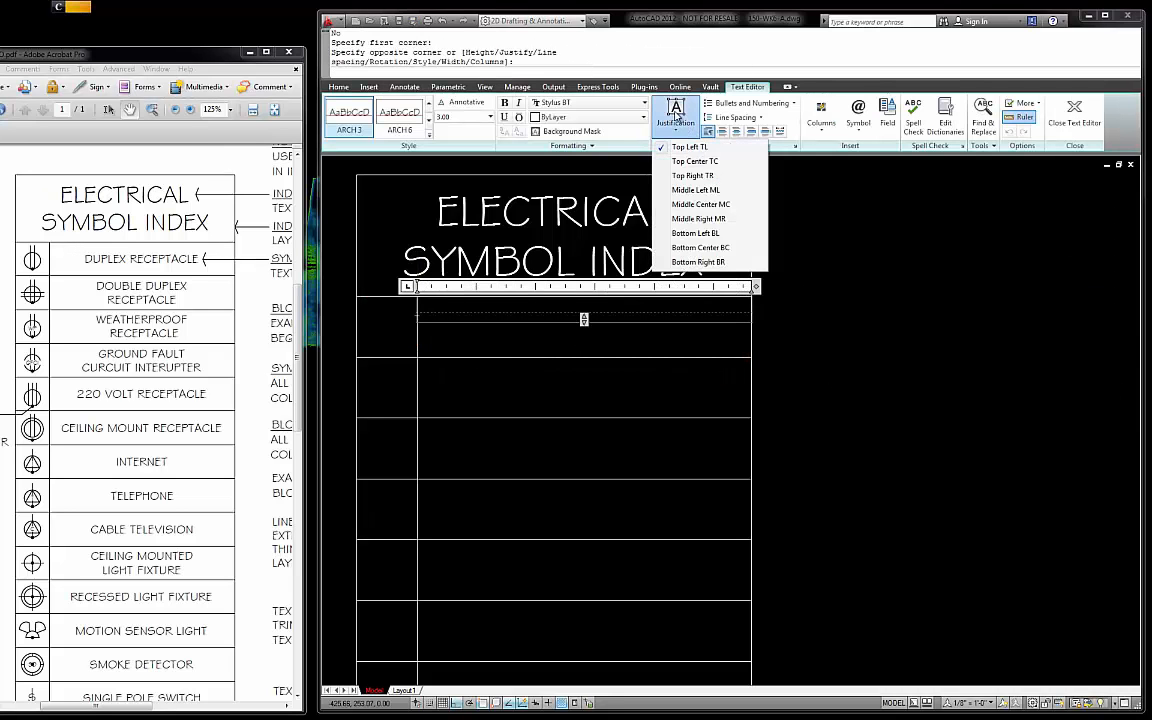
pyautogui.click(701, 205)
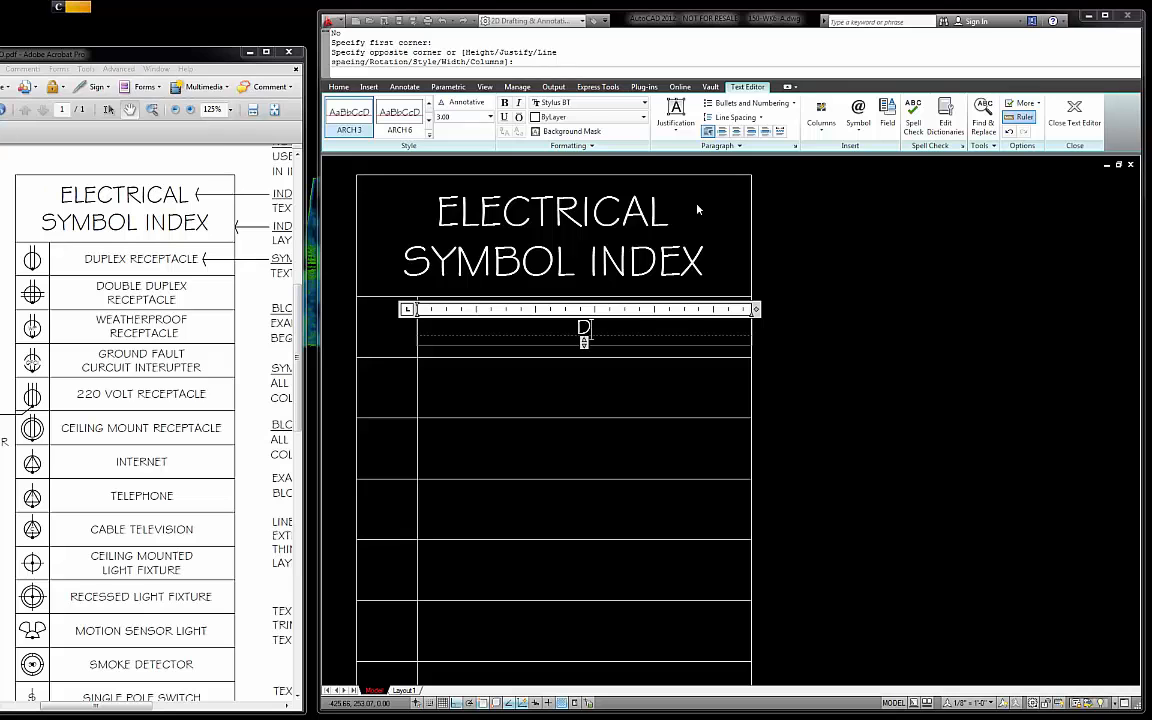
pyautogui.write('DUPLEX')
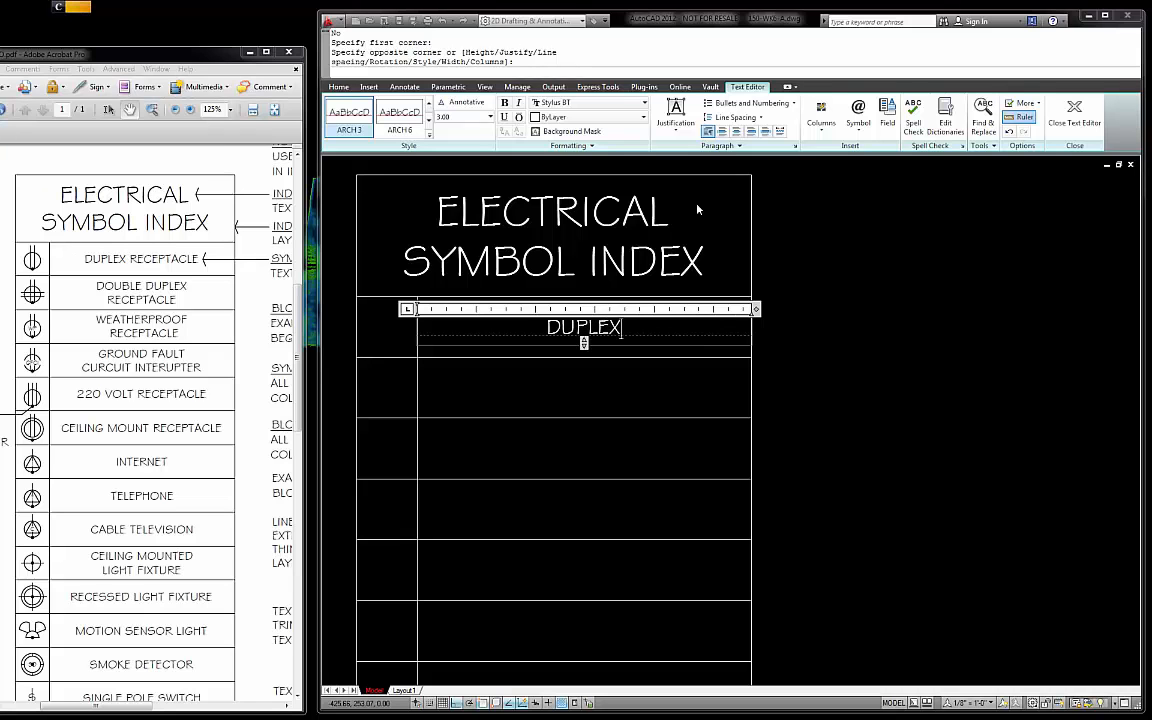
pyautogui.write(' RECPTICL')
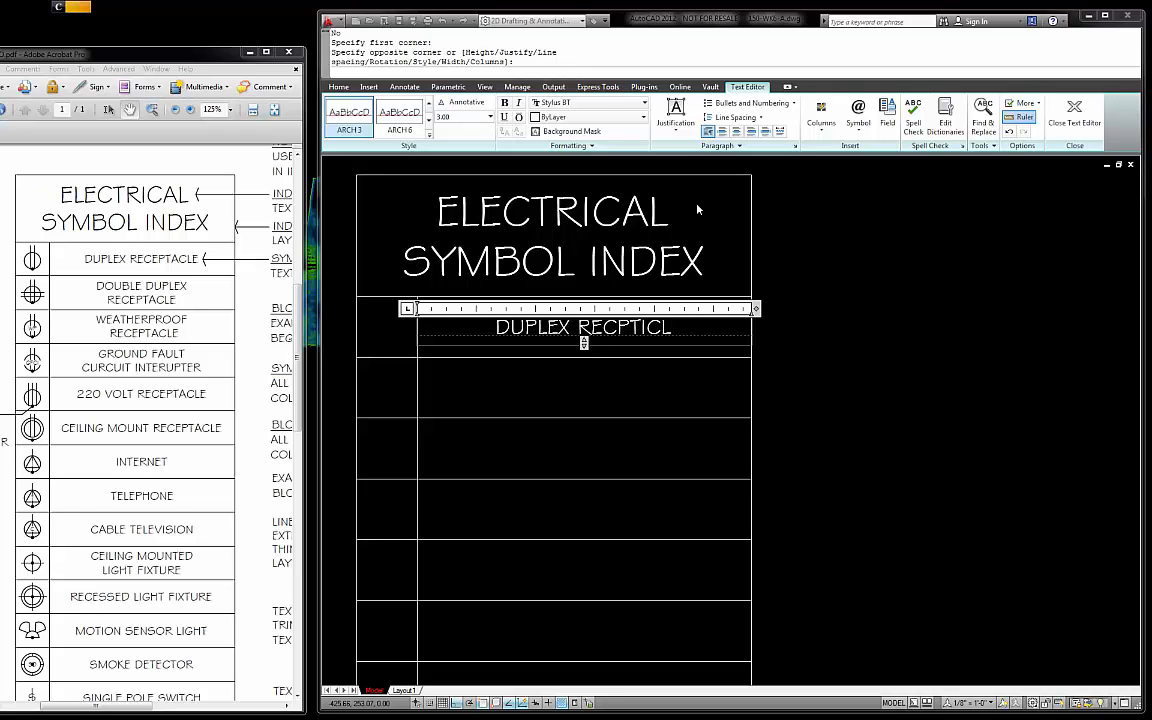
pyautogui.write('E')
pyautogui.click(807, 234)
# - Copy the DUPLEX RECPTICLE label into the next five rows, using the first row's lower-right corner as base point
pyautogui.click(663, 329)
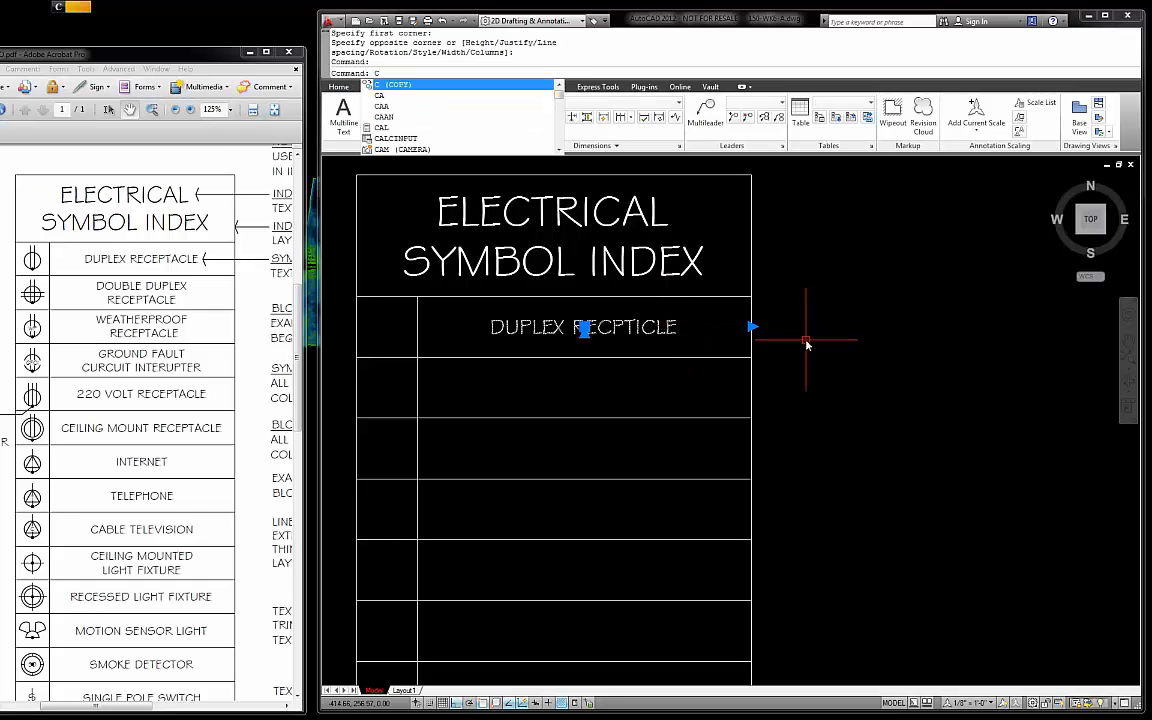
pyautogui.press('Return')
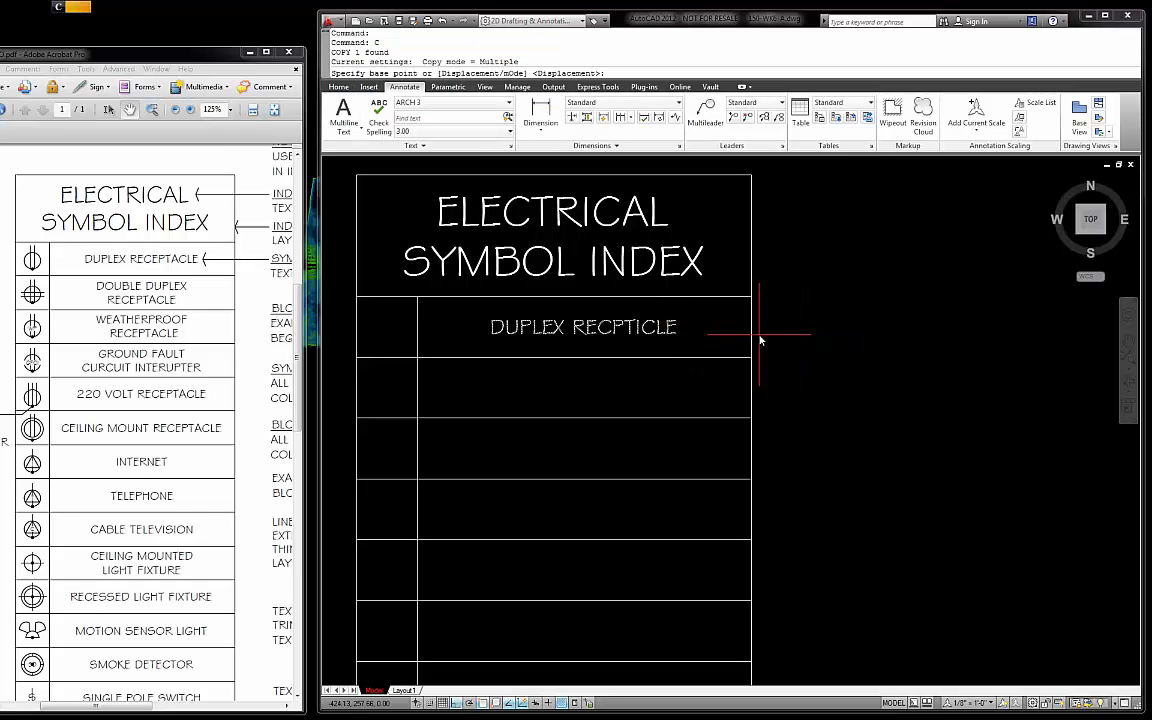
pyautogui.click(750, 360)
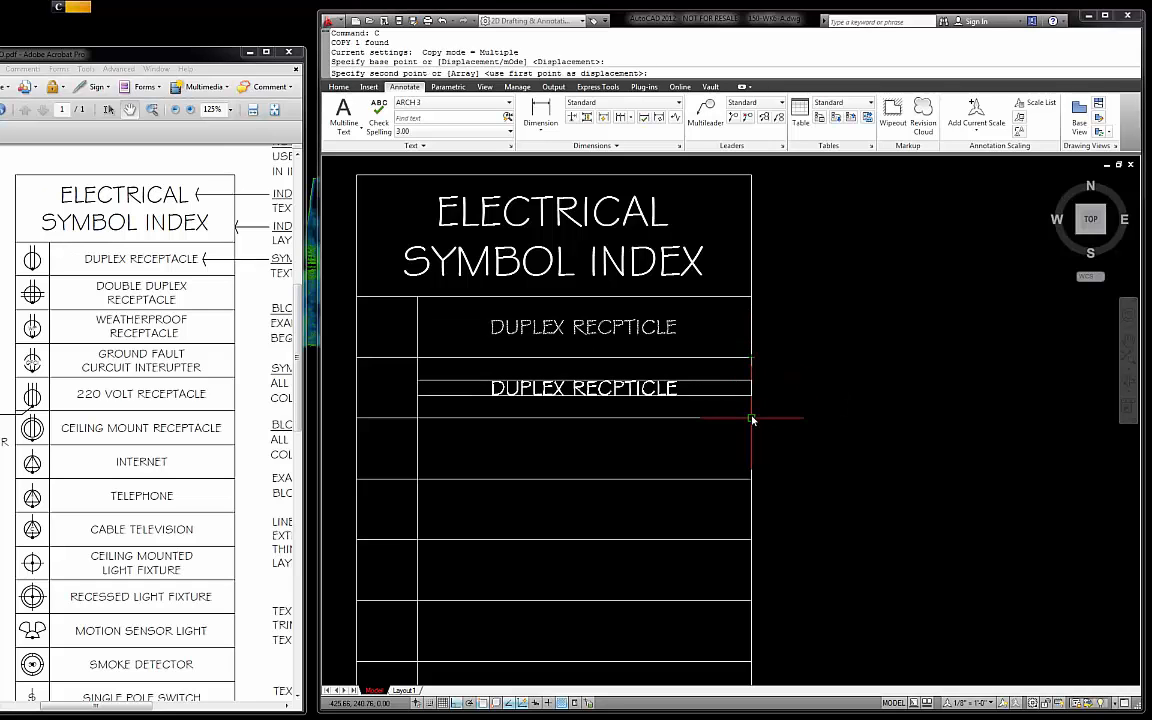
pyautogui.click(752, 418)
pyautogui.click(752, 479)
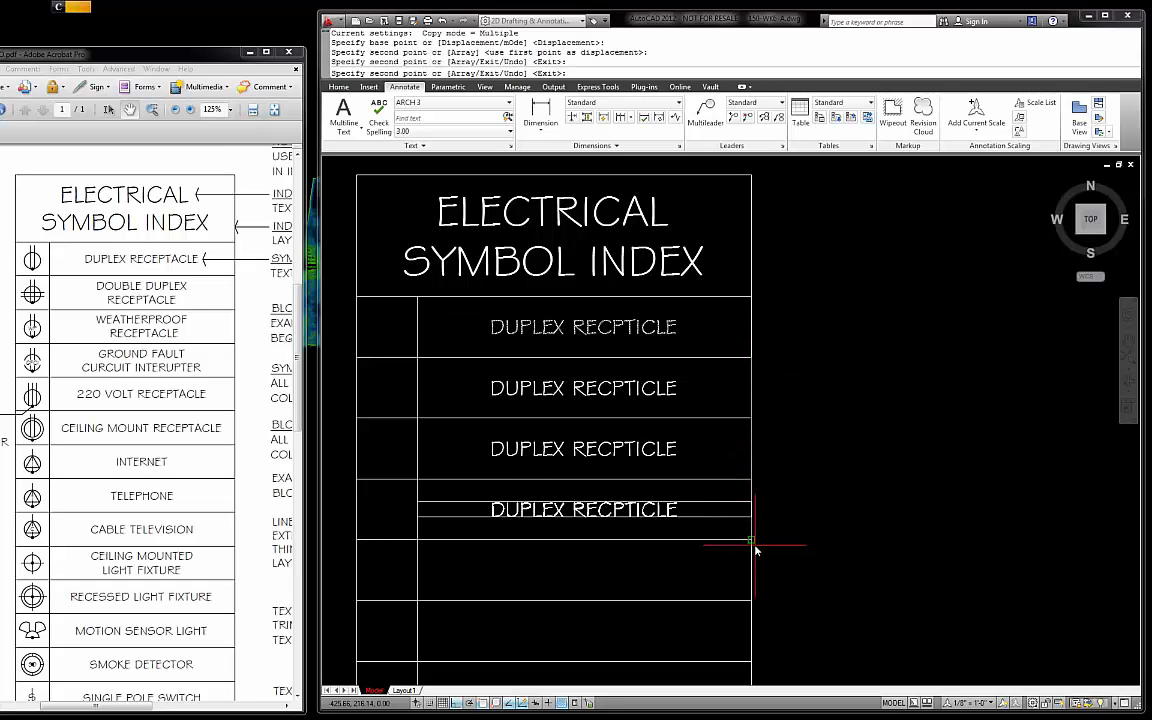
pyautogui.click(752, 541)
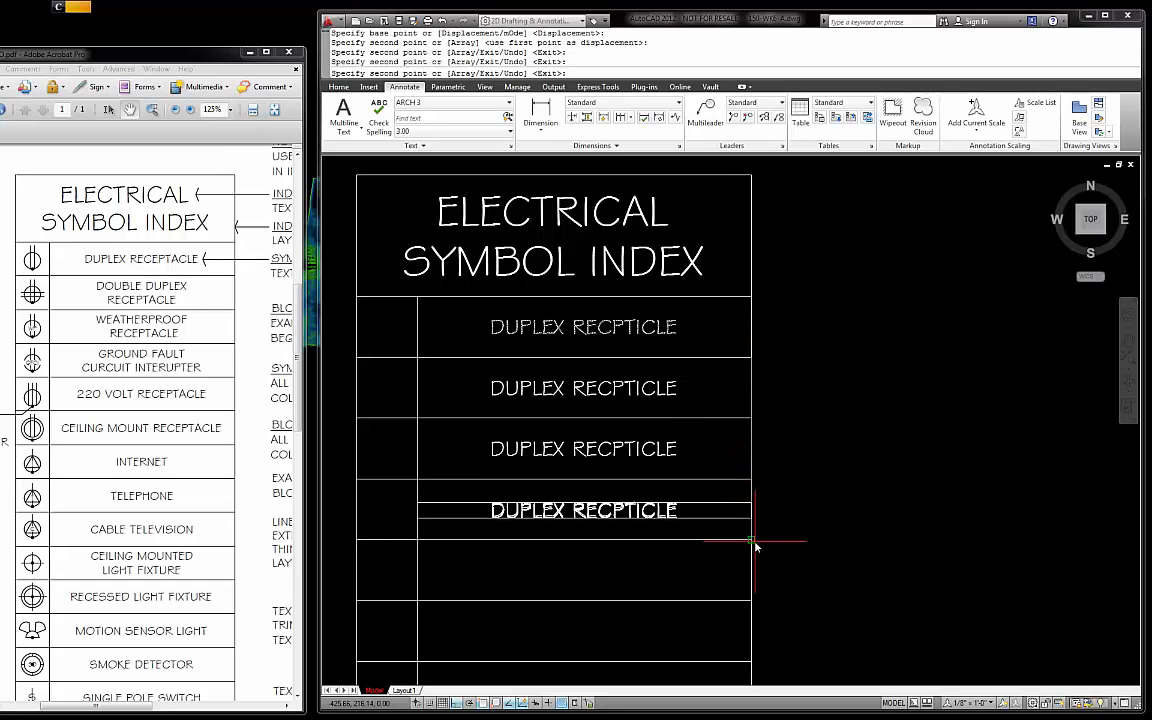
pyautogui.click(755, 661)
pyautogui.press('Escape')
# - Change the second row's label to DOUBLE DUPLEX with RECPTICLE on a second line
pyautogui.doubleClick(663, 393)
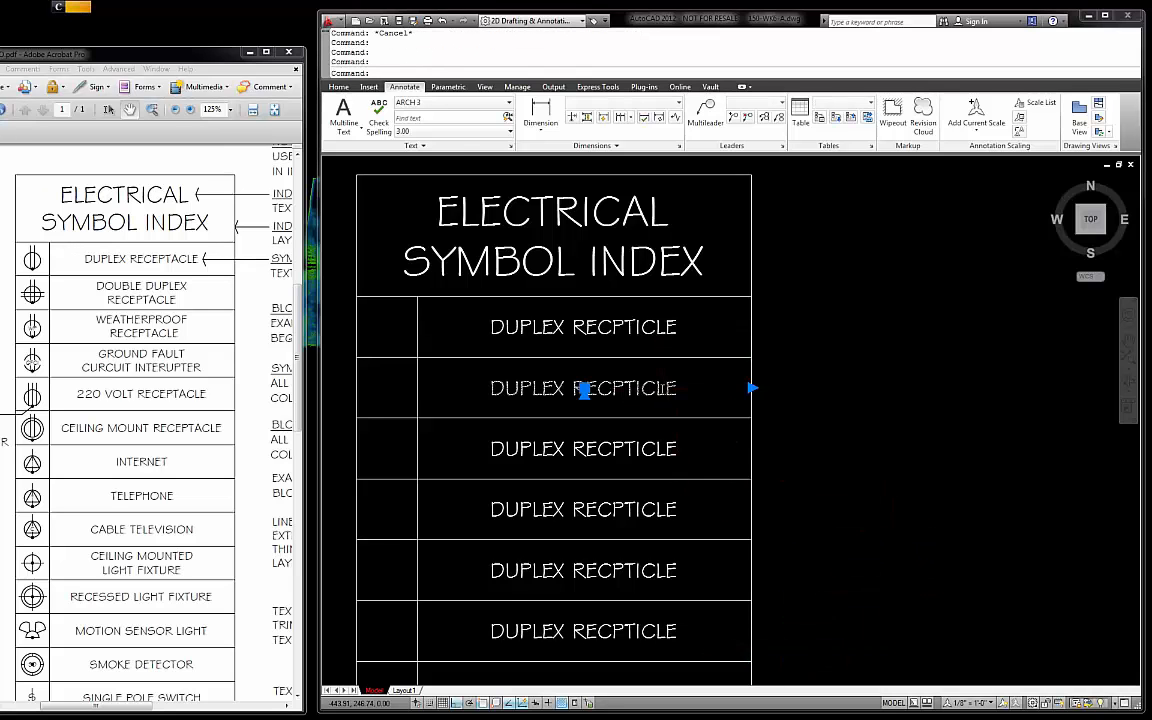
pyautogui.moveTo(658, 390); pyautogui.dragTo(582, 388)
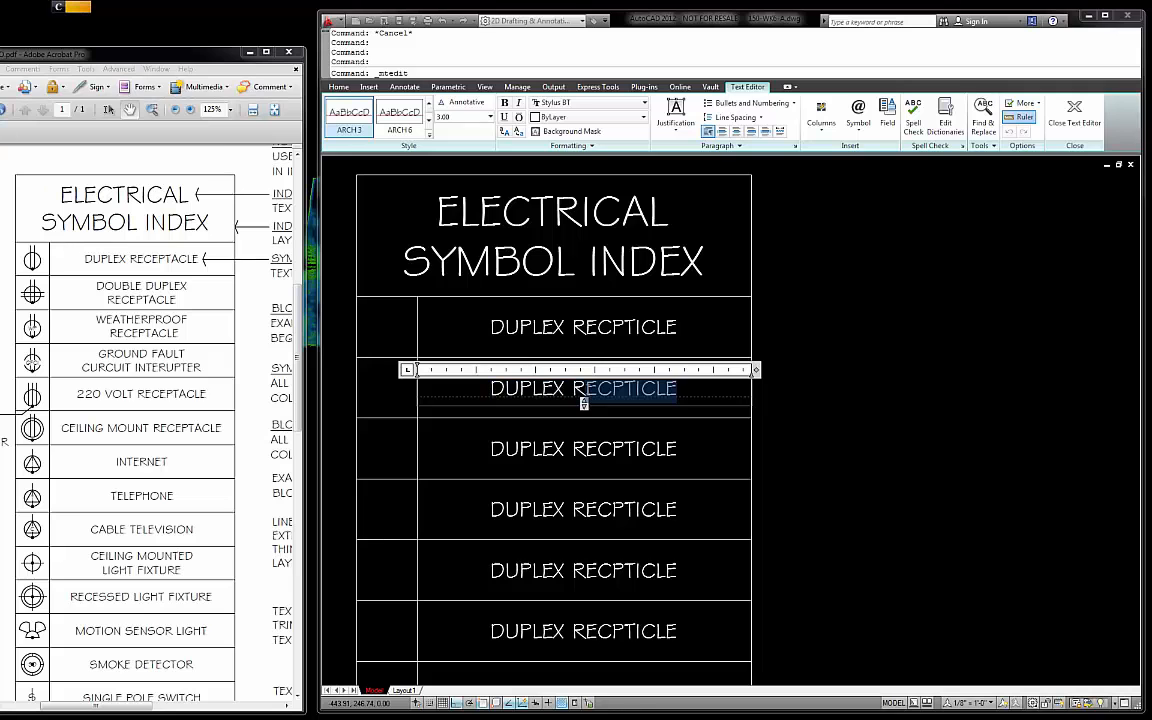
pyautogui.click(487, 388)
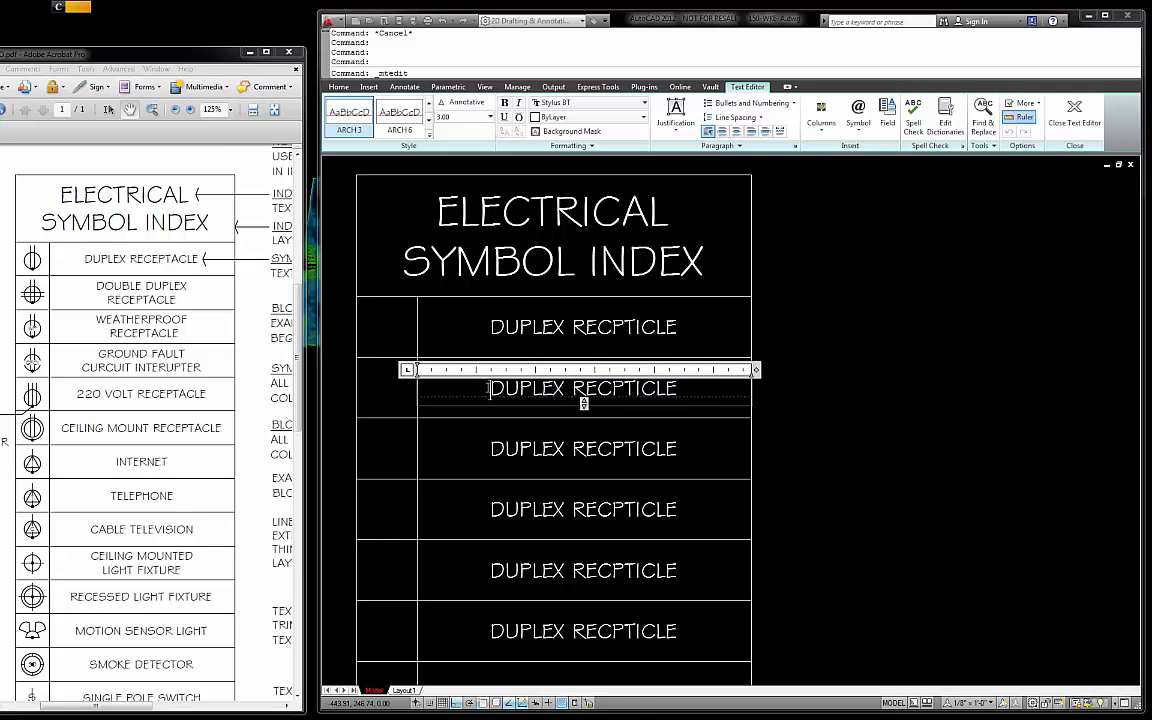
pyautogui.write('DOUBLE')
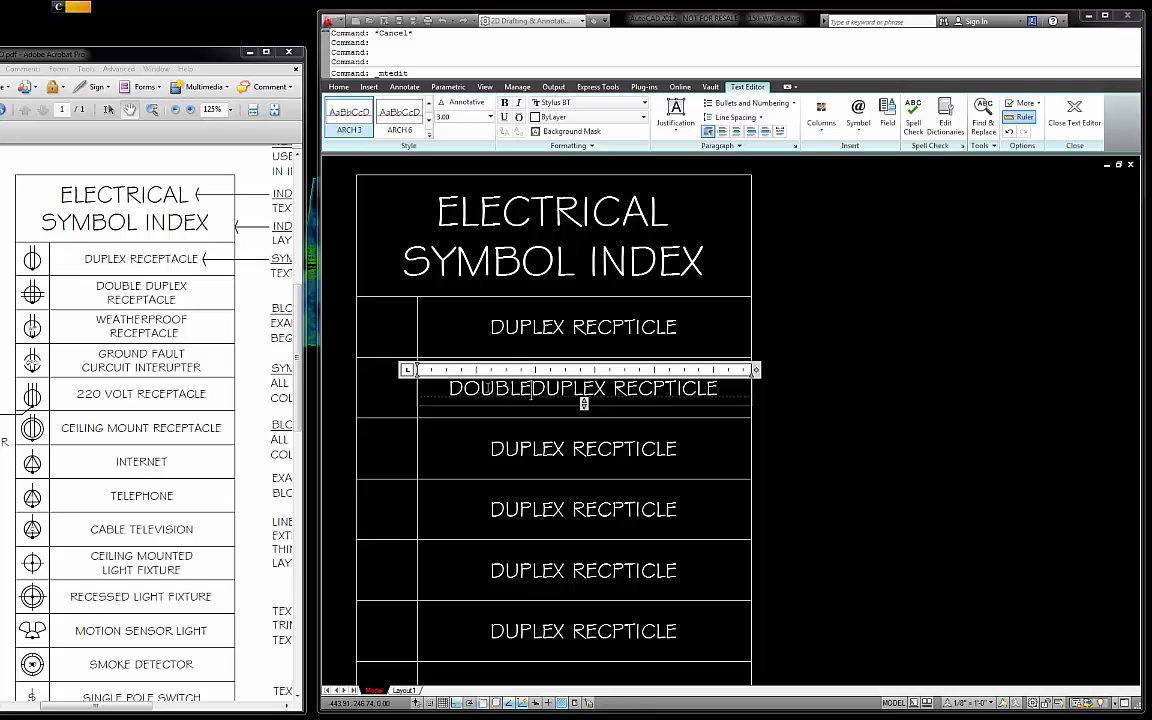
pyautogui.rightClick(530, 389)
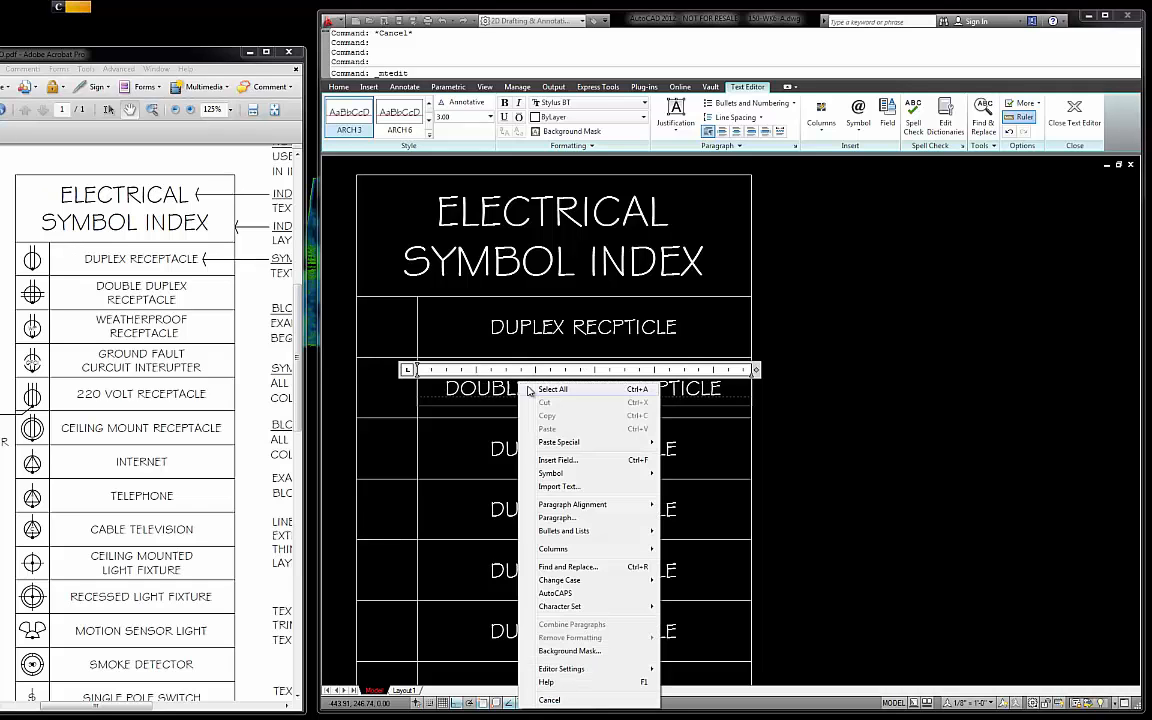
pyautogui.click(641, 371)
pyautogui.click(619, 390)
pyautogui.press('Return')
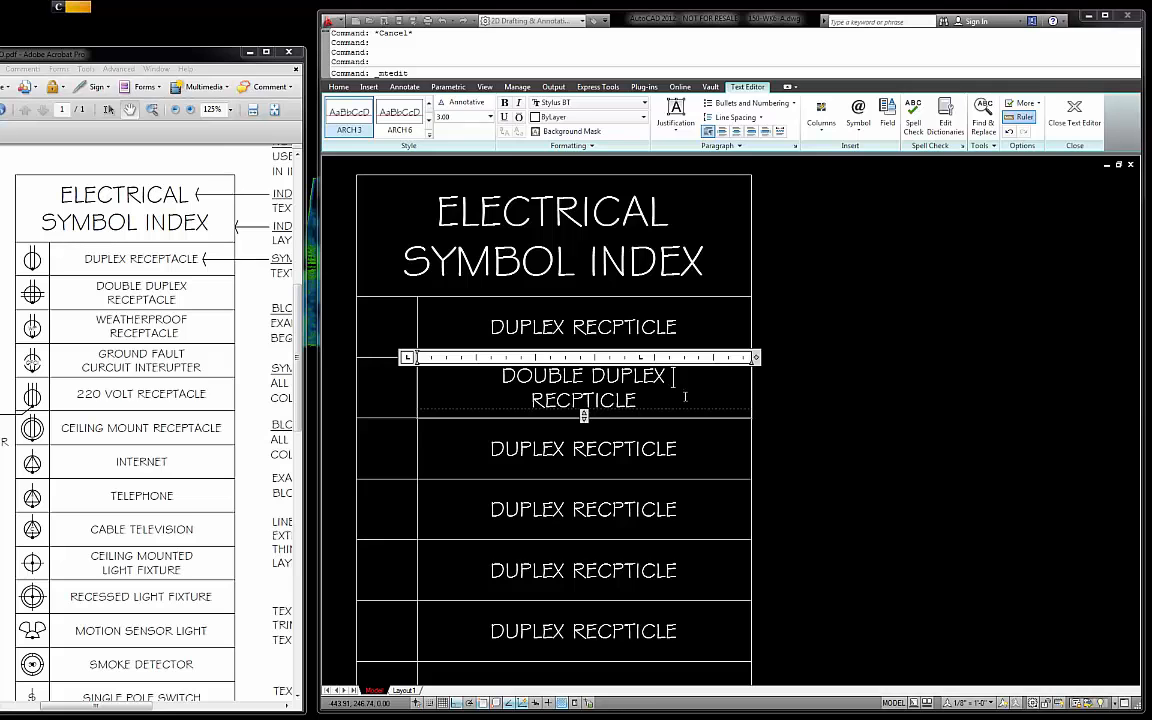
pyautogui.click(797, 393)
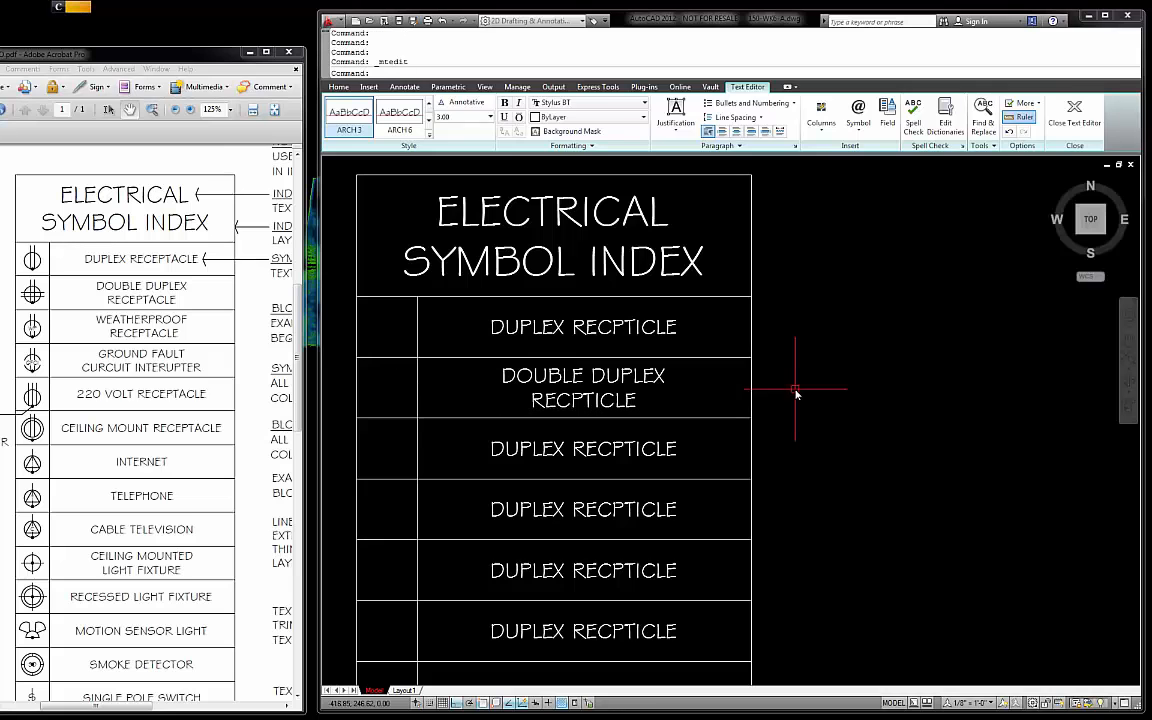
# - Change the third row's label to WEATHERPROOF with RECPTICLE on a second line
pyautogui.doubleClick(670, 449)
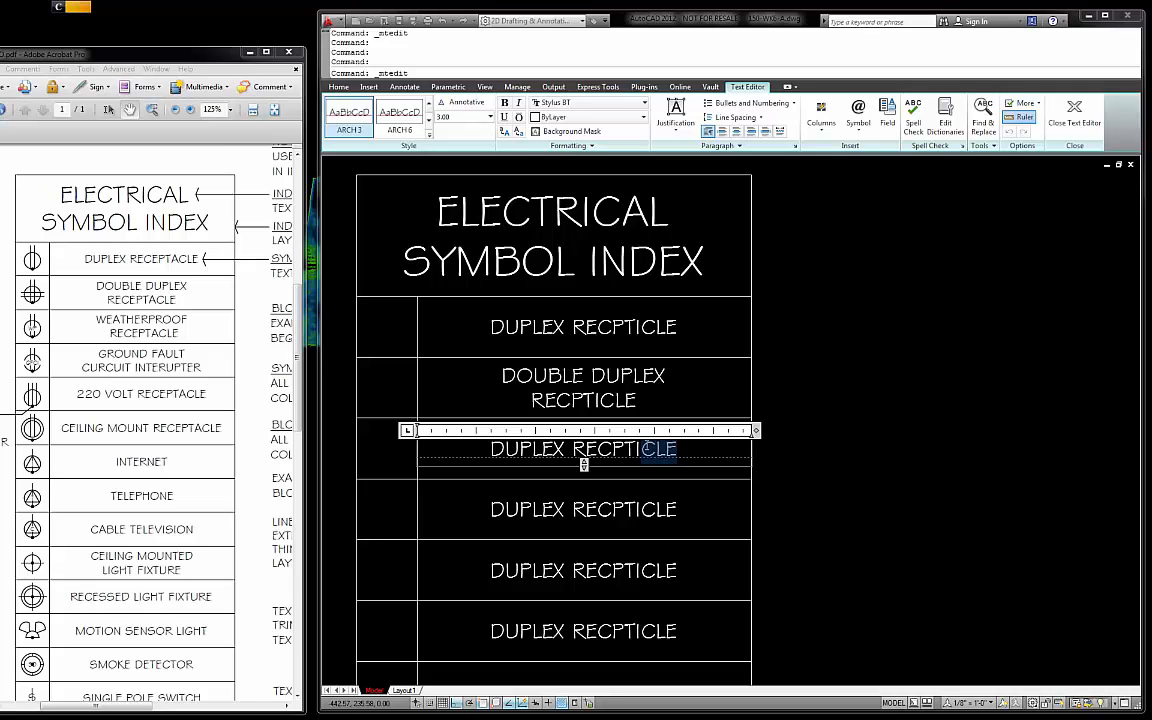
pyautogui.moveTo(568, 451); pyautogui.dragTo(497, 452)
pyautogui.write('WEATHE')
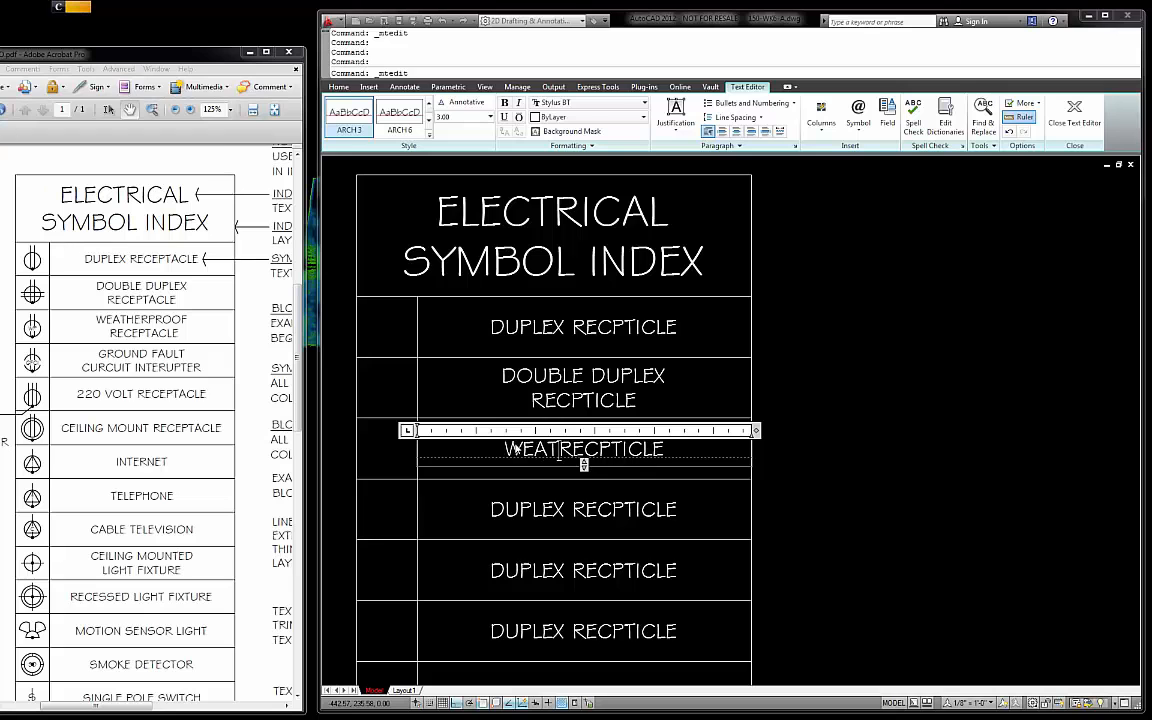
pyautogui.write('RP')
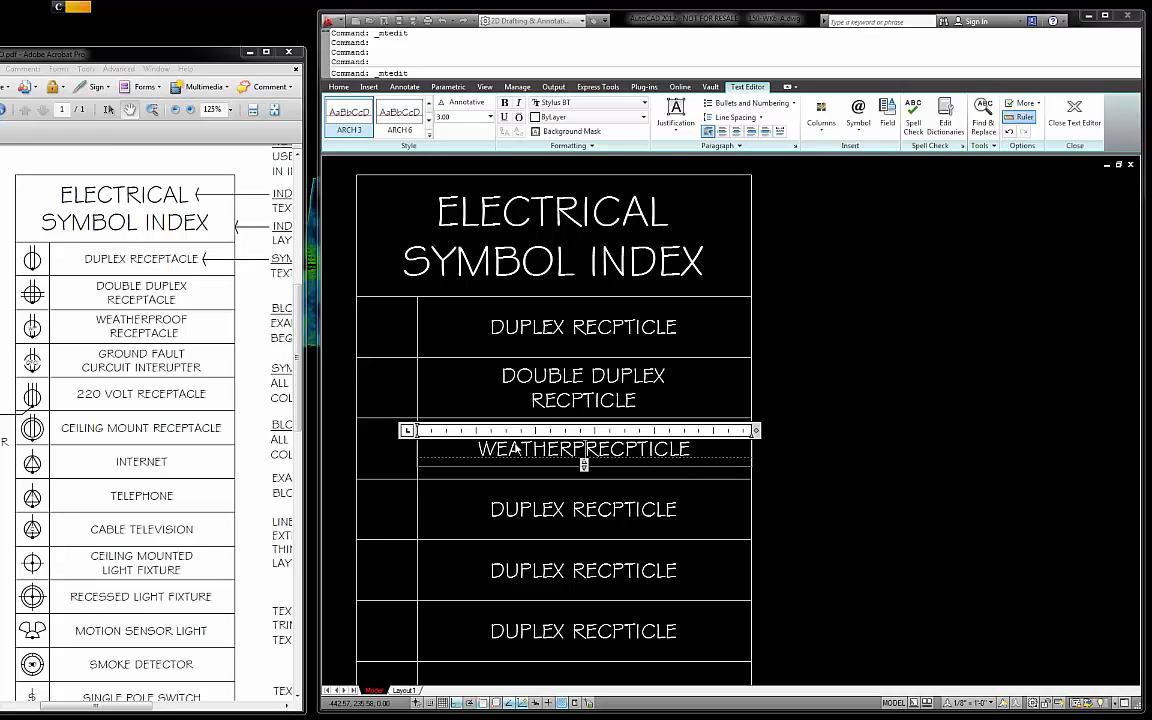
pyautogui.write('ROOF')
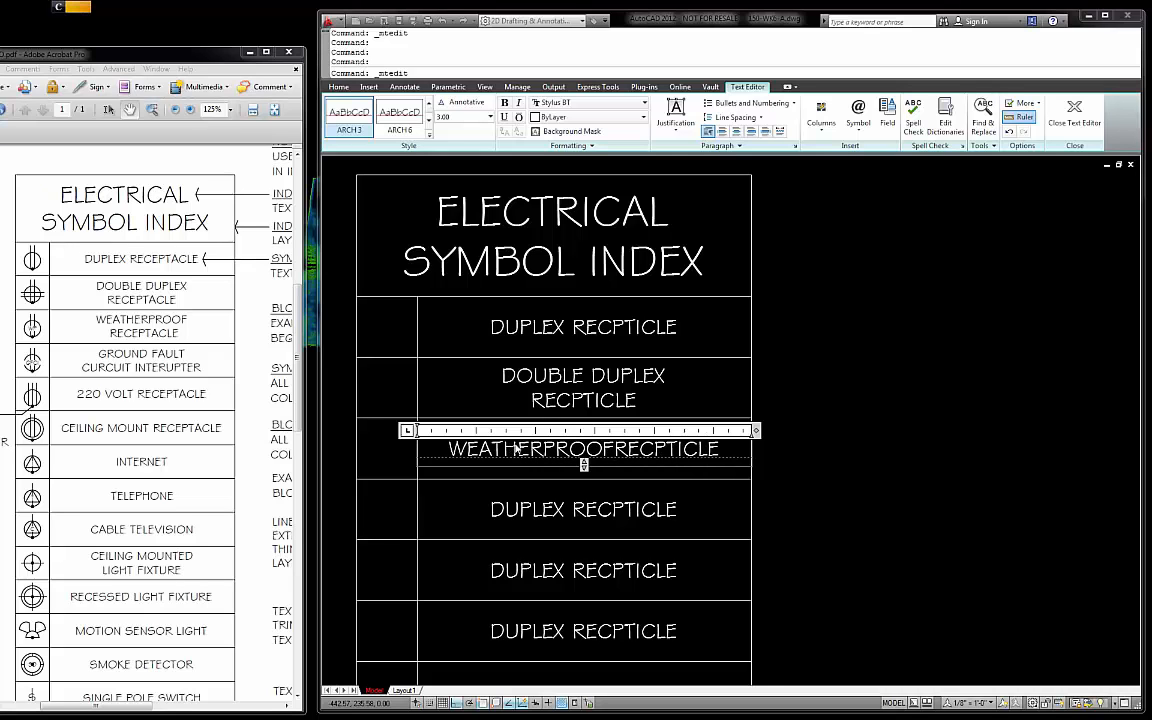
pyautogui.press('Return')
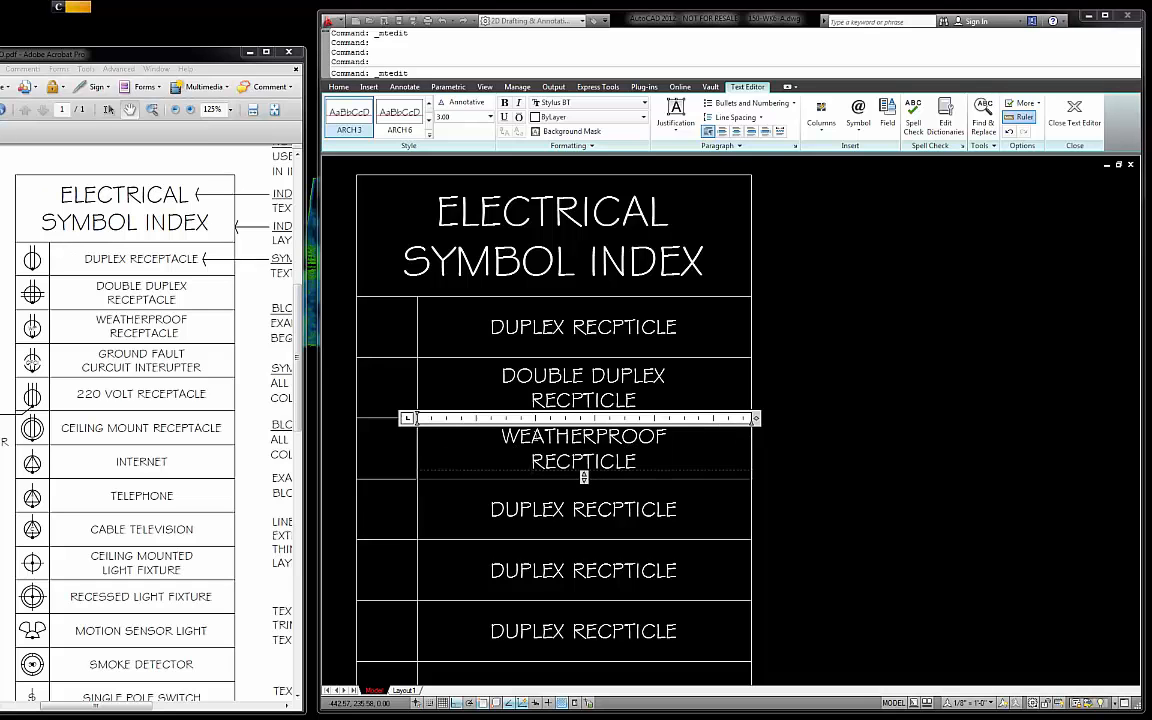
pyautogui.click(776, 442)
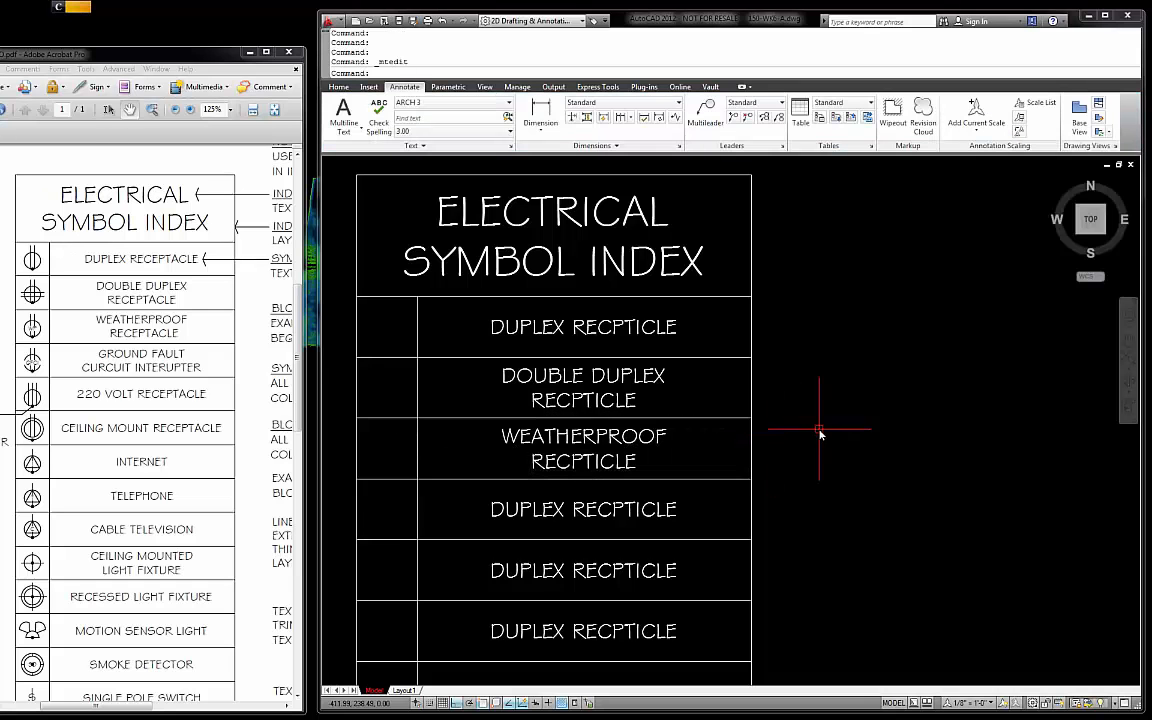
# - Change the fourth row's label to GROUND FAULT with CIRCUIT INTERUPTER on a second line
pyautogui.scroll(-3, 650, 400)
pyautogui.scroll(1, 689, 435)
pyautogui.scroll(1, 689, 435)
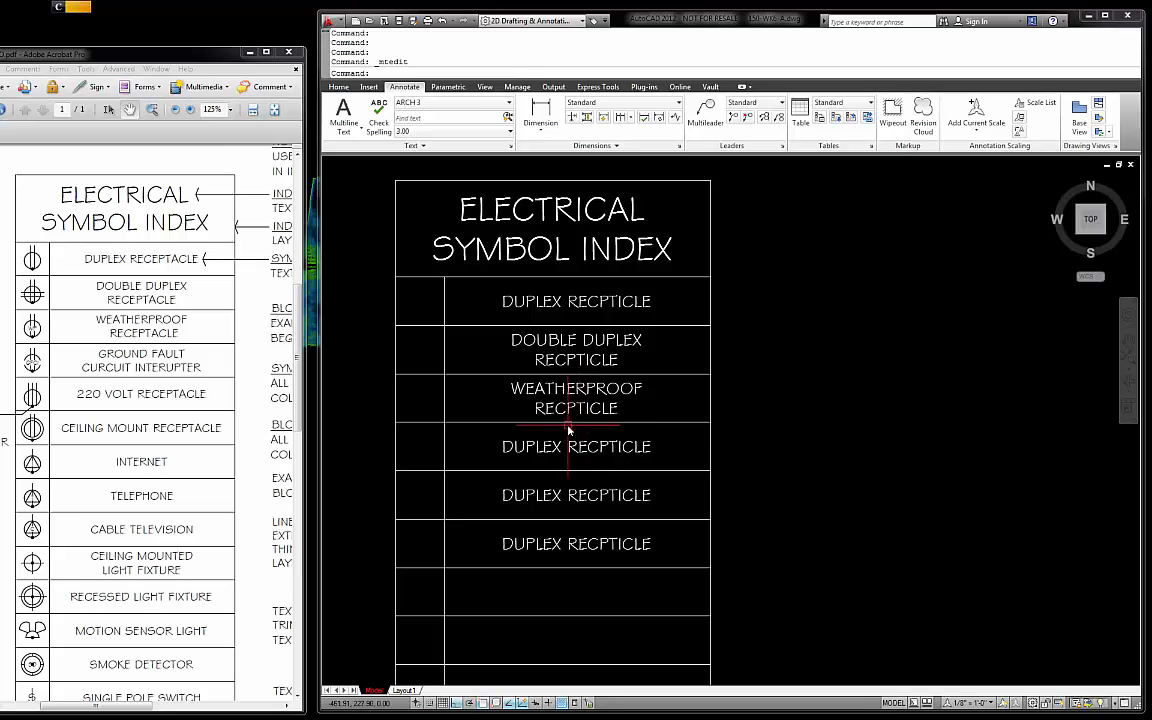
pyautogui.click(605, 449)
pyautogui.doubleClick(605, 449)
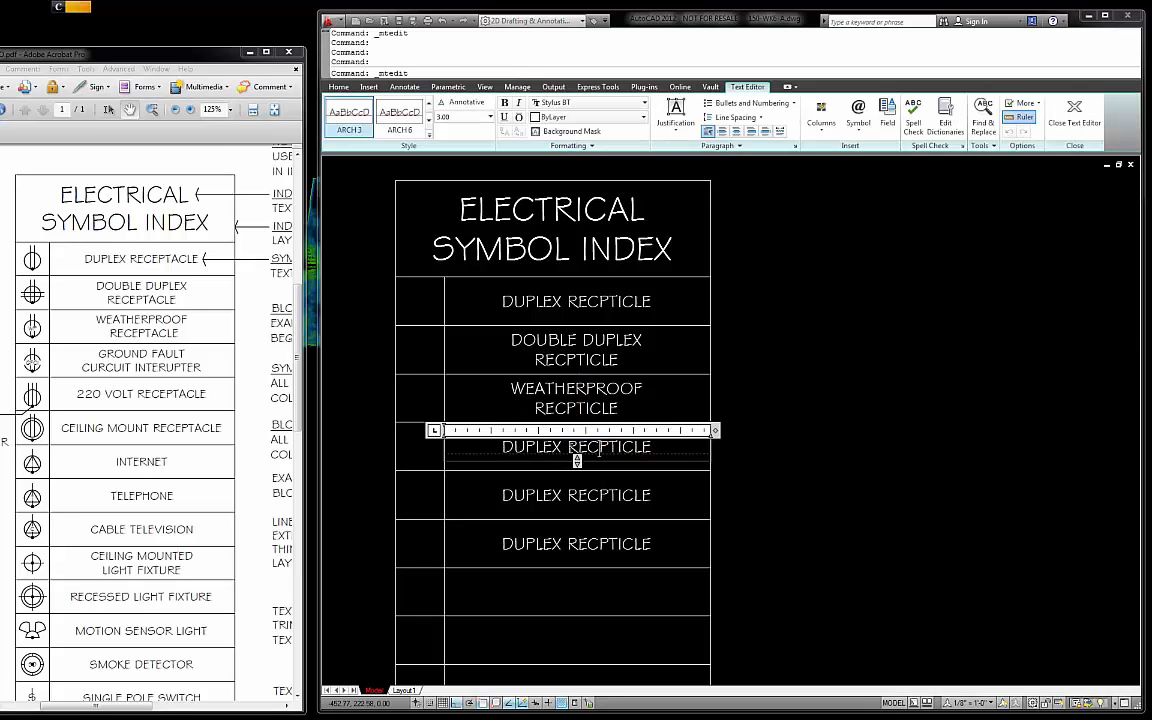
pyautogui.moveTo(569, 447); pyautogui.dragTo(501, 447)
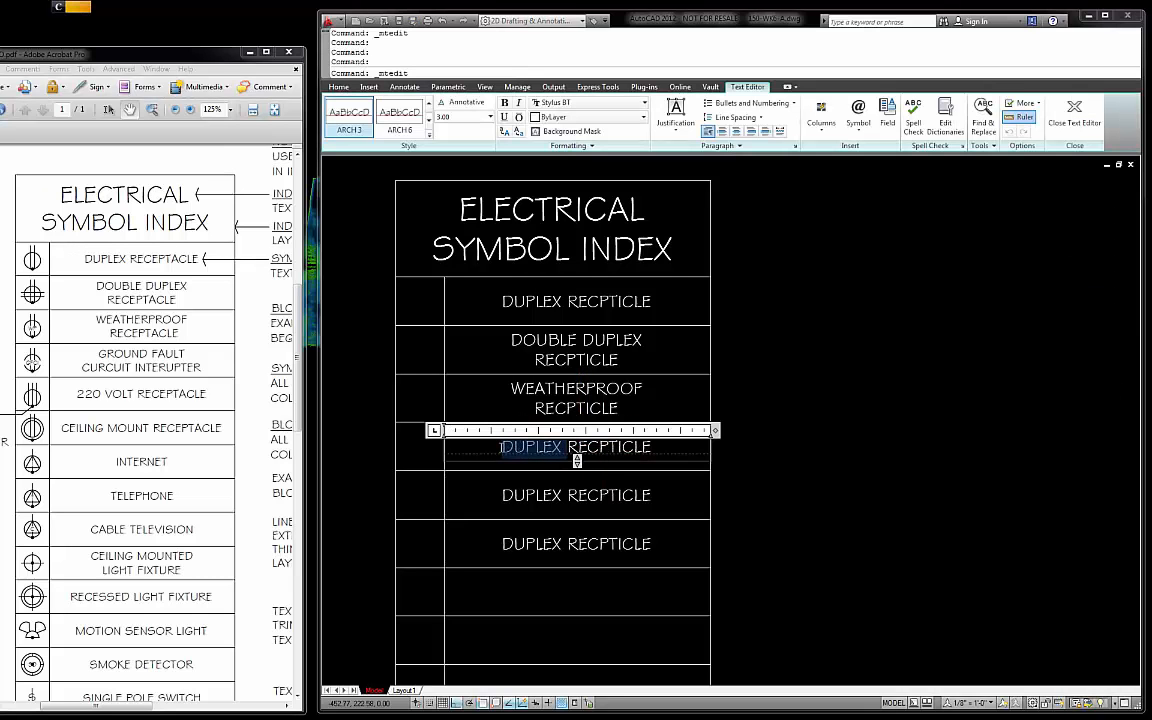
pyautogui.moveTo(656, 447); pyautogui.dragTo(533, 447)
pyautogui.write('GROUND FAULT')
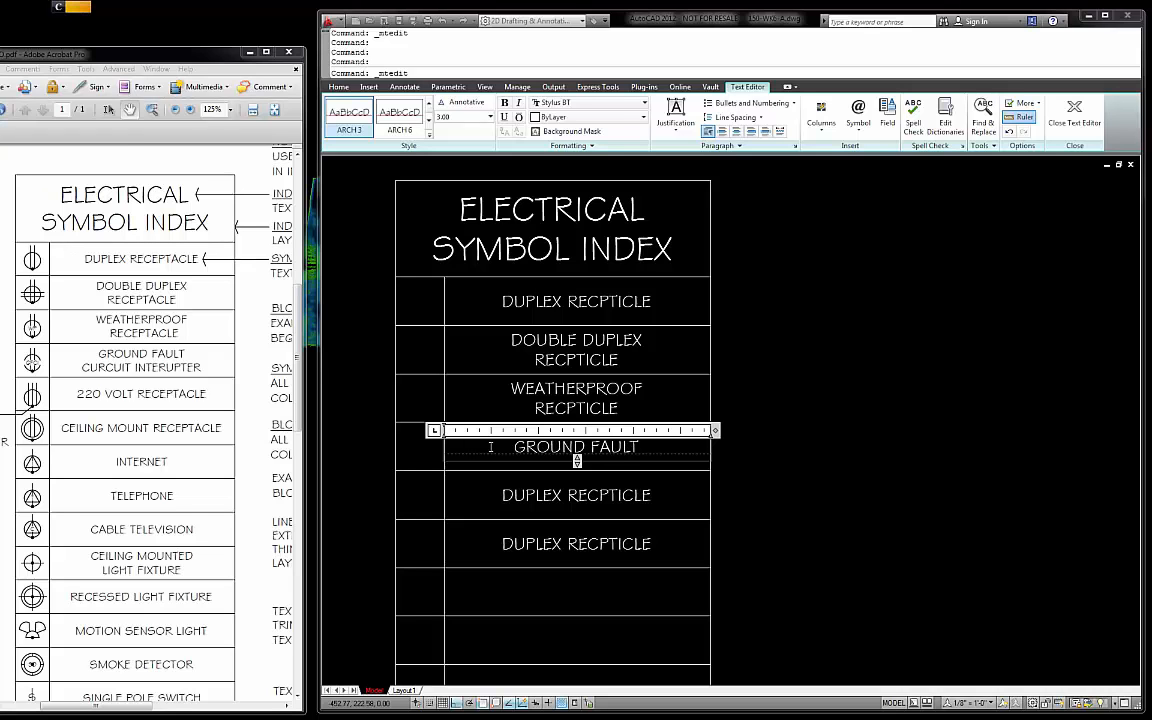
pyautogui.press('Return')
pyautogui.write('CIR')
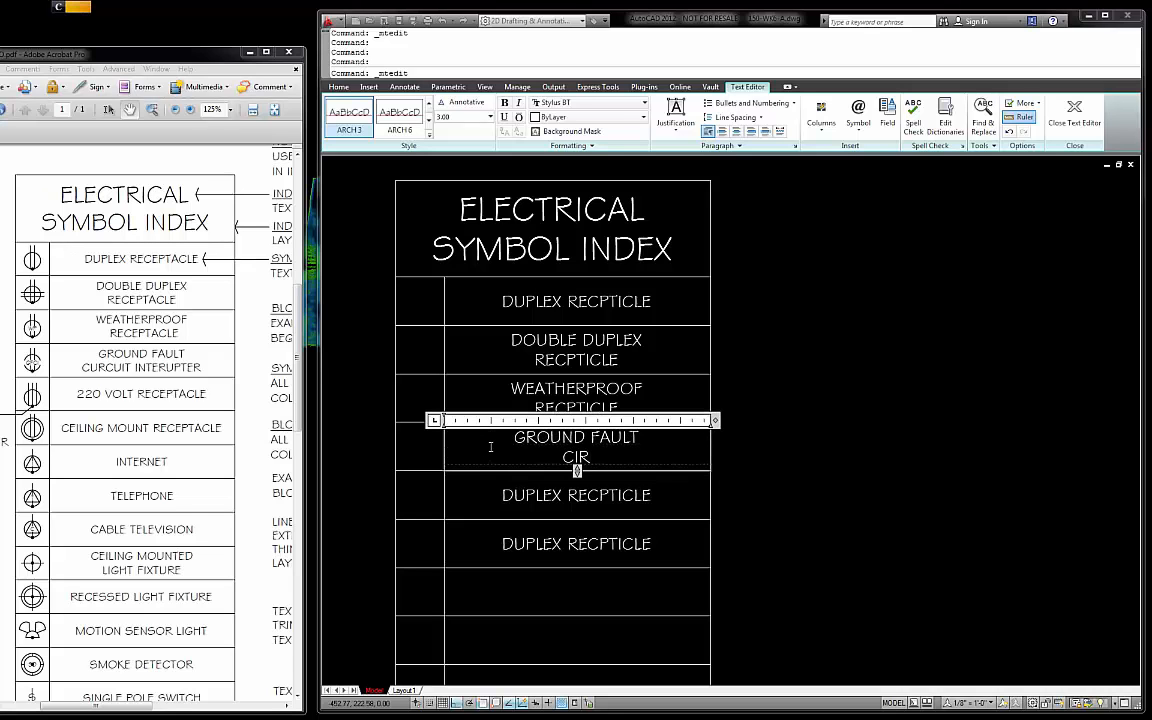
pyautogui.write('CUIT INTERUPTER')
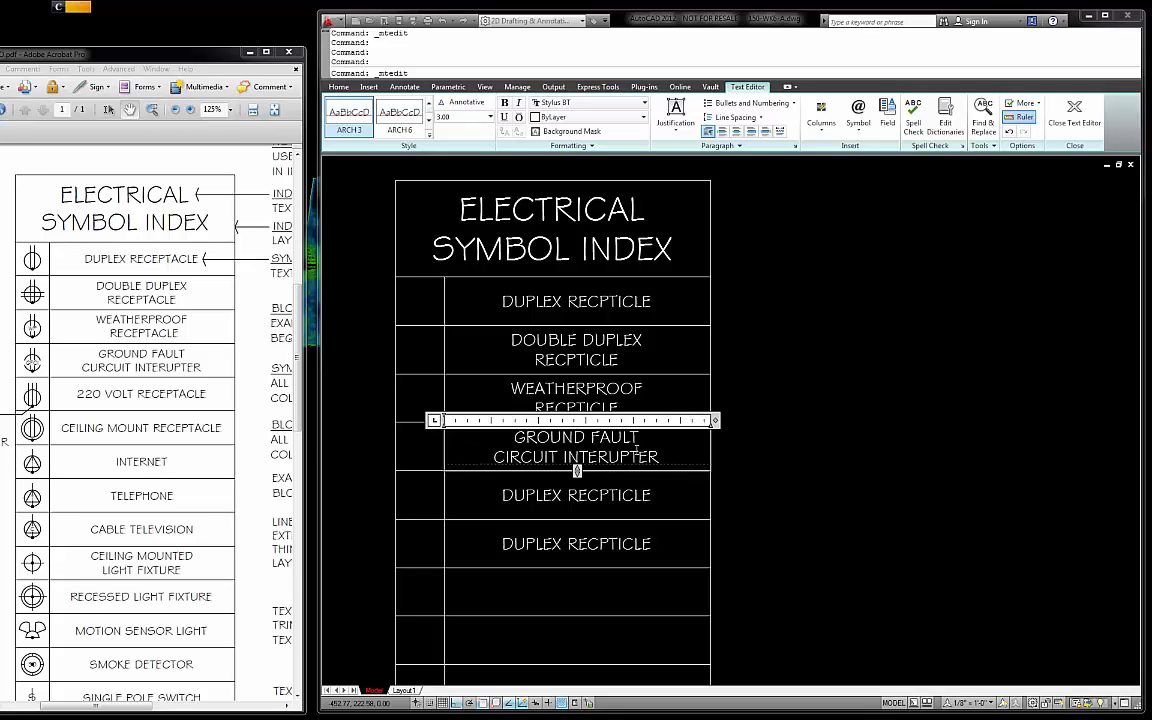
pyautogui.click(780, 458)
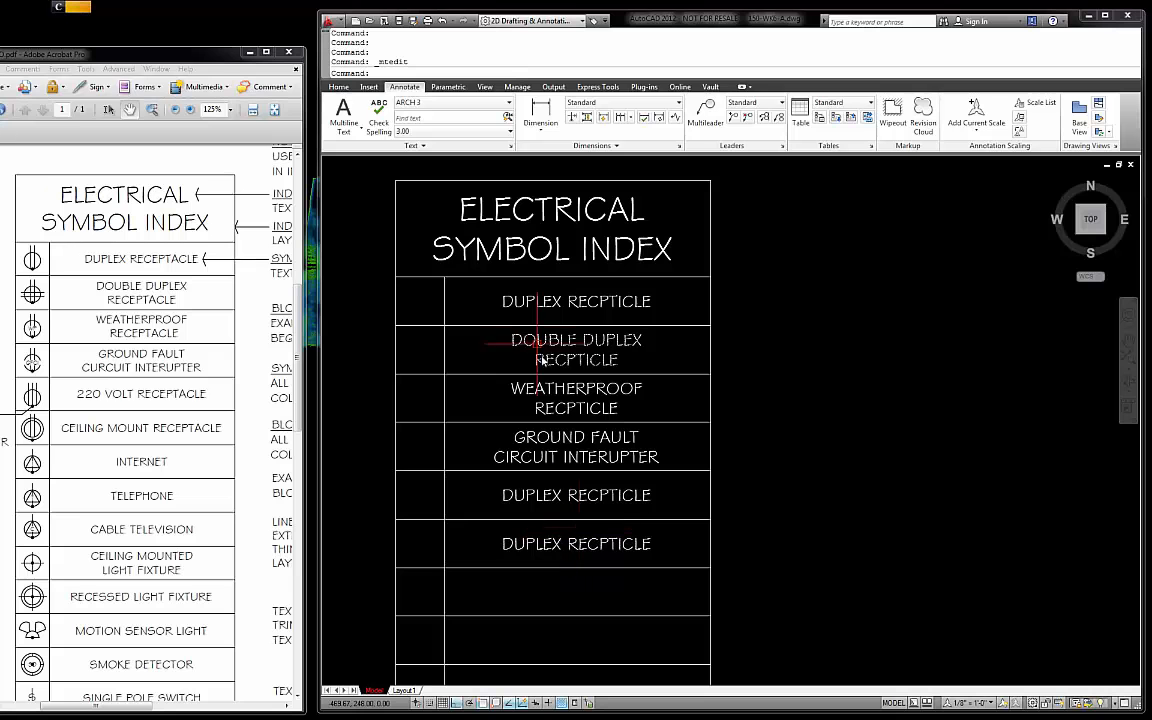
# - Set the current object color to ByBlock for drawing the symbol in the first row's empty cell
pyautogui.scroll(2, 393, 292)
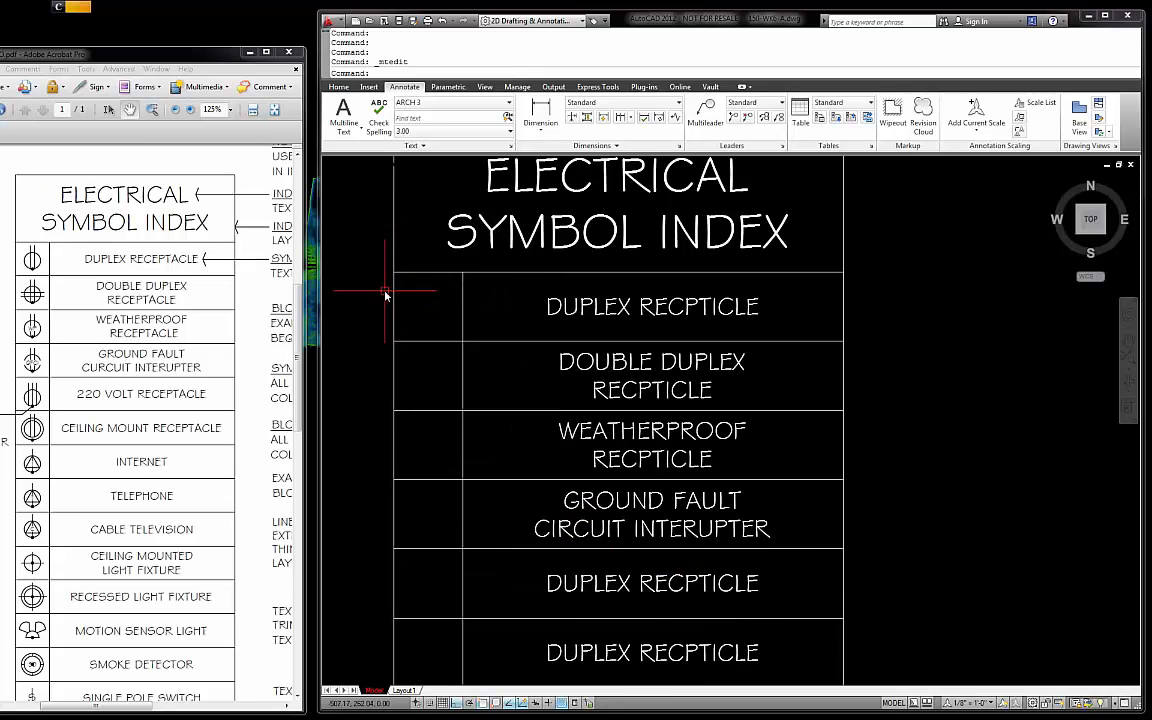
pyautogui.scroll(1, 355, 260)
pyautogui.scroll(-1, 460, 345)
pyautogui.scroll(1, 430, 317)
pyautogui.scroll(1, 432, 309)
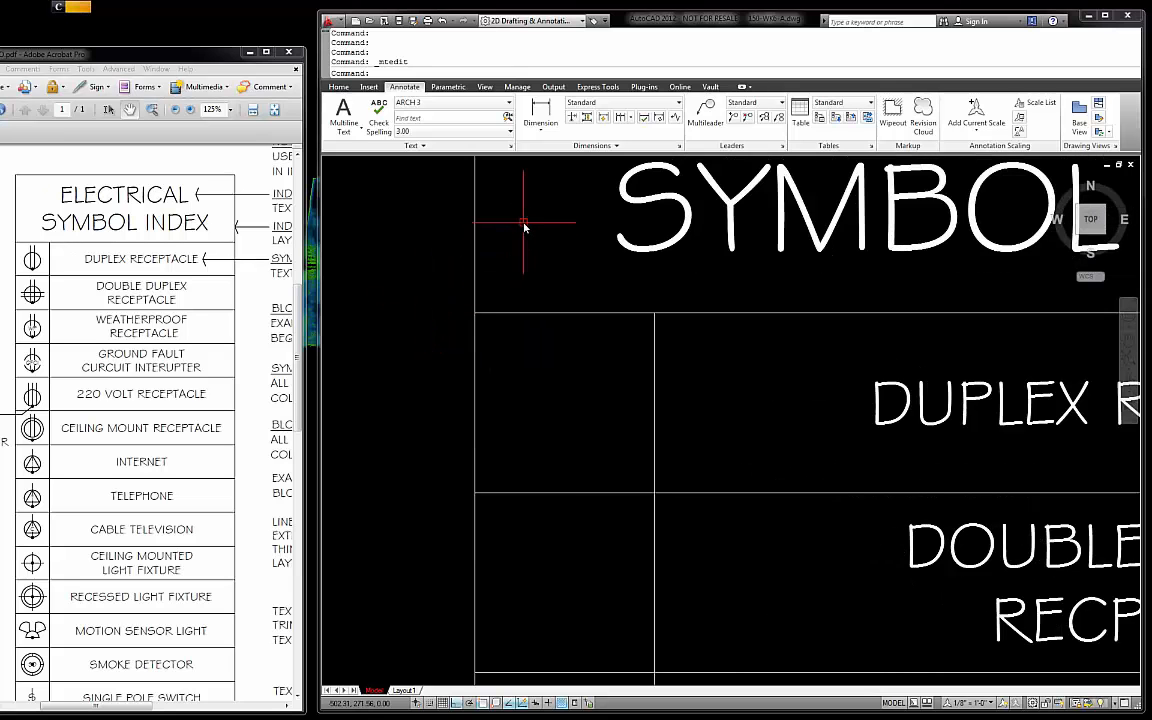
pyautogui.moveTo(648, 20); pyautogui.dragTo(607, 20)
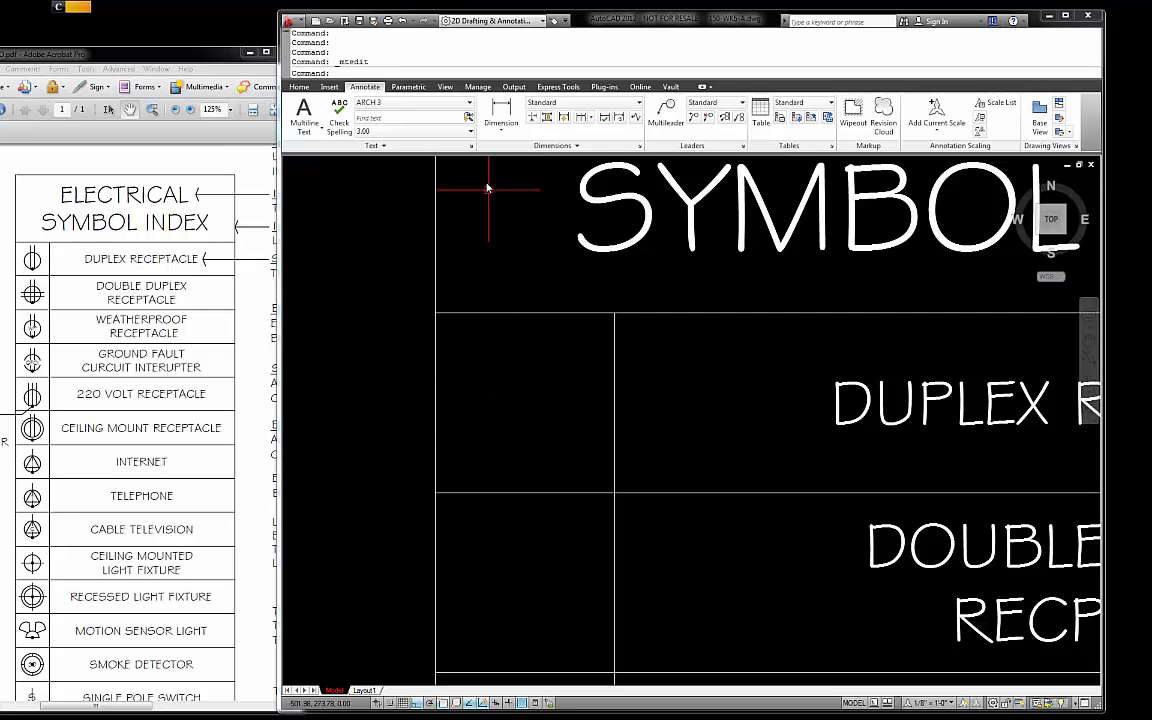
pyautogui.click(299, 87)
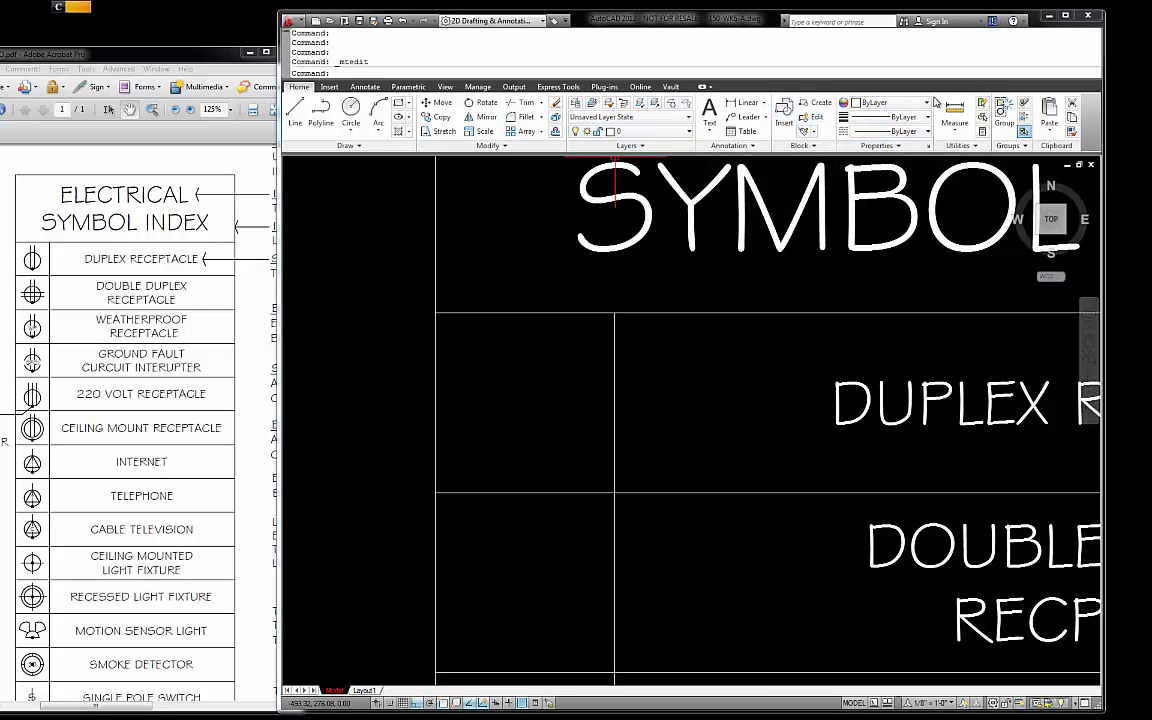
pyautogui.click(927, 106)
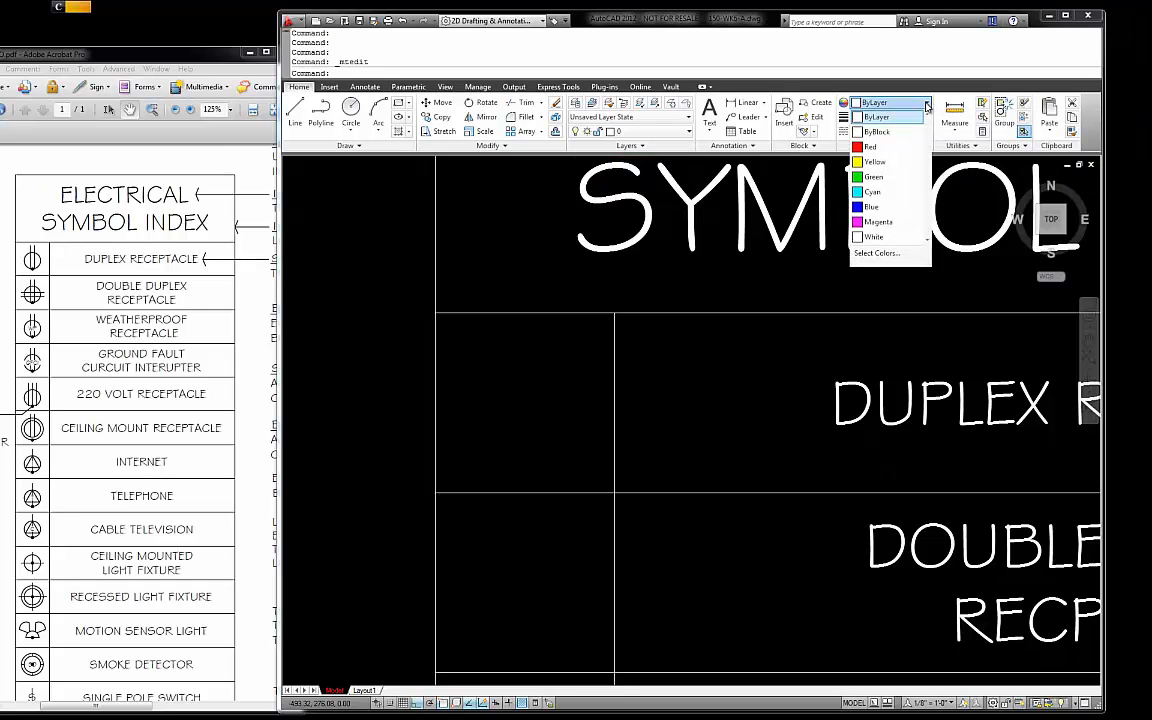
pyautogui.click(893, 131)
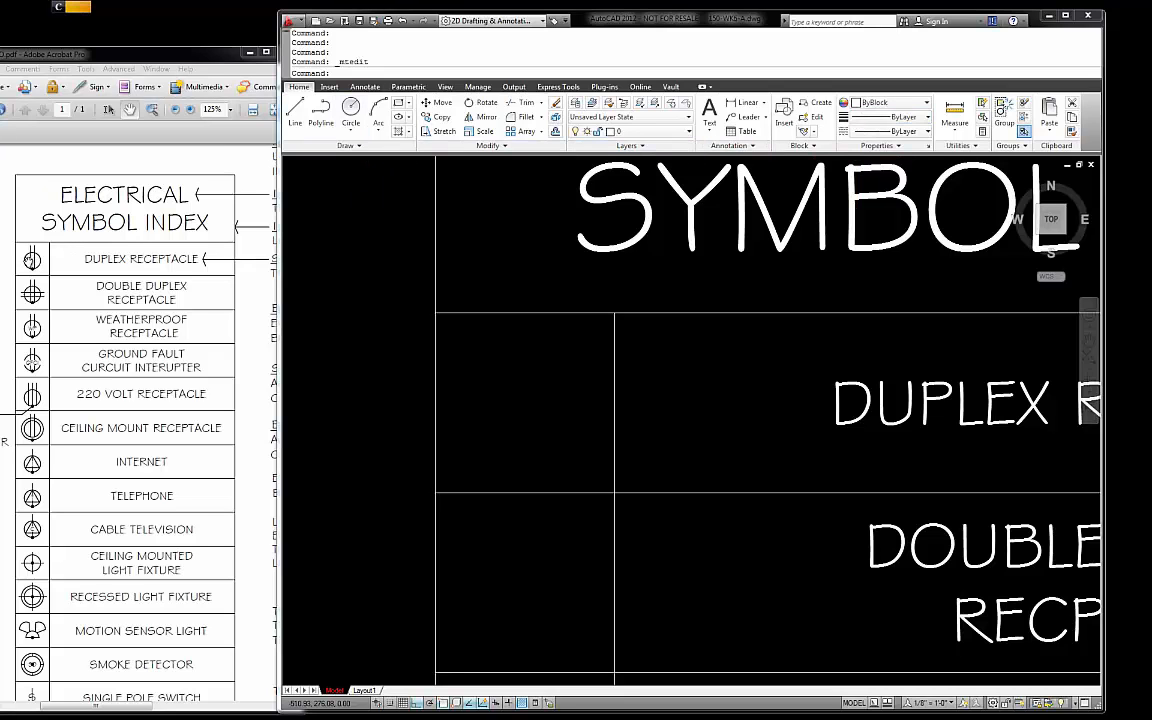
# - Draw a circle of radius 3 centered in the first row's symbol cell, midway between the cell's opposite corners
pyautogui.click(349, 116)
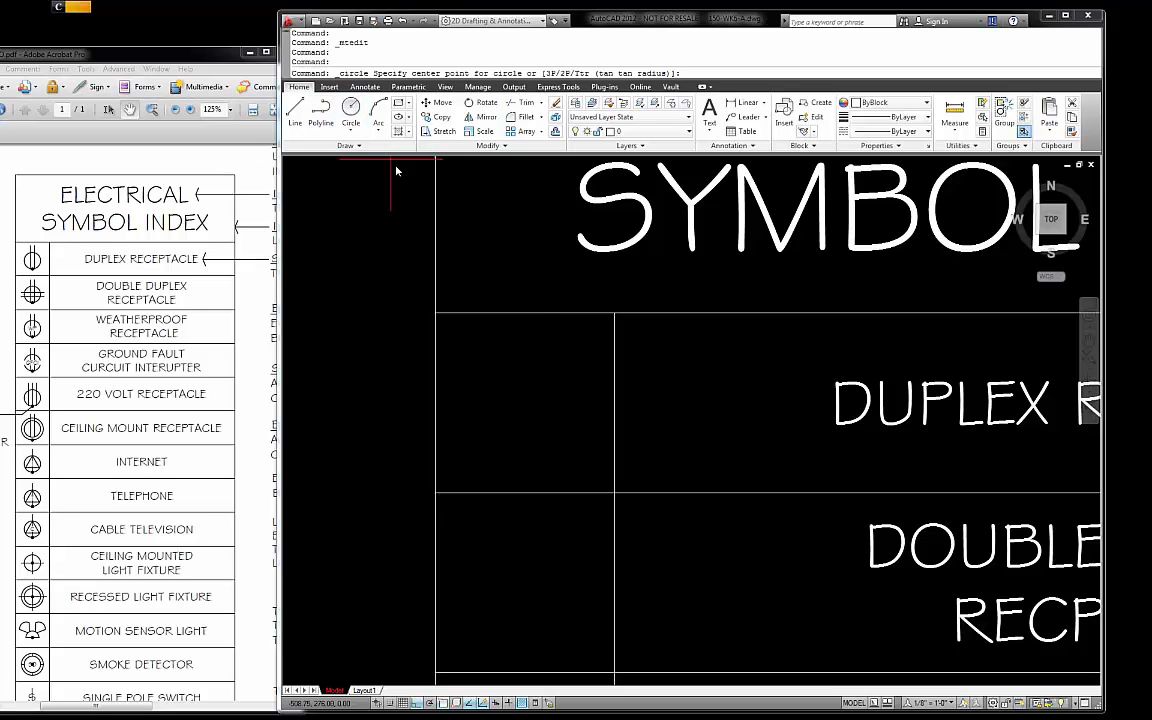
pyautogui.keyDown('shift'); pyautogui.rightClick(482, 371); pyautogui.keyUp('shift')
pyautogui.click(536, 400)
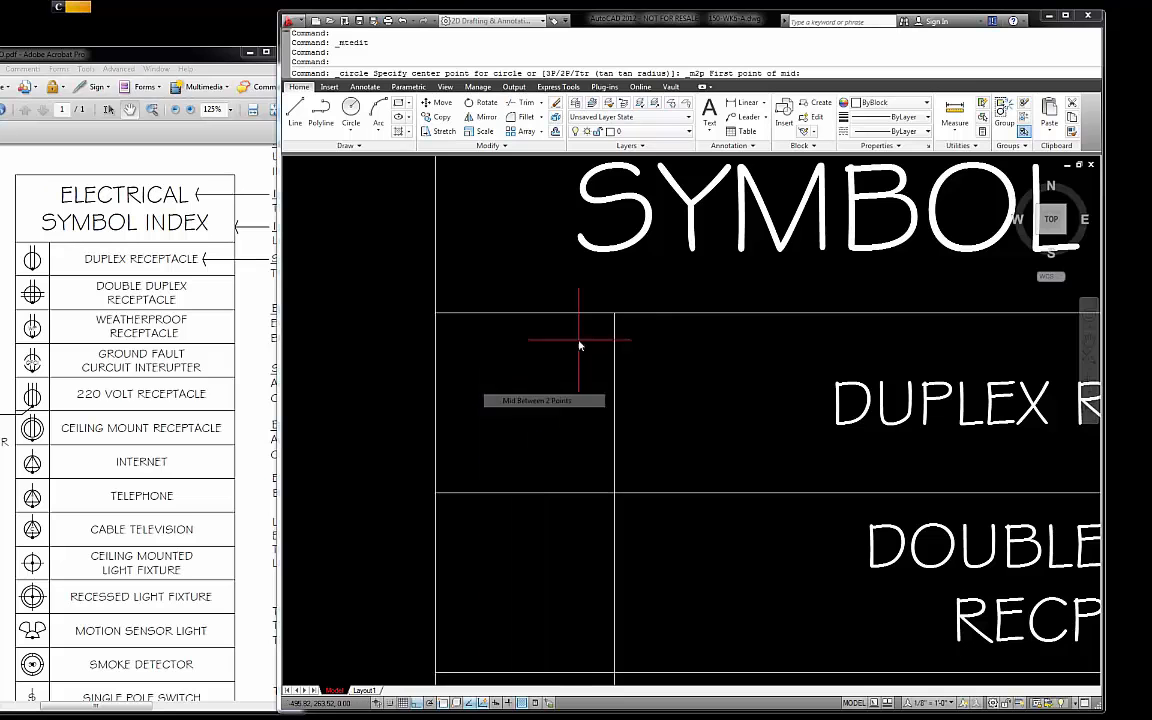
pyautogui.click(614, 315)
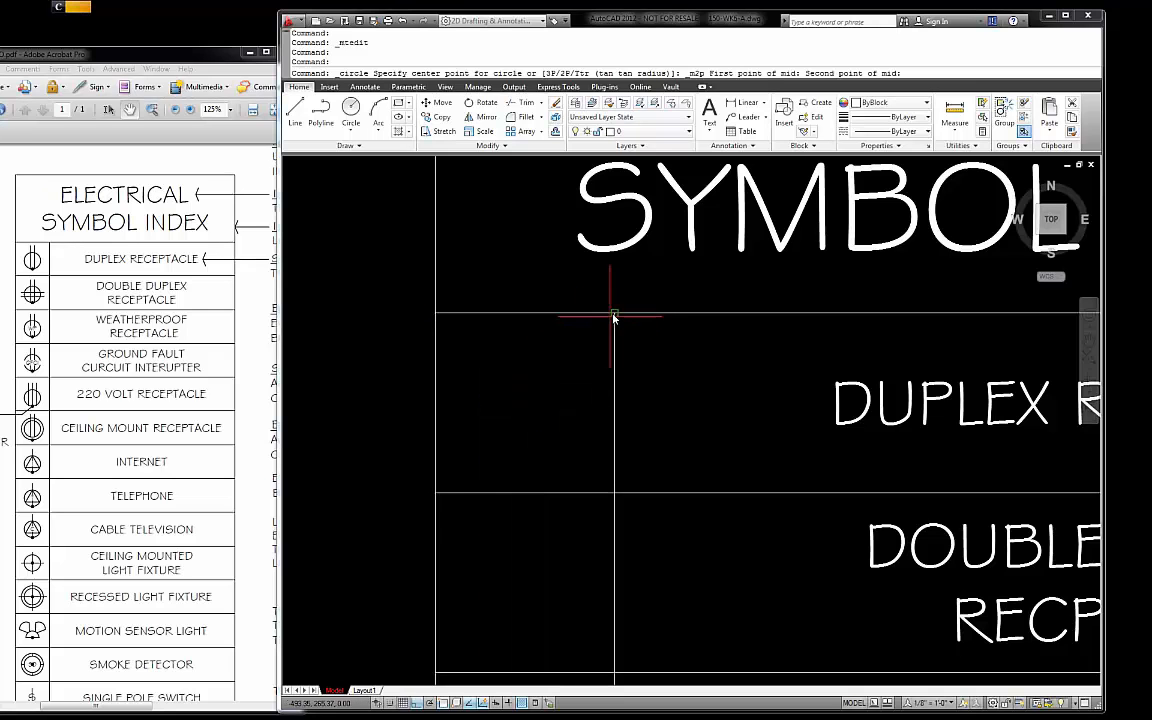
pyautogui.click(436, 492)
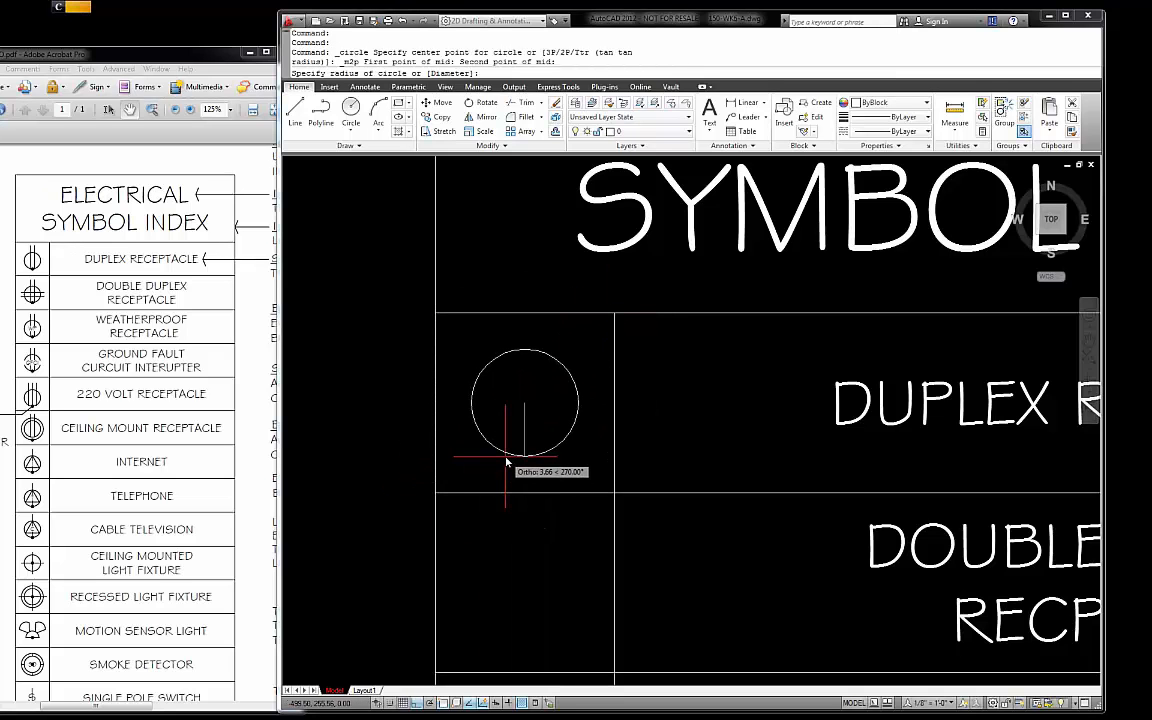
pyautogui.write('3')
pyautogui.press('Return')
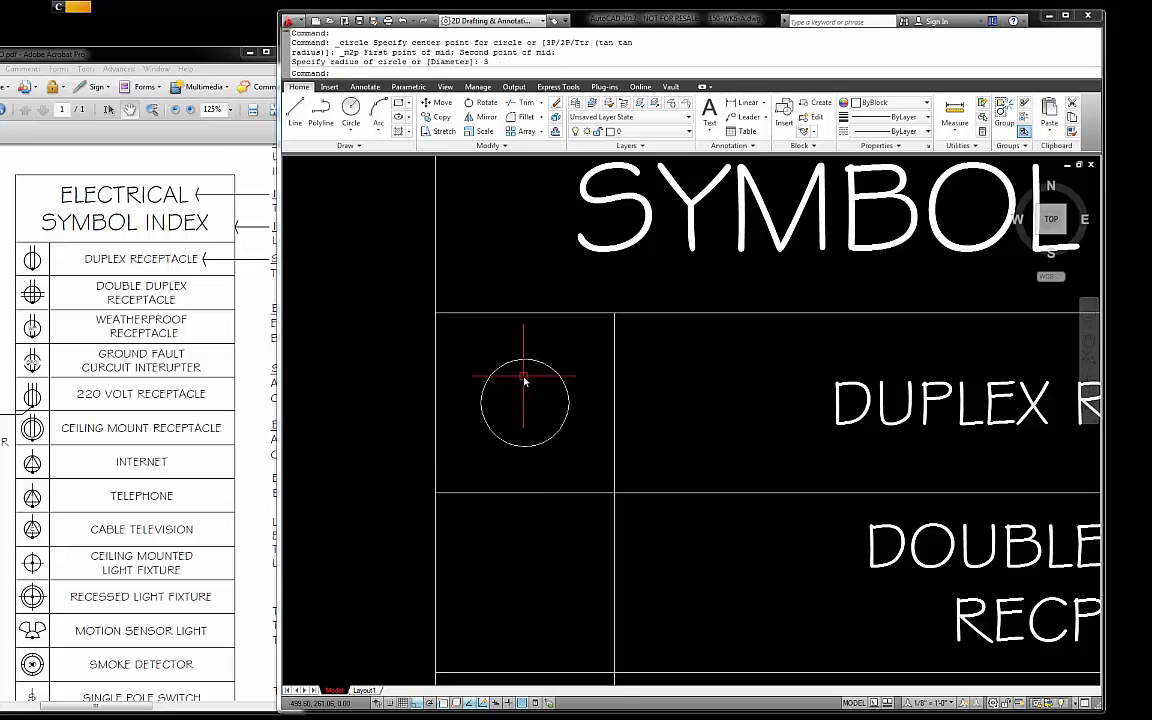
pyautogui.click(562, 379)
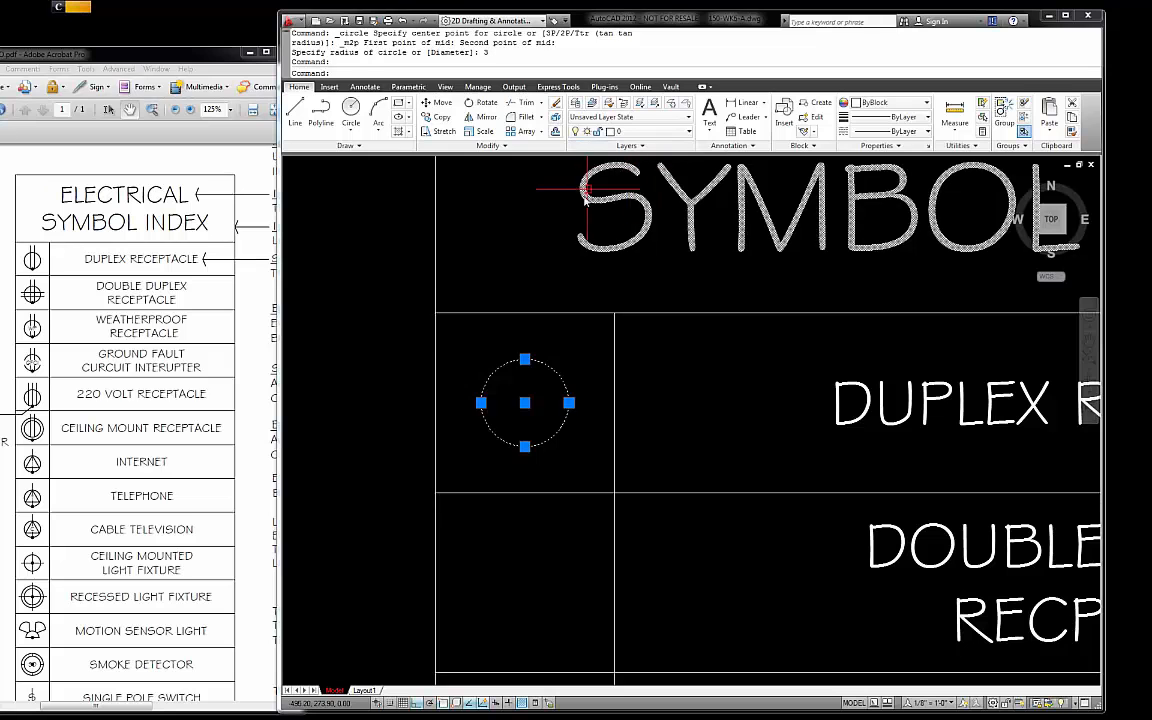
pyautogui.press('Escape')
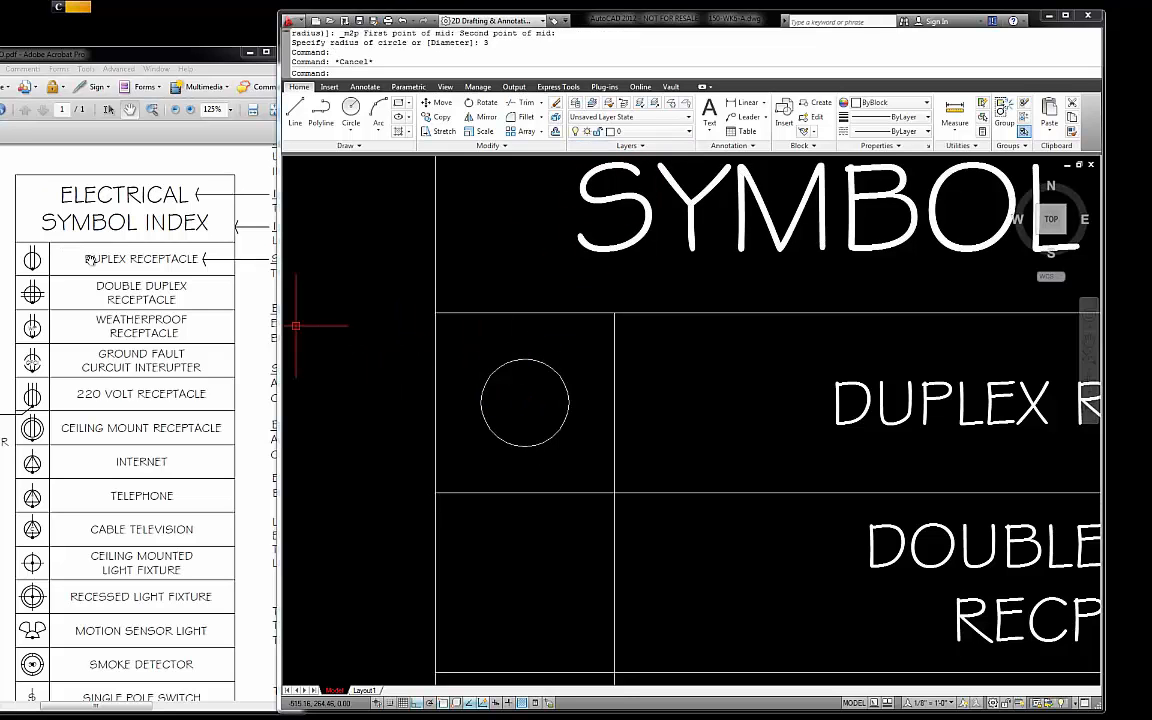
pyautogui.press('Escape')
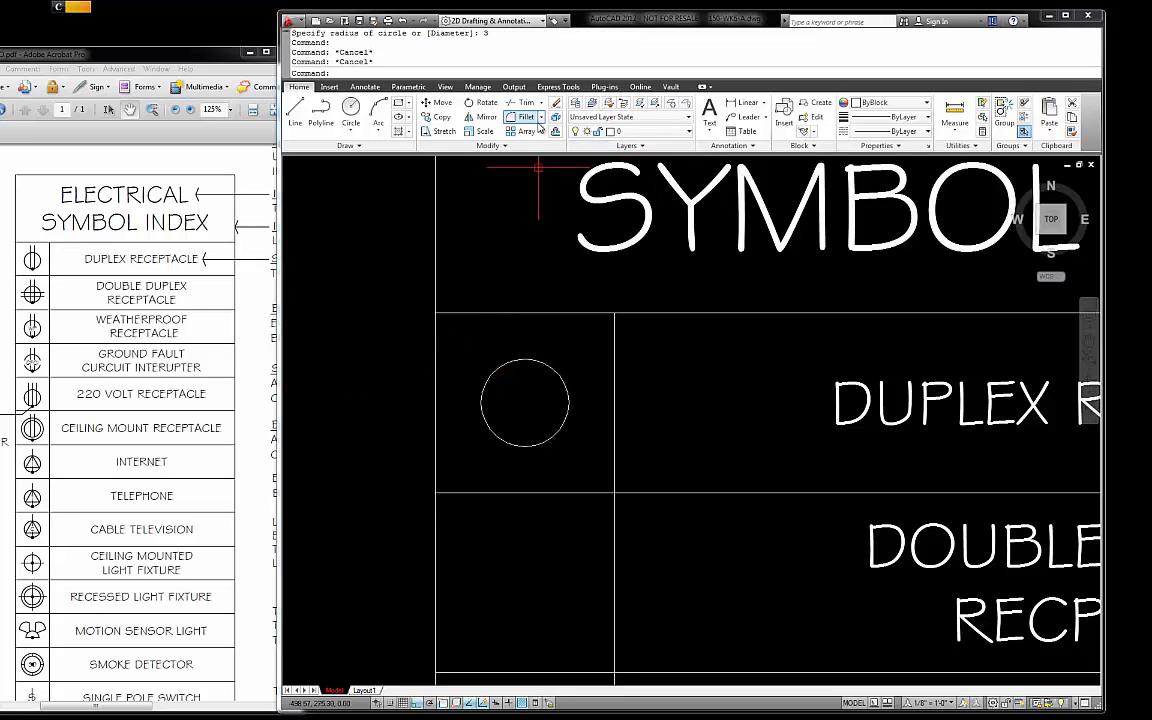
# - Draw a vertical line through the circle from its bottom quadrant to its top quadrant
pyautogui.click(298, 110)
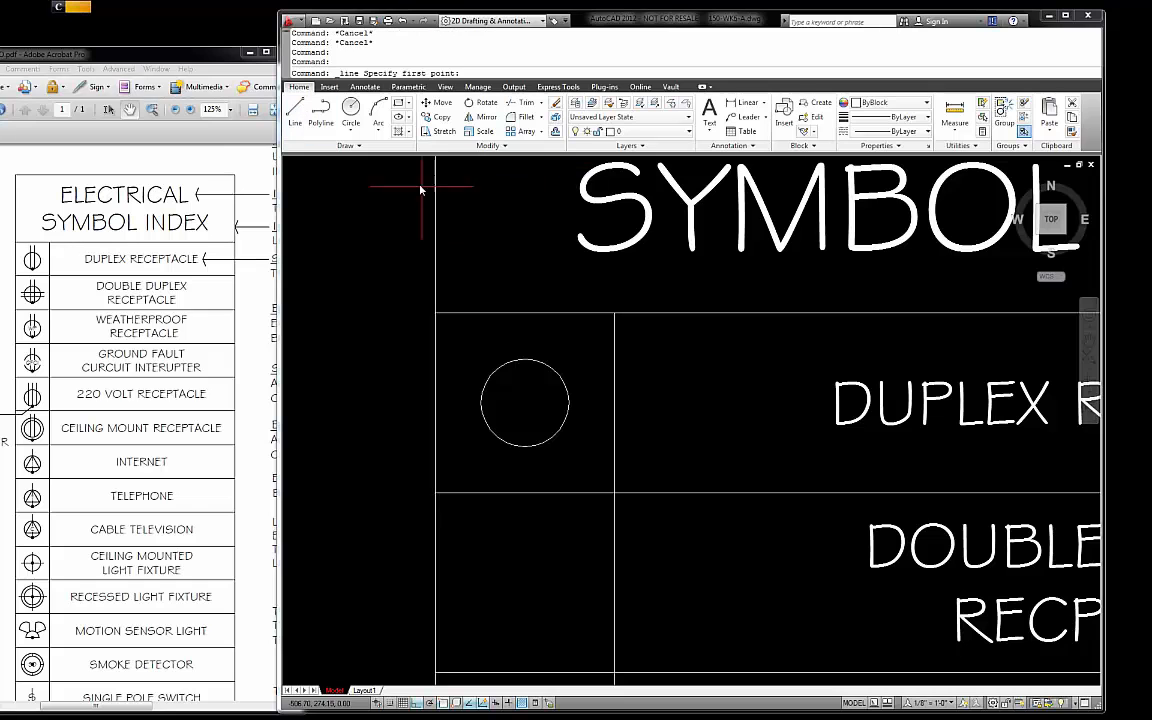
pyautogui.click(525, 446)
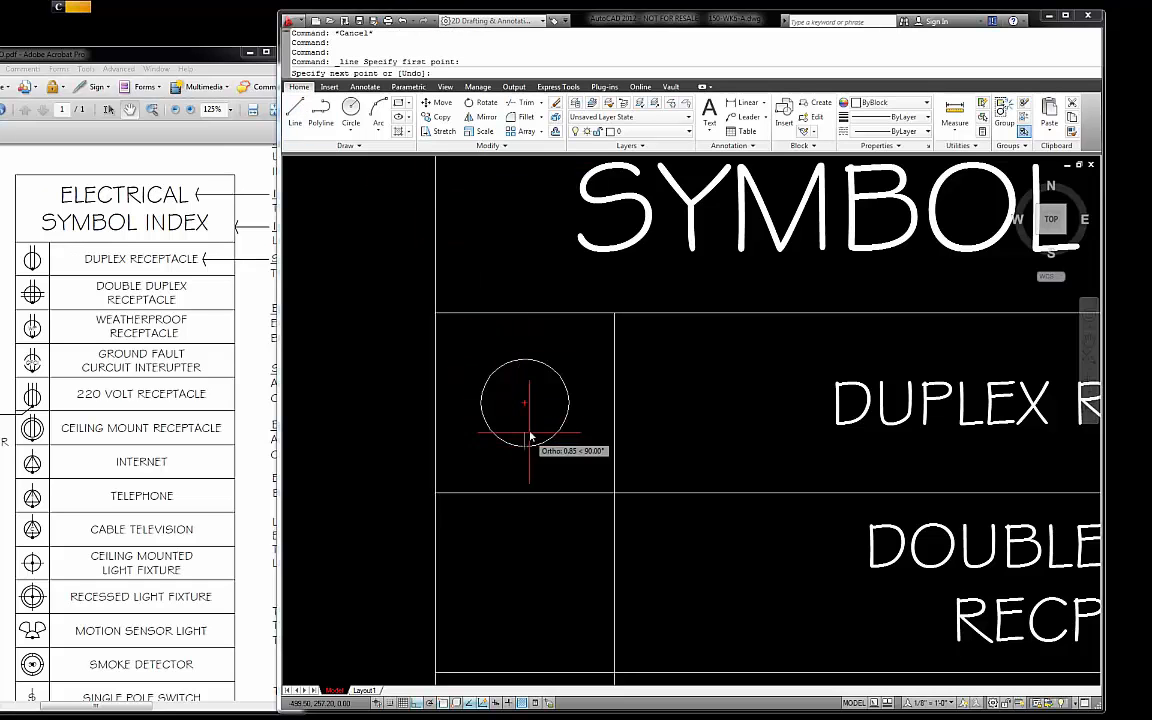
pyautogui.click(525, 359)
pyautogui.press('Escape')
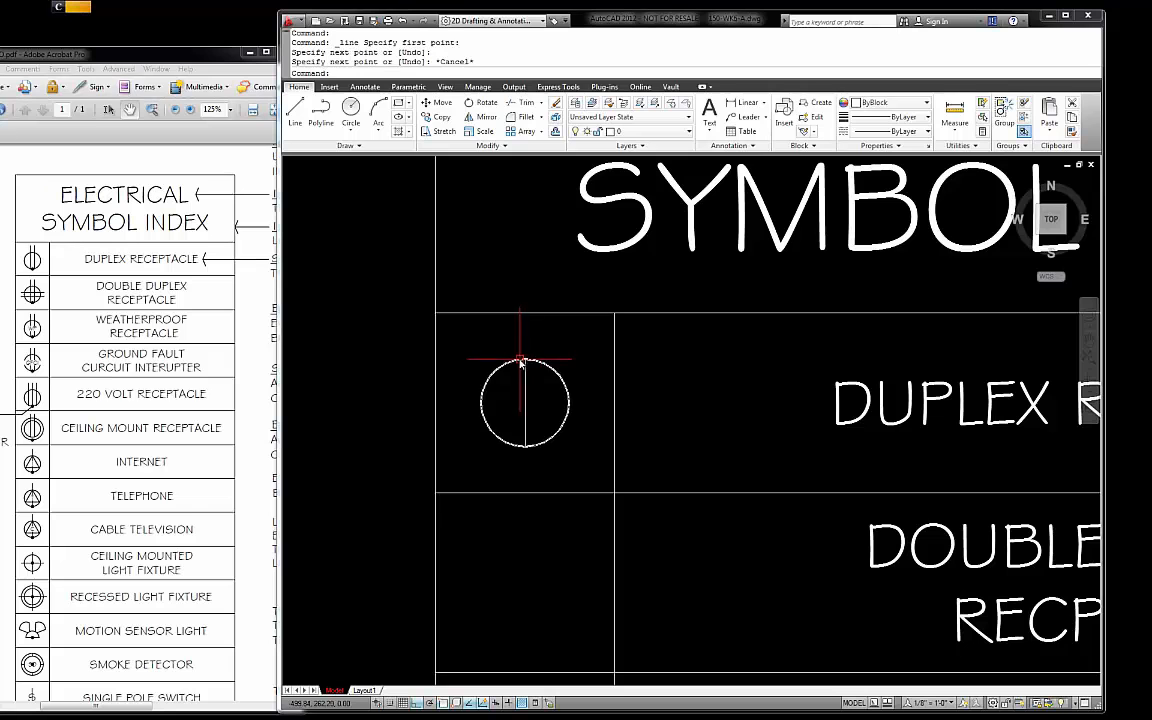
# - Stretch the vertical line's upper end 2 units straight up beyond the circle
pyautogui.click(525, 392)
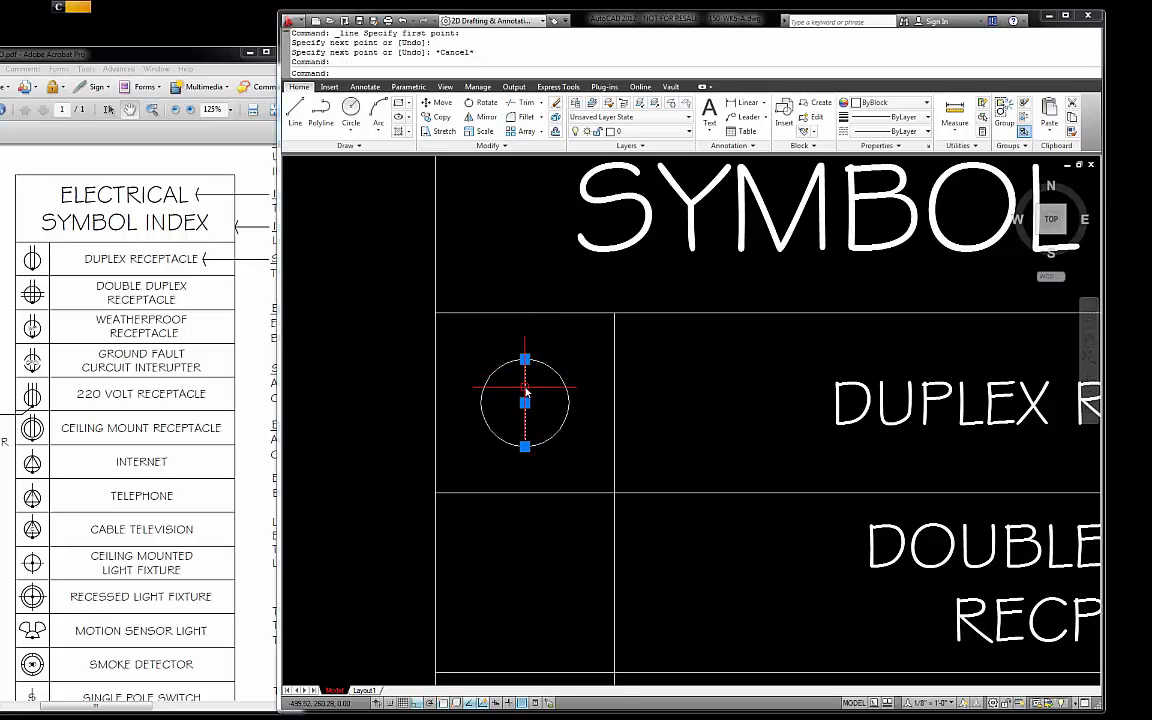
pyautogui.click(525, 359)
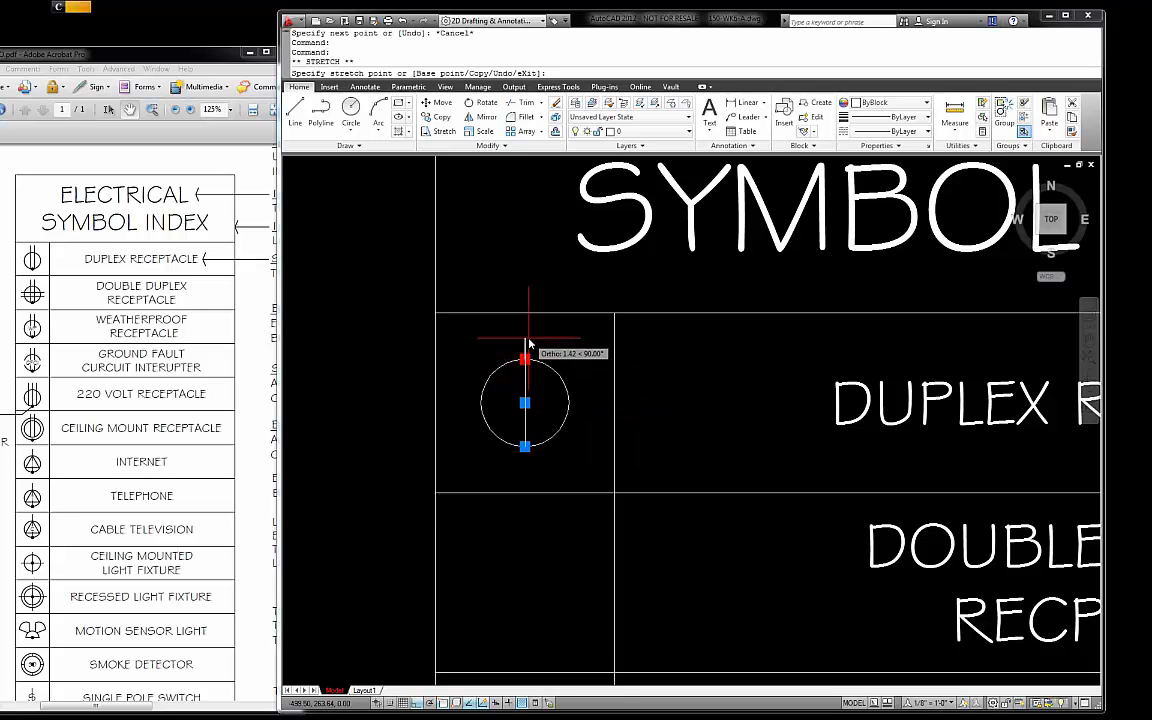
pyautogui.write('2')
pyautogui.press('Return')
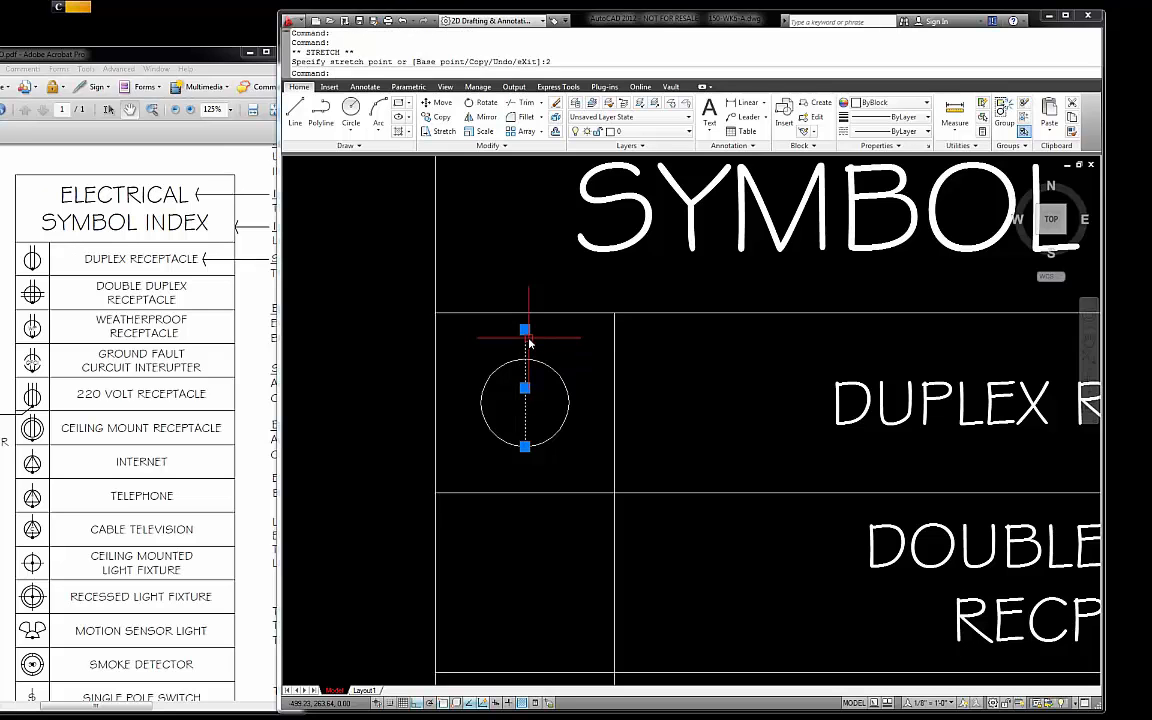
pyautogui.press('Escape')
# - Offset the vertical line by 1 unit to both its right and left sides
pyautogui.scroll(2, 603, 414)
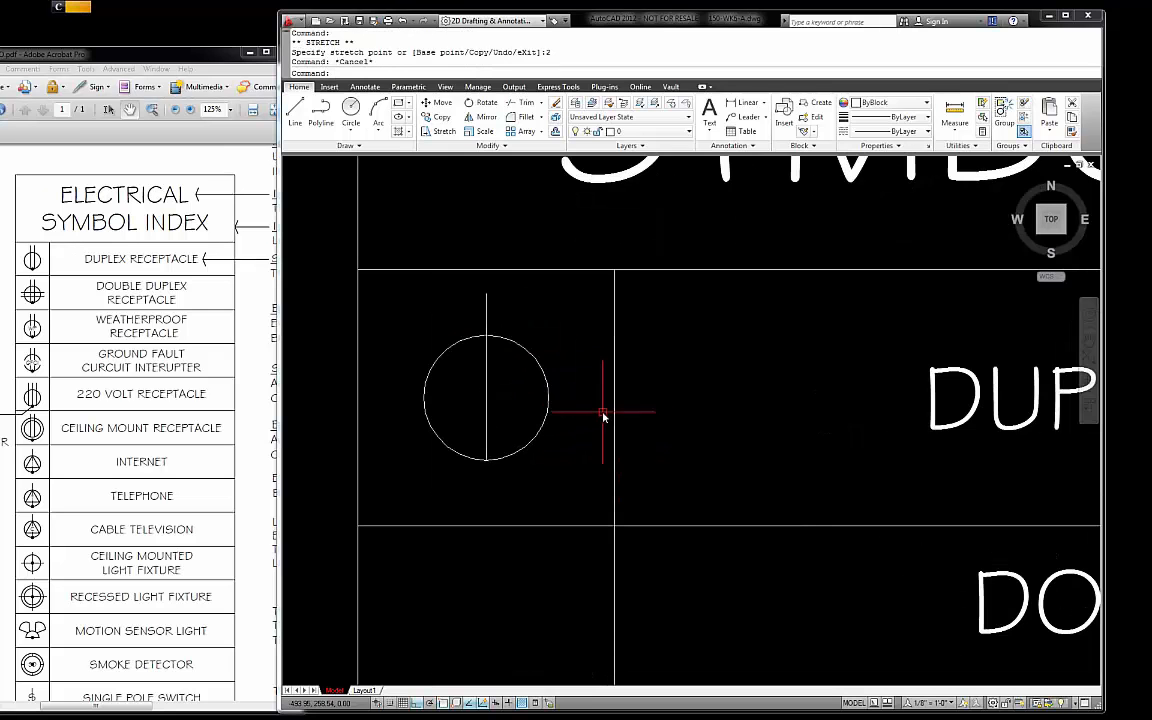
pyautogui.scroll(2, 603, 414)
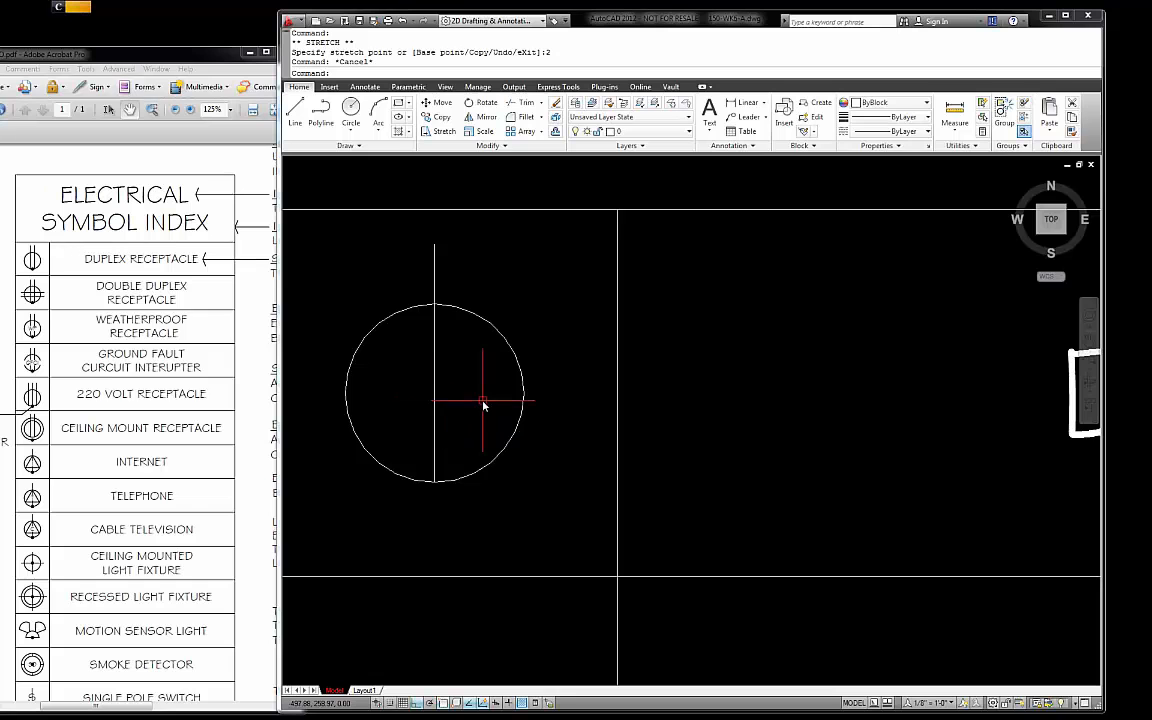
pyautogui.press('Escape')
pyautogui.press('Escape')
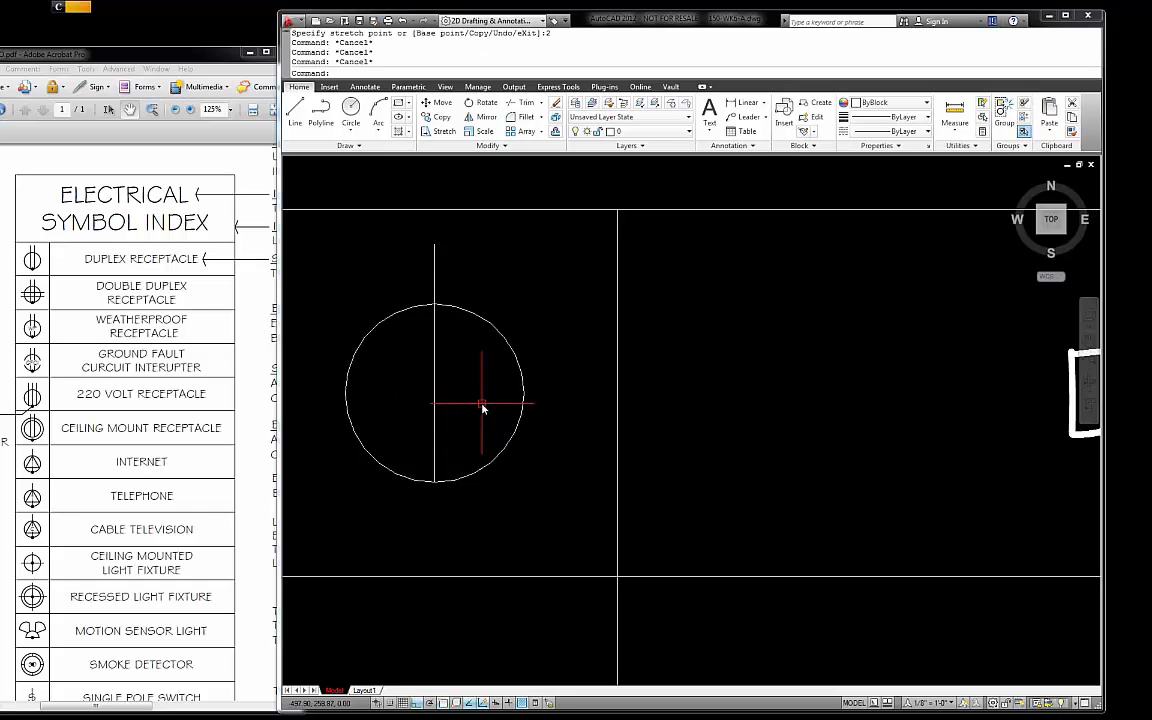
pyautogui.write('o')
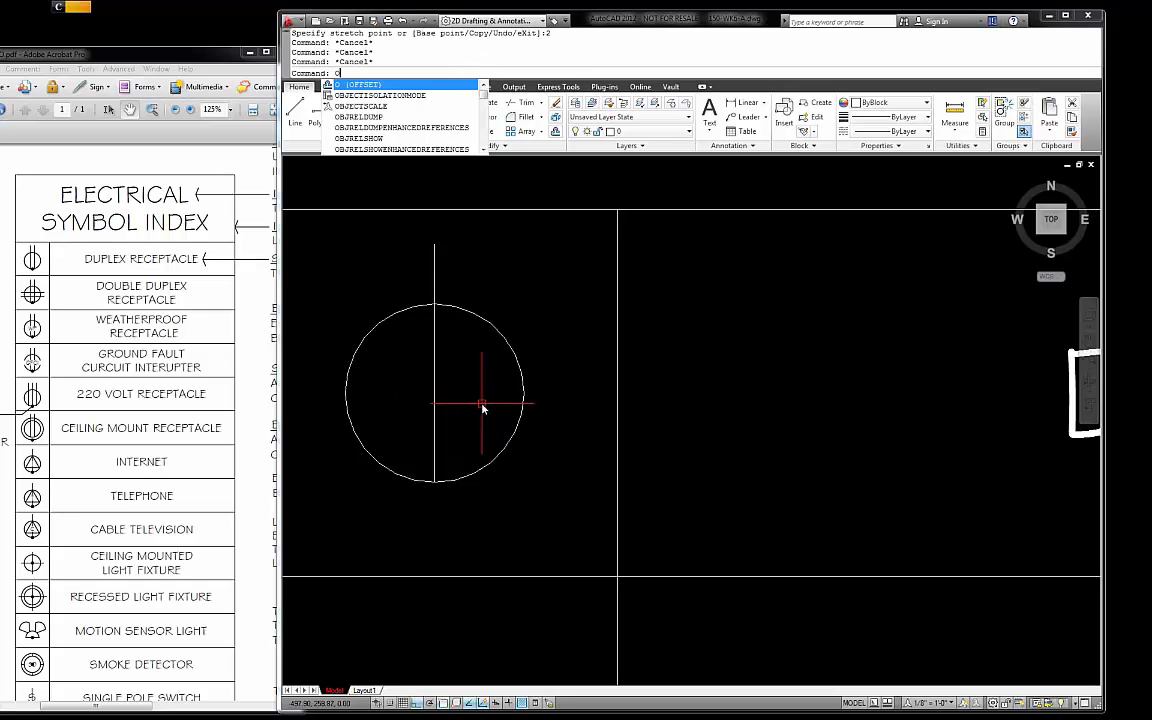
pyautogui.press('Return')
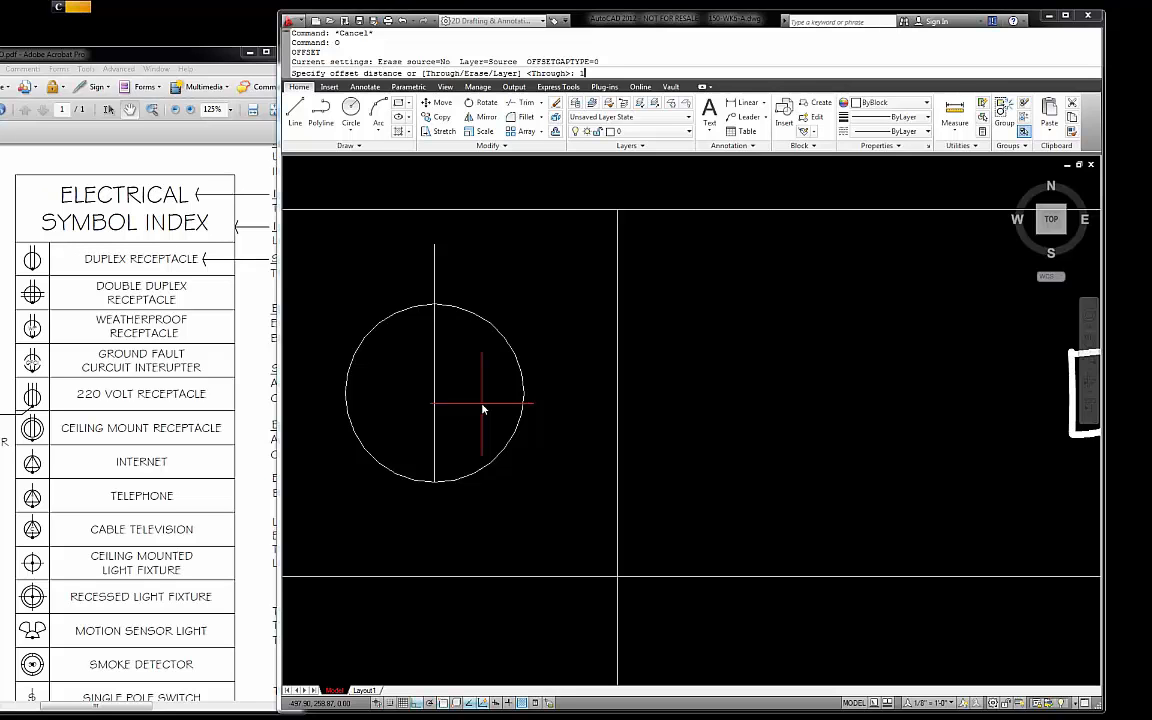
pyautogui.press('Return')
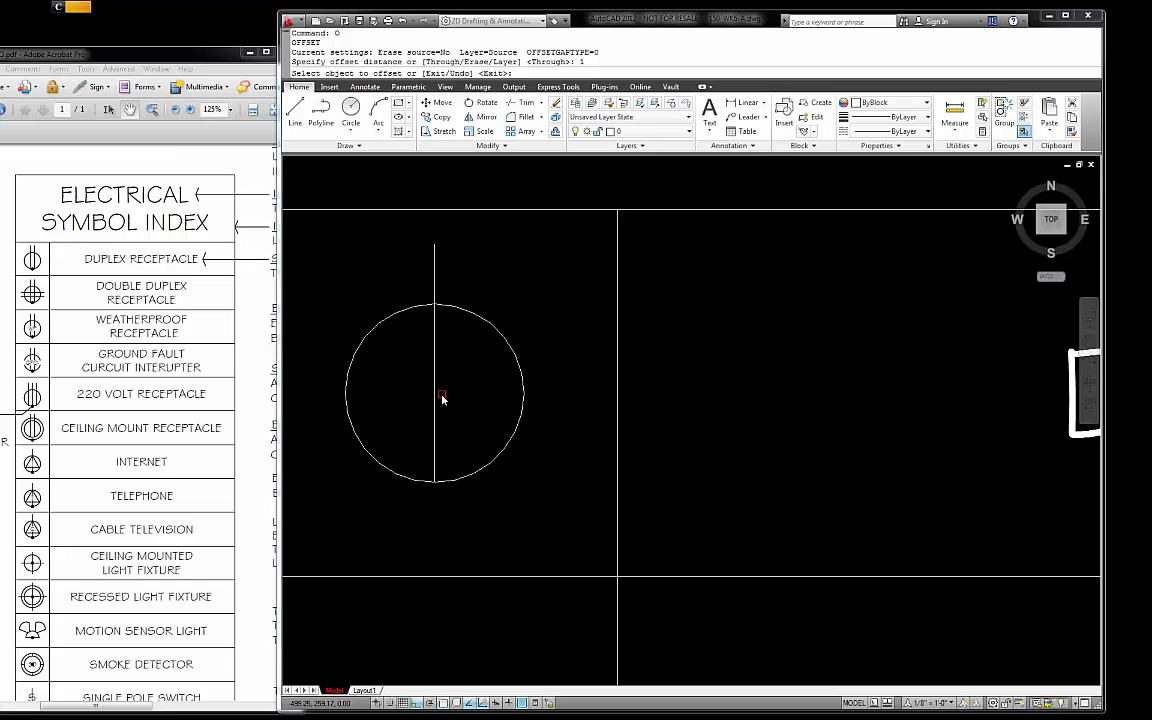
pyautogui.click(435, 405)
pyautogui.click(474, 400)
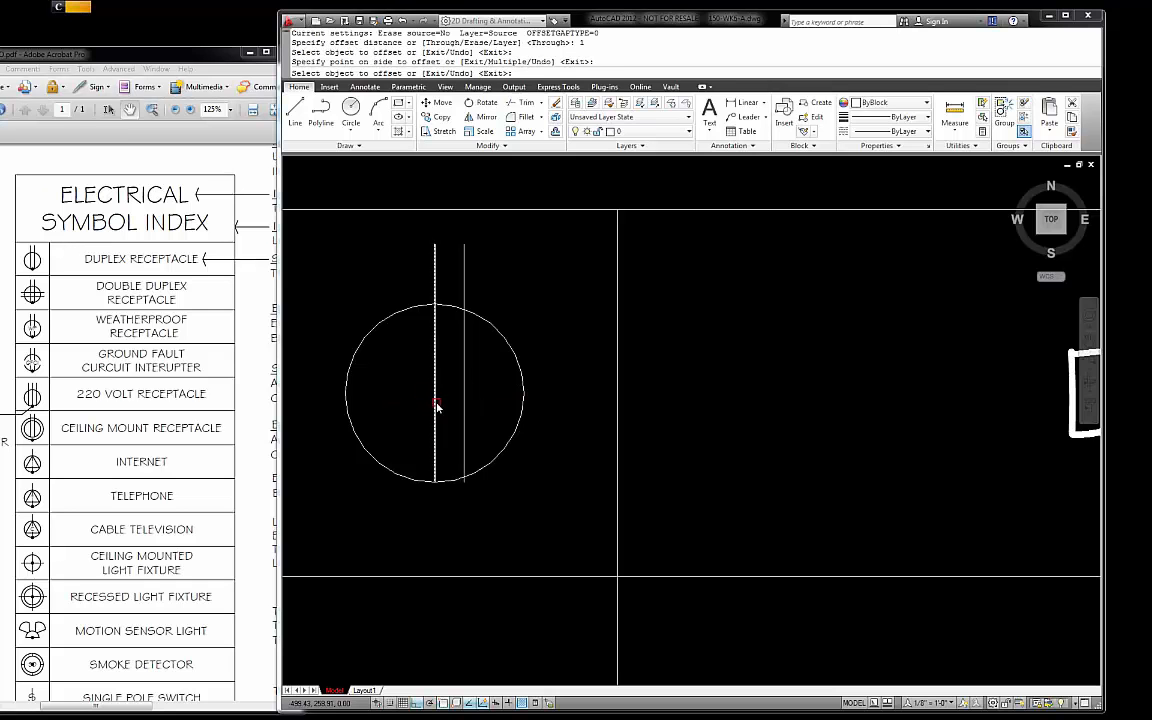
pyautogui.click(436, 406)
pyautogui.click(408, 404)
pyautogui.press('Escape')
# - Delete the original center line, leaving the two offset lines across the circle
pyautogui.click(441, 403)
pyautogui.click(429, 399)
pyautogui.press('Delete')
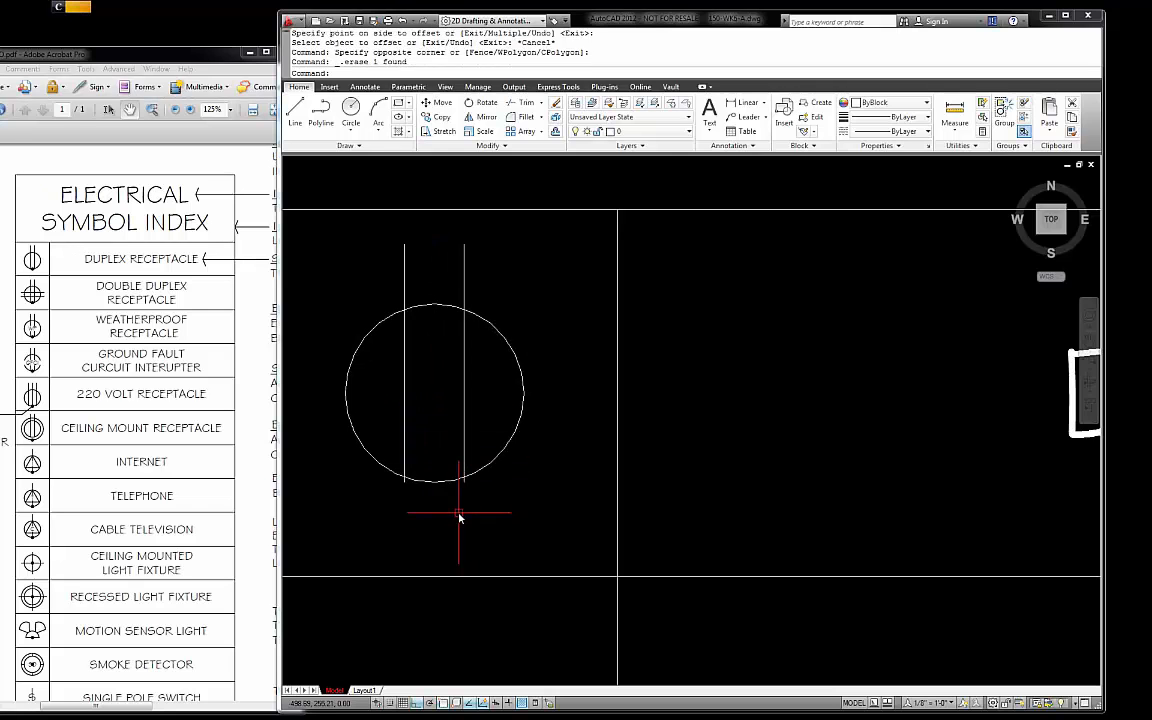
# - Trim the lower ends of the two vertical lines back to the duplex receptacle's circle
pyautogui.press('Escape')
pyautogui.press('Escape')
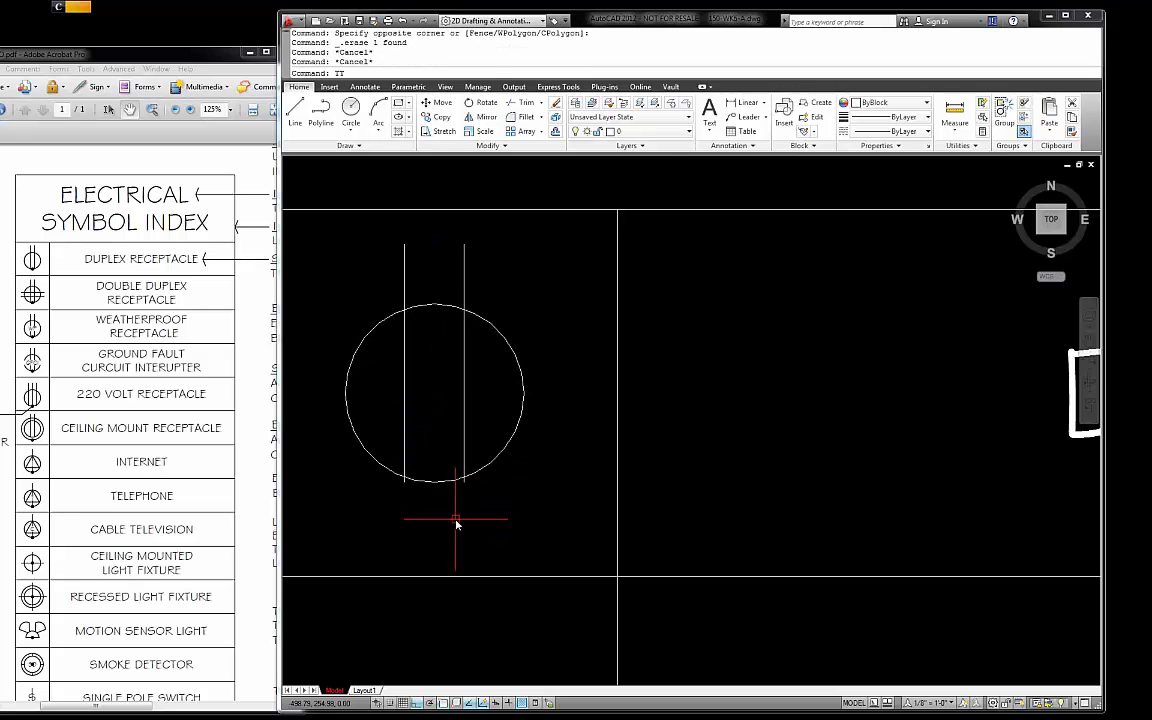
pyautogui.write('TT')
pyautogui.press('Escape')
pyautogui.press('Escape')
pyautogui.write('TT')
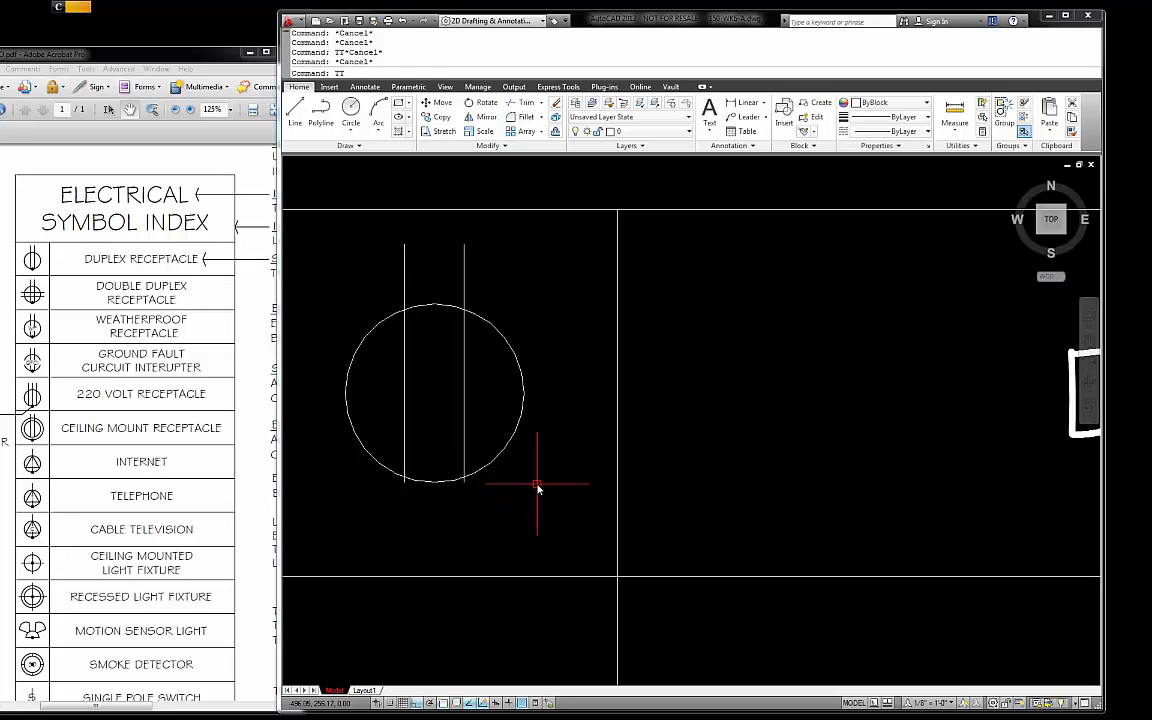
pyautogui.press('Return')
pyautogui.click(507, 453)
pyautogui.press('Return')
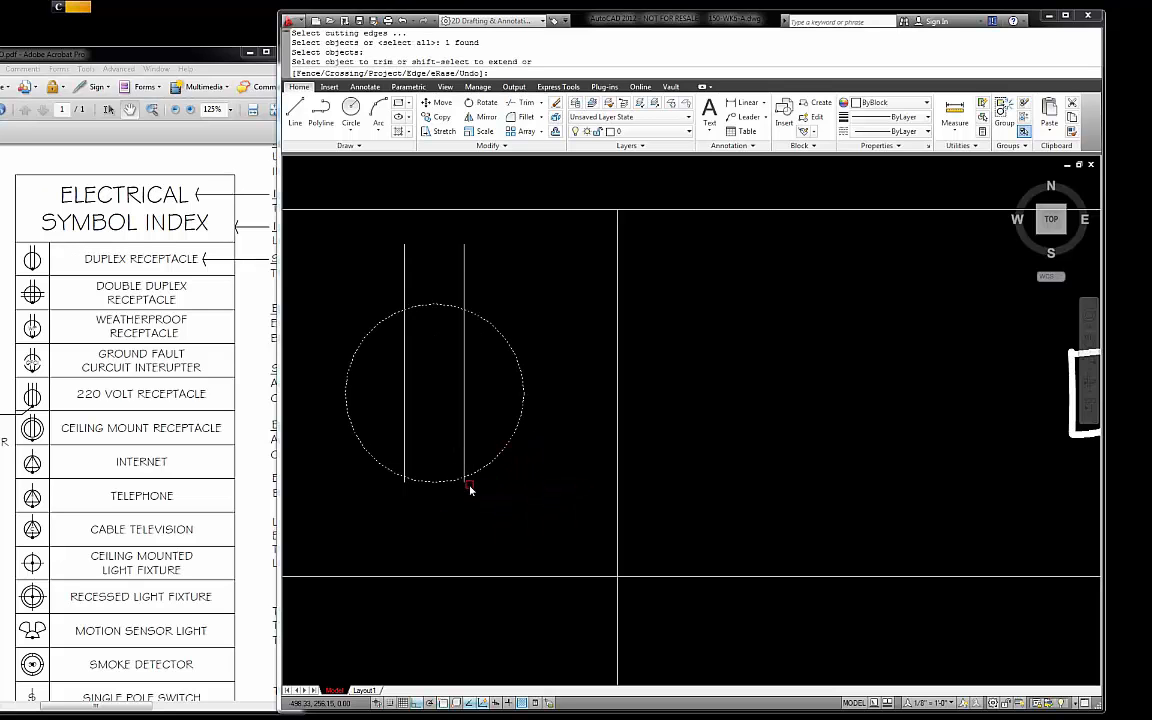
pyautogui.scroll(3, 465, 483)
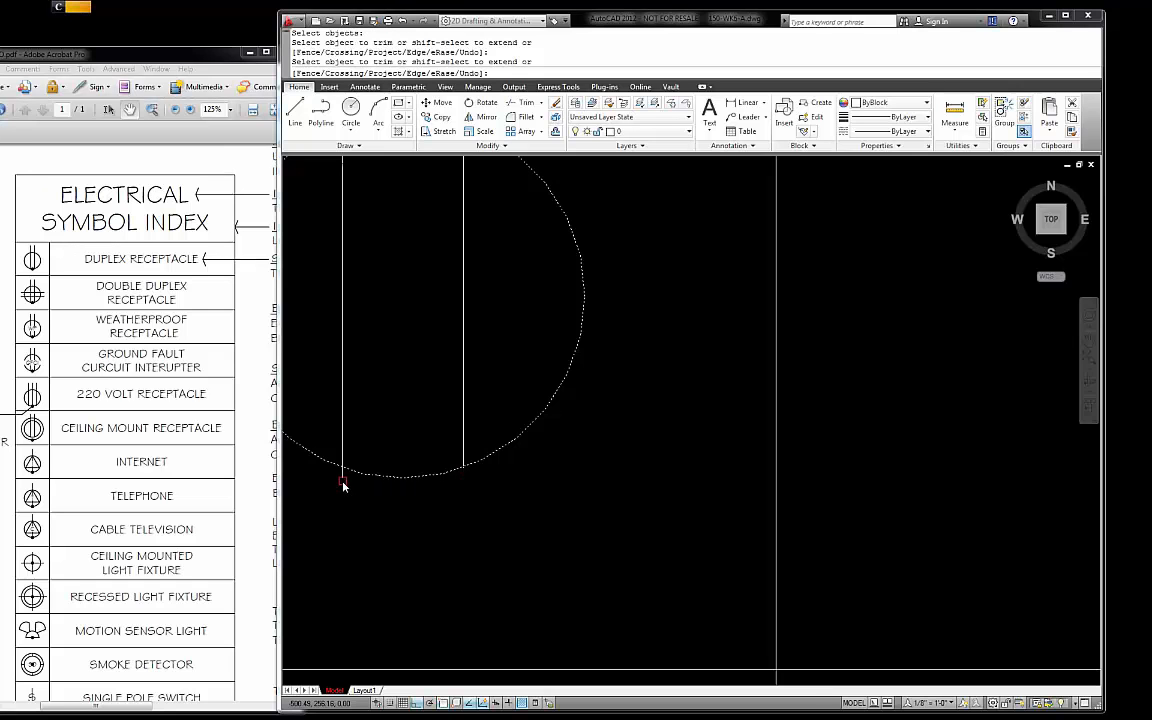
pyautogui.scroll(-3, 500, 522)
pyautogui.press('Escape')
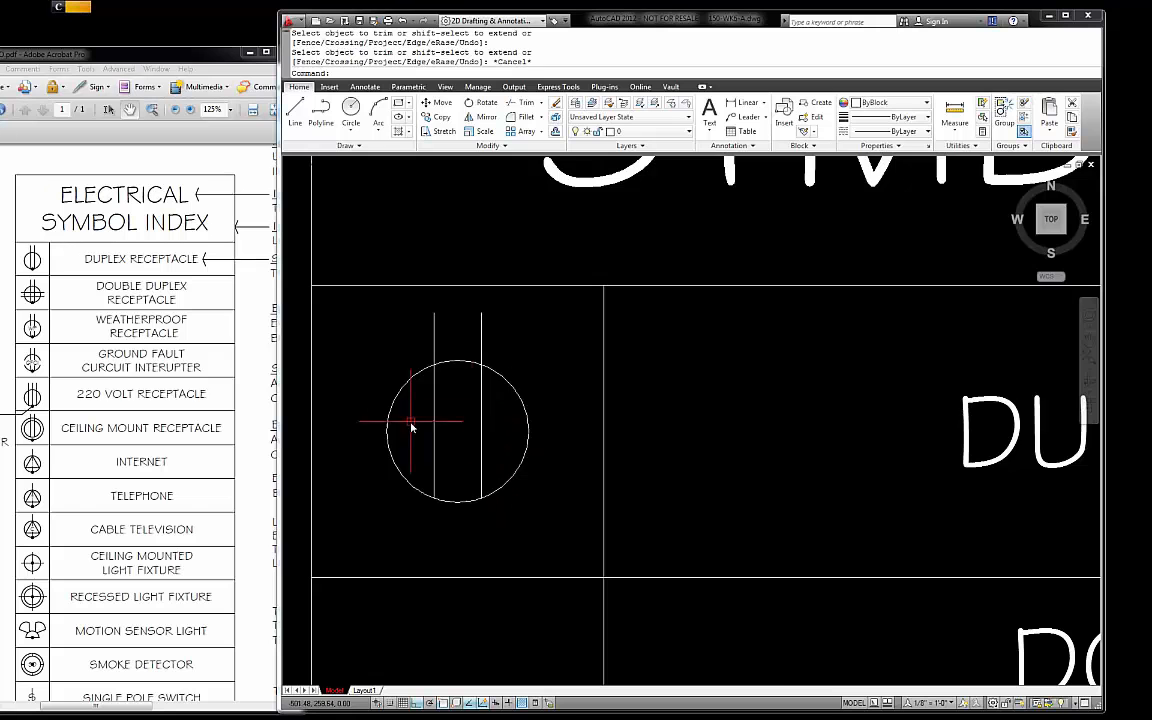
# - Examine the properties of the duplex receptacle's circle
pyautogui.scroll(-2, 411, 419)
pyautogui.scroll(2, 444, 377)
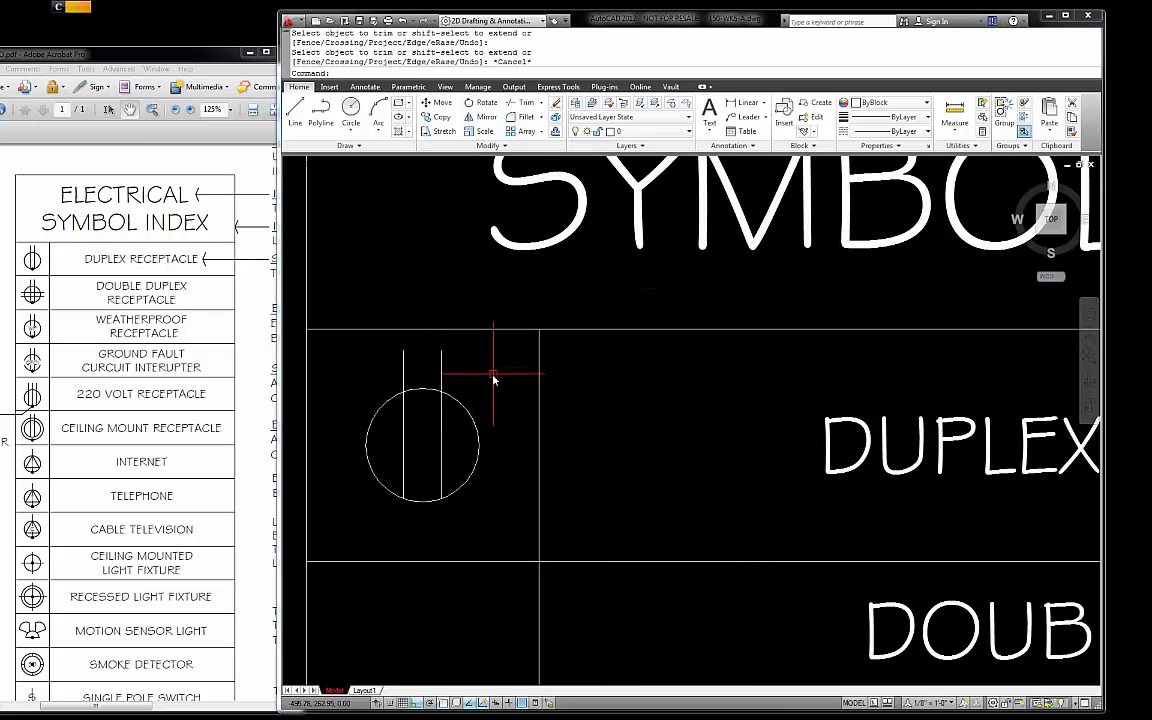
pyautogui.scroll(-3, 520, 362)
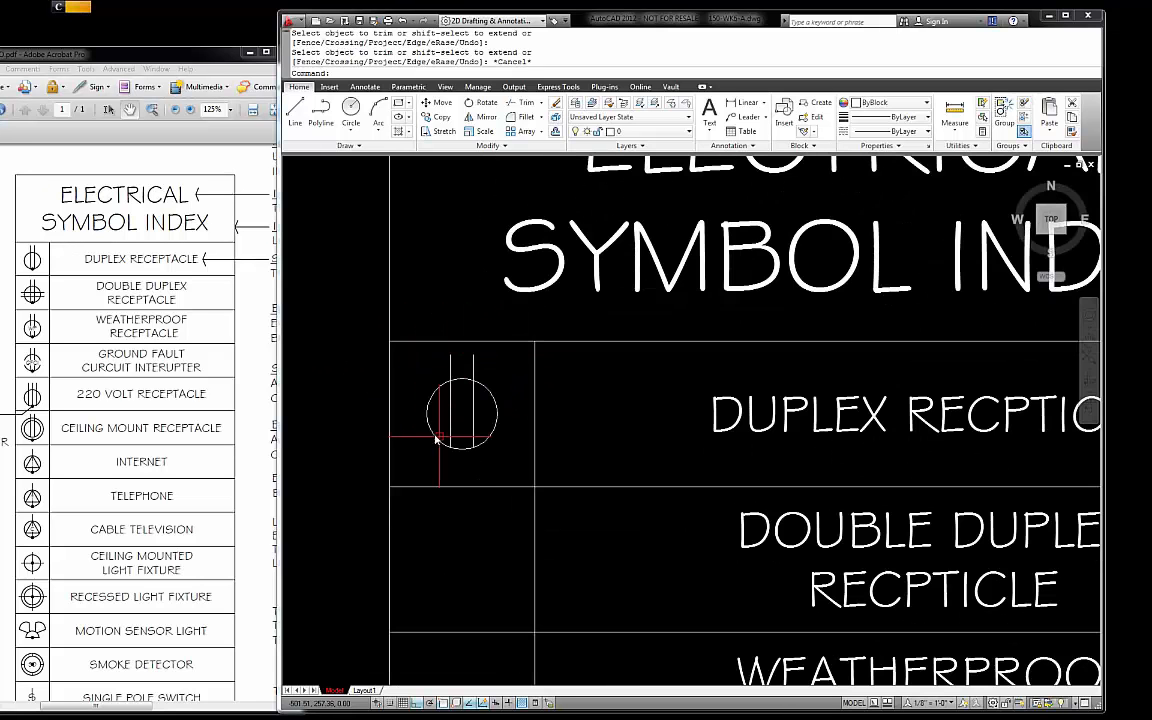
pyautogui.scroll(4, 496, 378)
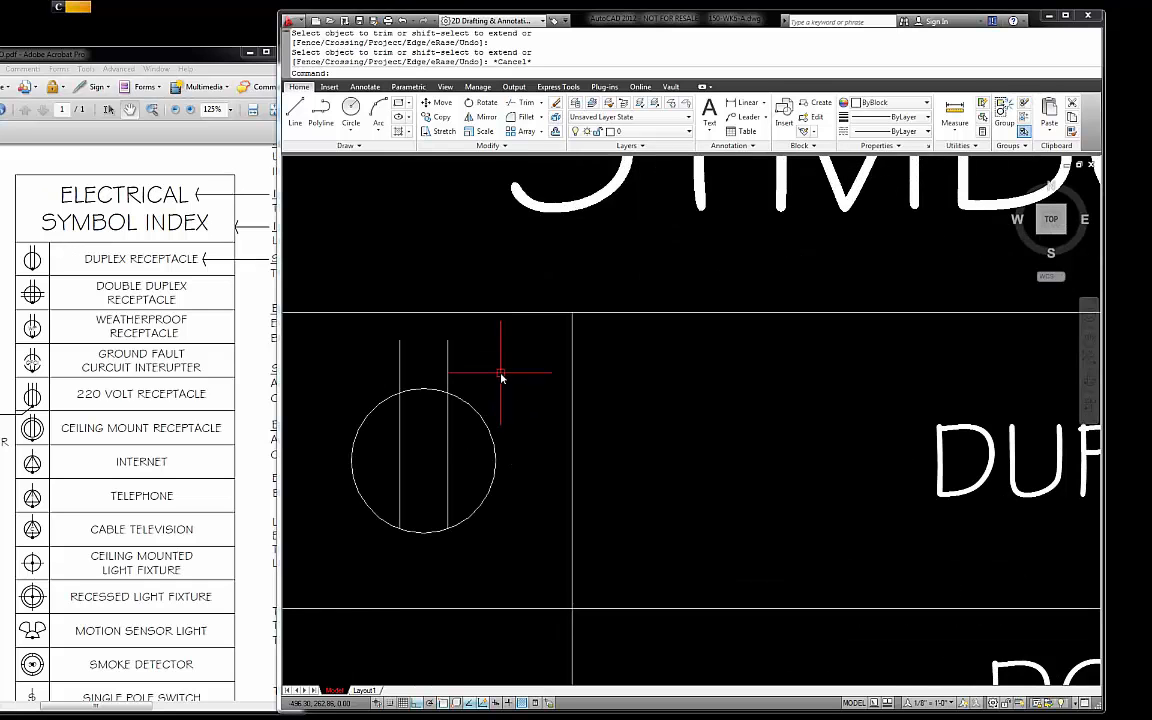
pyautogui.click(477, 409)
pyautogui.click(476, 407)
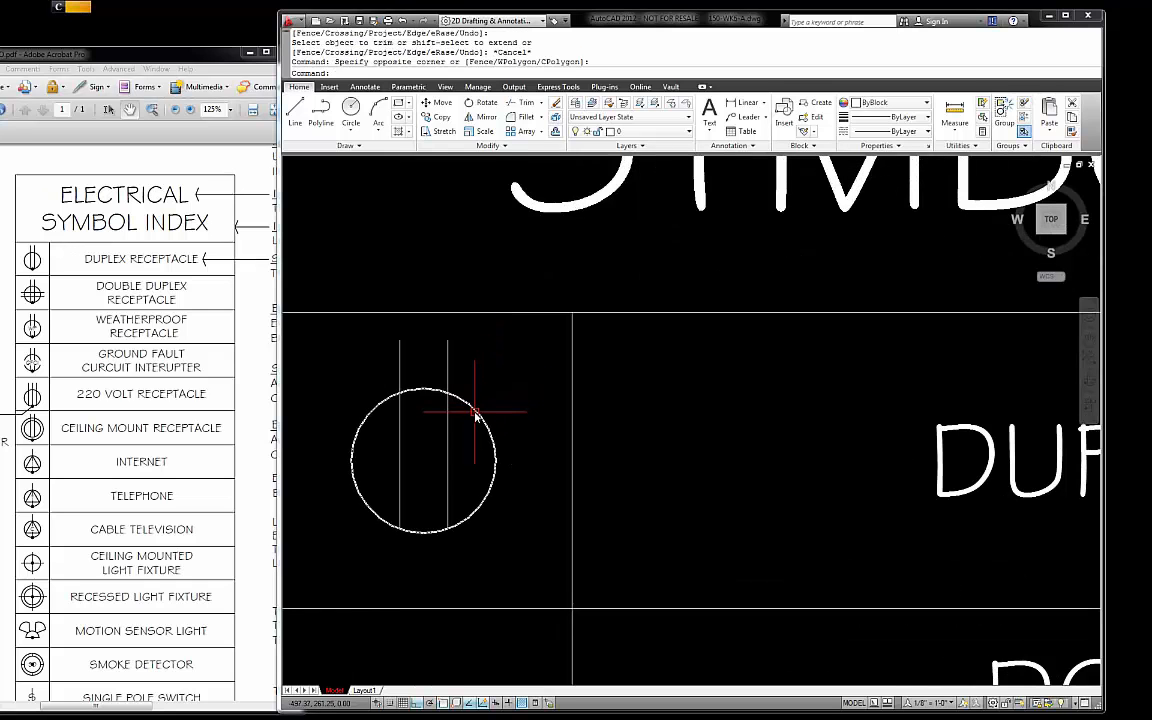
pyautogui.click(476, 407)
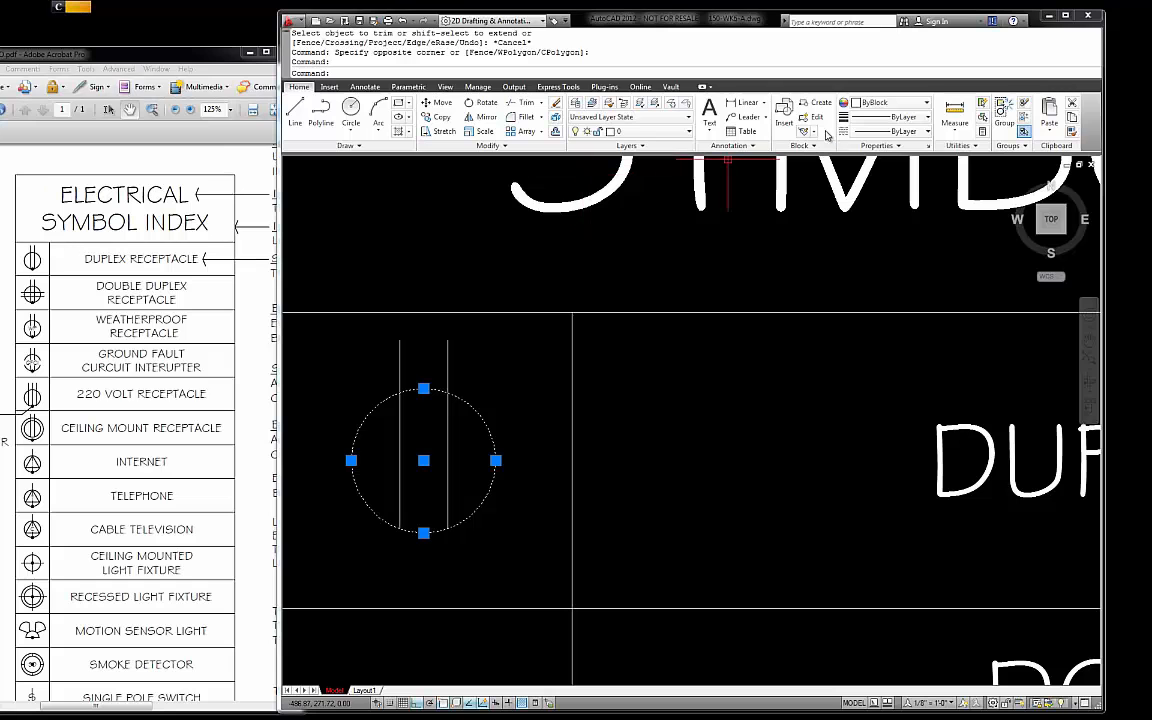
pyautogui.press('Escape')
# - Set the color of the duplex receptacle's two vertical lines to Red
pyautogui.click(448, 362)
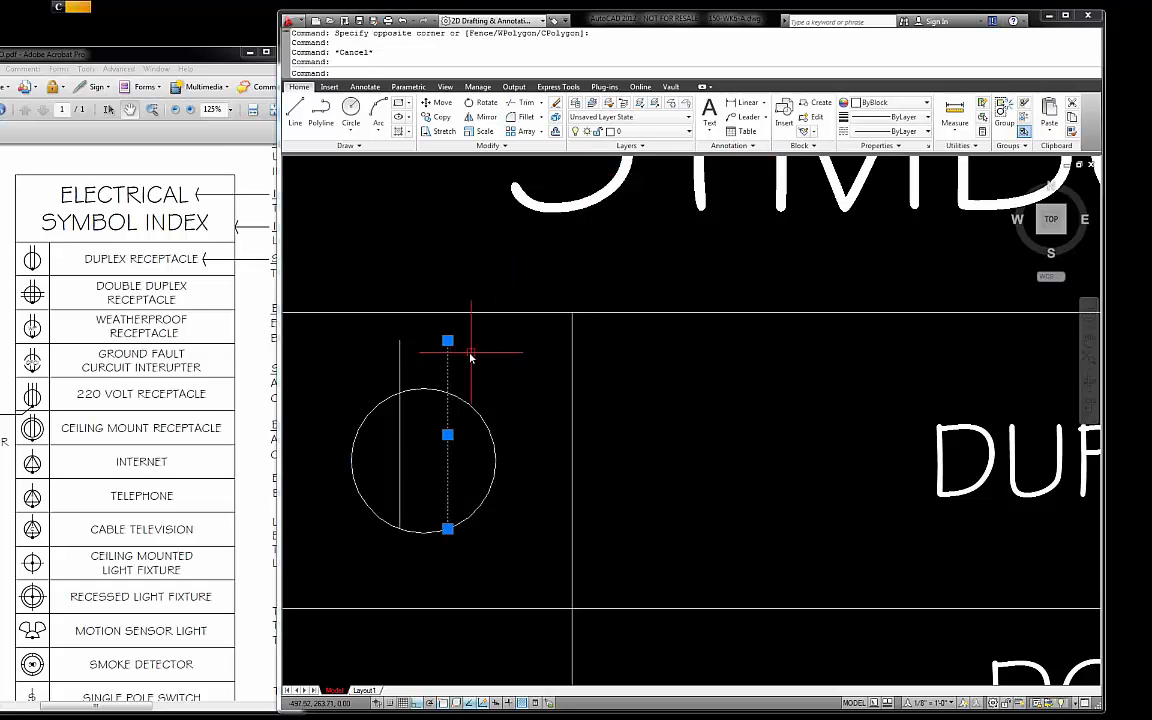
pyautogui.press('Escape')
pyautogui.click(485, 348)
pyautogui.click(398, 334)
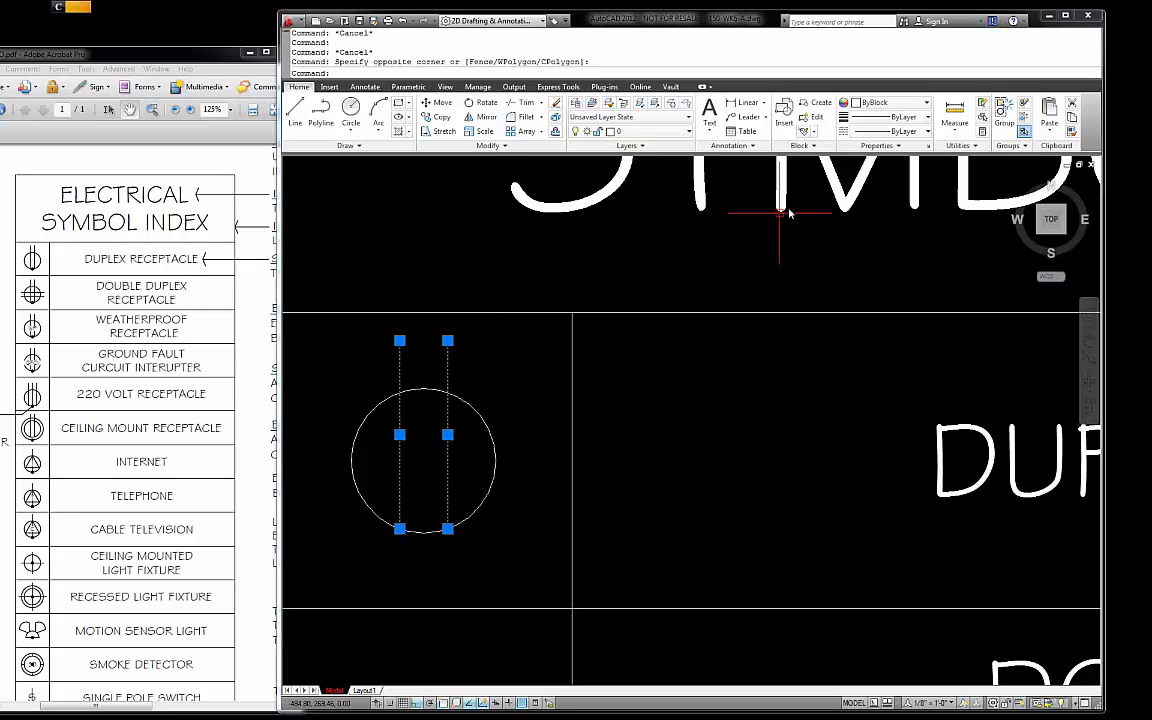
pyautogui.click(927, 104)
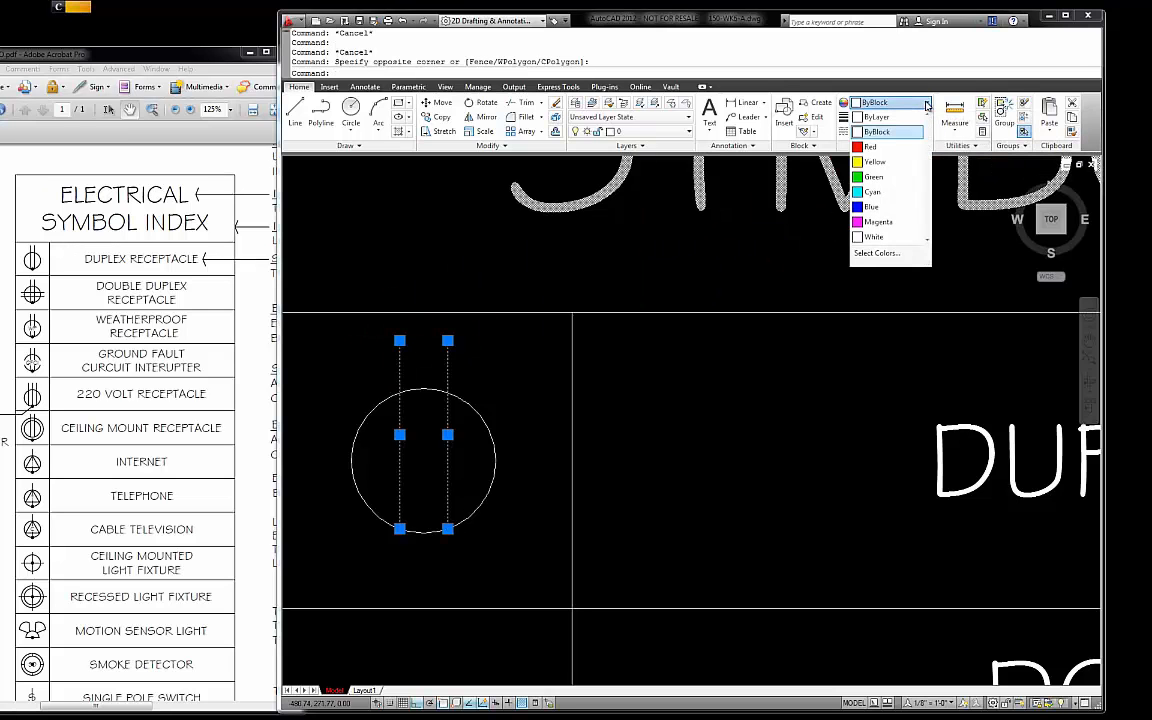
pyautogui.click(869, 146)
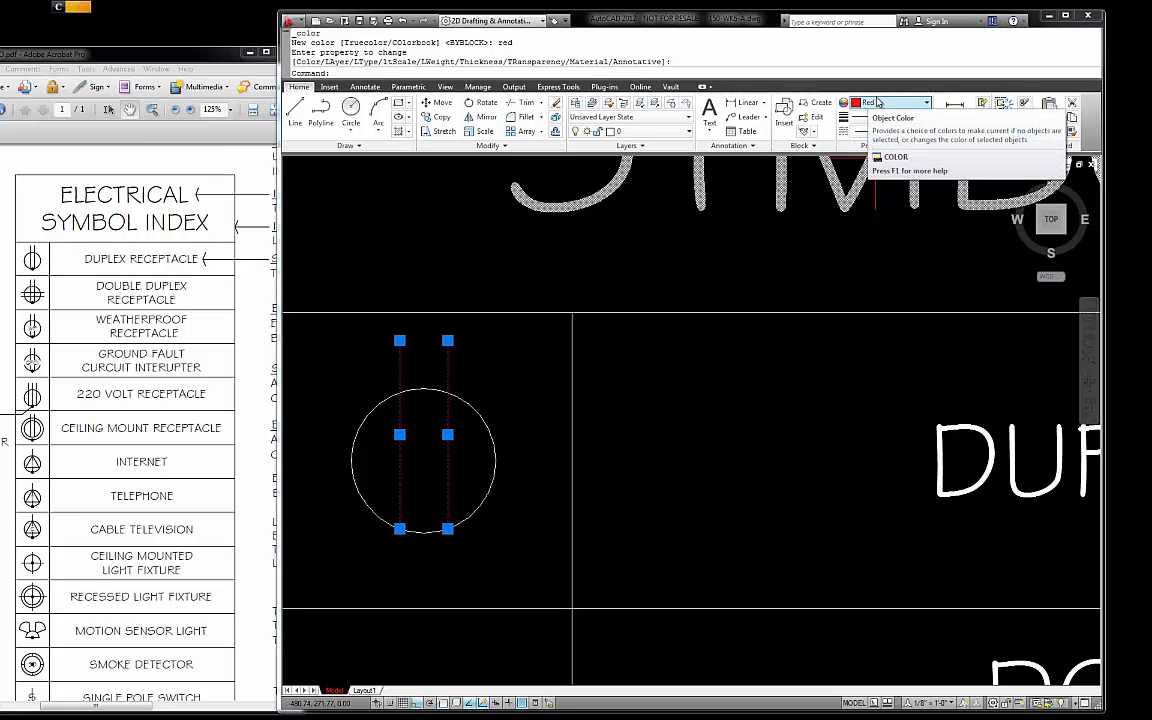
pyautogui.press('Escape')
pyautogui.scroll(-4, 620, 320)
pyautogui.scroll(4, 600, 350)
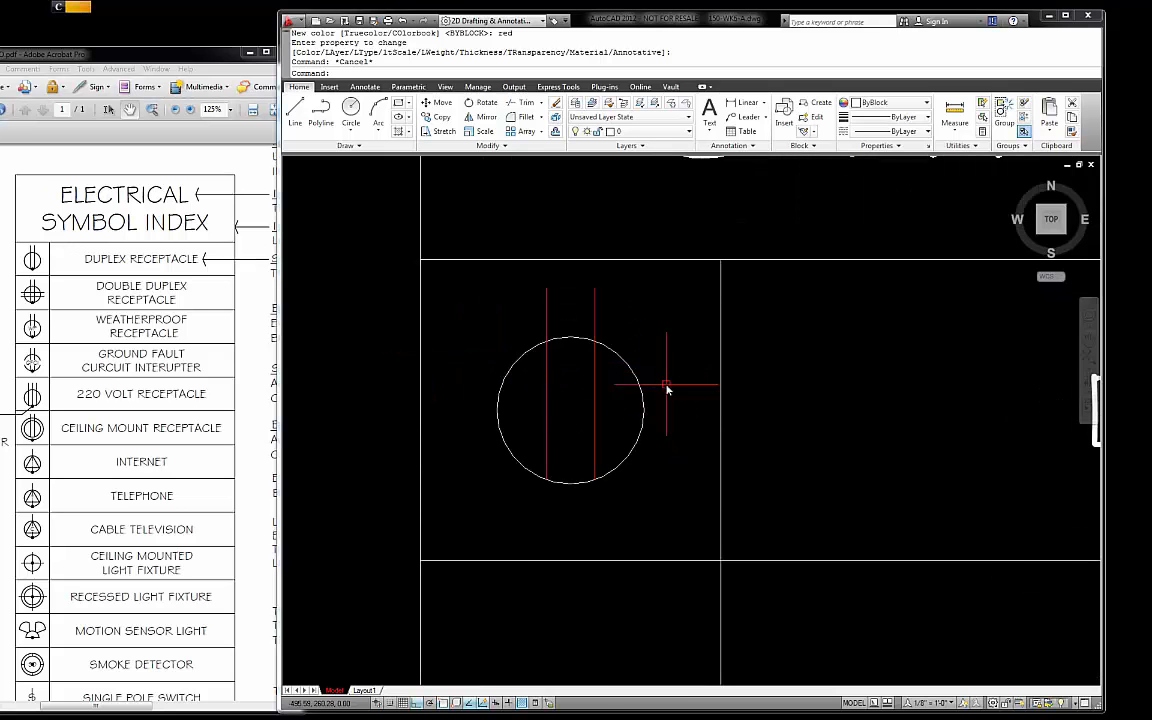
pyautogui.scroll(-2, 668, 392)
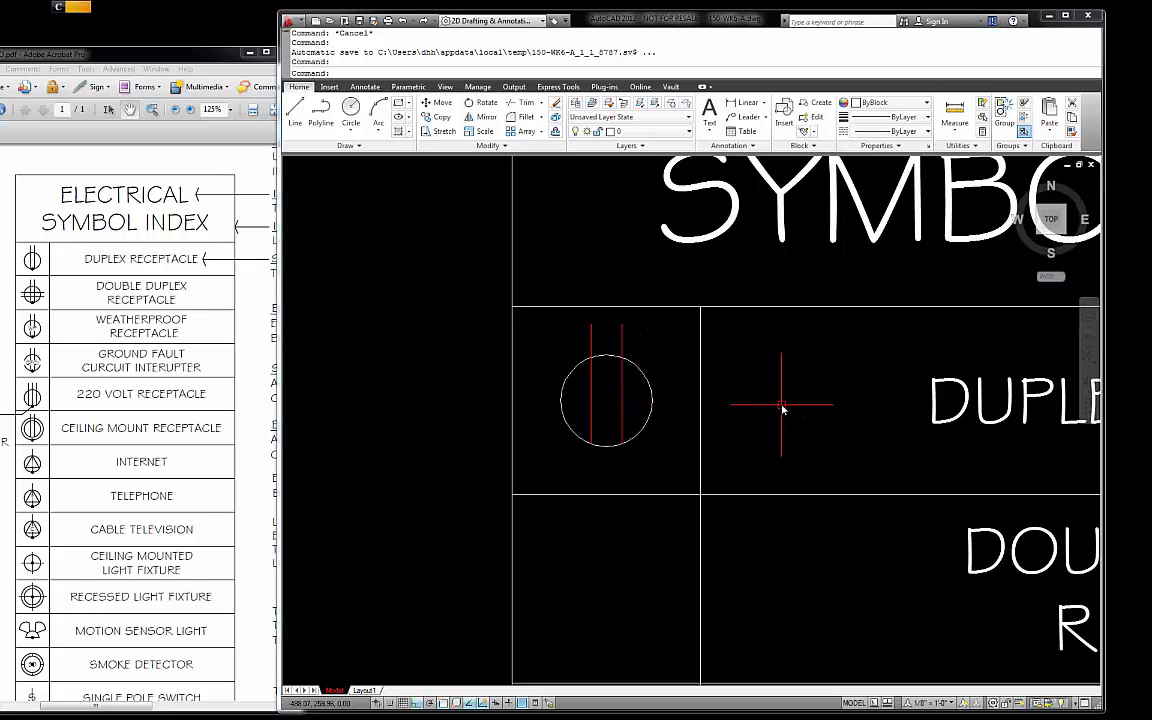
# - Compare the color and layer properties of the two vertical lines with those of the circle
pyautogui.click(643, 342)
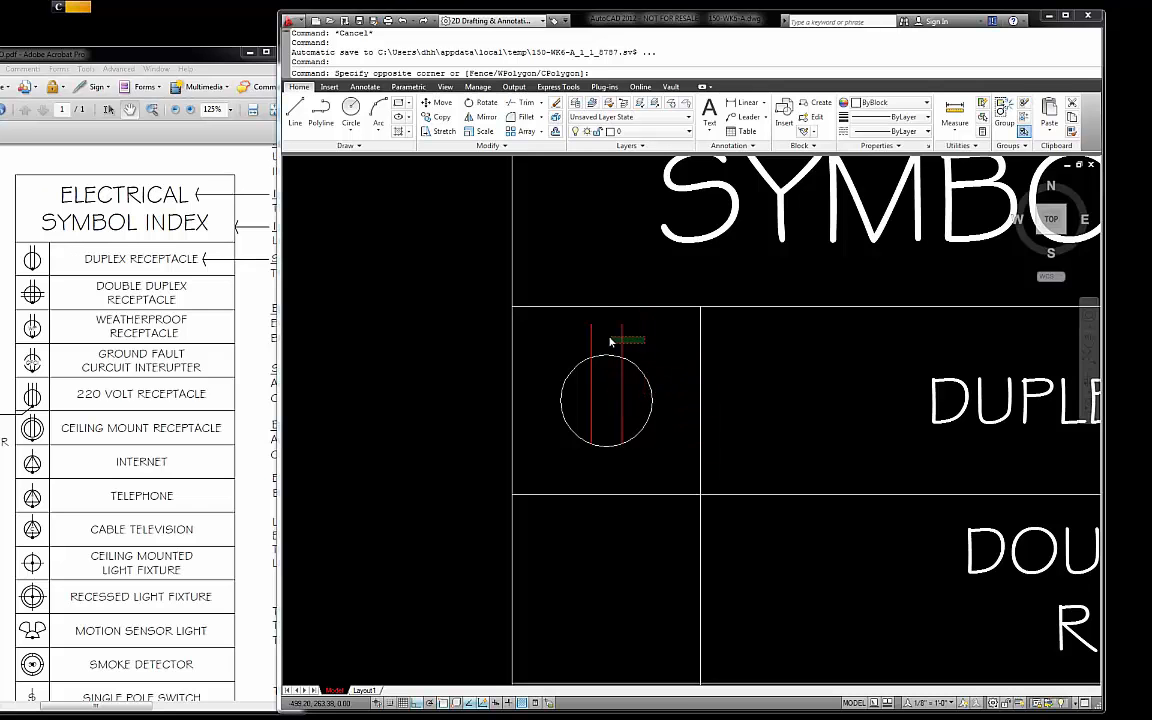
pyautogui.click(584, 331)
pyautogui.press('Escape')
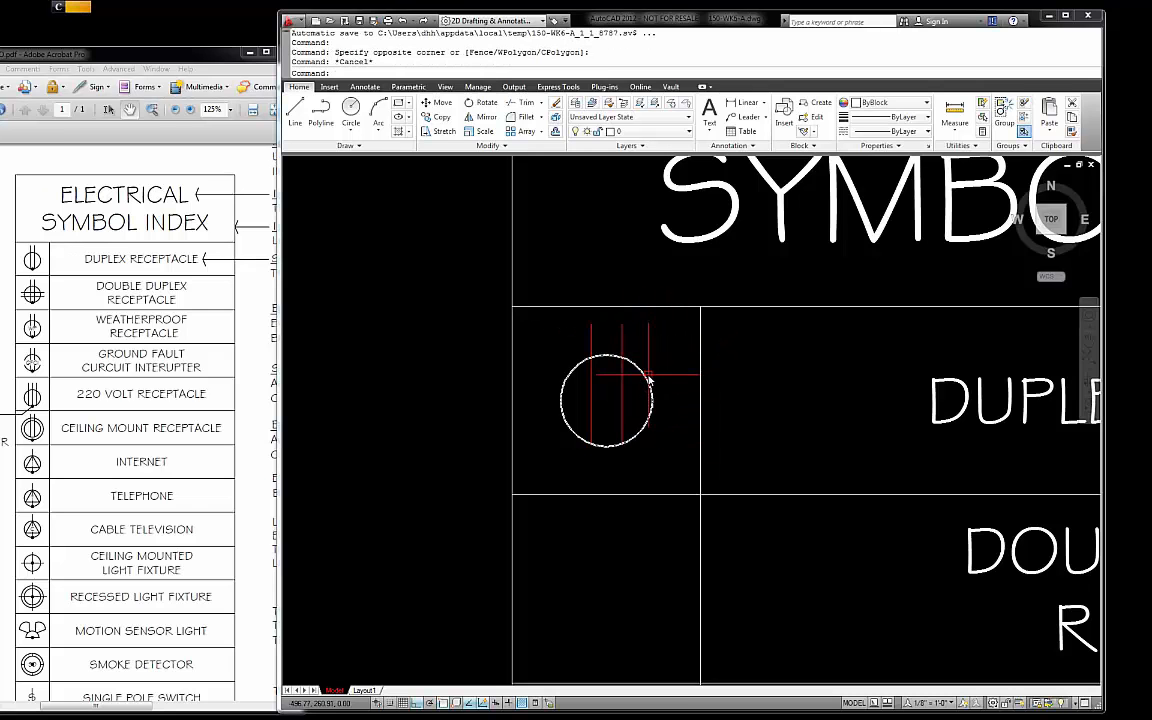
pyautogui.click(649, 380)
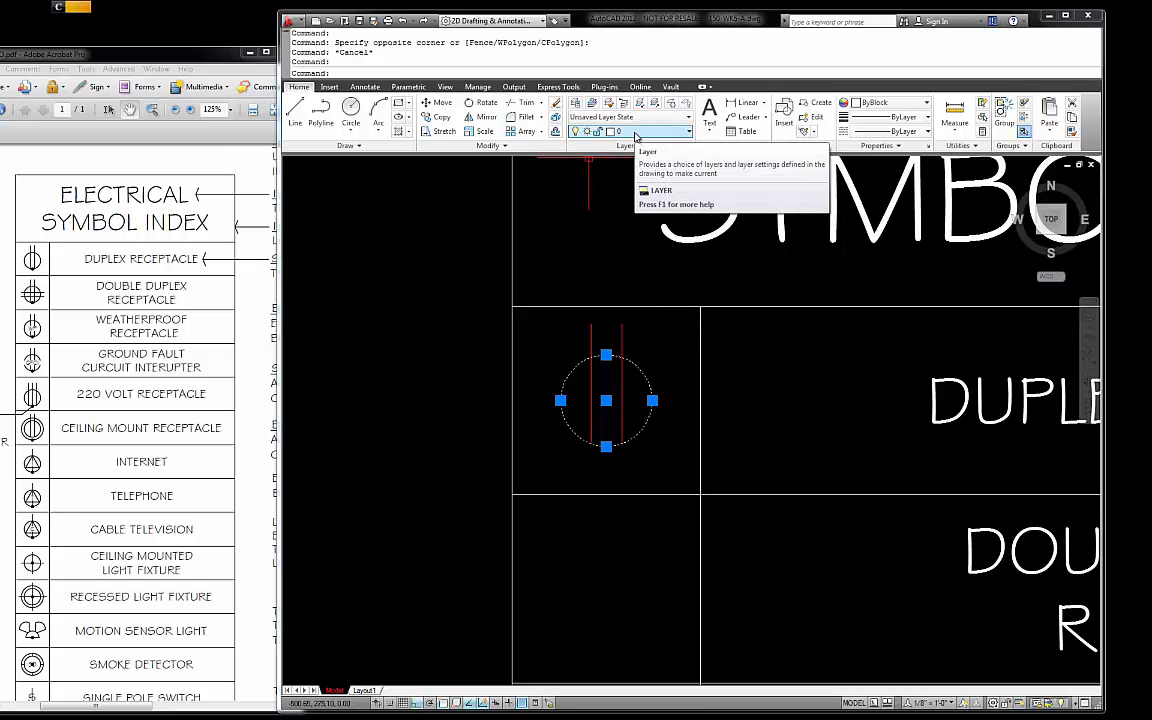
pyautogui.press('Escape')
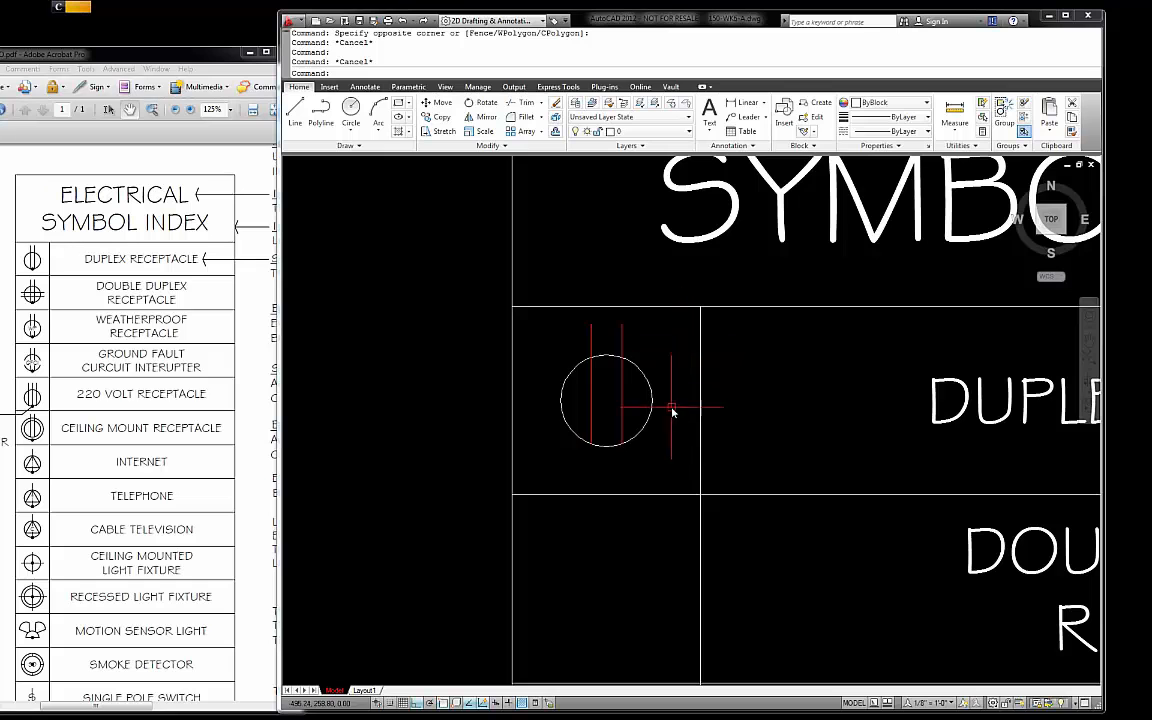
pyautogui.click(648, 340)
pyautogui.click(478, 251)
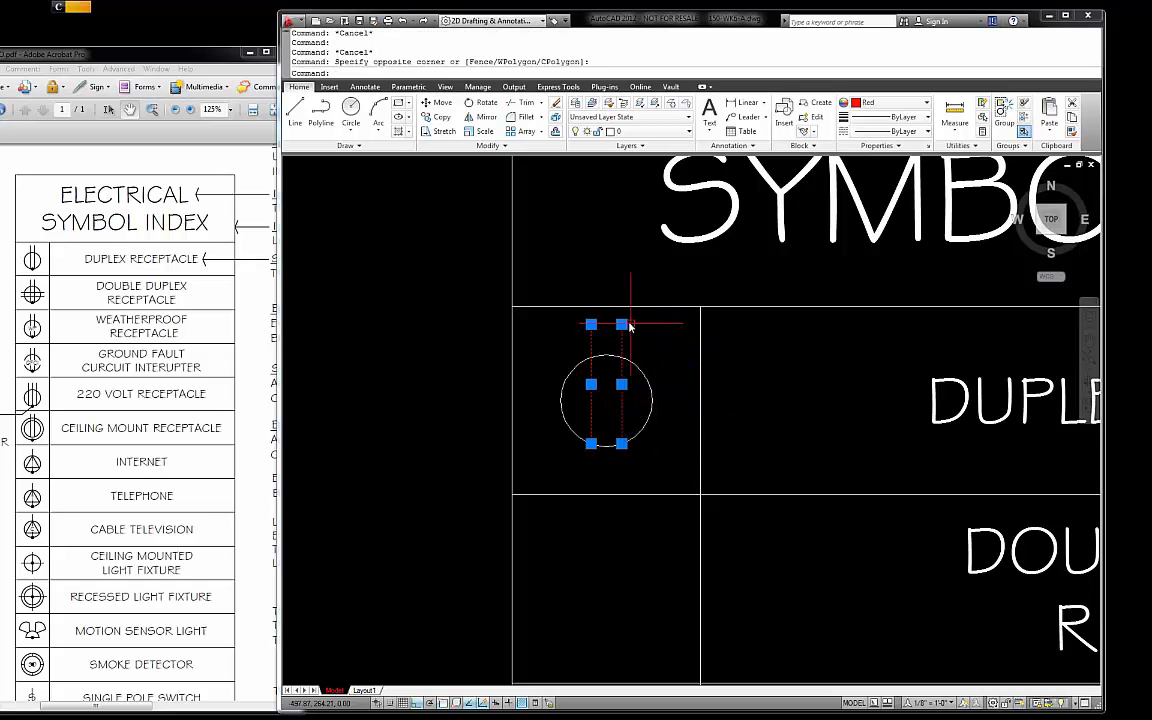
pyautogui.press('Escape')
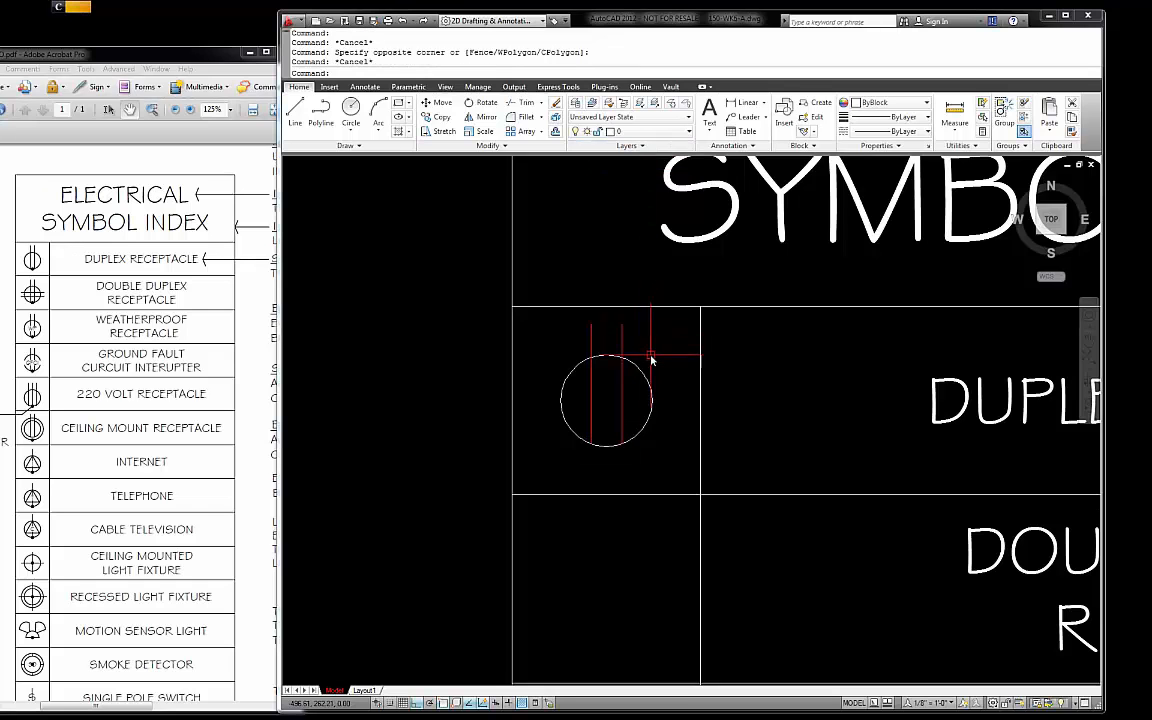
pyautogui.click(649, 386)
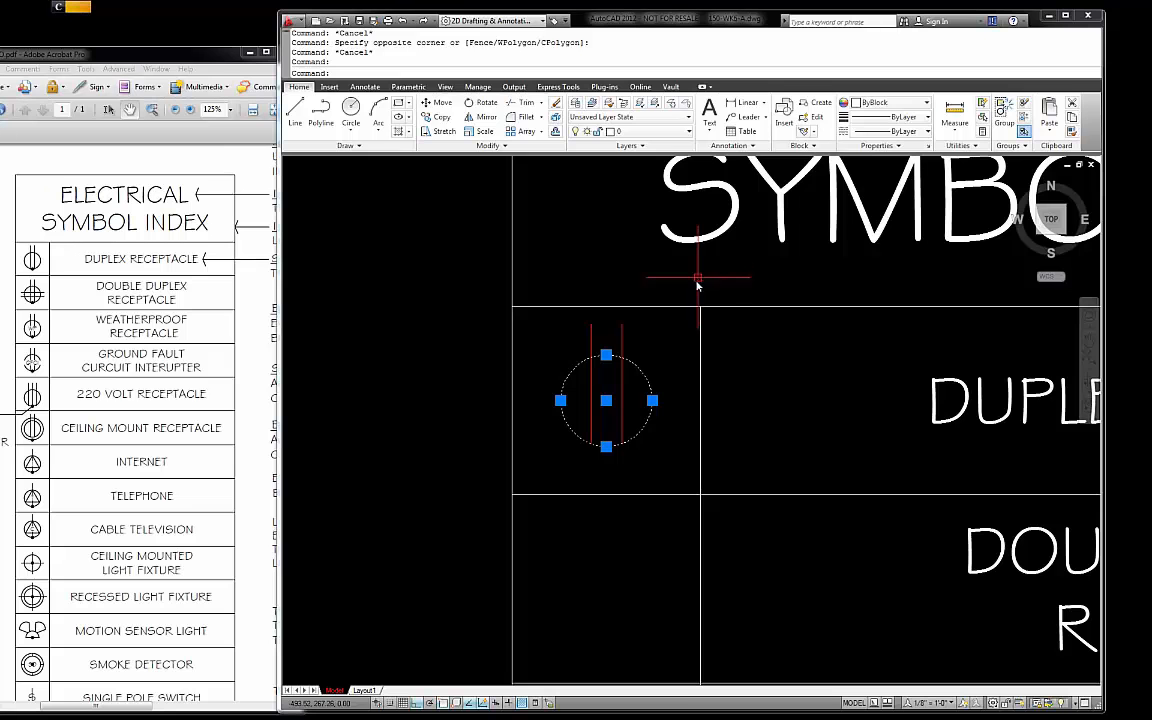
pyautogui.press('Escape')
# - Copy the complete duplex receptacle symbol one row down into the double duplex cell, using the table's row corners as reference points
pyautogui.scroll(-4, 640, 385)
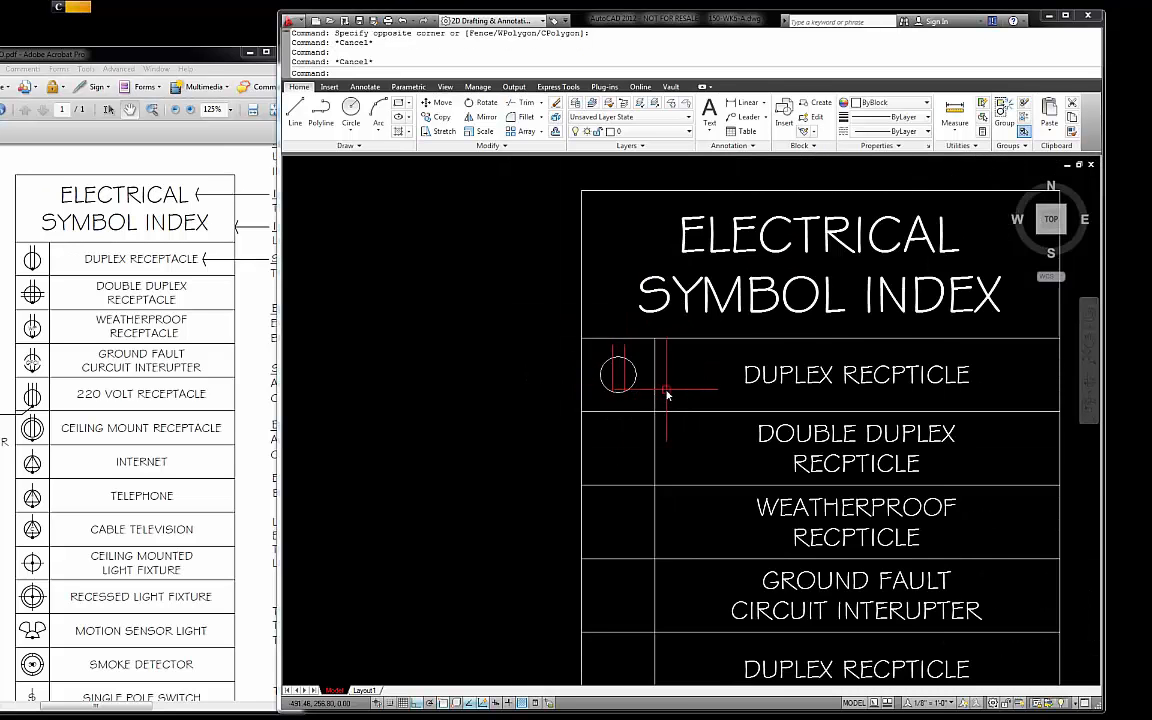
pyautogui.scroll(3, 668, 396)
pyautogui.click(638, 390)
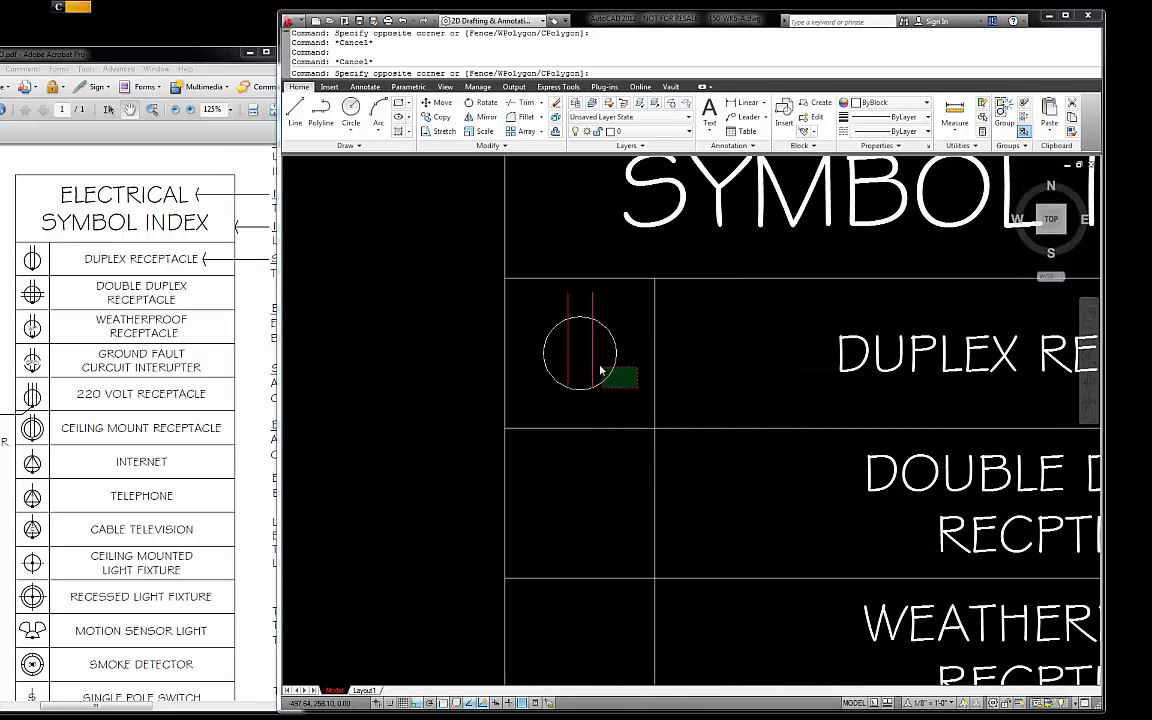
pyautogui.click(530, 320)
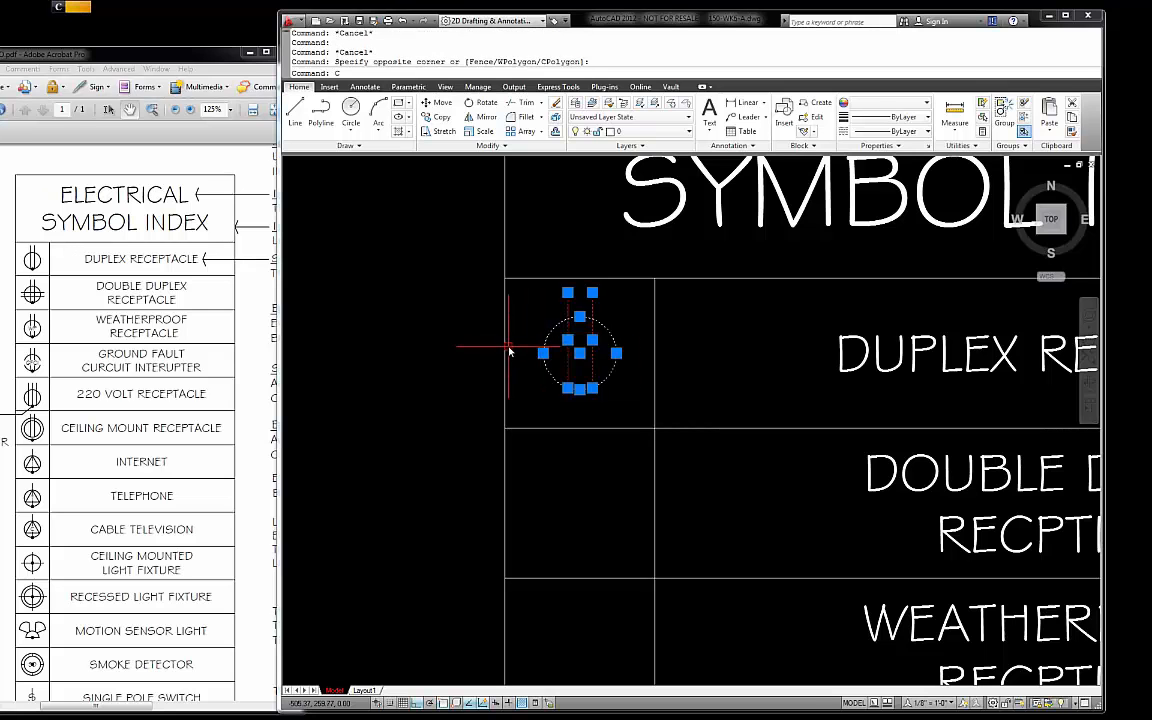
pyautogui.write('c')
pyautogui.press('Return')
pyautogui.click(505, 429)
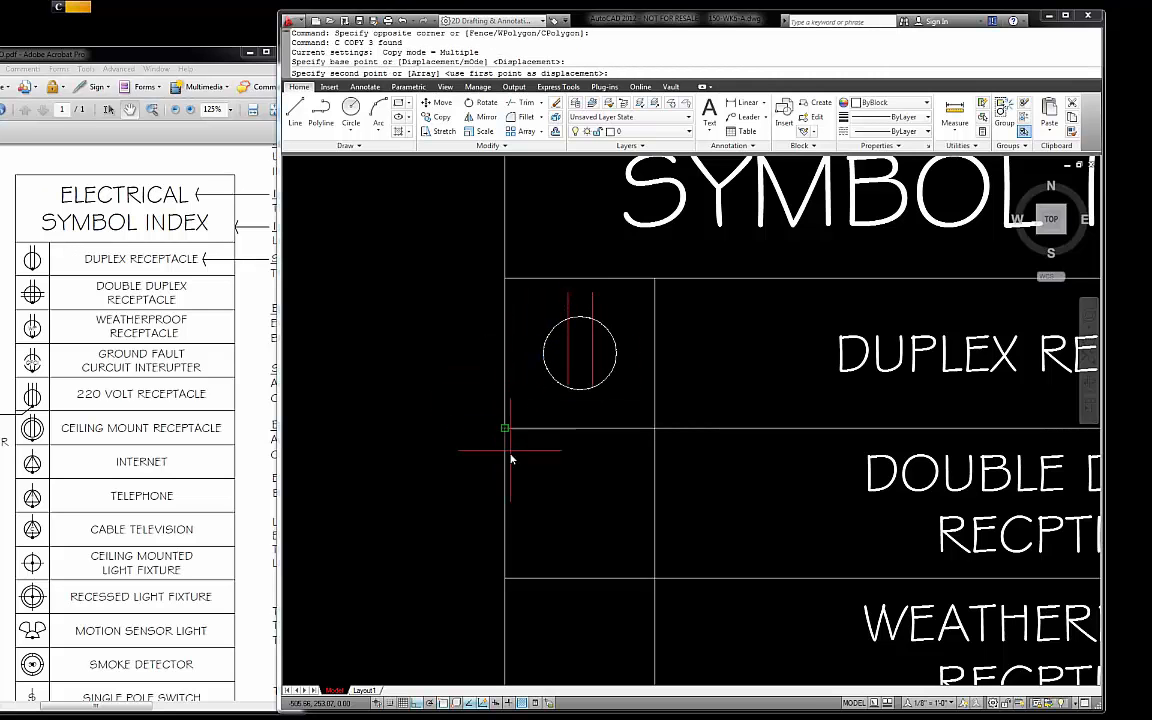
pyautogui.click(503, 580)
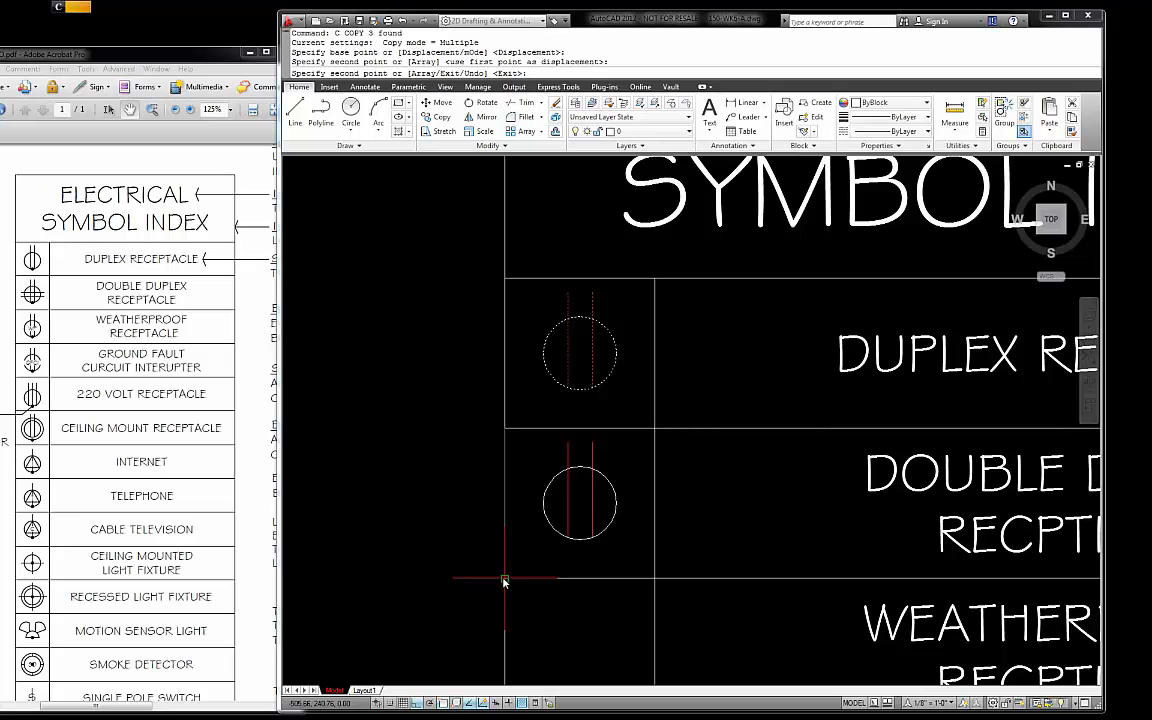
pyautogui.press('Escape')
pyautogui.scroll(-2, 522, 465)
pyautogui.scroll(3, 552, 472)
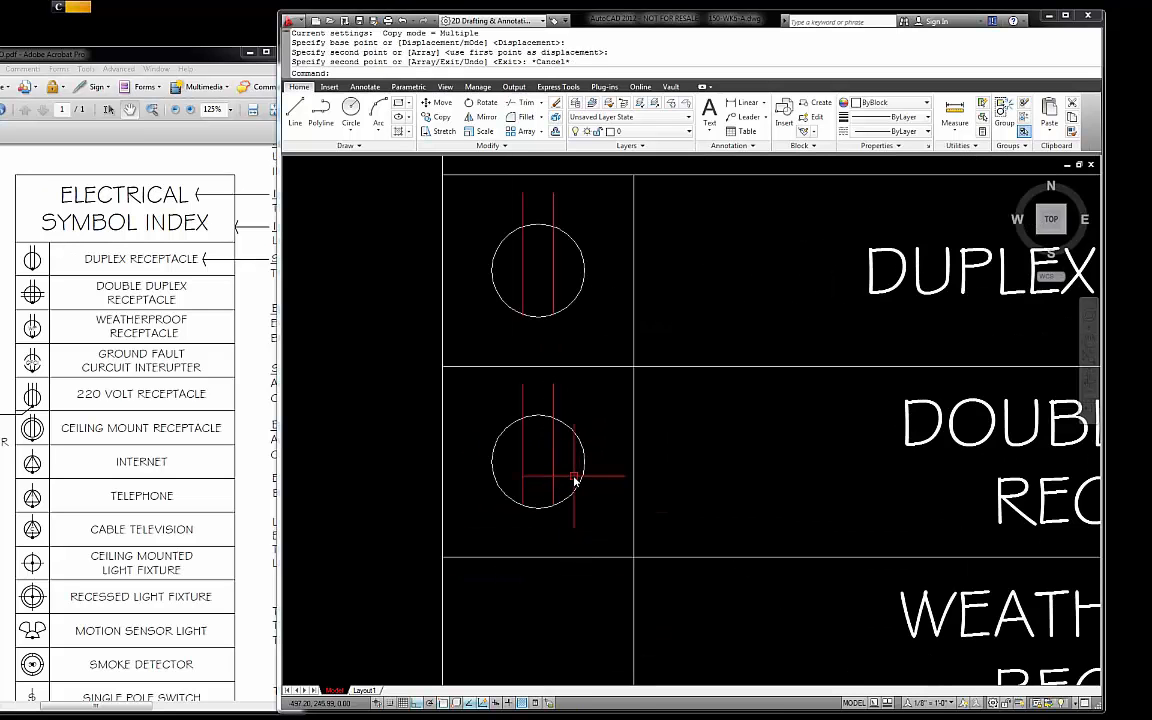
# - Switch to the reference PDF in Adobe Acrobat, enlarge the double duplex receptacle symbol, and move its window clear of the drawing
pyautogui.click(29, 276)
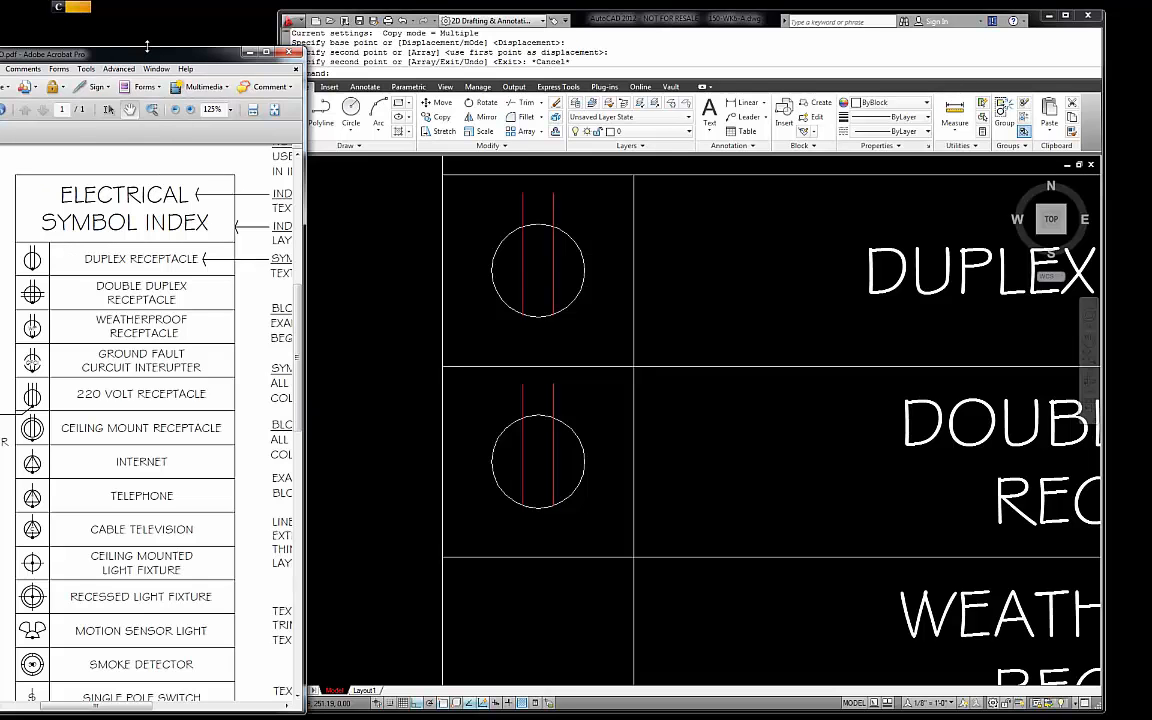
pyautogui.moveTo(141, 57)
pyautogui.mouseDown()
pyautogui.moveTo(265, 57)
pyautogui.moveTo(145, 52)
pyautogui.mouseUp()
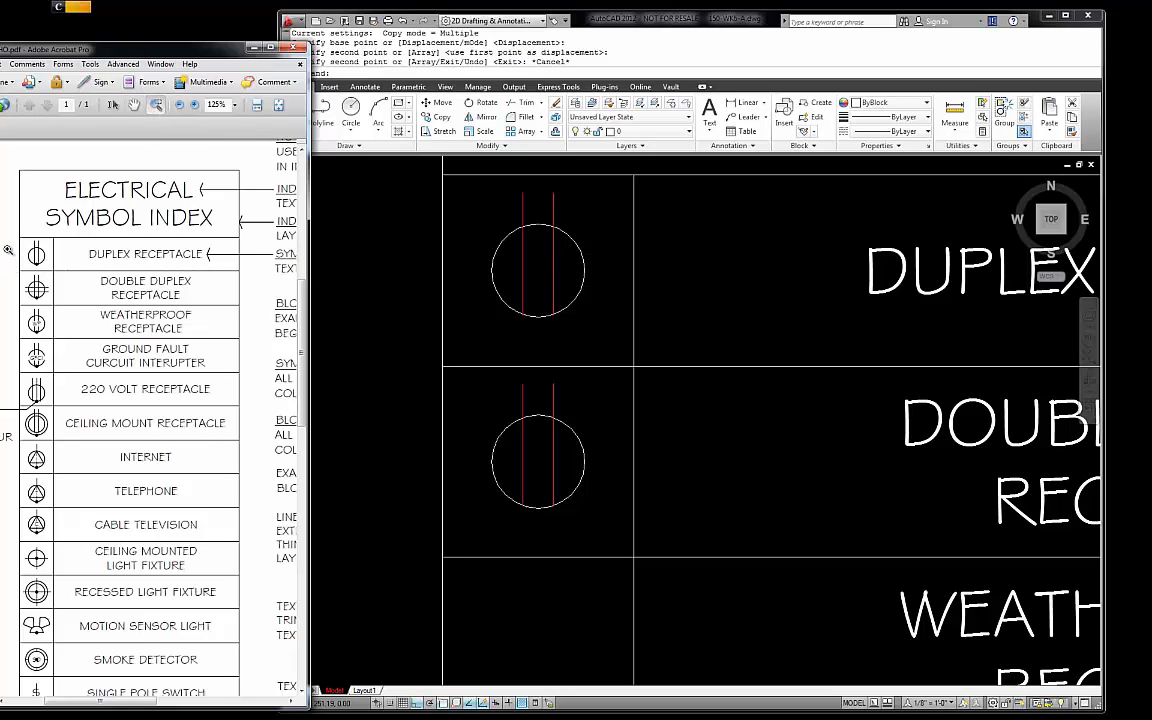
pyautogui.moveTo(68, 287); pyautogui.dragTo(77, 298)
pyautogui.moveTo(147, 50); pyautogui.dragTo(193, 56)
pyautogui.click(223, 112)
pyautogui.click(223, 112)
pyautogui.click(223, 112)
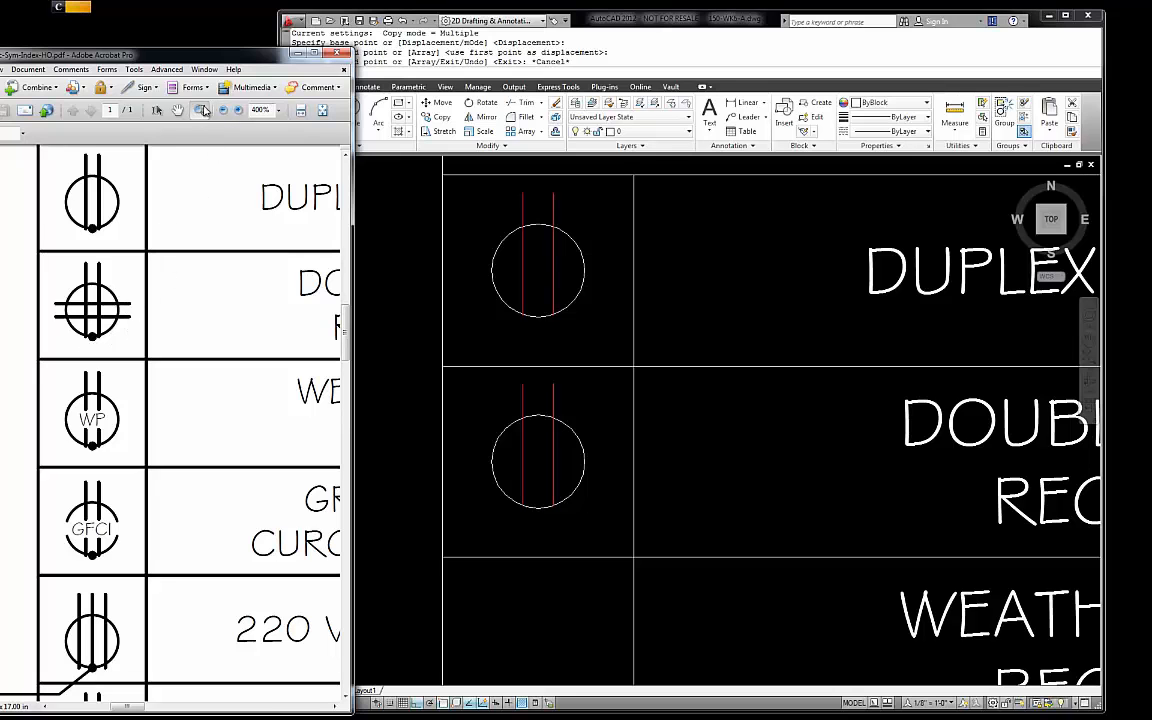
pyautogui.moveTo(18, 249); pyautogui.dragTo(223, 407)
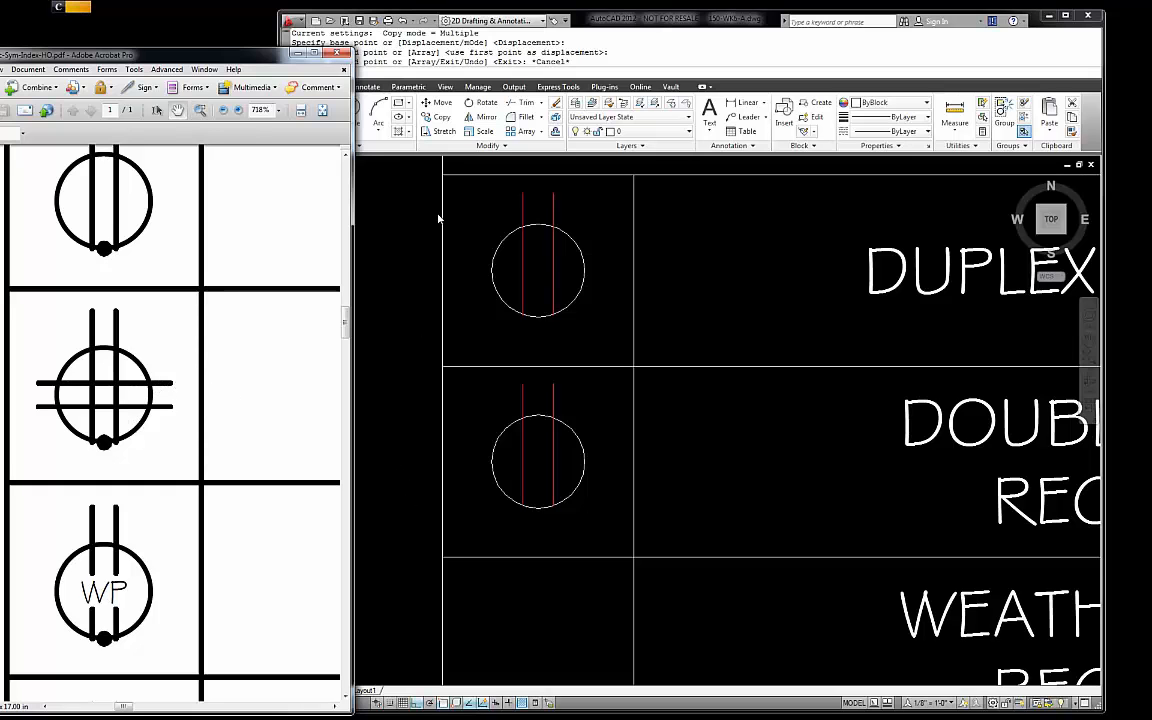
pyautogui.moveTo(257, 57); pyautogui.dragTo(162, 33)
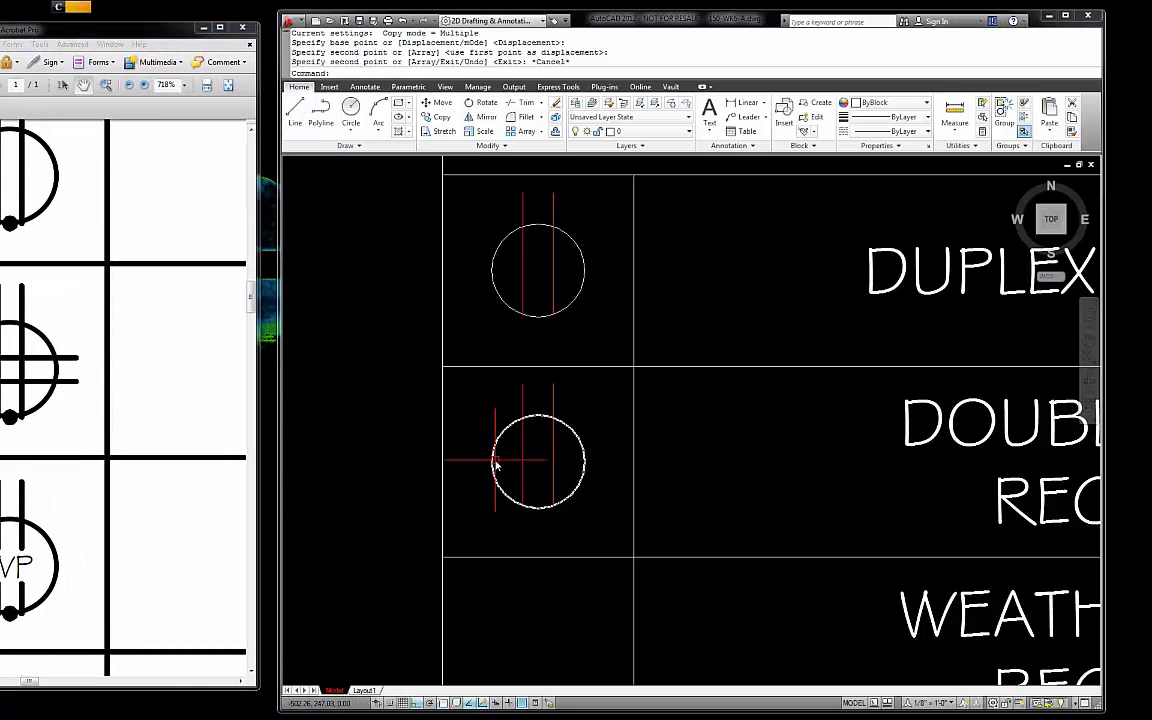
pyautogui.press('Escape')
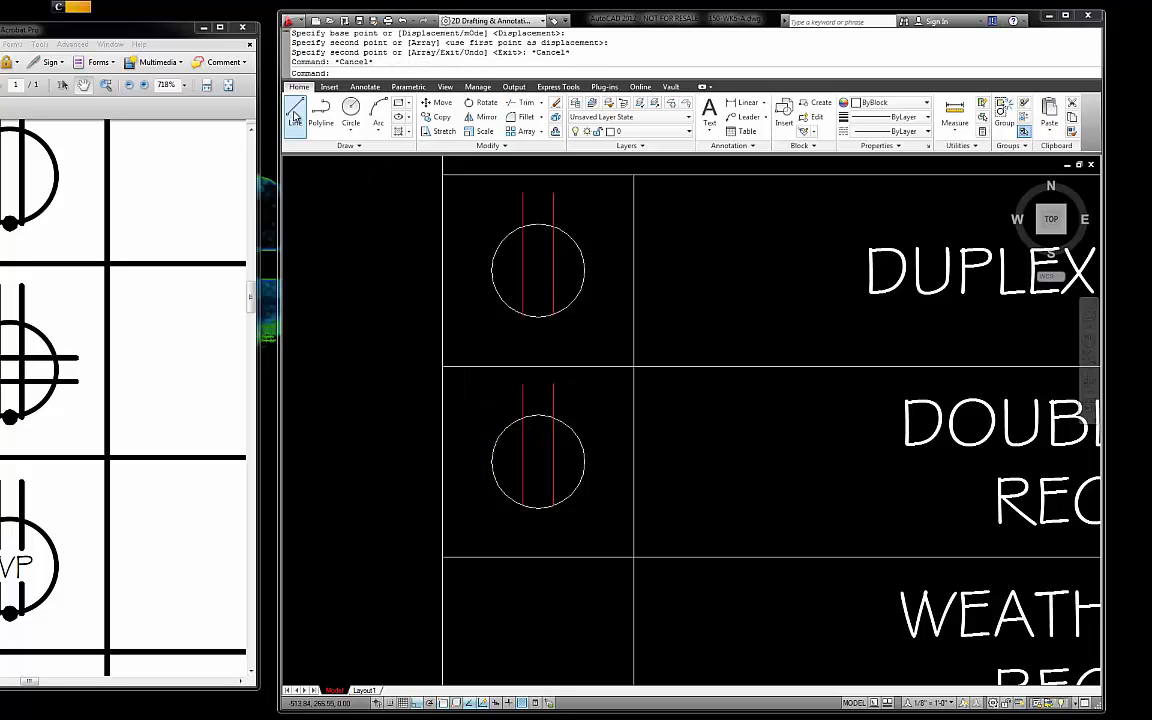
pyautogui.click(295, 117)
pyautogui.press('Escape')
pyautogui.press('Escape')
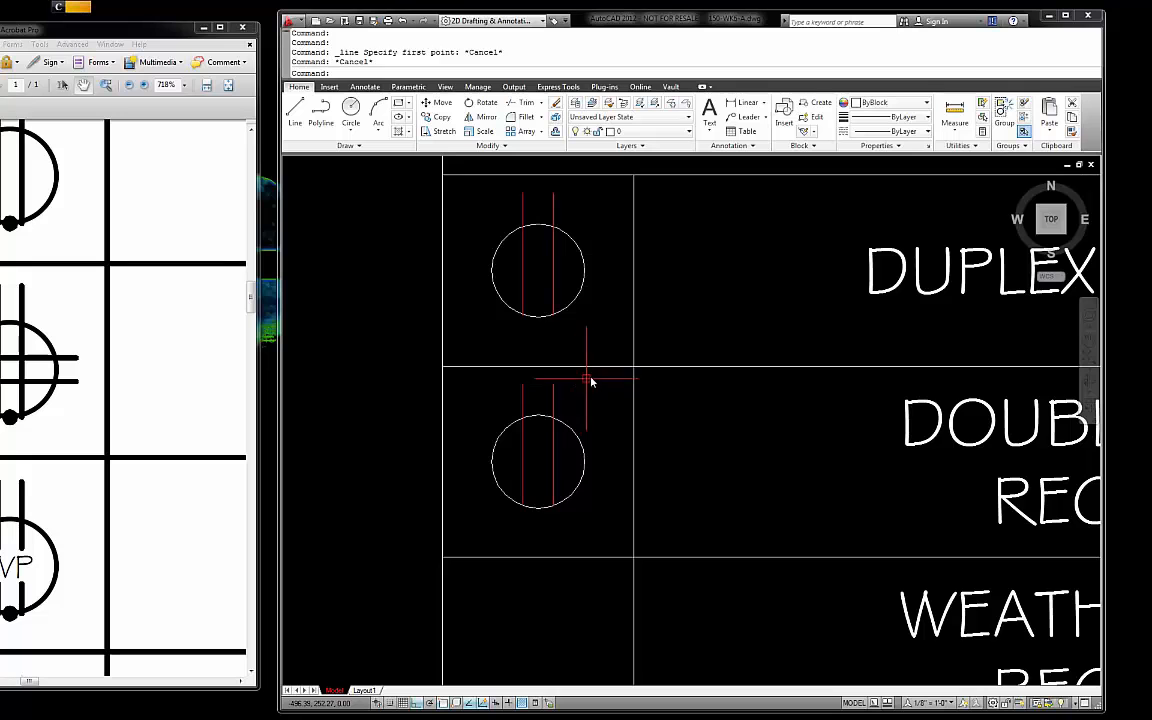
# - Set the current color to Red and draw a horizontal line across the double duplex circle between its left and right quadrants
pyautogui.click(929, 106)
pyautogui.click(868, 134)
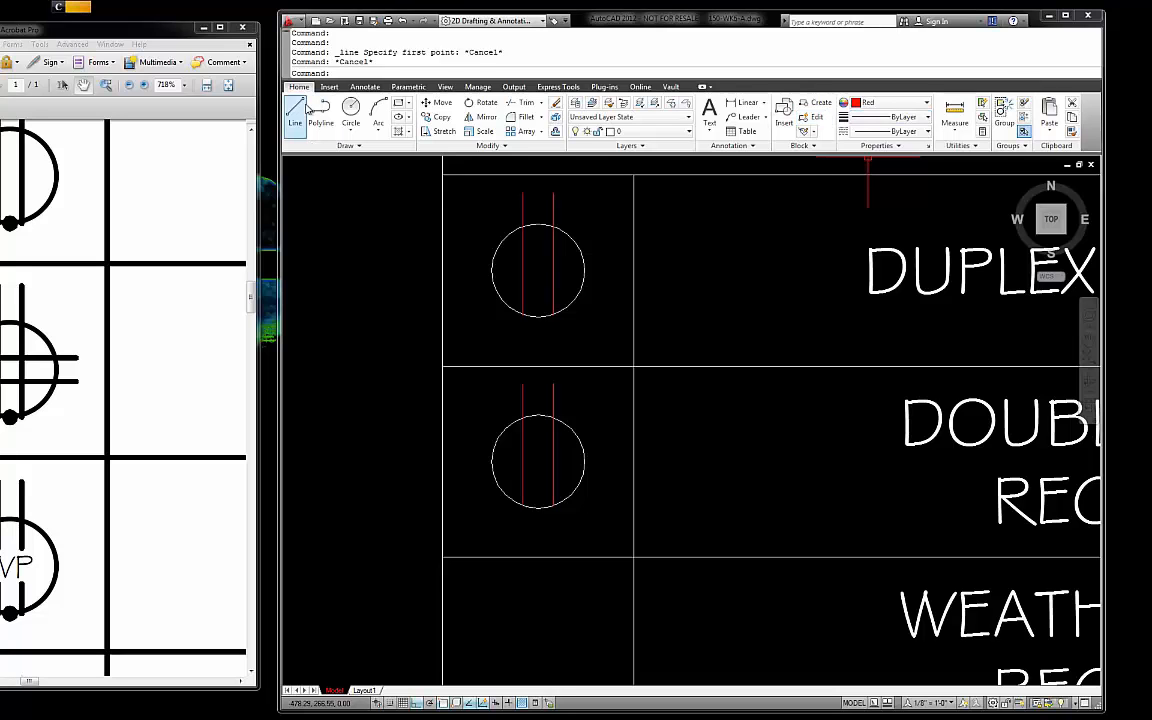
pyautogui.click(295, 110)
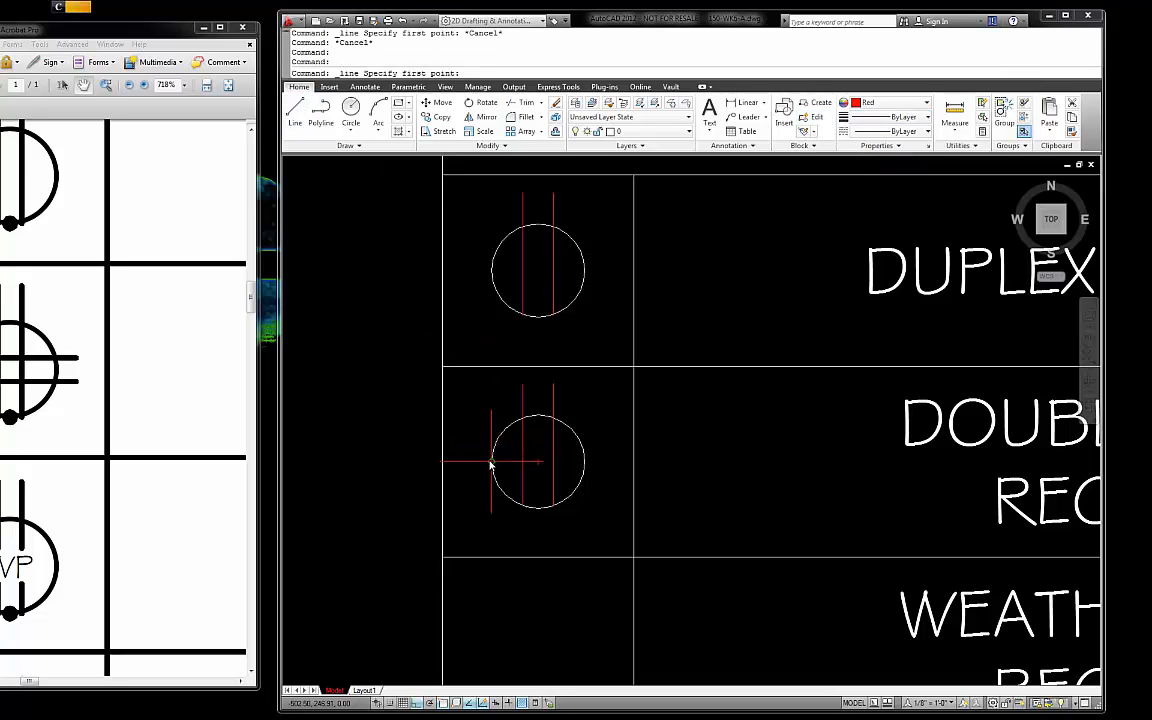
pyautogui.click(530, 461)
pyautogui.click(581, 462)
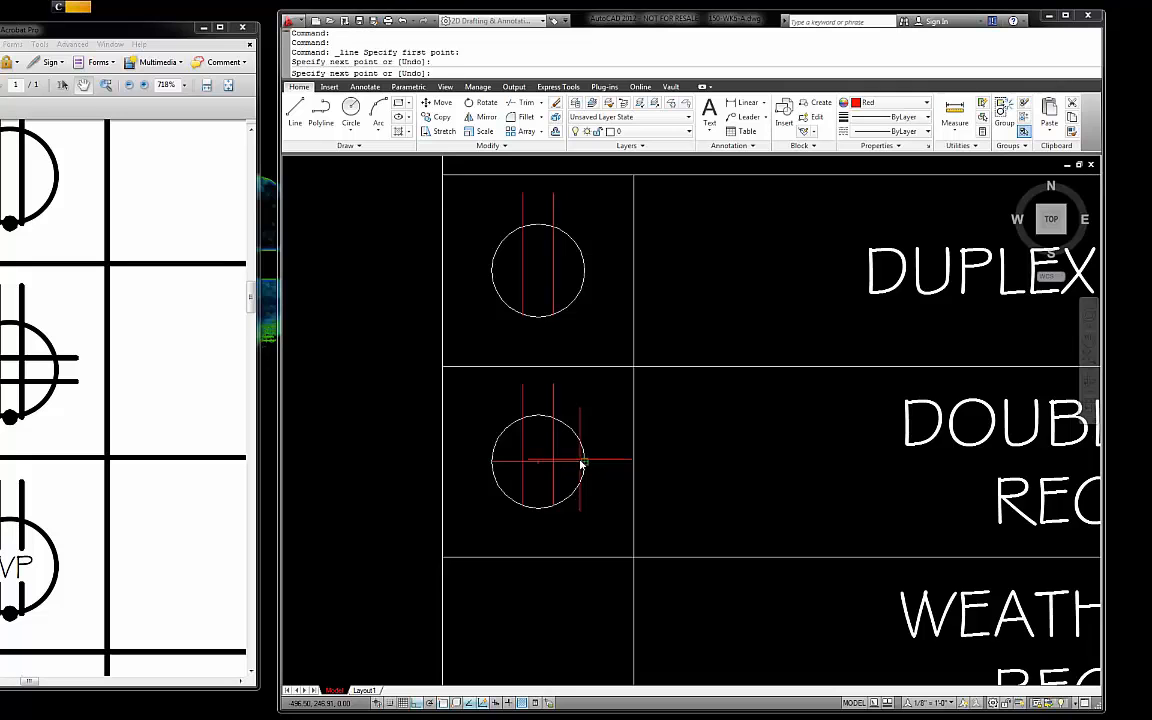
pyautogui.press('Escape')
pyautogui.scroll(2, 579, 474)
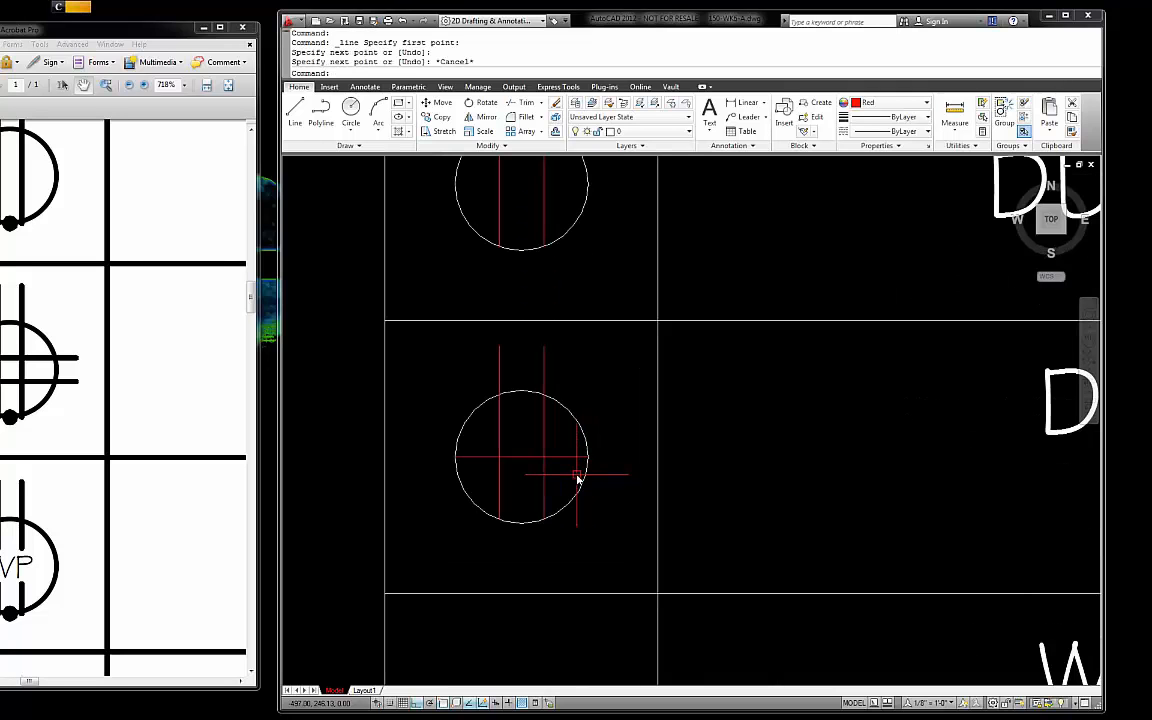
pyautogui.press('Escape')
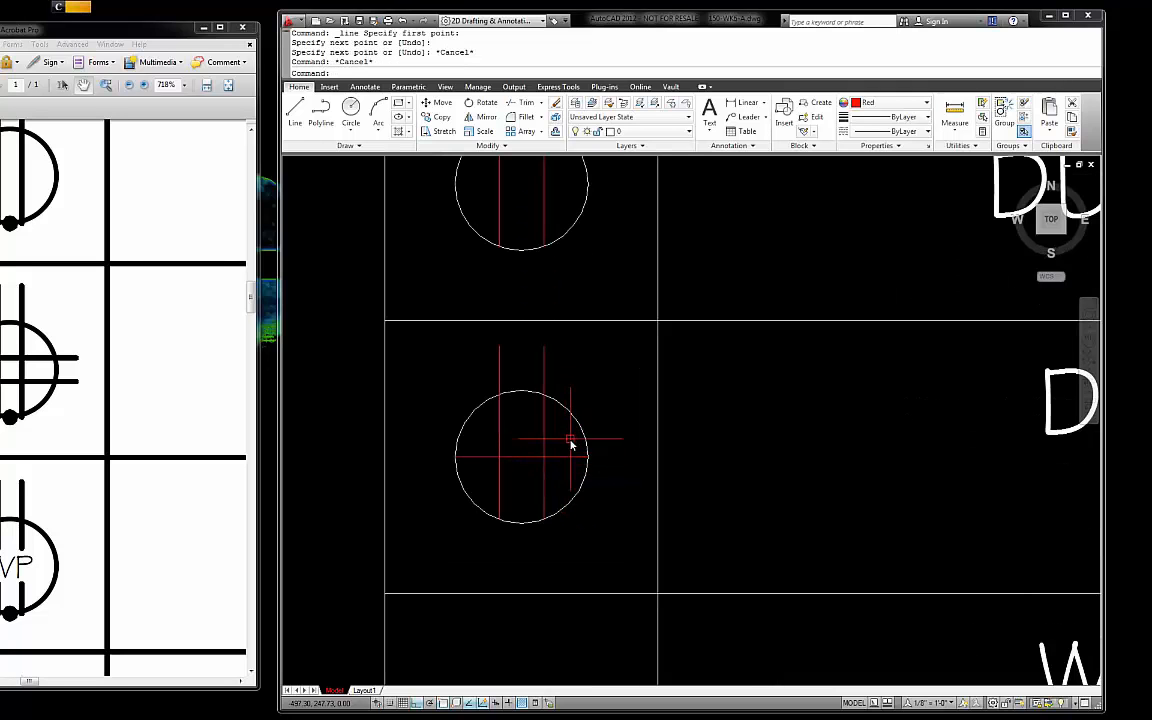
pyautogui.press('Escape')
# - Stretch the right end of the horizontal line 2 units outward past the circle
pyautogui.click(571, 457)
pyautogui.click(589, 457)
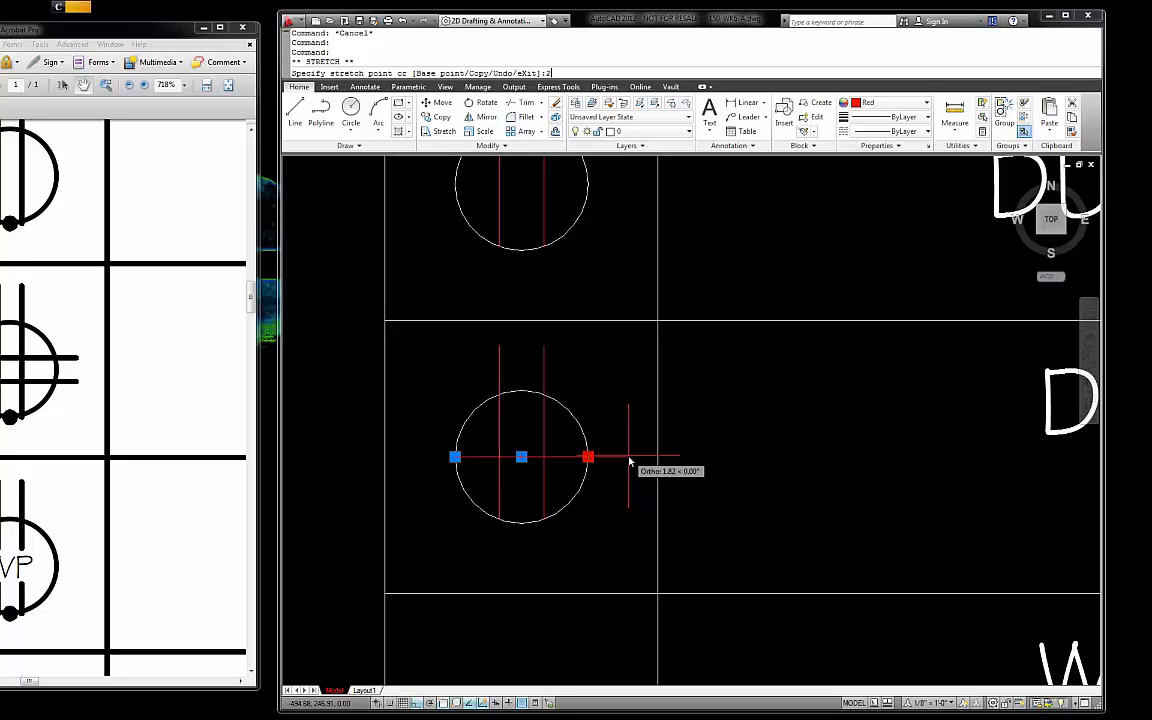
pyautogui.write('2')
pyautogui.press('Return')
pyautogui.press('Escape')
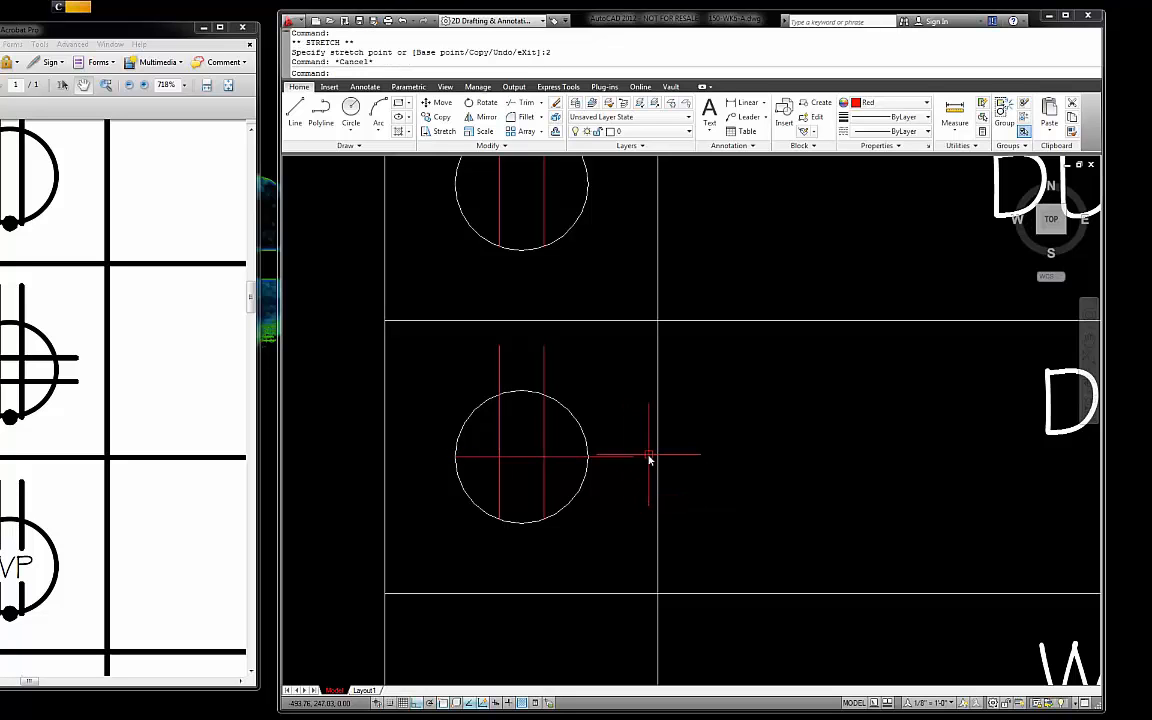
# - Move the horizontal line from its midpoint to the circle's center so it overhangs equally on both sides
pyautogui.click(576, 458)
pyautogui.press('Return')
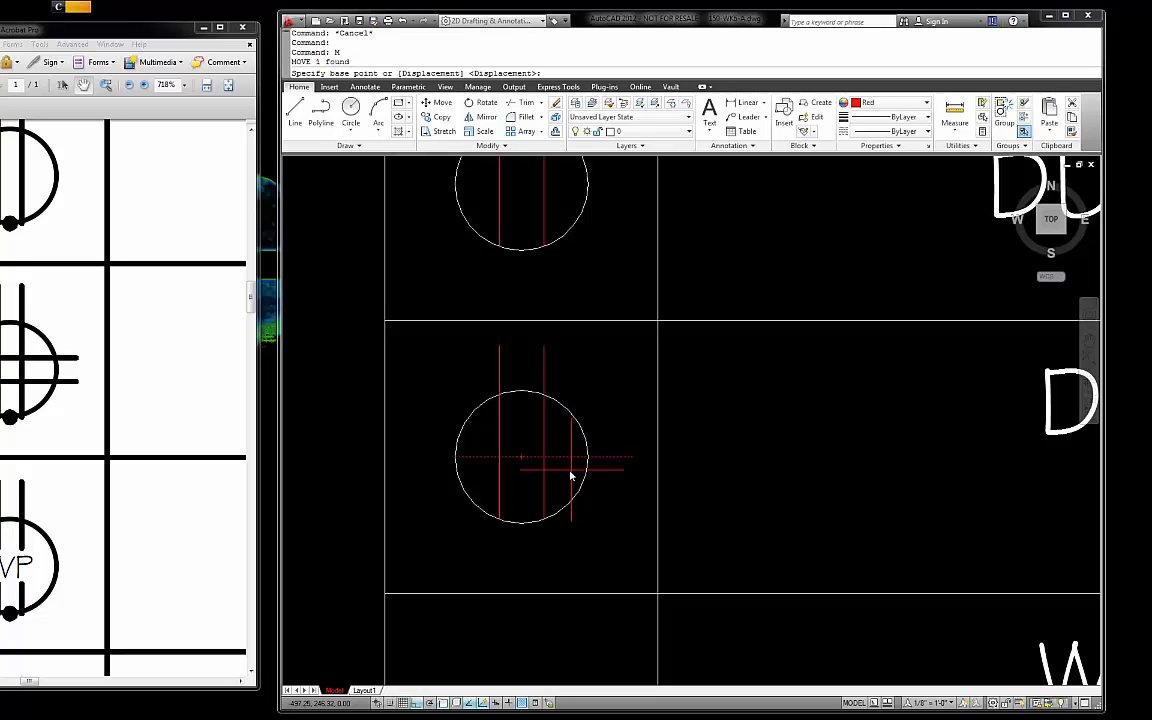
pyautogui.scroll(5, 540, 461)
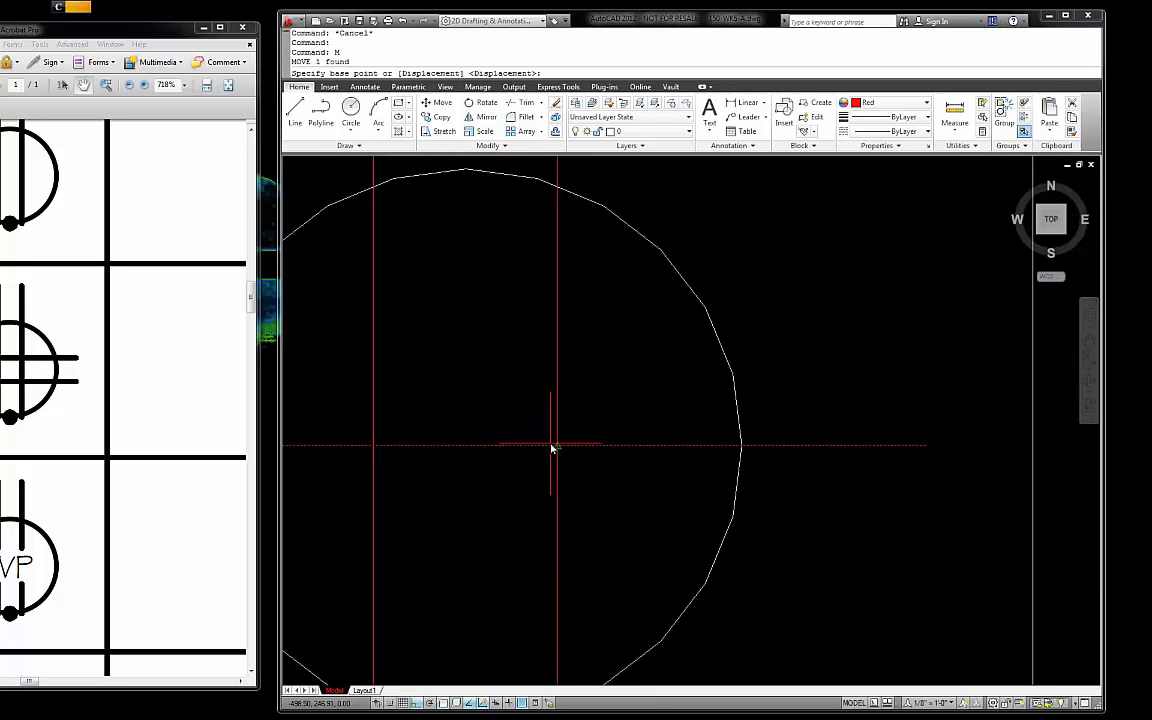
pyautogui.click(557, 453)
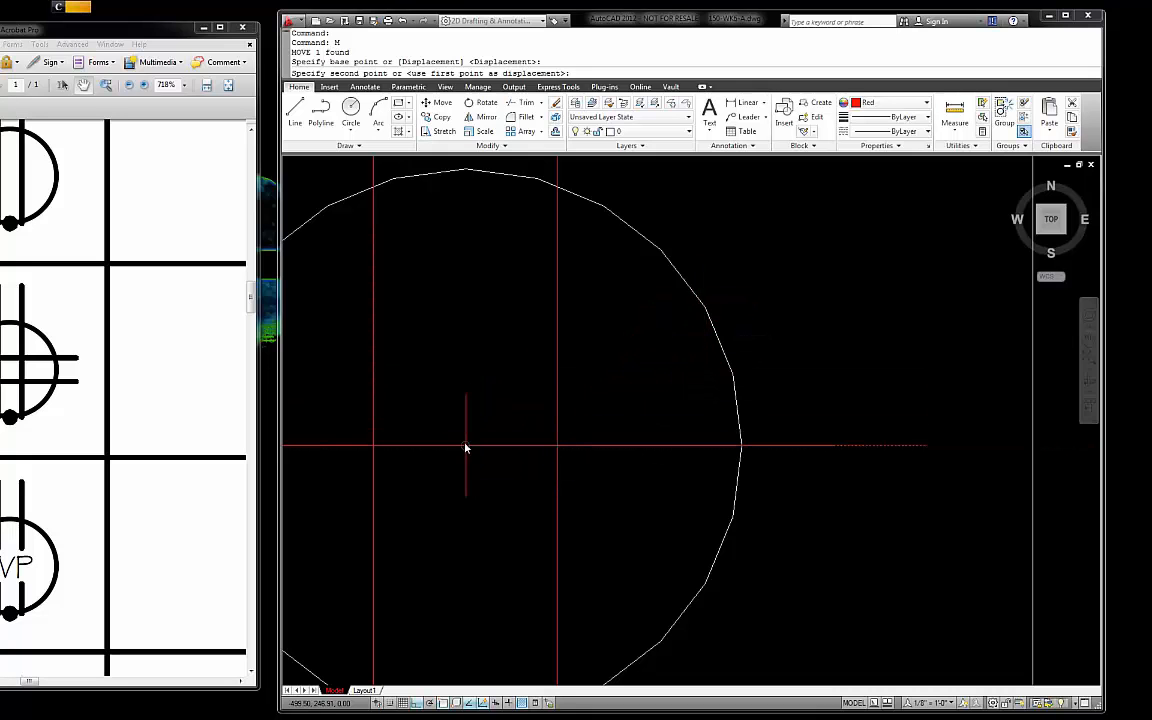
pyautogui.press('Escape')
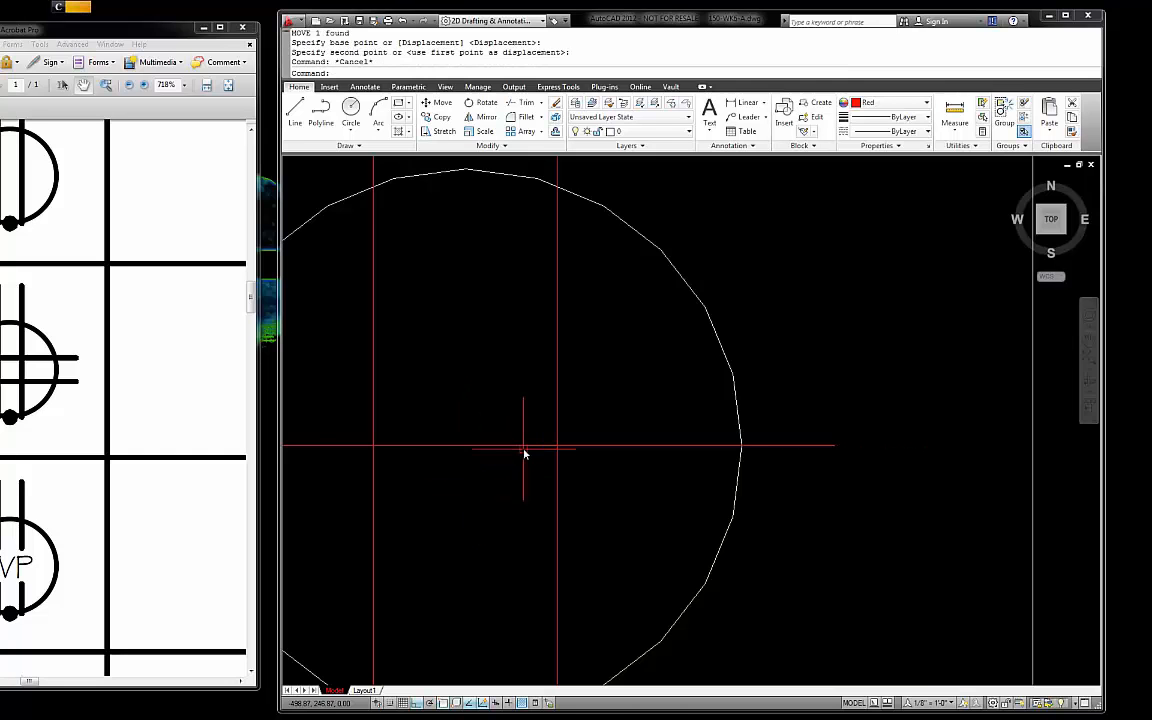
# - Shift the Adobe Acrobat window to reveal the whole double duplex symbol in the reference PDF, and return to AutoCAD
pyautogui.scroll(-5, 590, 445)
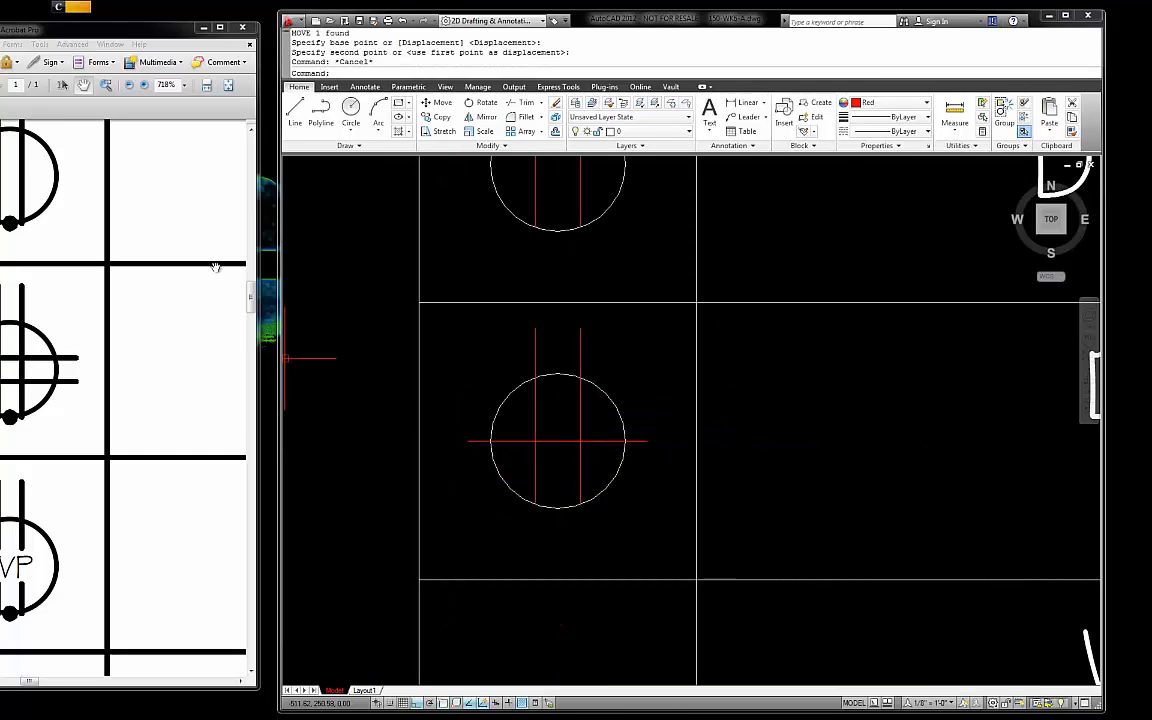
pyautogui.moveTo(112, 32); pyautogui.dragTo(192, 34)
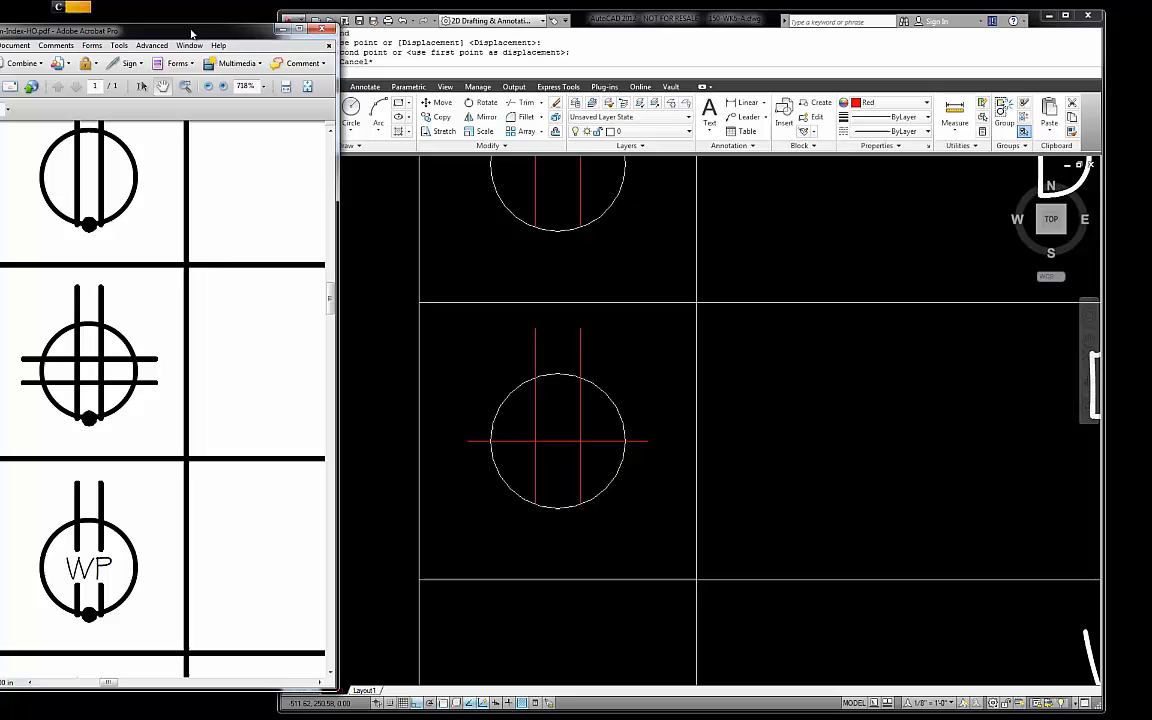
pyautogui.click(673, 460)
# - Offset the horizontal line 1.00 above and 1.00 below the circle's center
pyautogui.scroll(4, 640, 470)
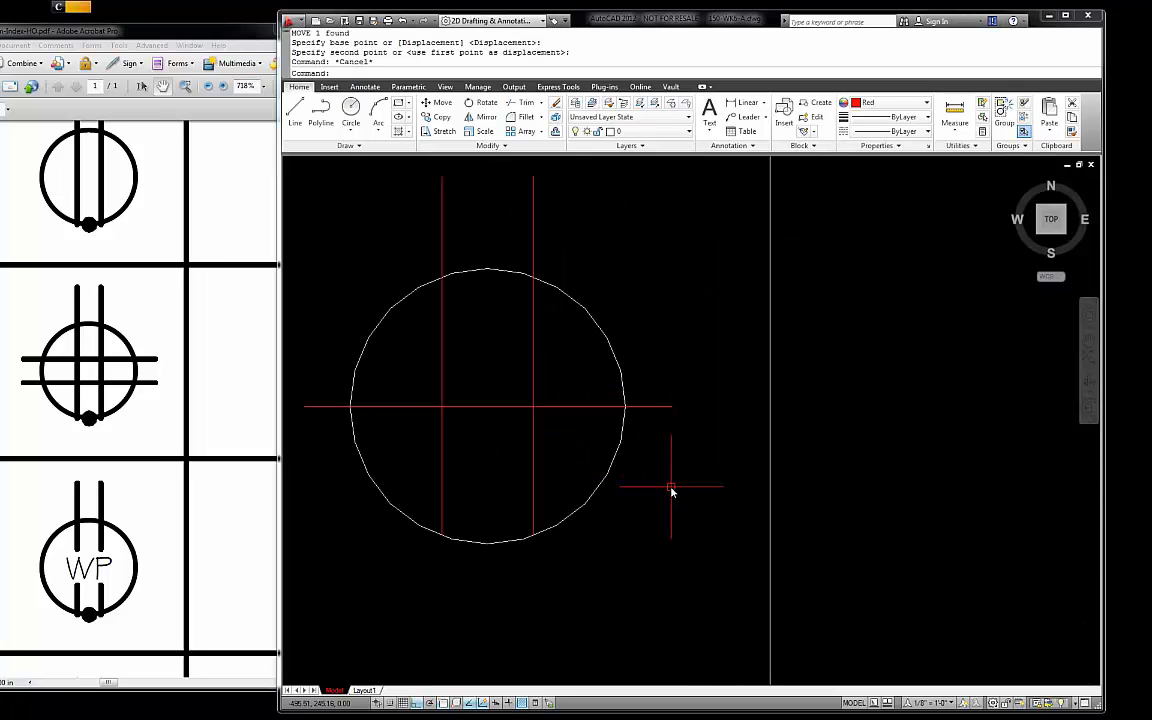
pyautogui.write('c')
pyautogui.press('Return')
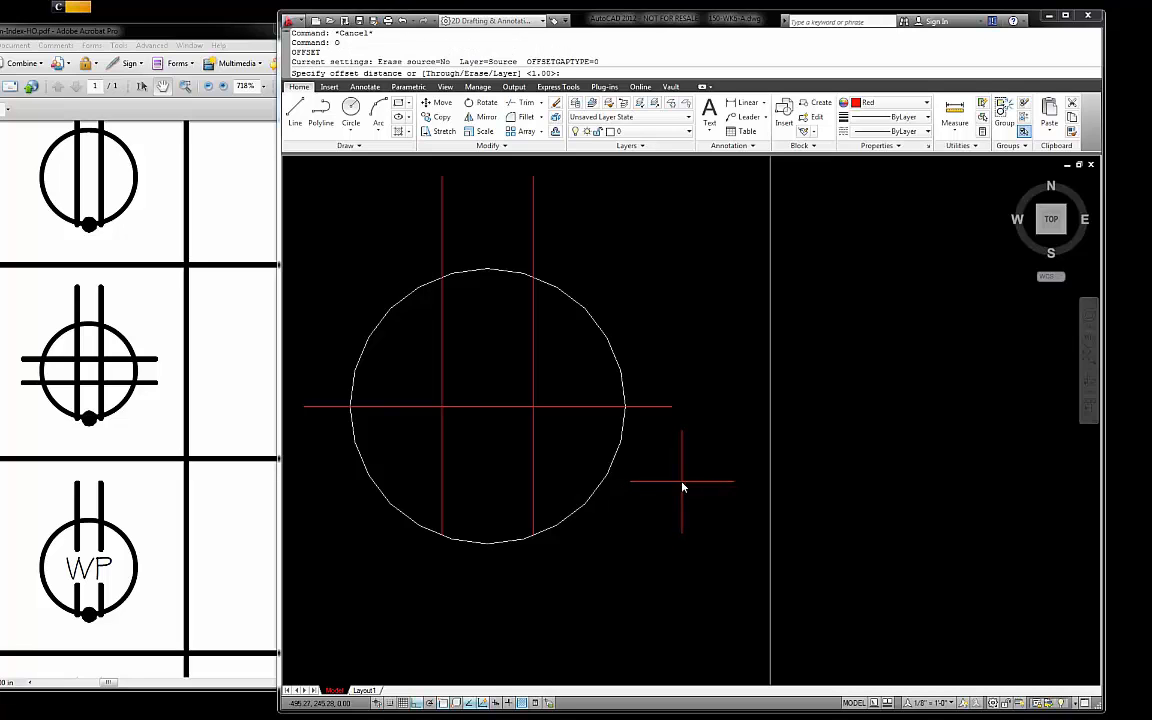
pyautogui.press('Return')
pyautogui.click(658, 408)
pyautogui.click(653, 398)
pyautogui.click(650, 406)
pyautogui.click(650, 432)
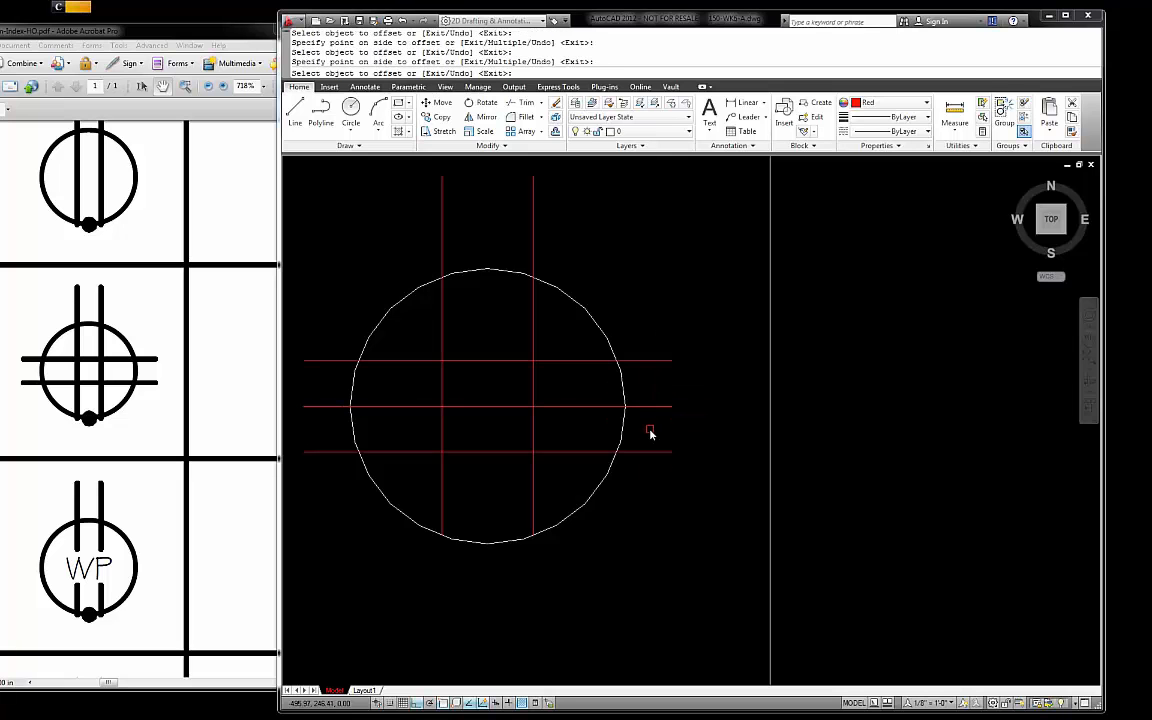
pyautogui.press('Escape')
# - Erase the original horizontal line running through the circle's center, between the two offset lines
pyautogui.click(650, 432)
pyautogui.click(650, 398)
pyautogui.press('Delete')
# - Copy the duplex receptacle symbol two rows down into the weatherproof cell, using the table's row corners as reference points
pyautogui.scroll(-6, 630, 390)
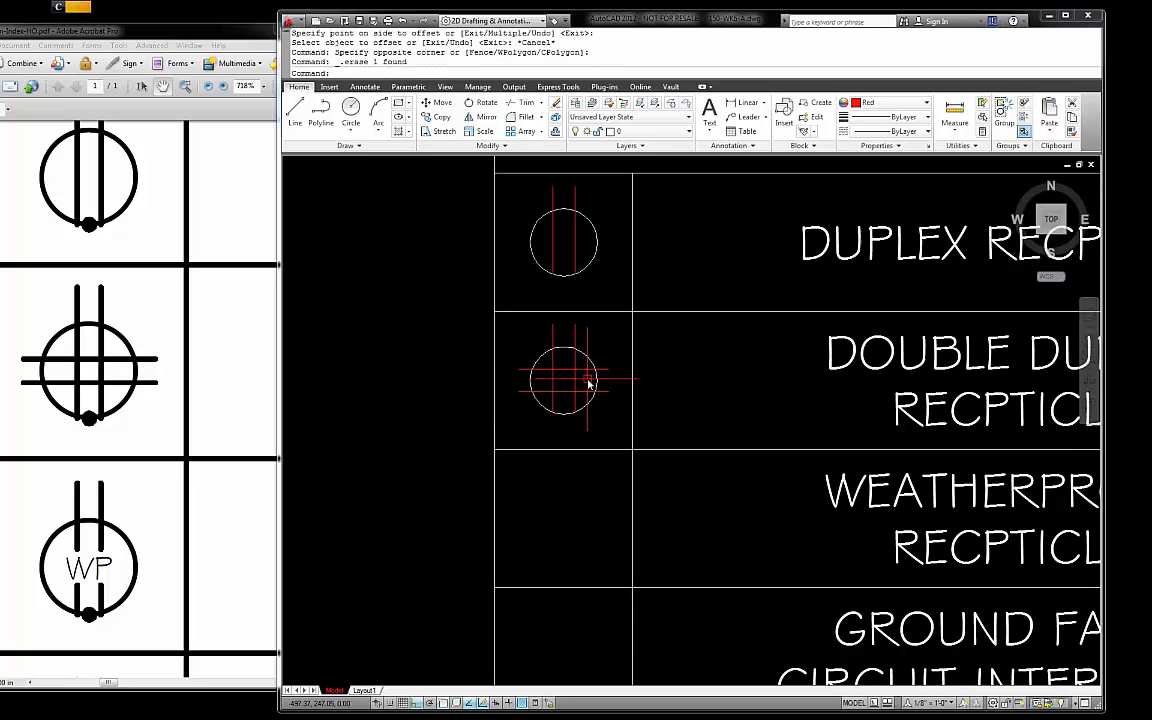
pyautogui.scroll(-2, 496, 382)
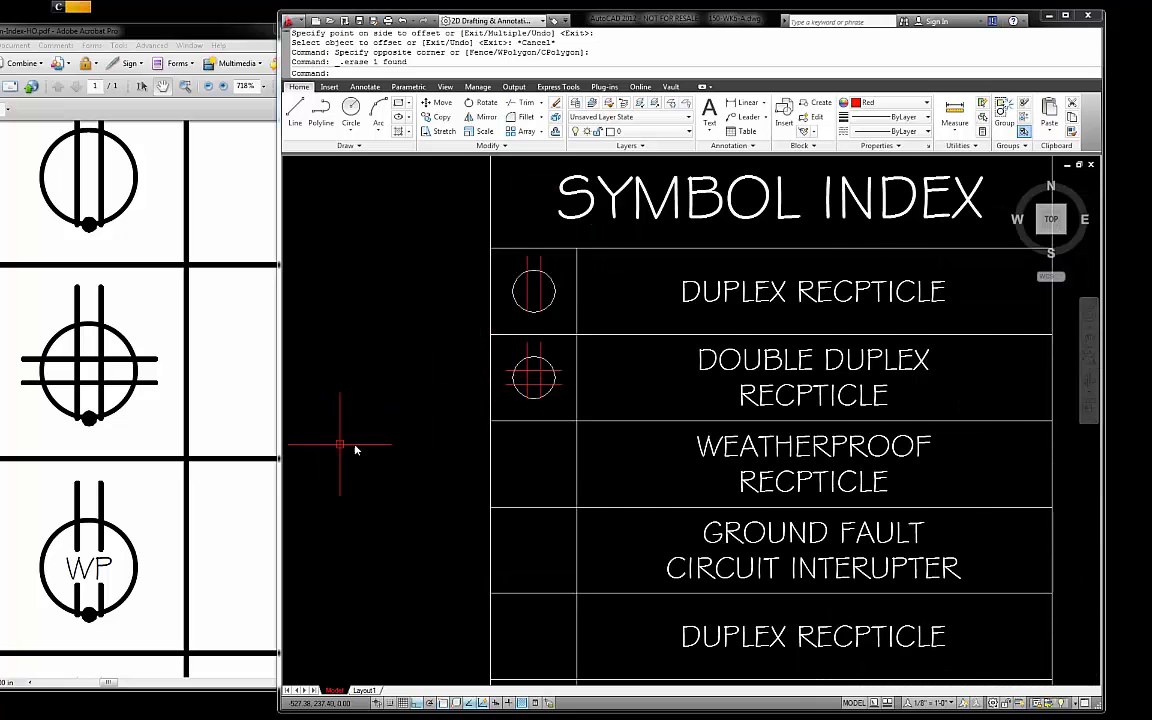
pyautogui.scroll(2, 625, 468)
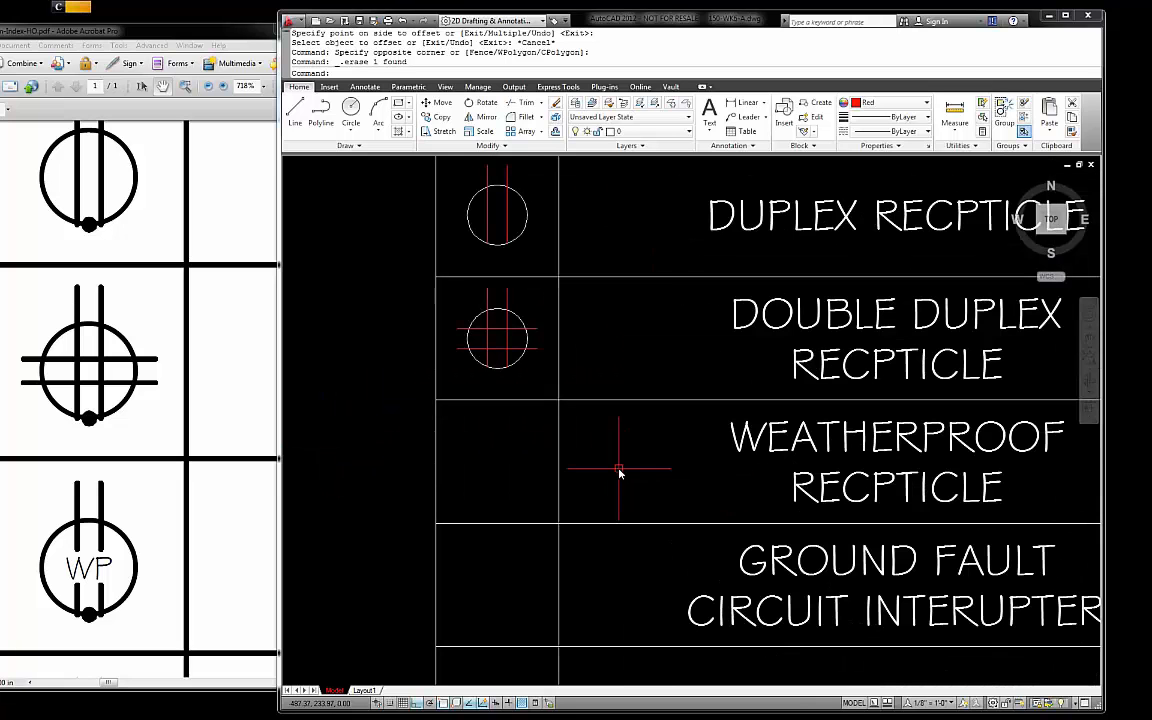
pyautogui.click(524, 258)
pyautogui.click(479, 230)
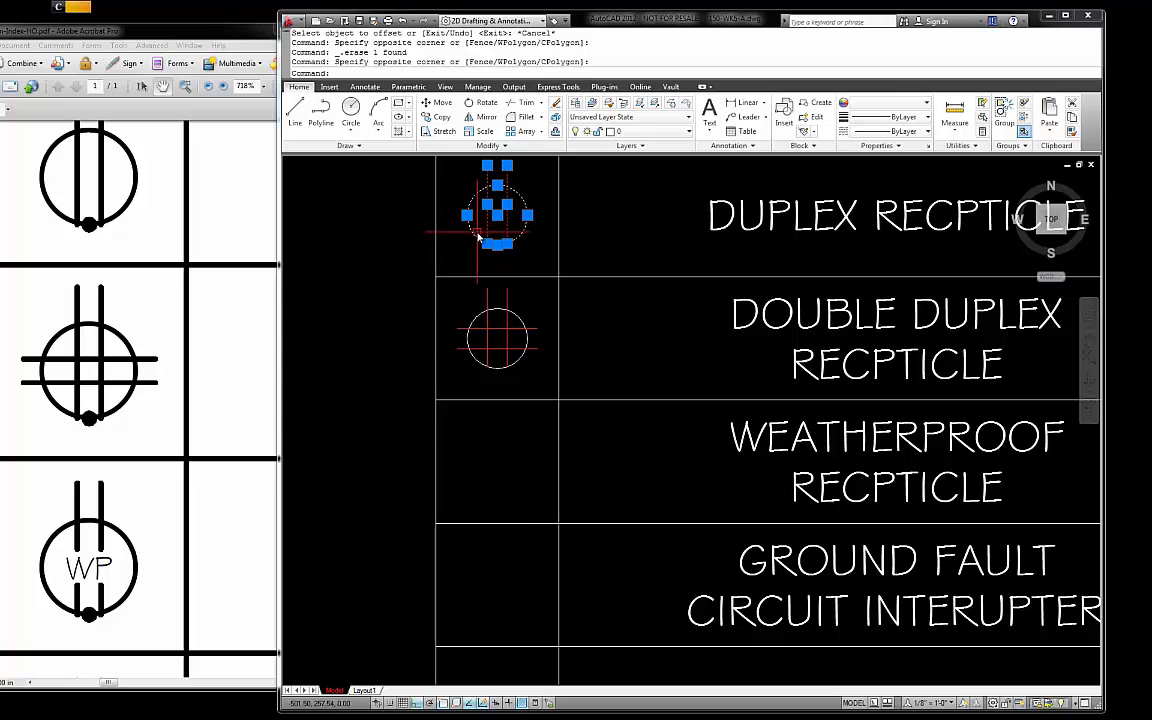
pyautogui.press('Return')
pyautogui.click(435, 278)
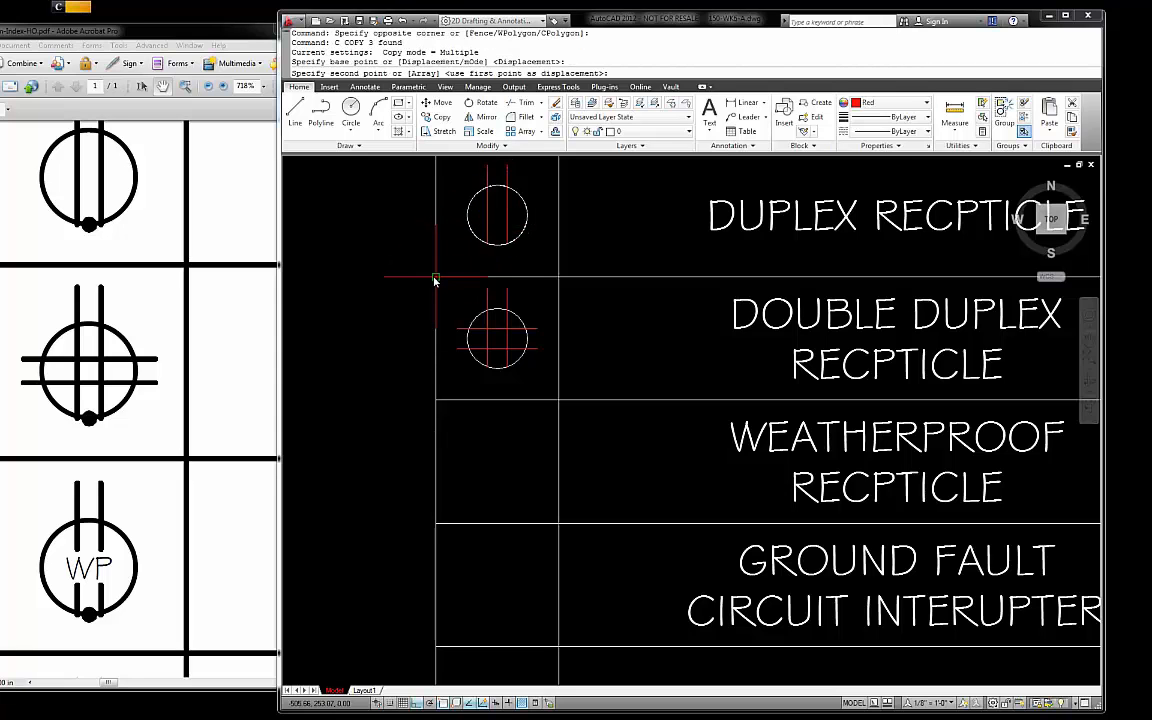
pyautogui.click(435, 523)
pyautogui.press('Escape')
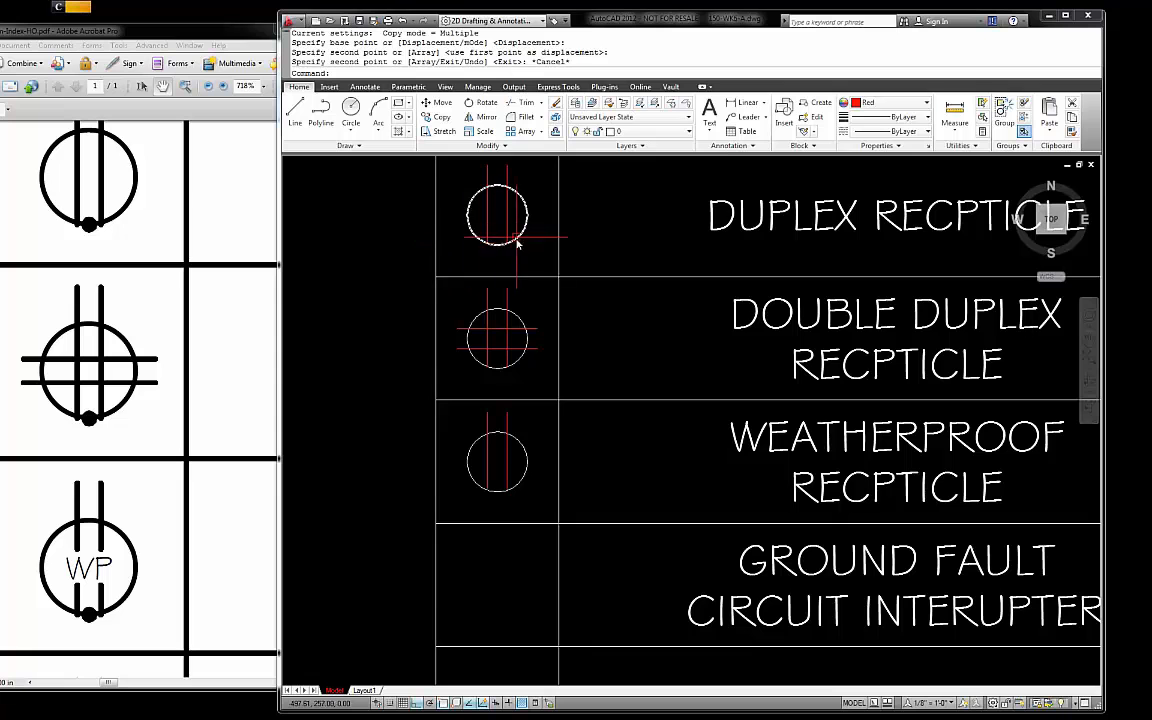
# - Set the current text style to Stylus-BT for the weatherproof symbol's lettering
pyautogui.scroll(3, 519, 494)
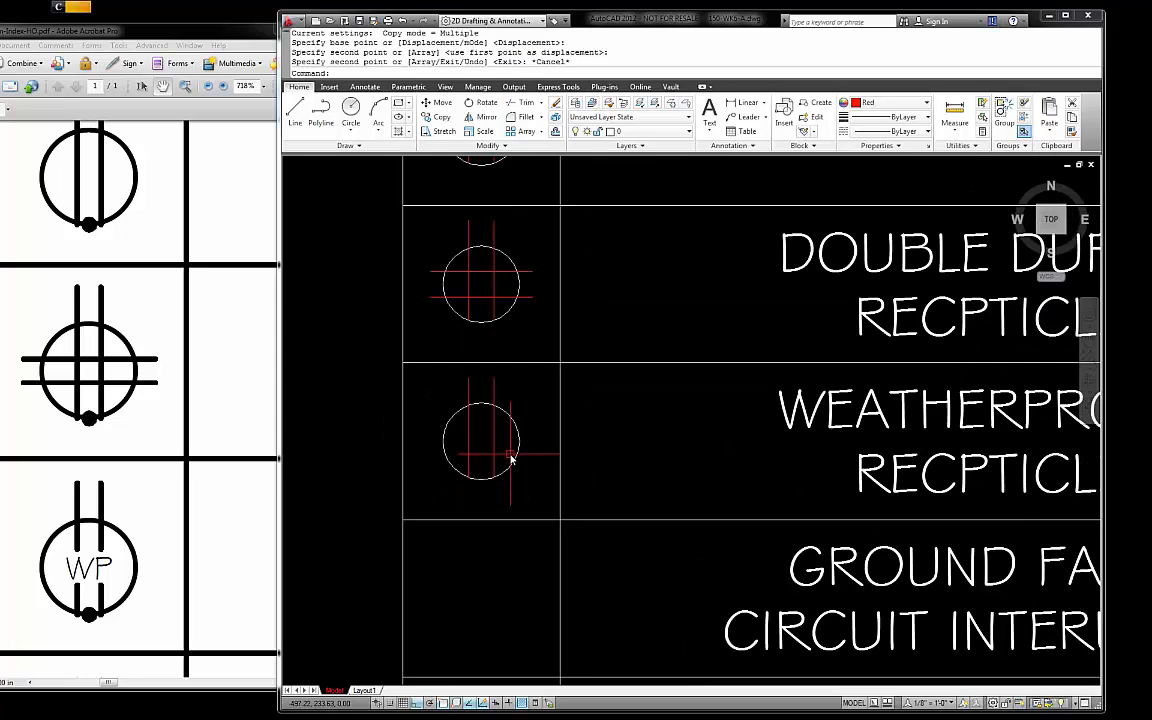
pyautogui.scroll(-2, 470, 445)
pyautogui.scroll(2, 490, 455)
pyautogui.moveTo(484, 441); pyautogui.dragTo(489, 355)
pyautogui.press('Escape')
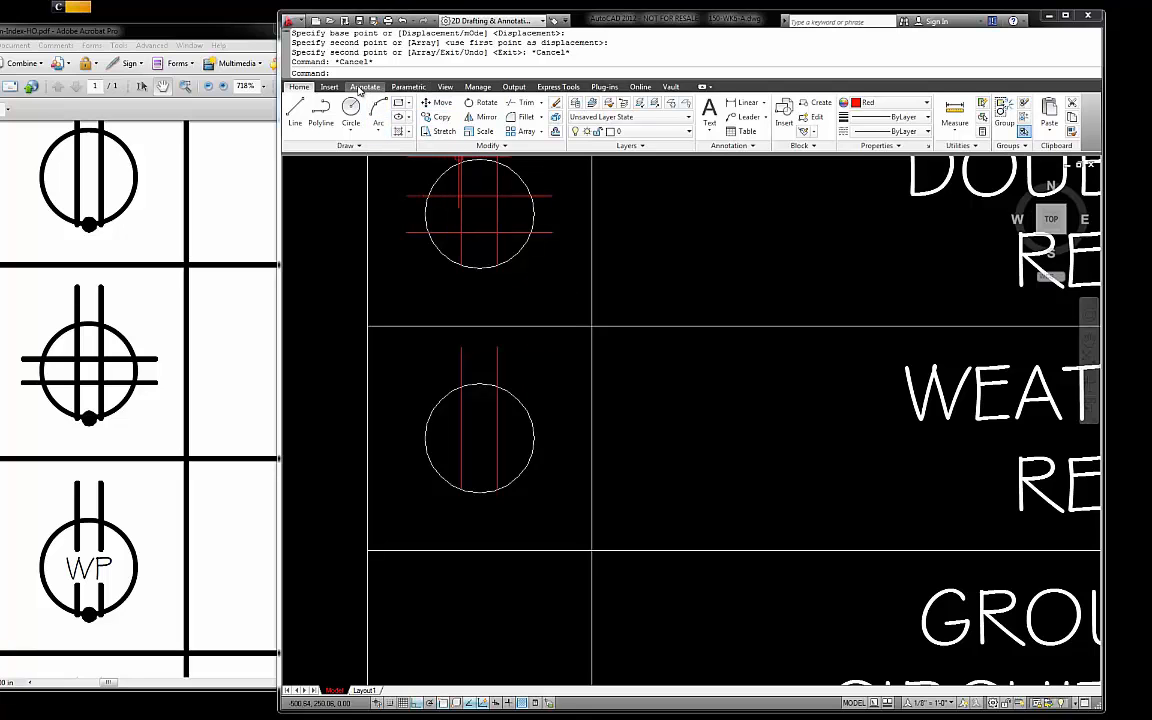
pyautogui.click(362, 87)
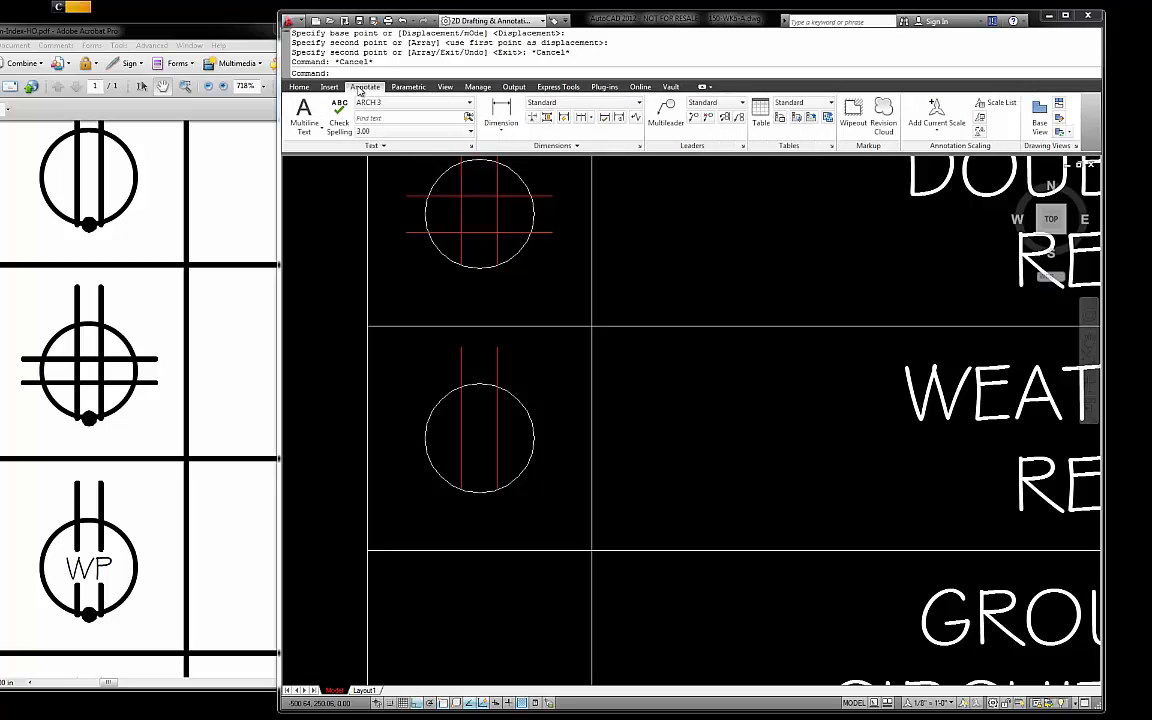
pyautogui.click(440, 103)
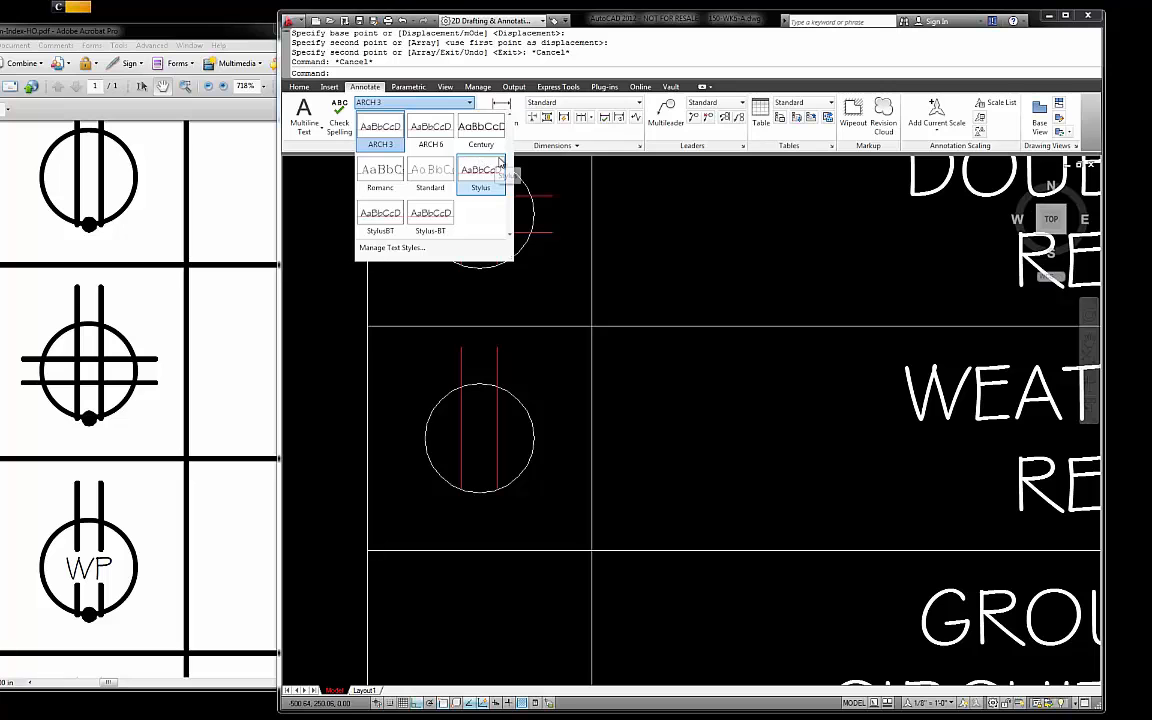
pyautogui.click(430, 215)
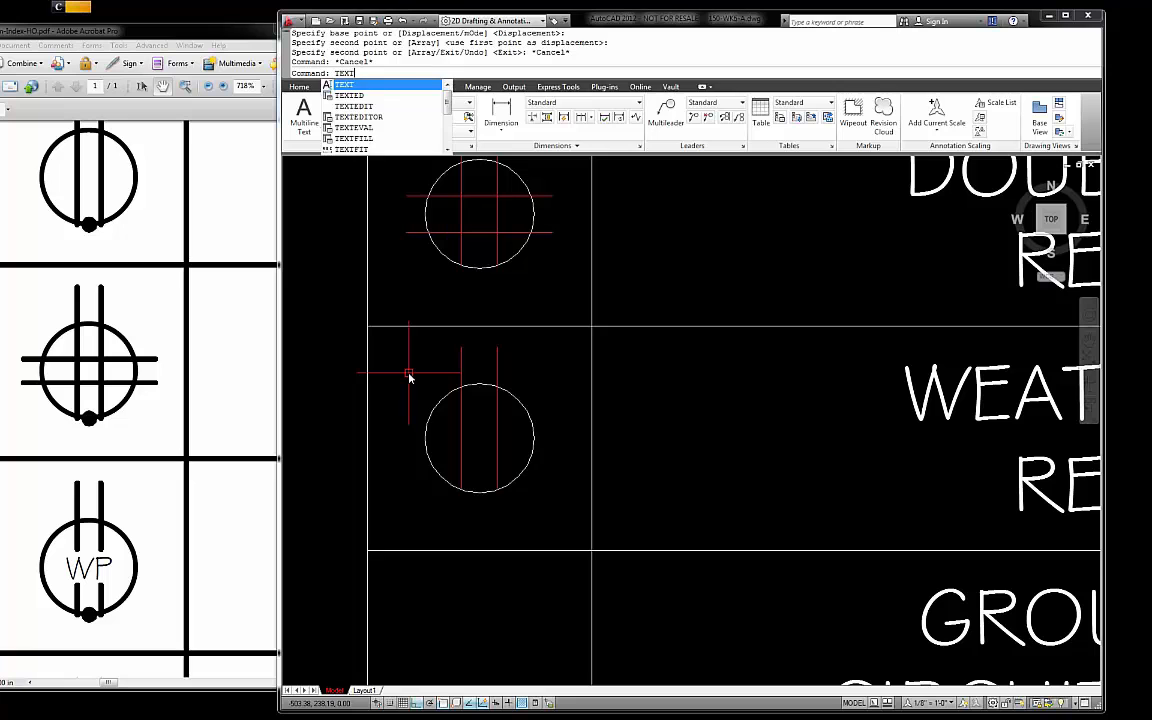
# - Add single-line text "WP" at the weatherproof circle's center, justified Middle Center, with height 1.50 and rotation 0
pyautogui.press('Return')
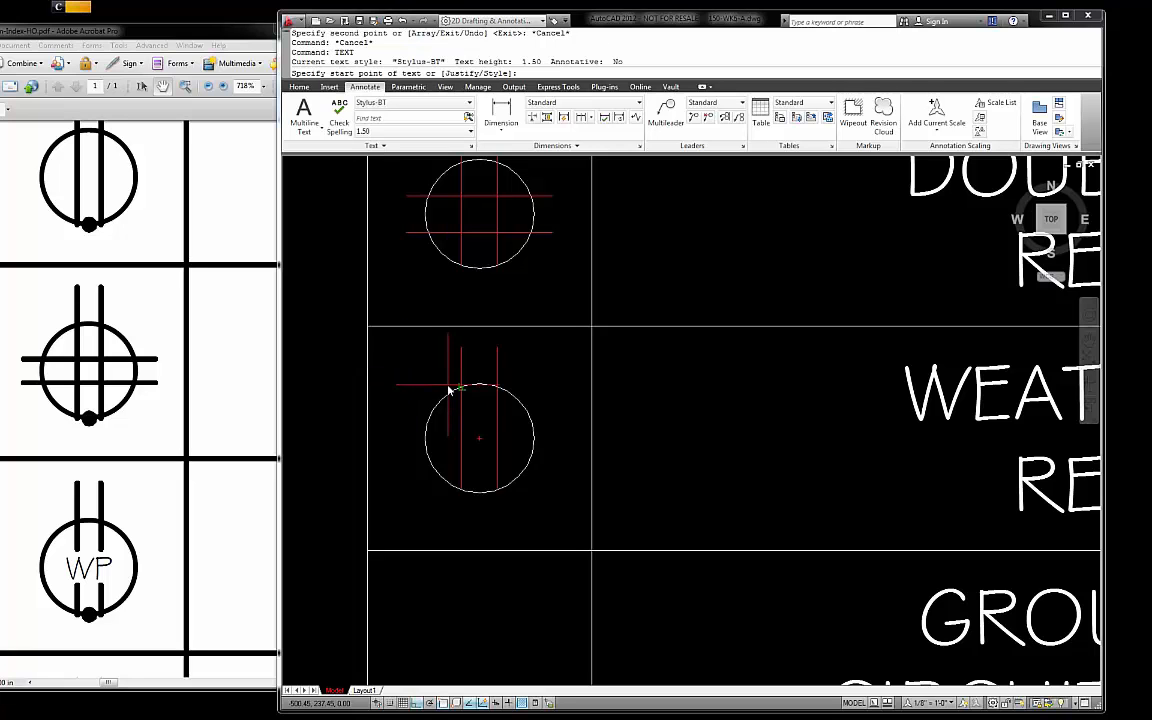
pyautogui.press('Return')
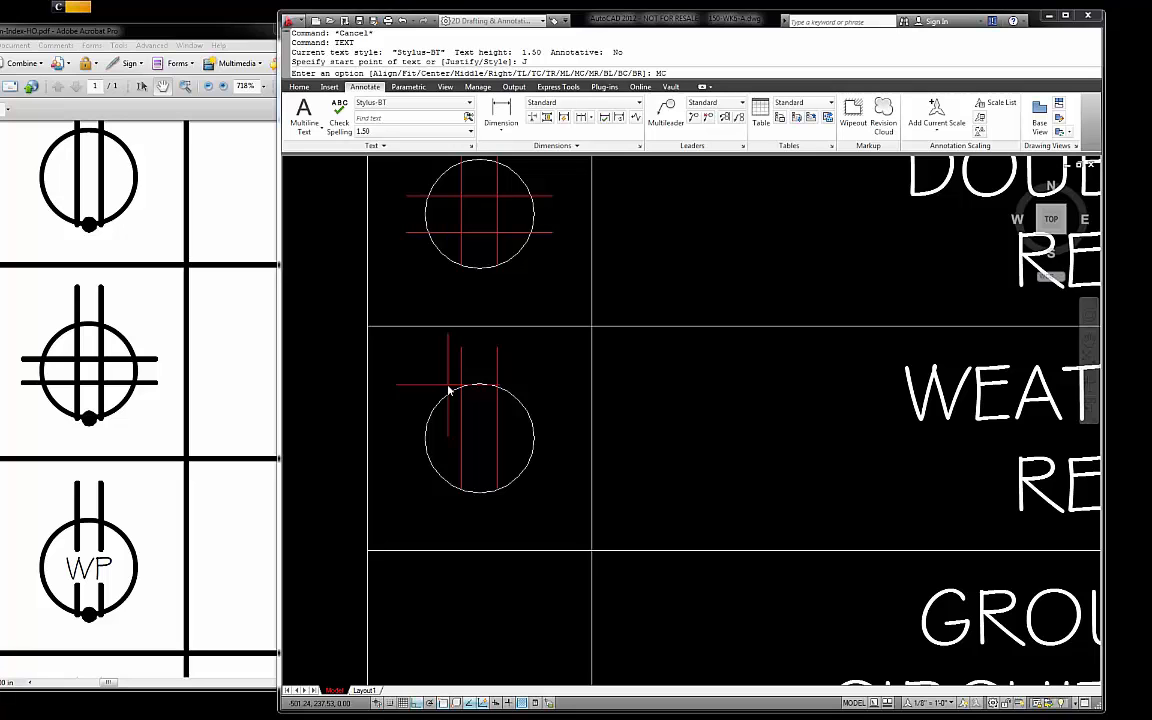
pyautogui.press('Return')
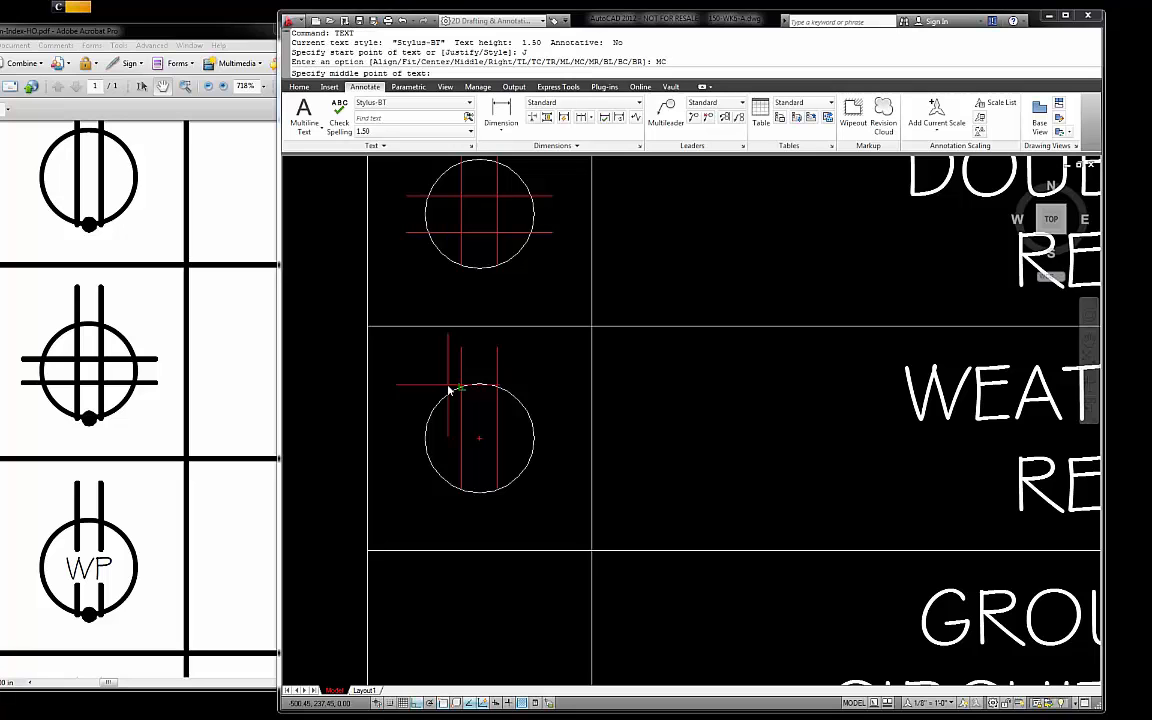
pyautogui.click(478, 441)
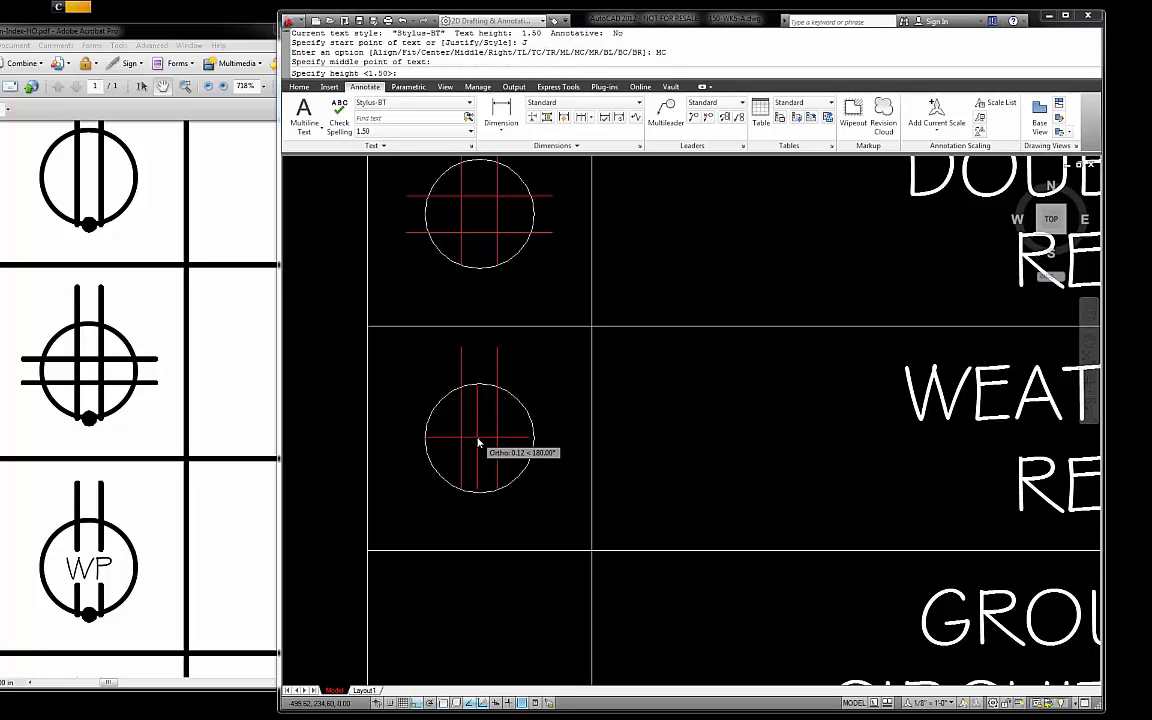
pyautogui.press('Return')
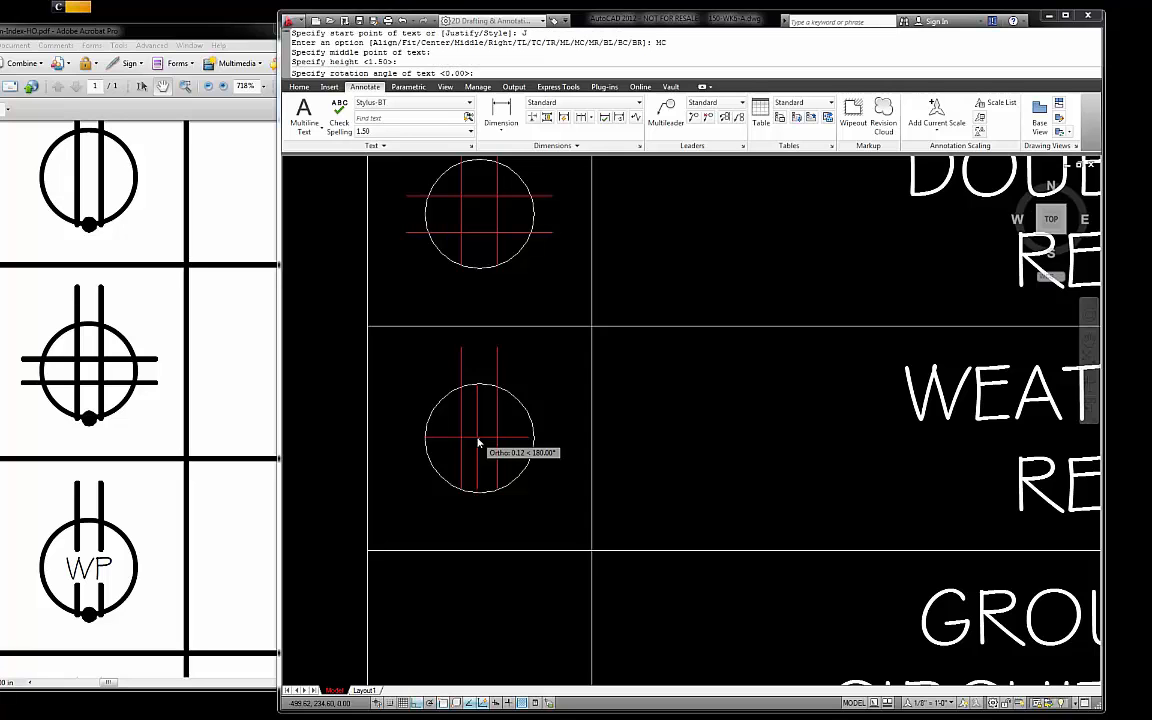
pyautogui.press('Return')
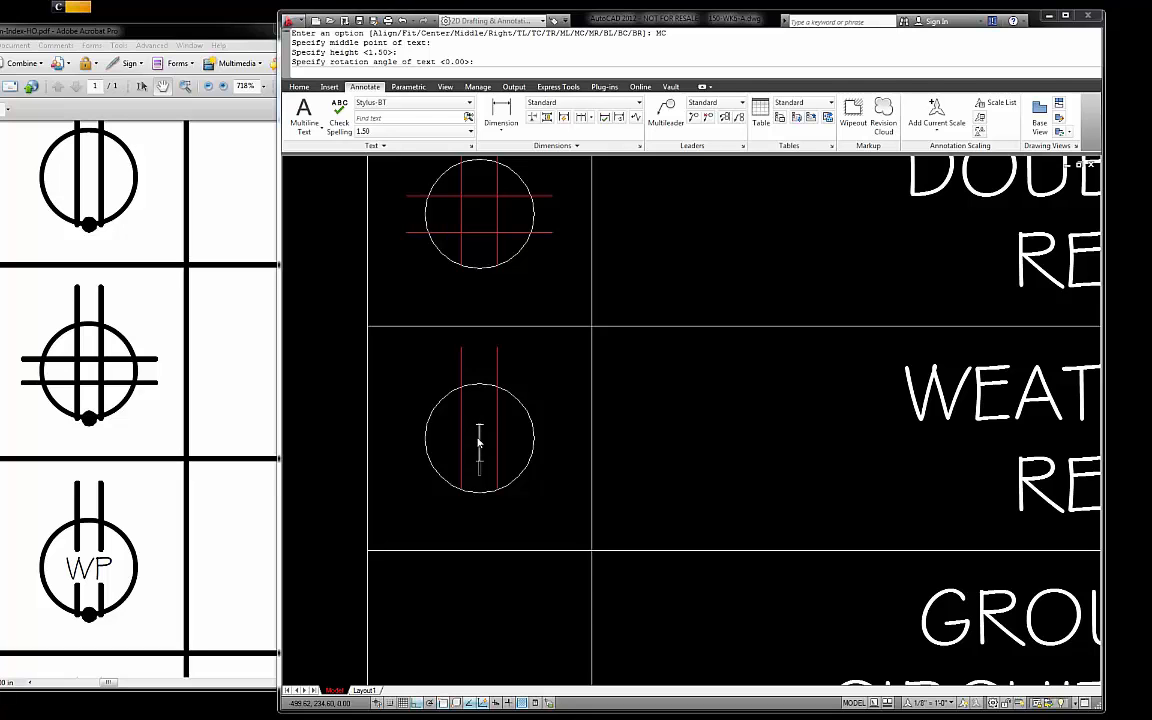
pyautogui.write('WP')
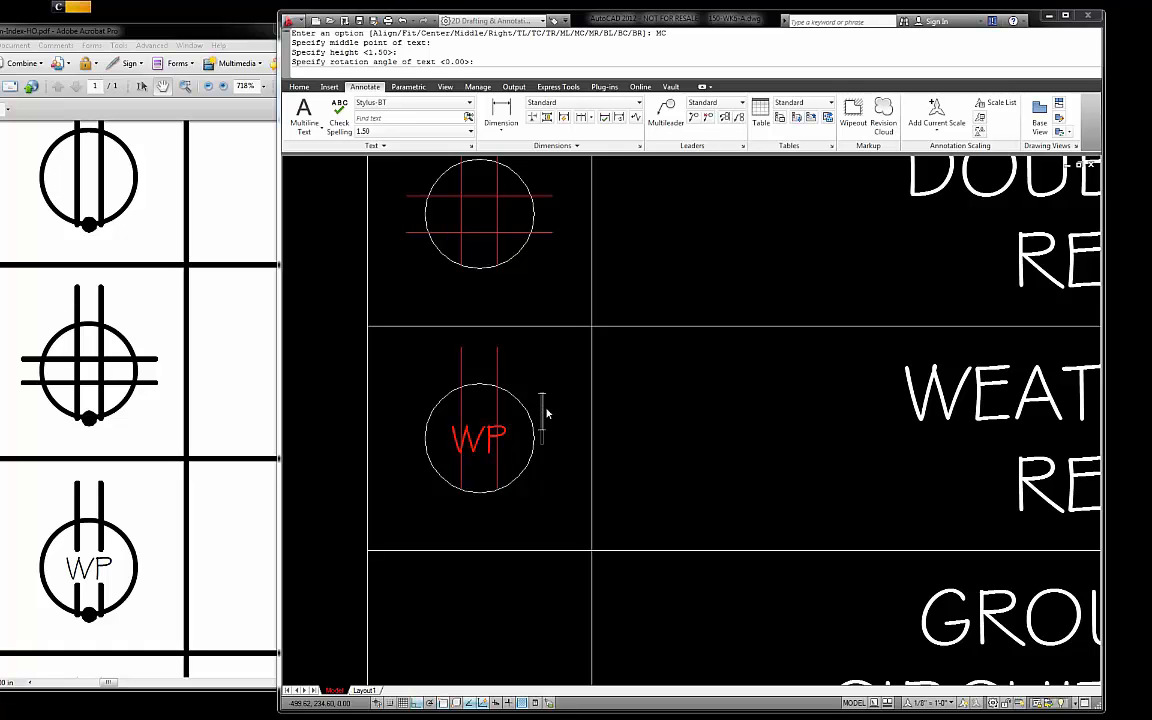
# - Finish the WP text entry and compare it with the weatherproof and GFCI symbols in the reference PDF
pyautogui.press('Return')
pyautogui.press('Return')
pyautogui.scroll(3, 514, 445)
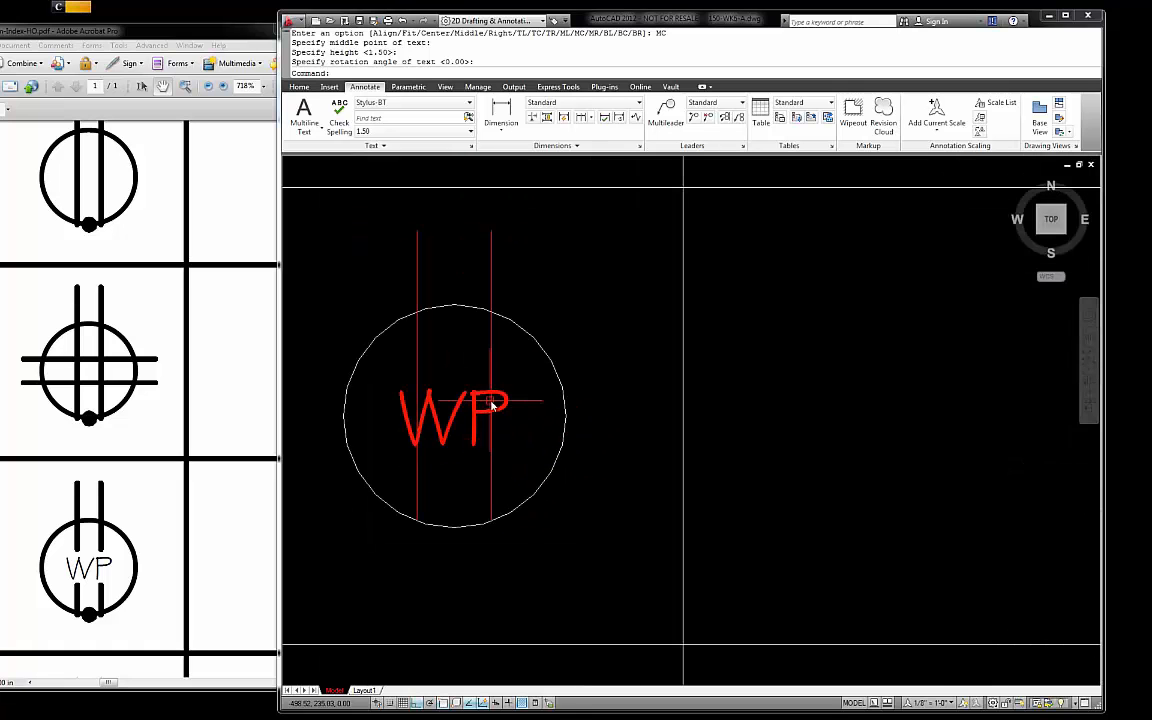
pyautogui.scroll(3, 435, 400)
pyautogui.scroll(-2, 556, 390)
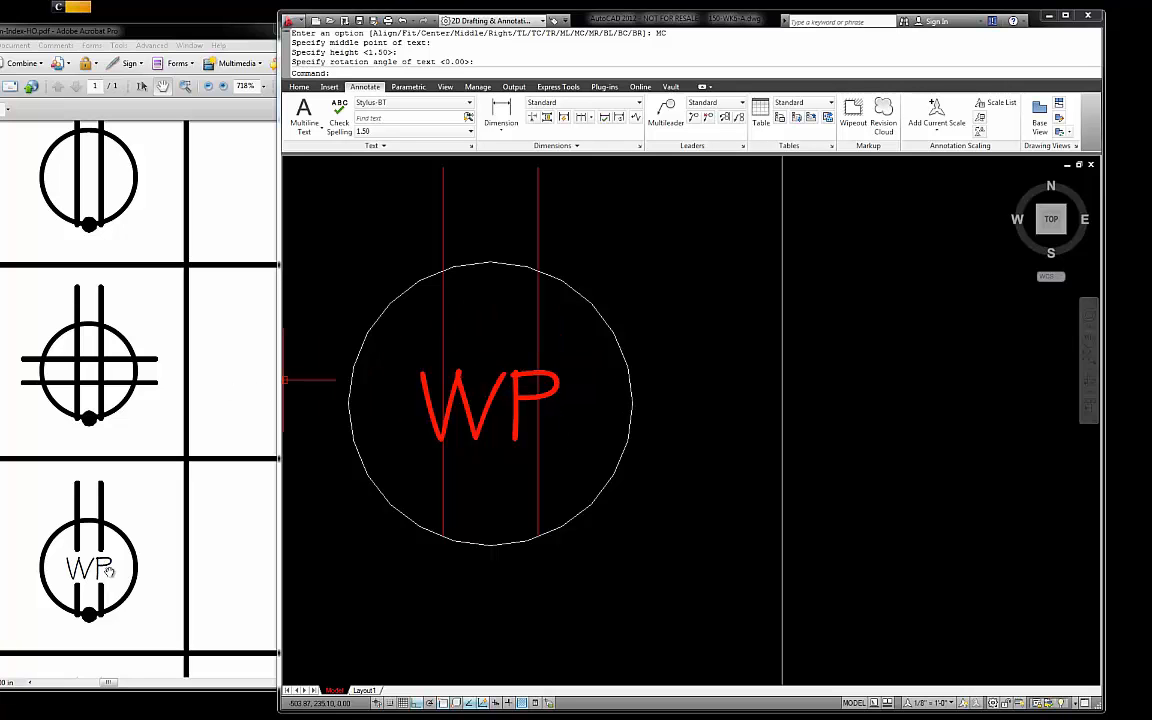
pyautogui.moveTo(105, 562); pyautogui.dragTo(106, 331)
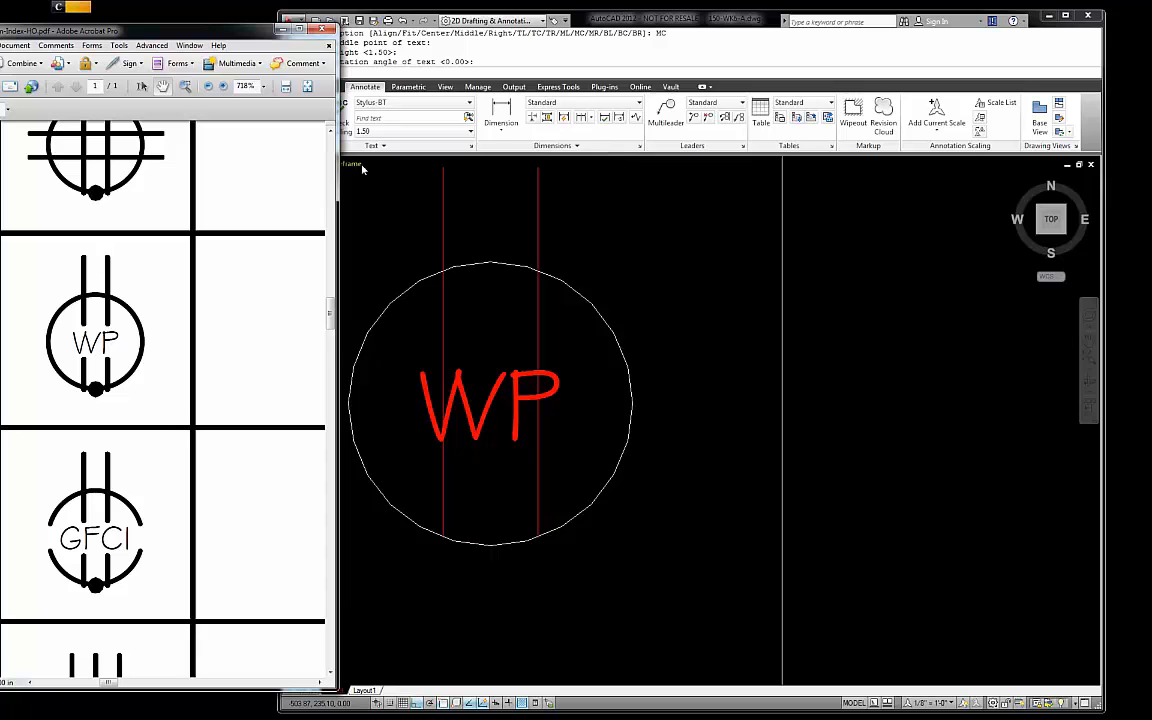
pyautogui.click(485, 50)
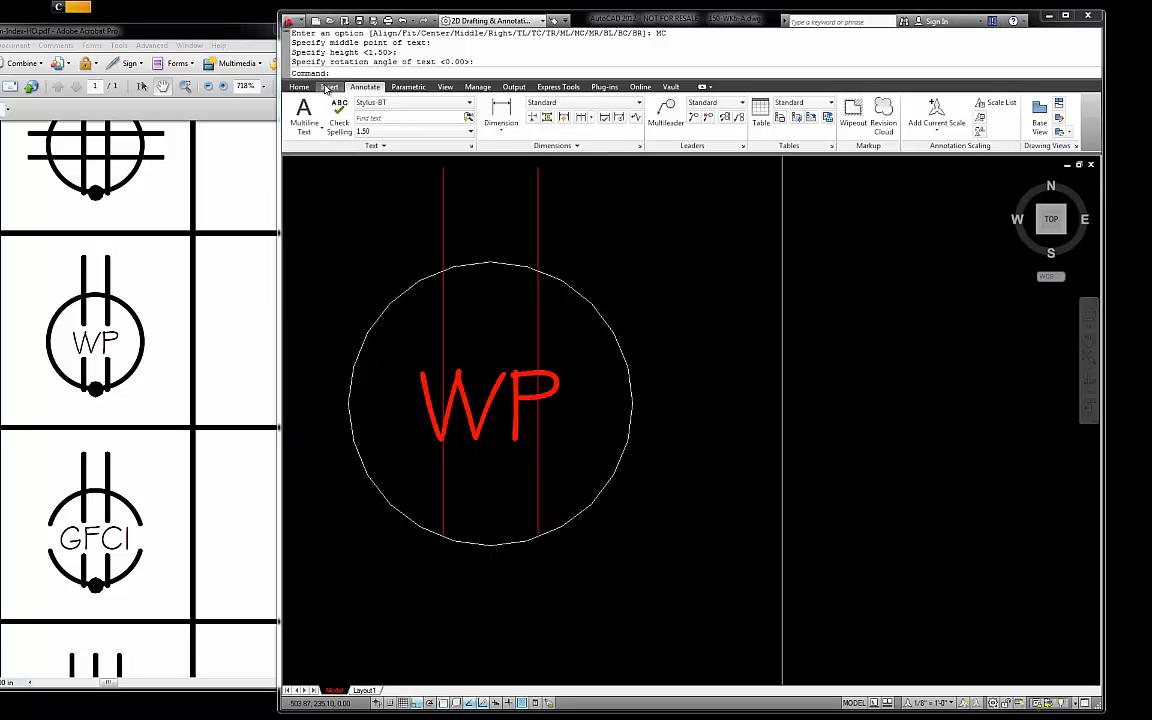
# - Trim the two vertical lines where they pass through the WP text, using the text as the cutting edge
pyautogui.click(299, 87)
pyautogui.click(520, 102)
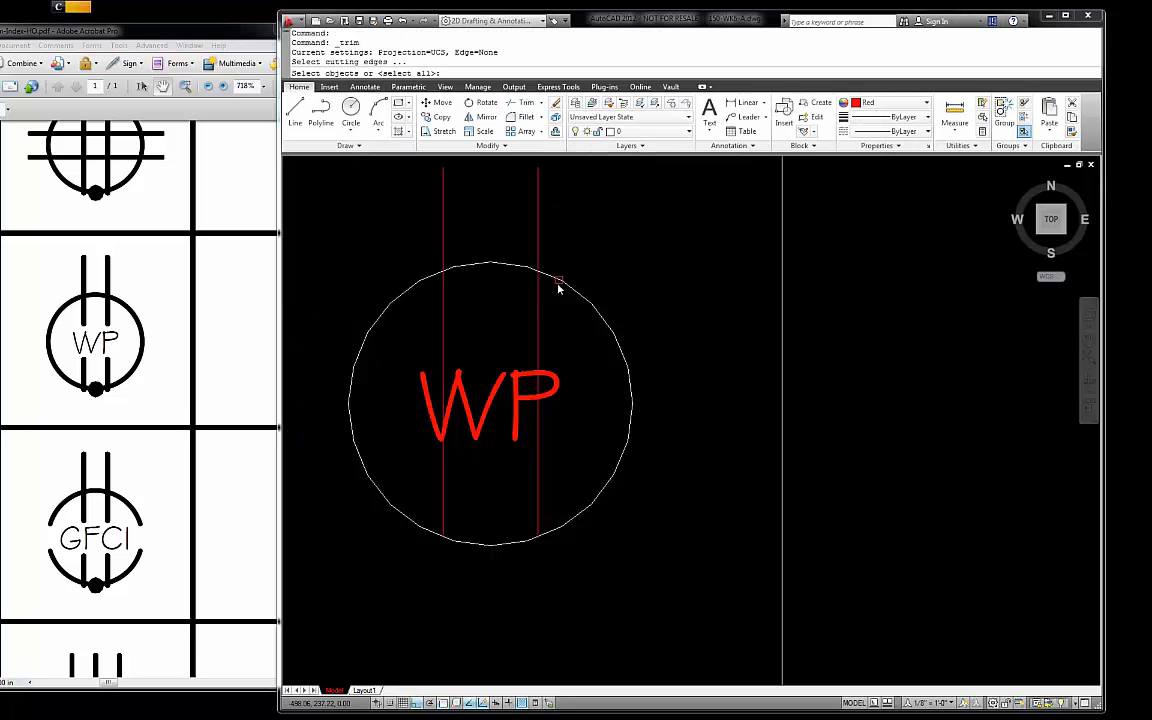
pyautogui.click(518, 395)
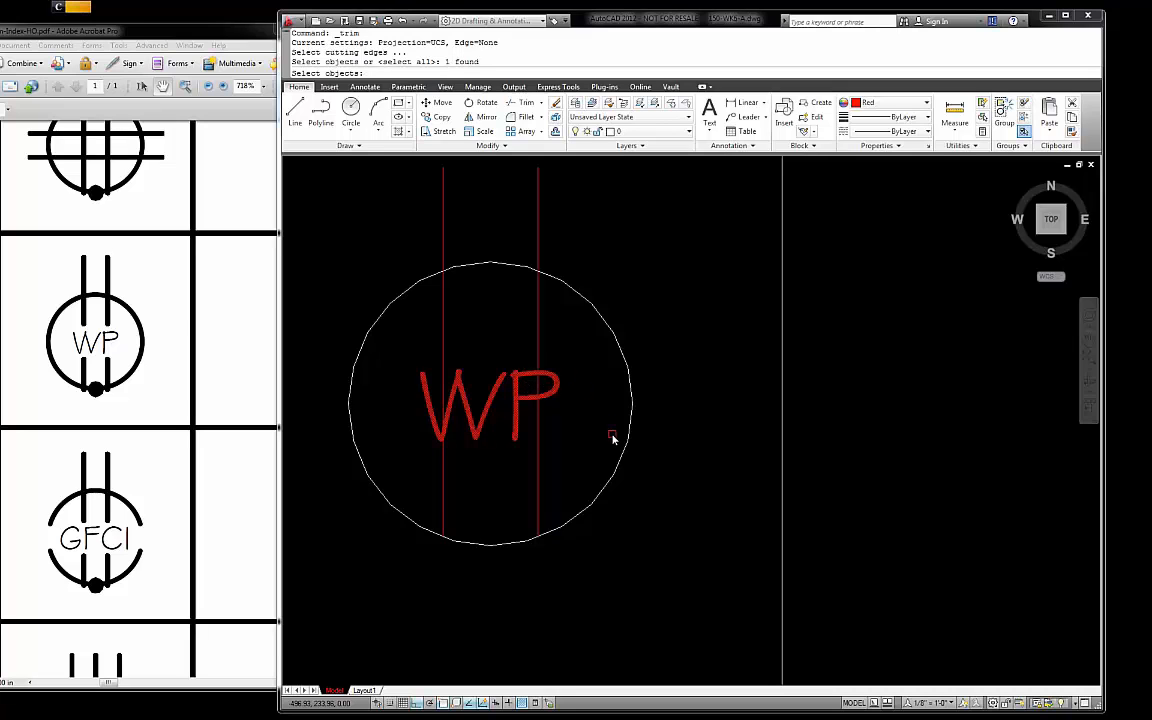
pyautogui.press('Return')
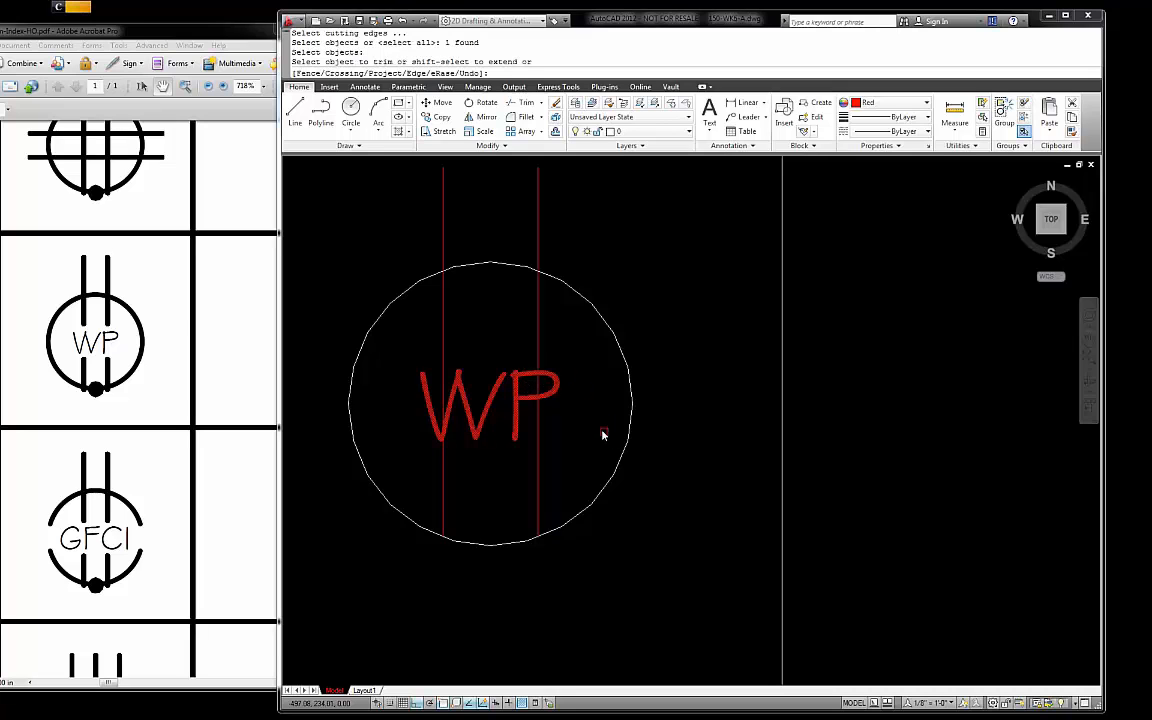
pyautogui.click(537, 393)
pyautogui.click(443, 397)
pyautogui.press('Escape')
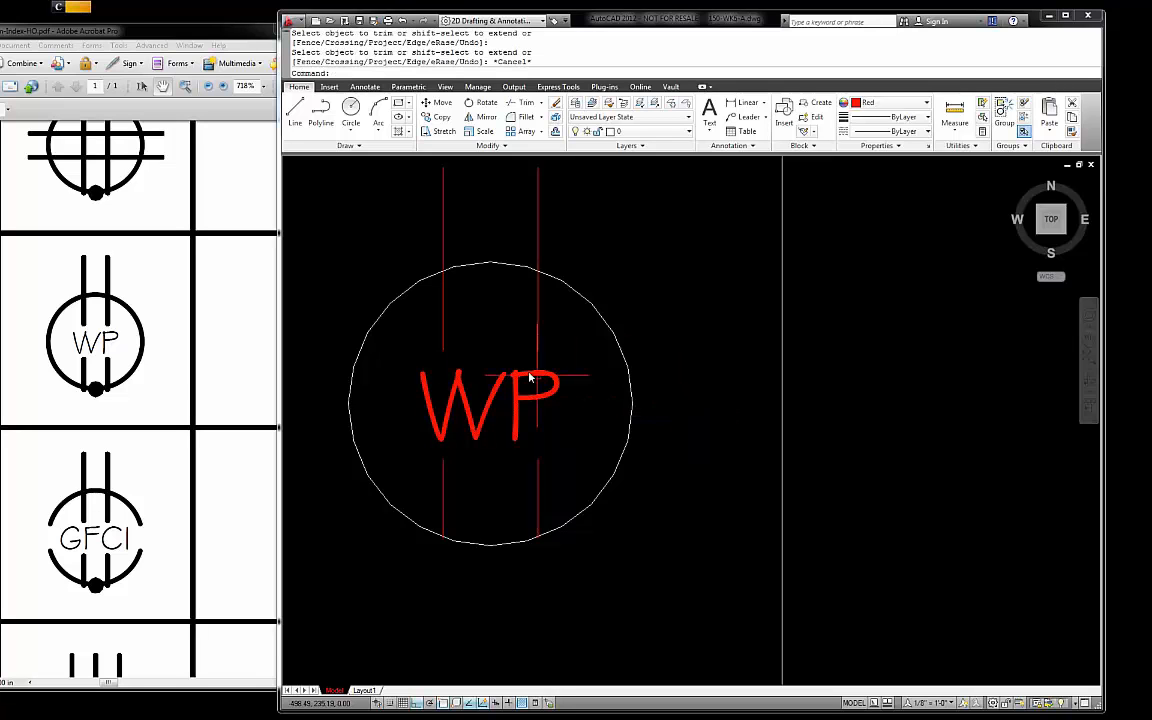
# - Draw a temporary rectangle around the WP text to illustrate its trim boundary, and erase it
pyautogui.click(400, 104)
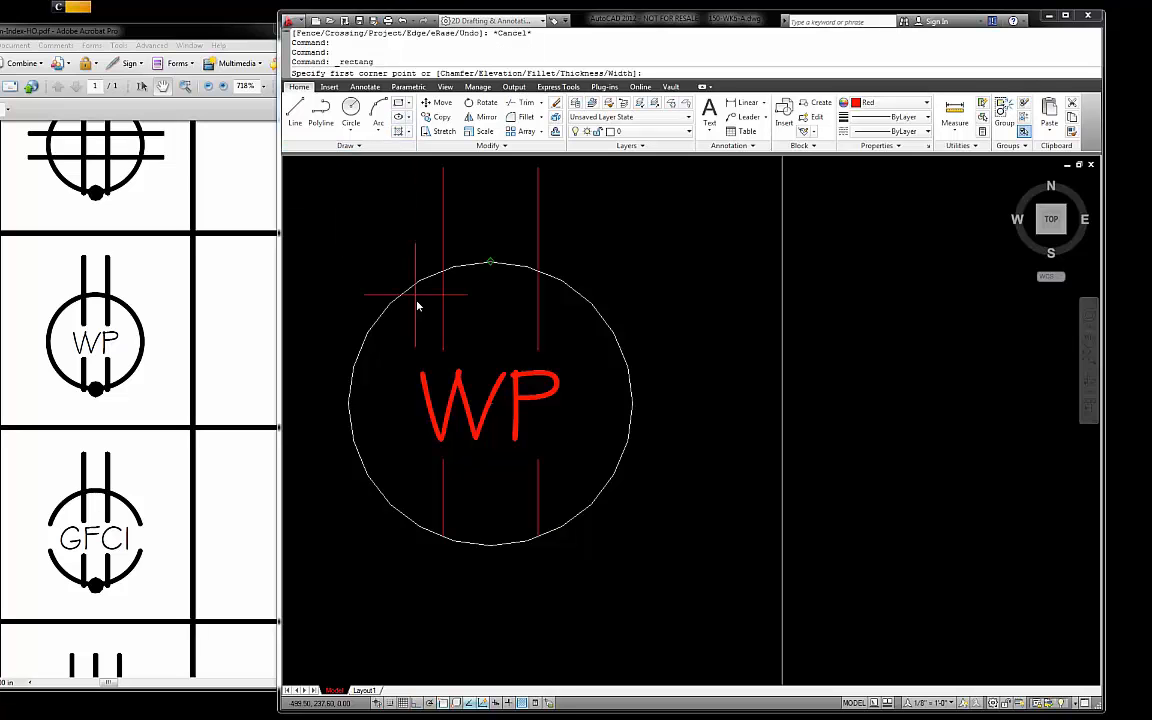
pyautogui.click(390, 351)
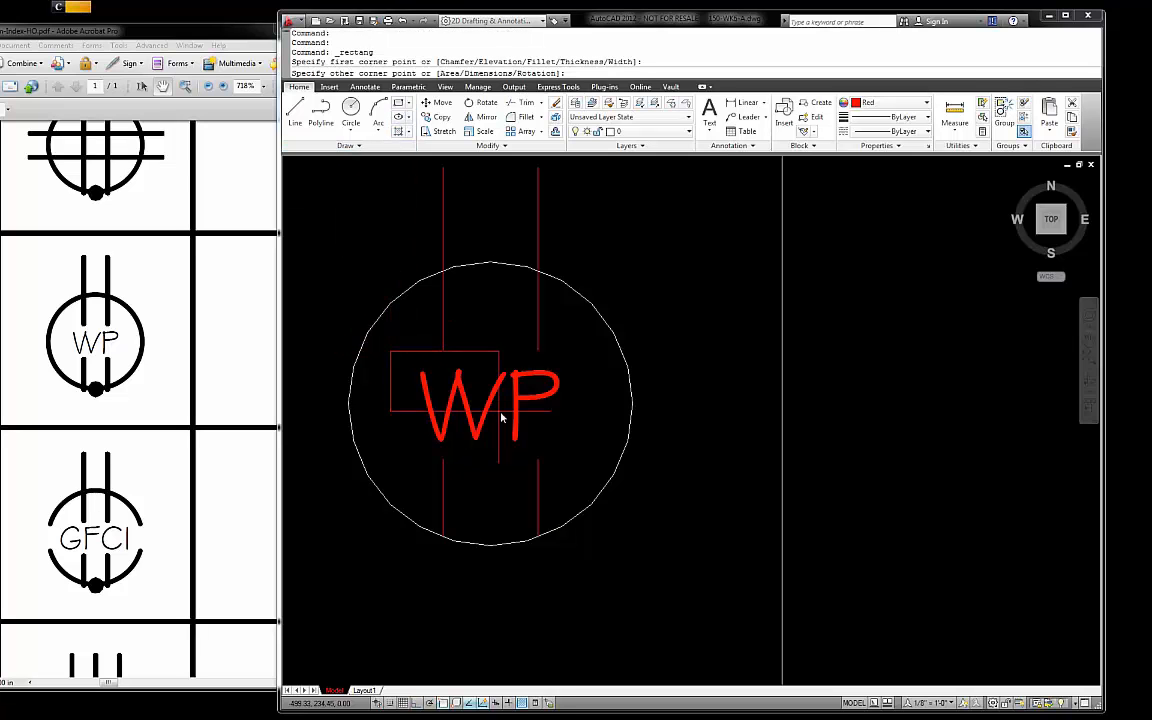
pyautogui.click(591, 460)
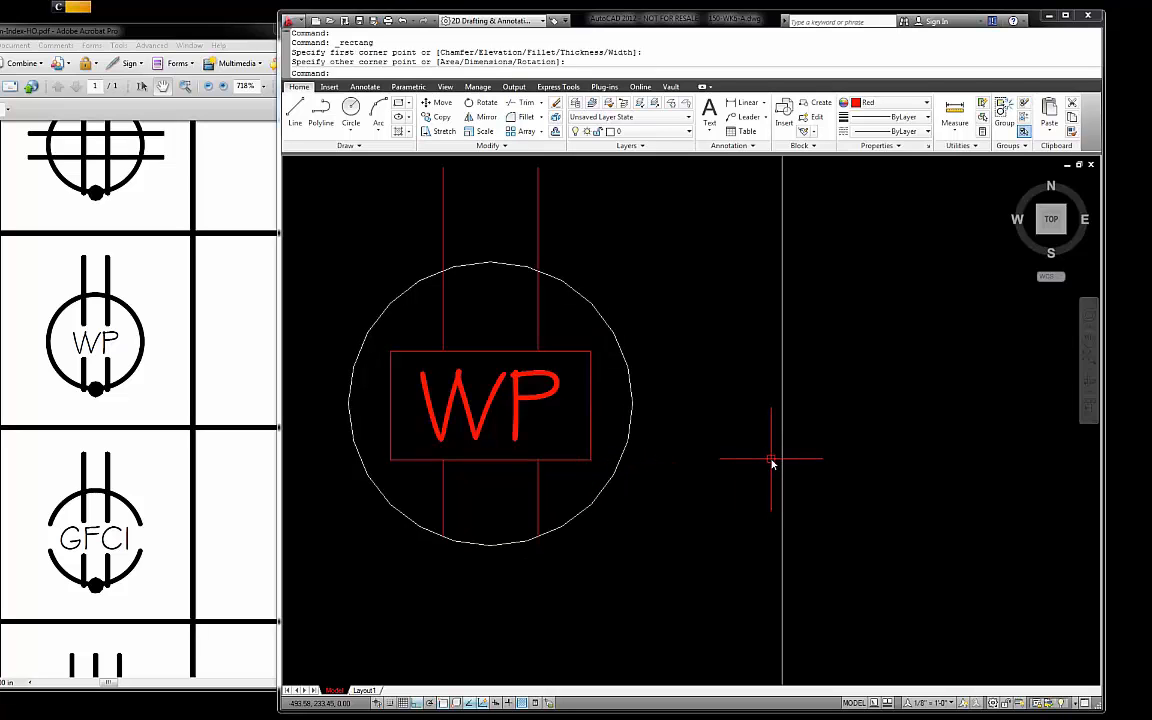
pyautogui.press('Escape')
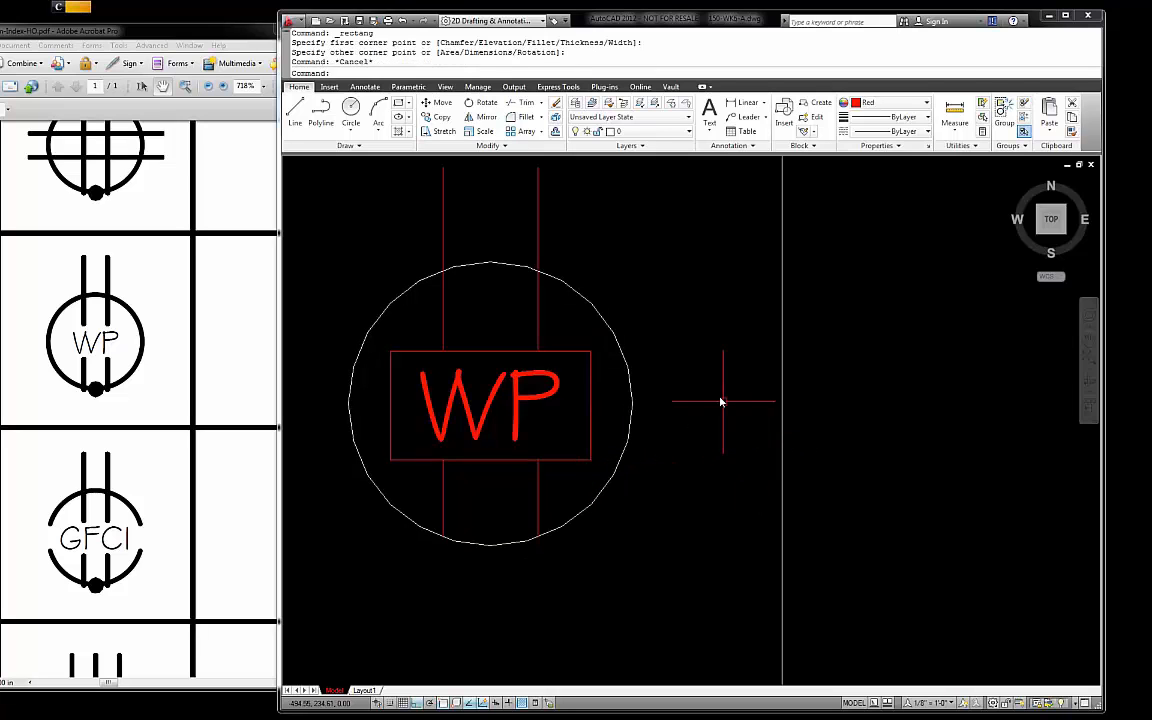
pyautogui.click(590, 393)
pyautogui.press('Delete')
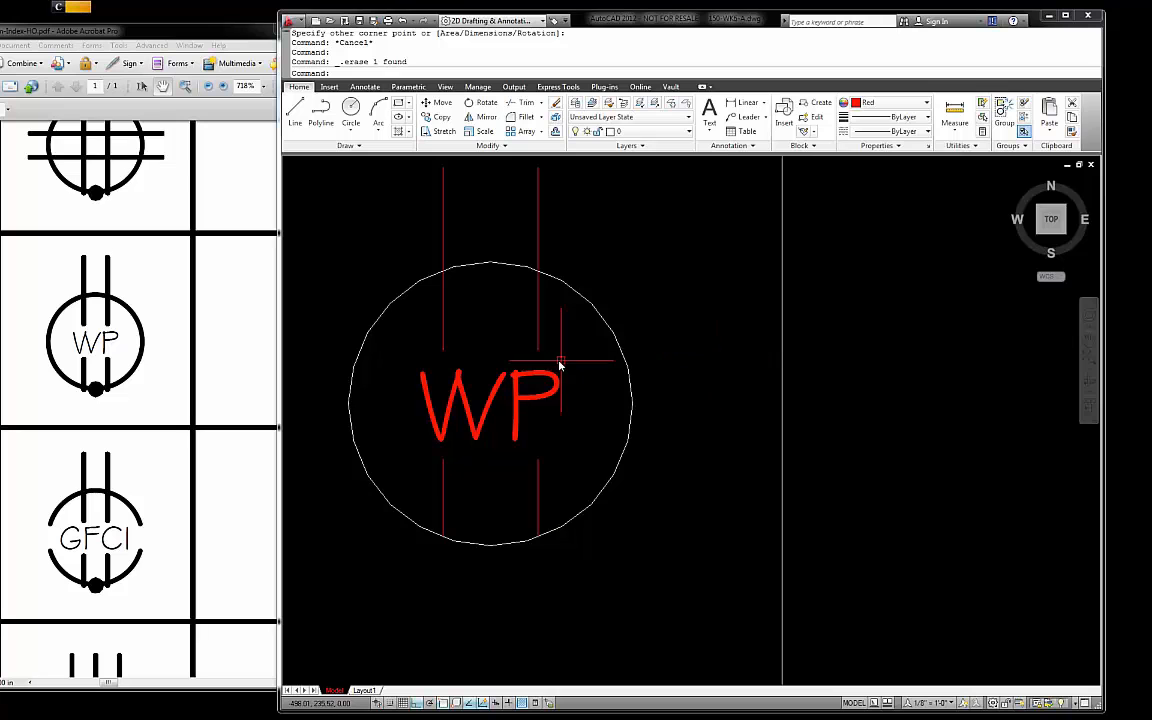
# - Change the color of the WP text in the weatherproof symbol to green
pyautogui.click(460, 408)
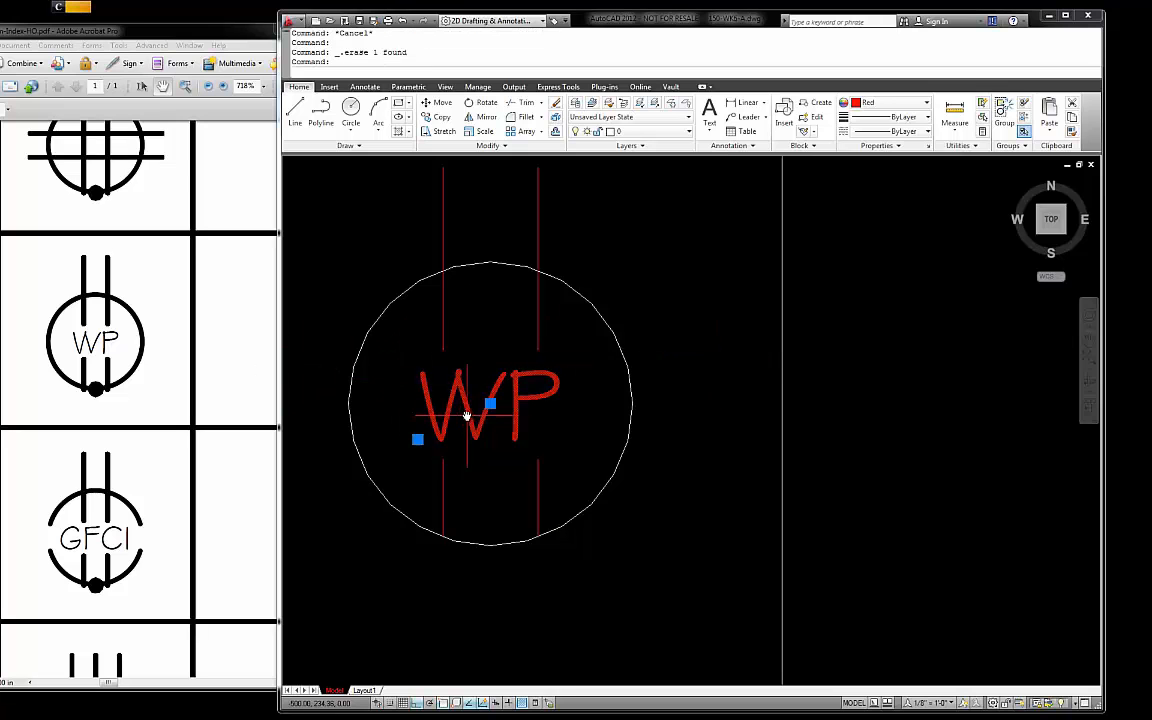
pyautogui.press('Escape')
pyautogui.click(555, 390)
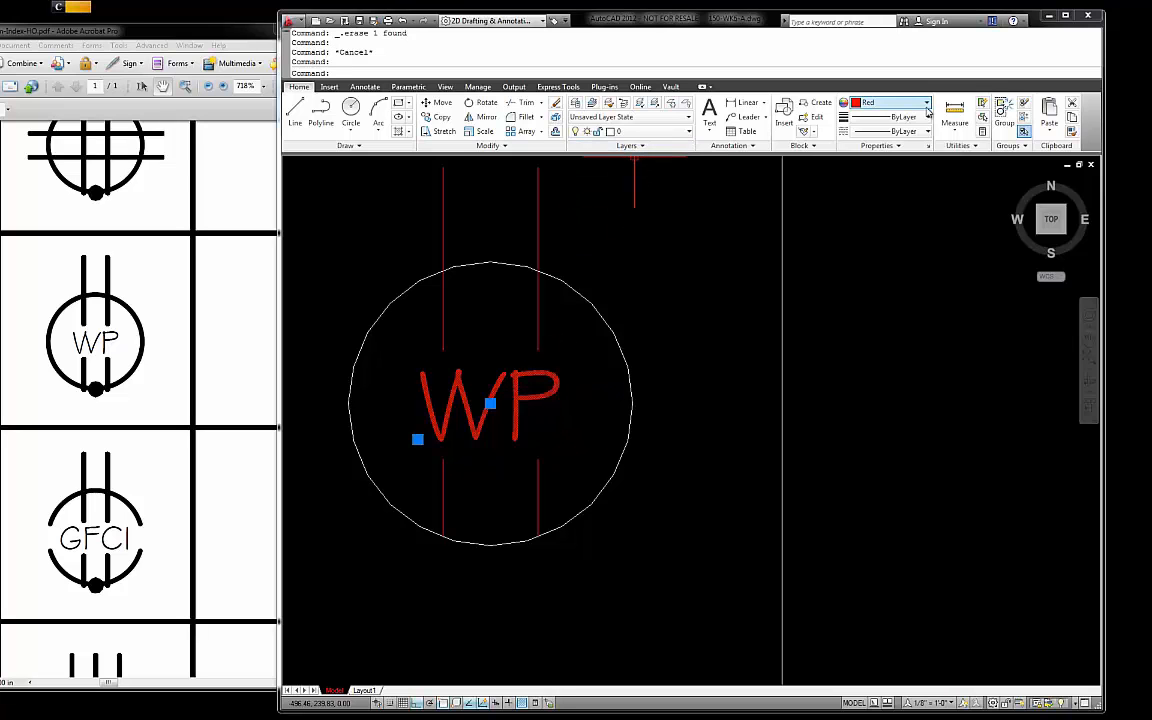
pyautogui.click(885, 102)
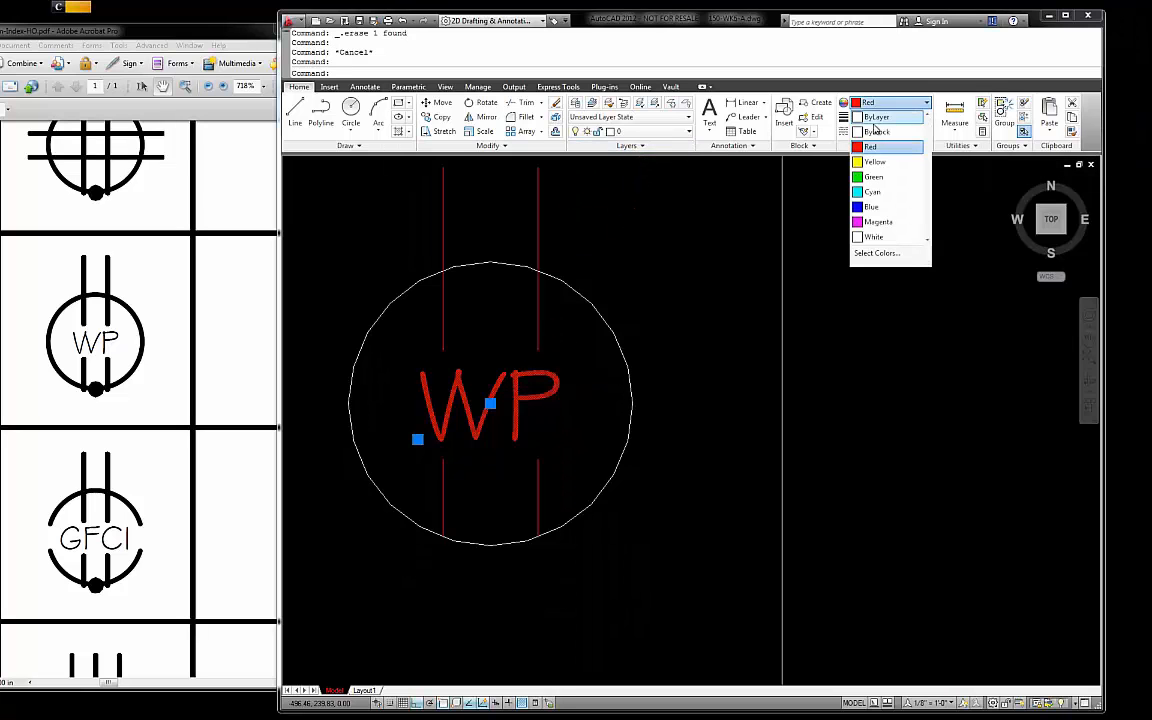
pyautogui.click(873, 178)
pyautogui.press('Escape')
pyautogui.scroll(-3, 650, 330)
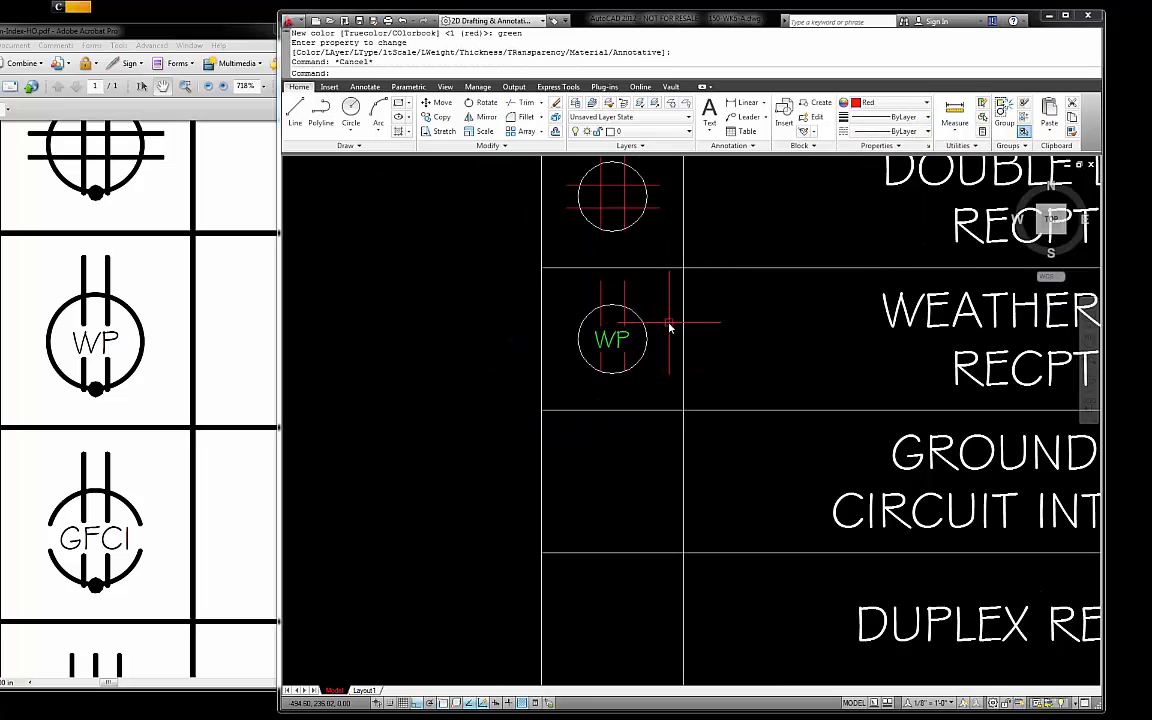
pyautogui.scroll(2, 660, 327)
pyautogui.scroll(3, 600, 365)
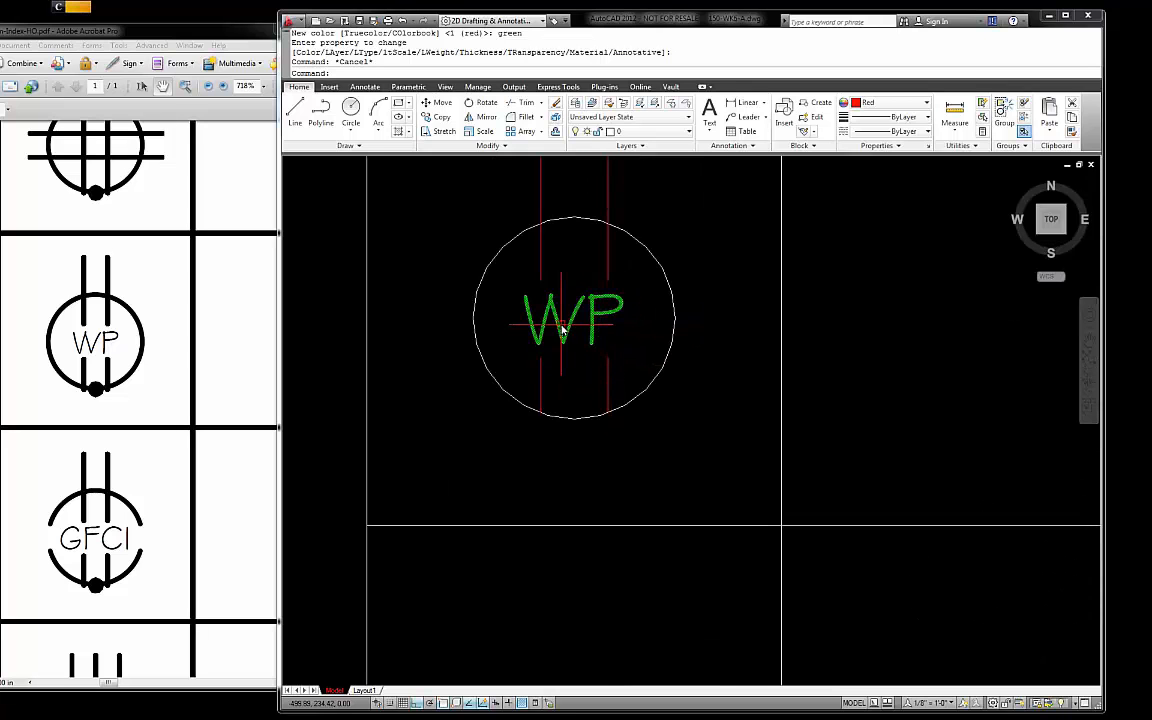
pyautogui.scroll(-5, 578, 335)
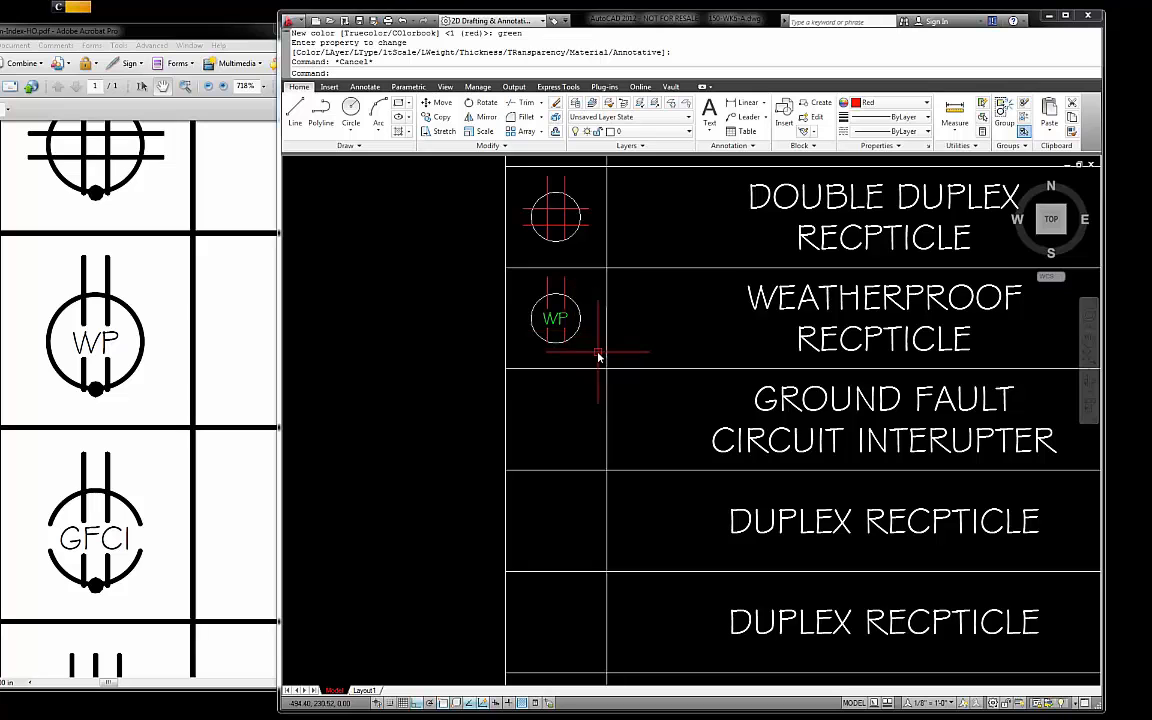
pyautogui.scroll(3, 604, 338)
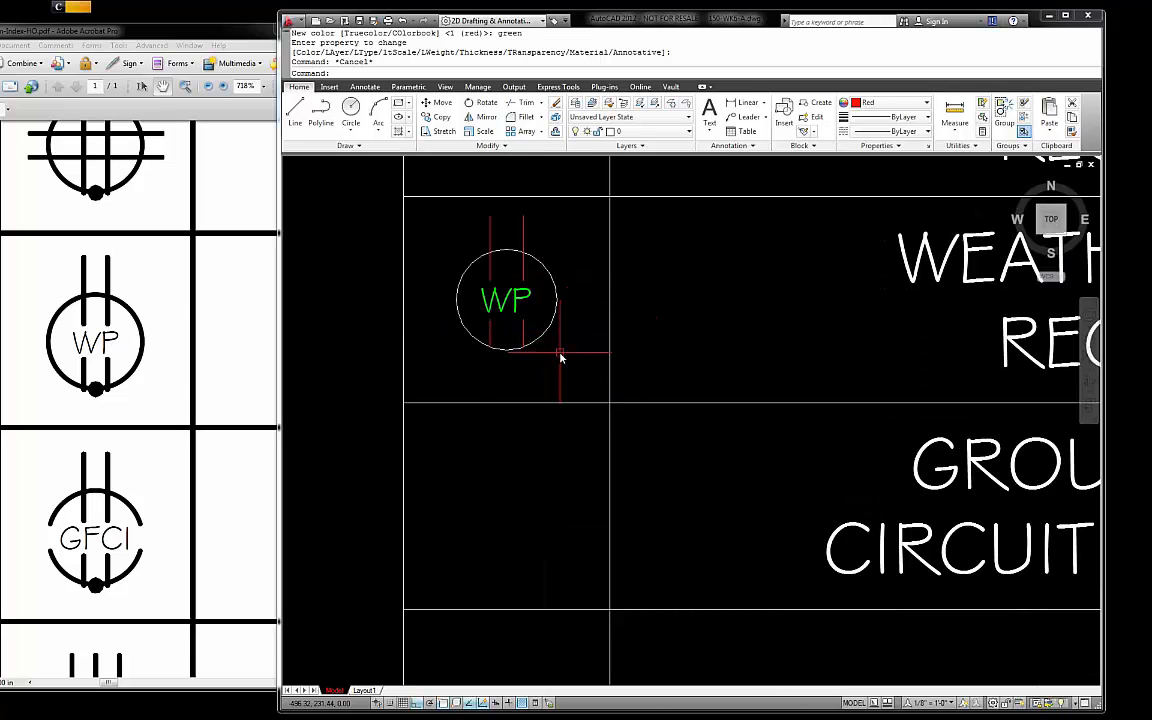
pyautogui.scroll(-4, 580, 328)
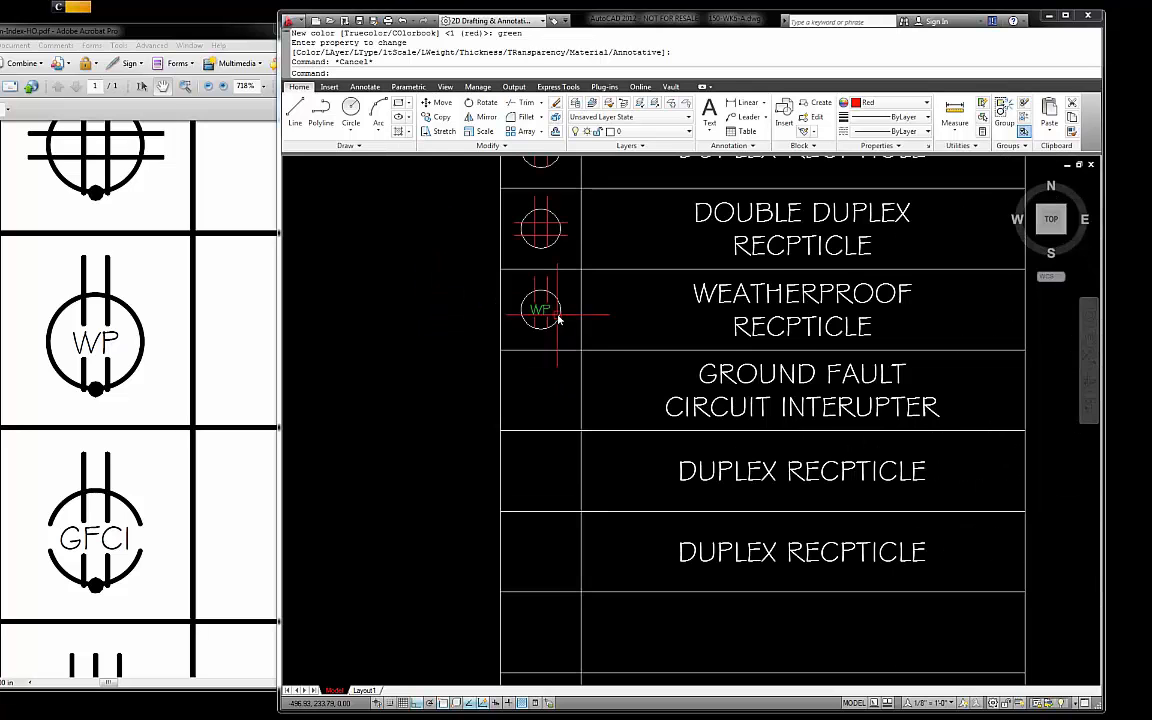
pyautogui.scroll(2, 560, 332)
pyautogui.click(565, 333)
pyautogui.click(515, 293)
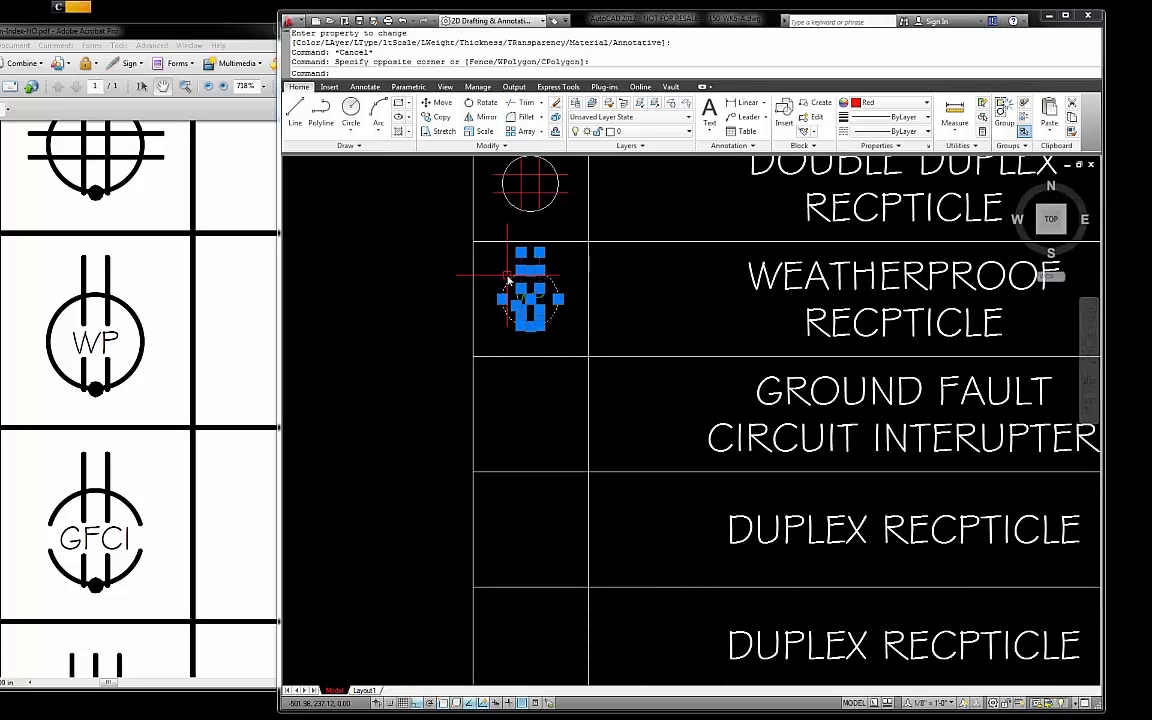
pyautogui.moveTo(521, 291)
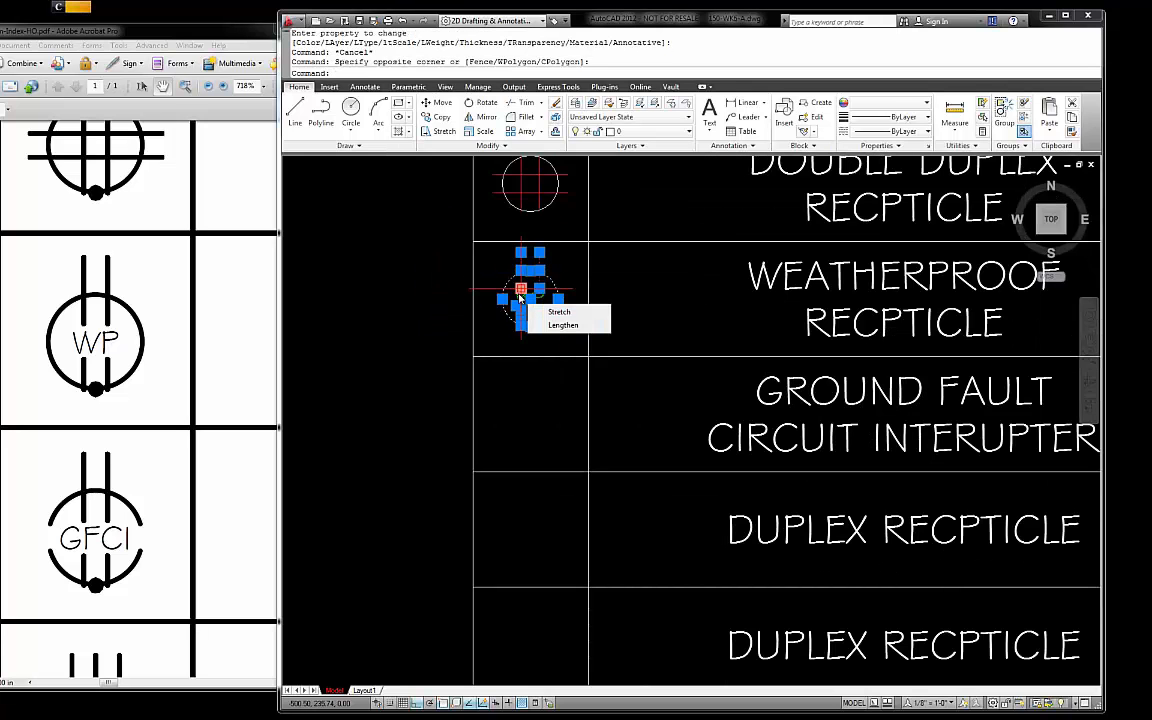
pyautogui.press('Escape')
pyautogui.click(564, 344)
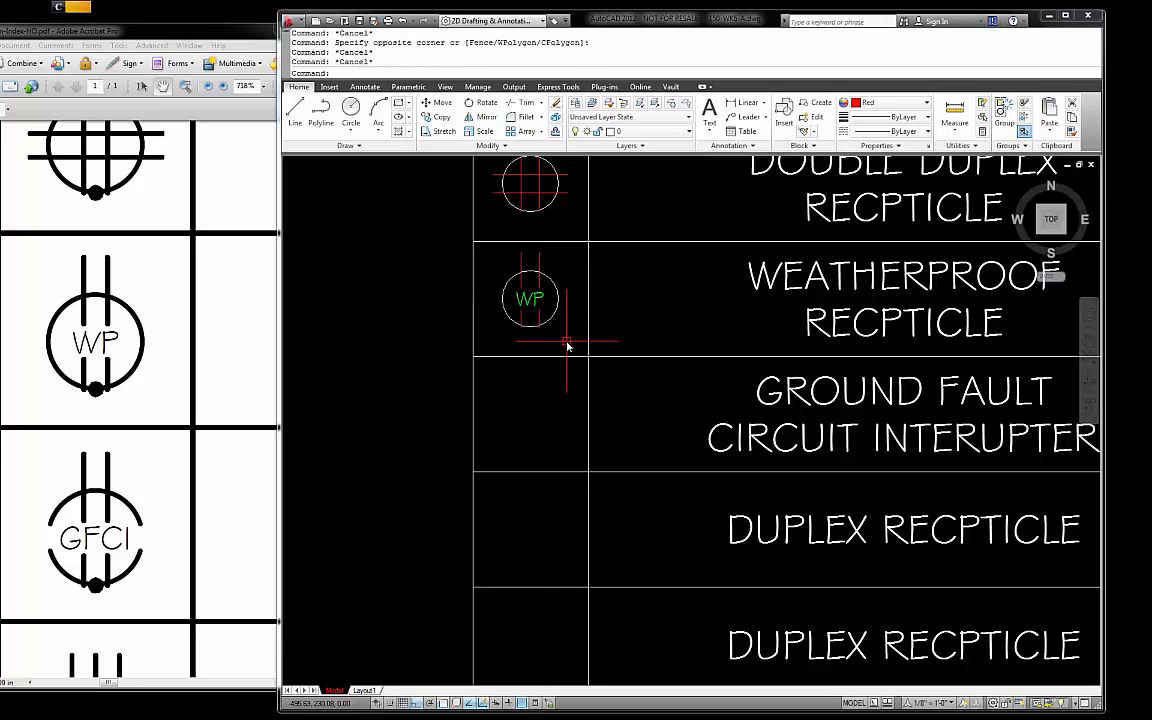
pyautogui.click(412, 222)
pyautogui.moveTo(521, 297)
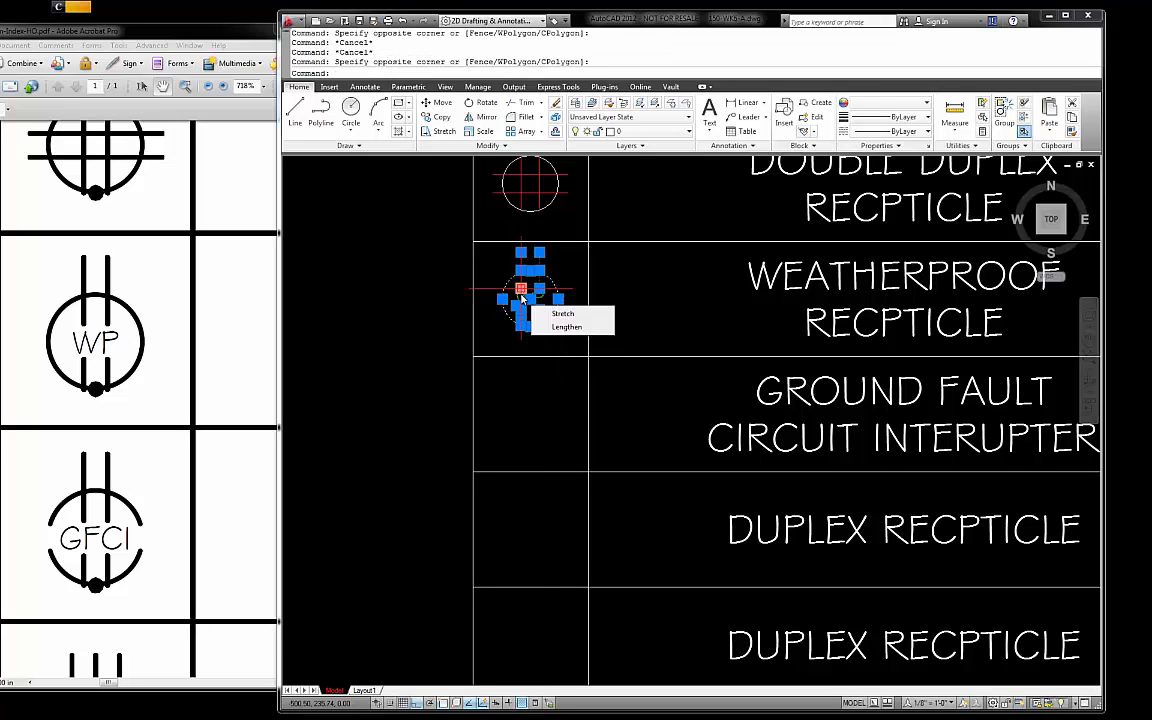
pyautogui.press('Escape')
# - Copy the whole weatherproof symbol one row down into the ground fault circuit interrupter cell, using the row corners as reference points
pyautogui.click(571, 327)
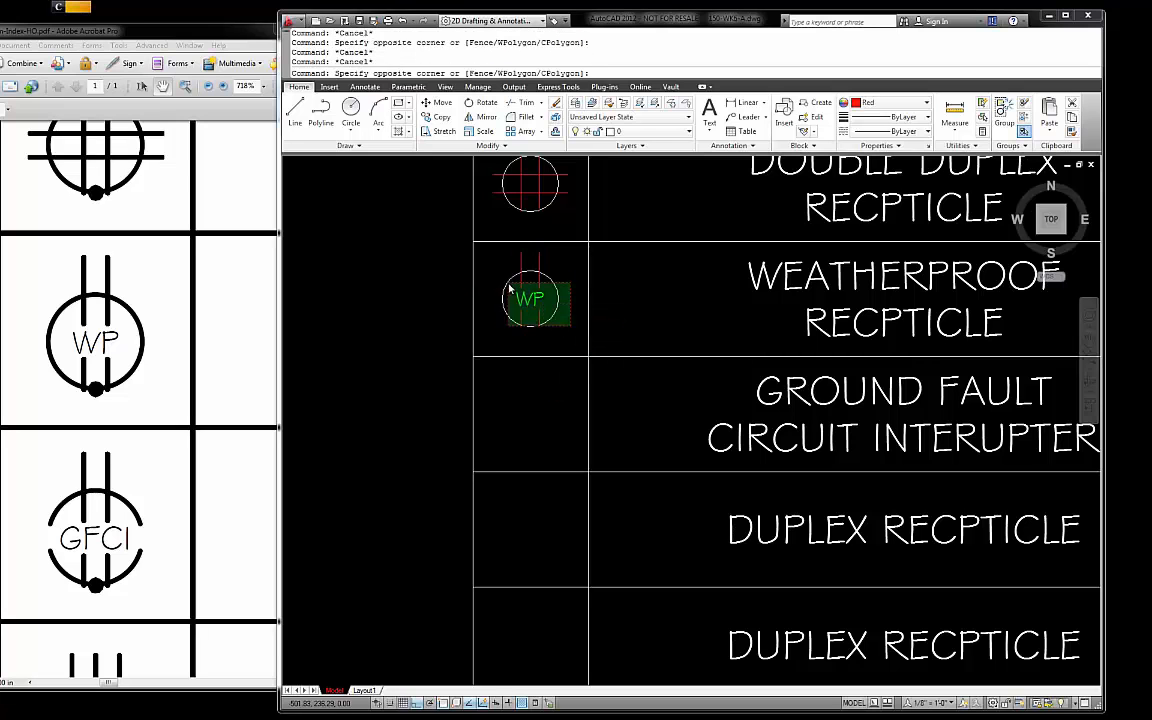
pyautogui.click(501, 274)
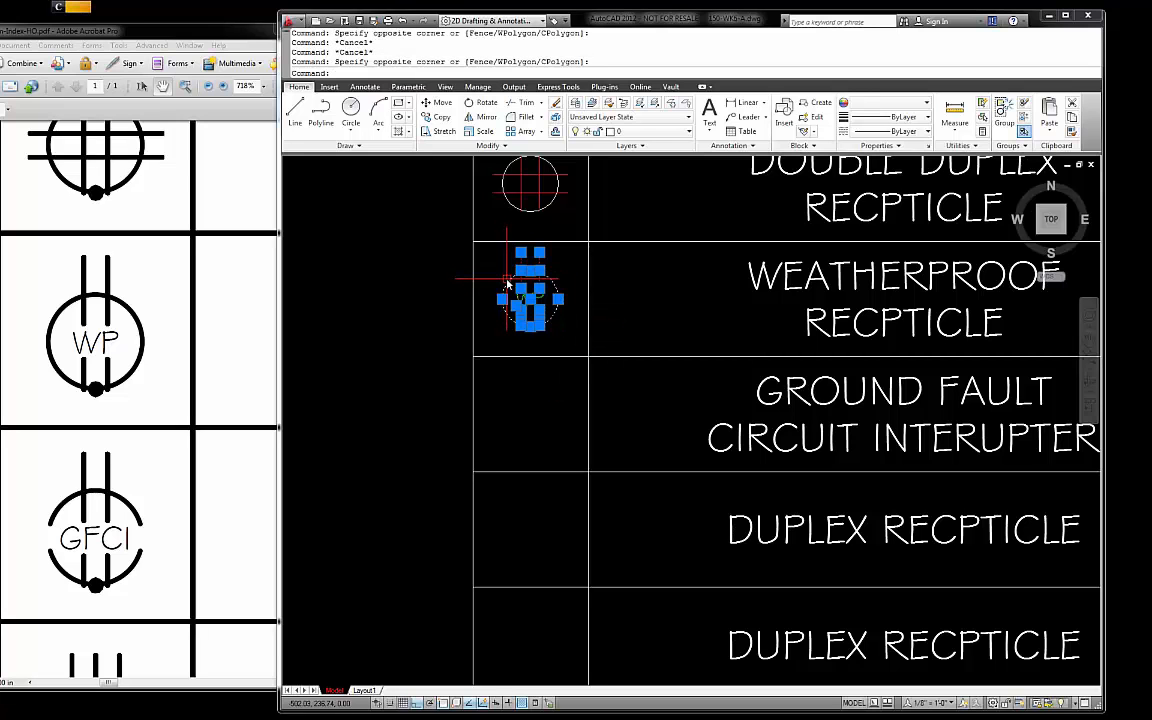
pyautogui.write('C')
pyautogui.press('Return')
pyautogui.click(527, 298)
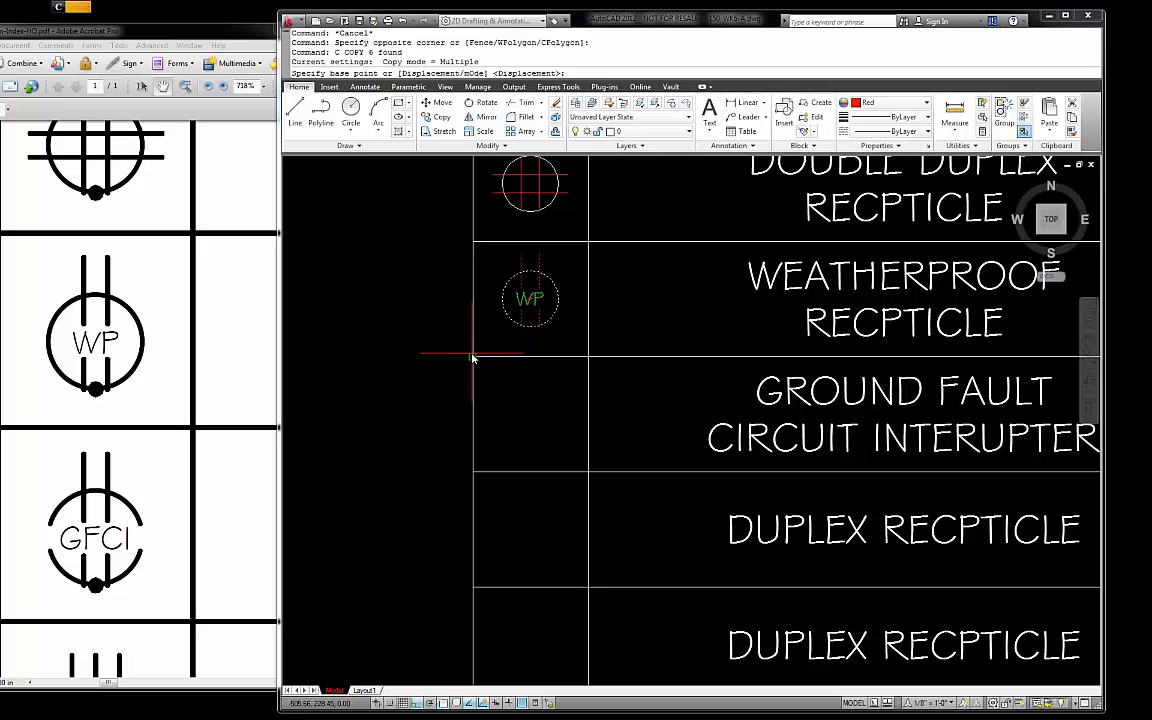
pyautogui.click(479, 414)
pyautogui.press('Escape')
# - Replace the copied symbol's WP text in the ground fault row with "GFCI"
pyautogui.scroll(3, 540, 432)
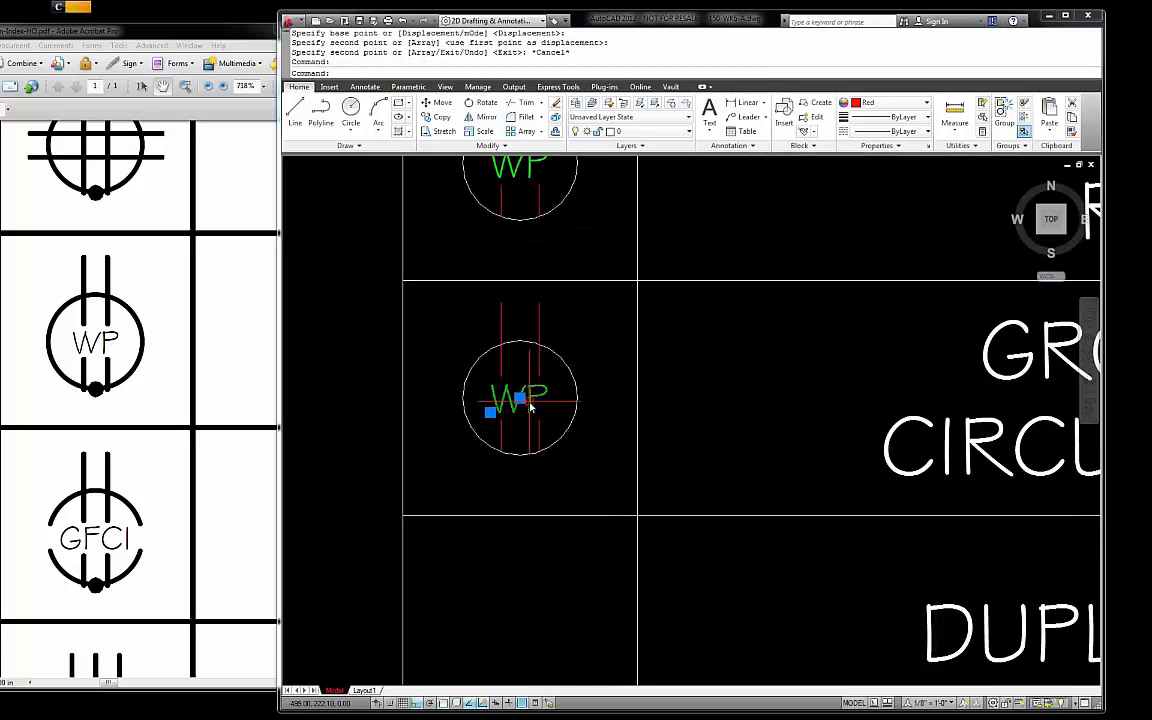
pyautogui.doubleClick(522, 404)
pyautogui.click(543, 402)
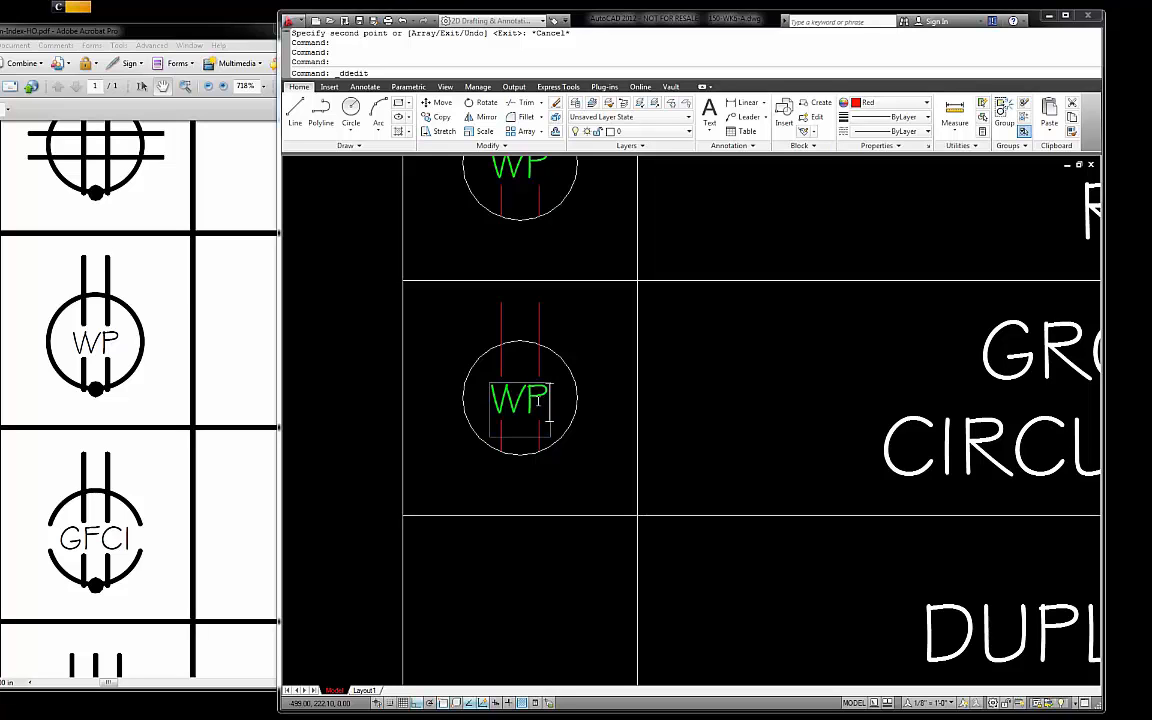
pyautogui.moveTo(549, 410); pyautogui.dragTo(492, 403)
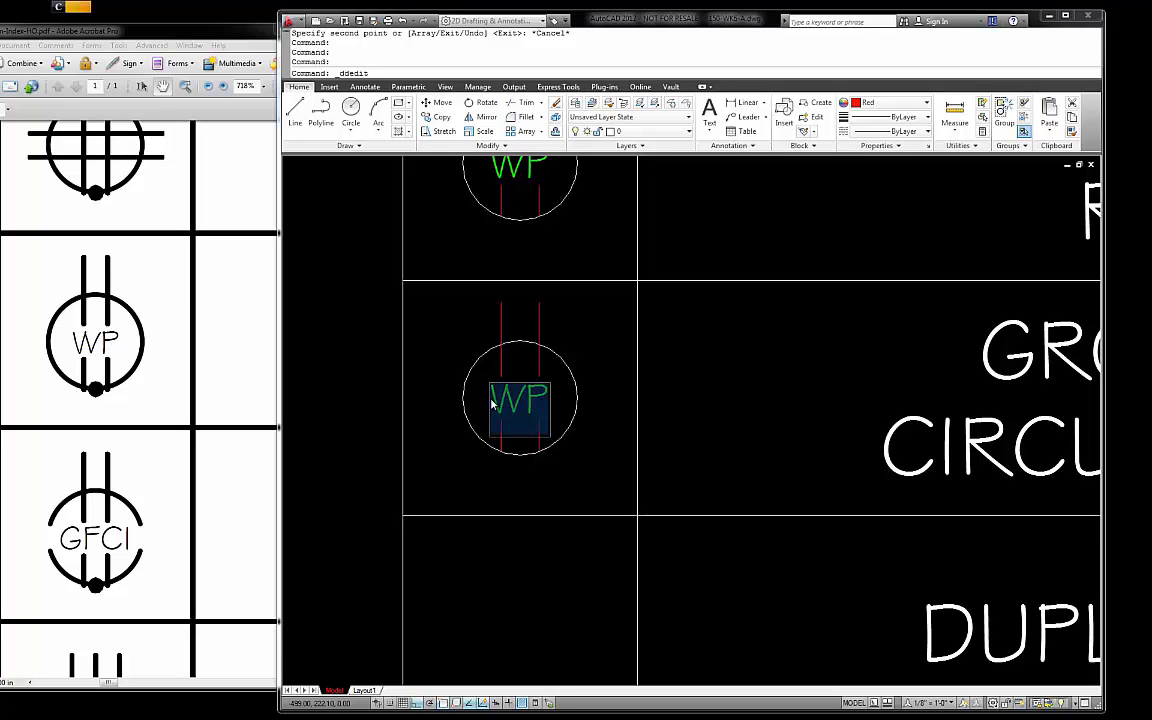
pyautogui.write('GFCI')
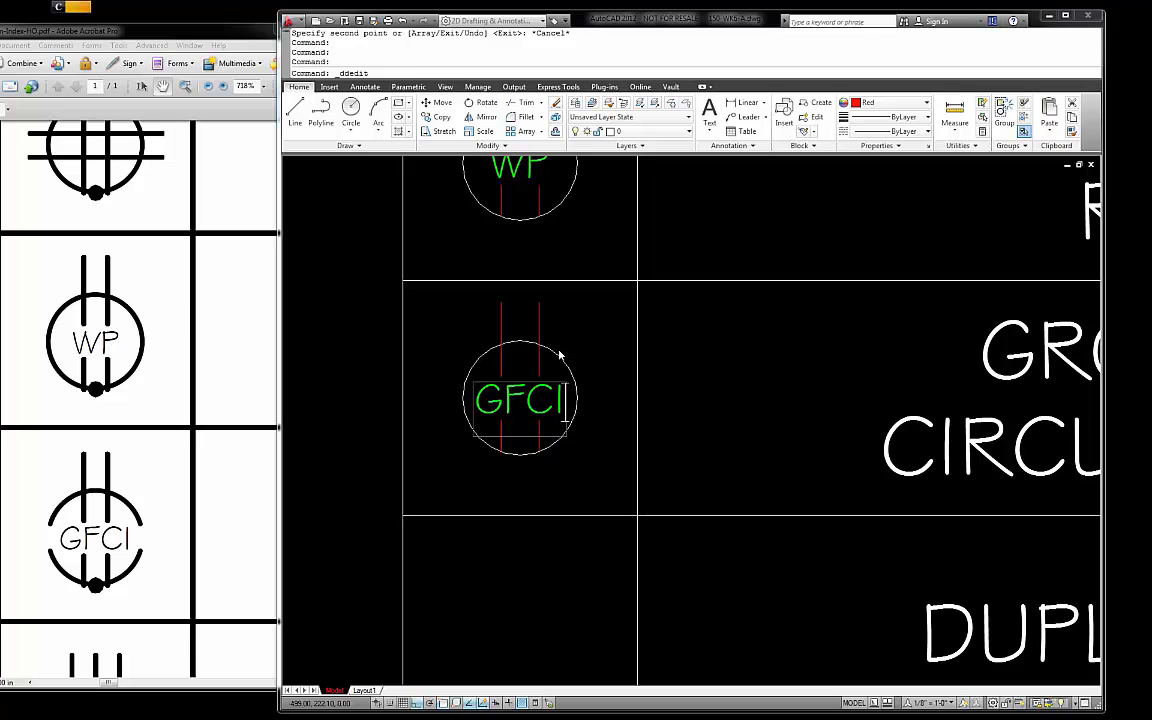
pyautogui.press('Return')
pyautogui.press('Escape')
pyautogui.scroll(-5, 556, 315)
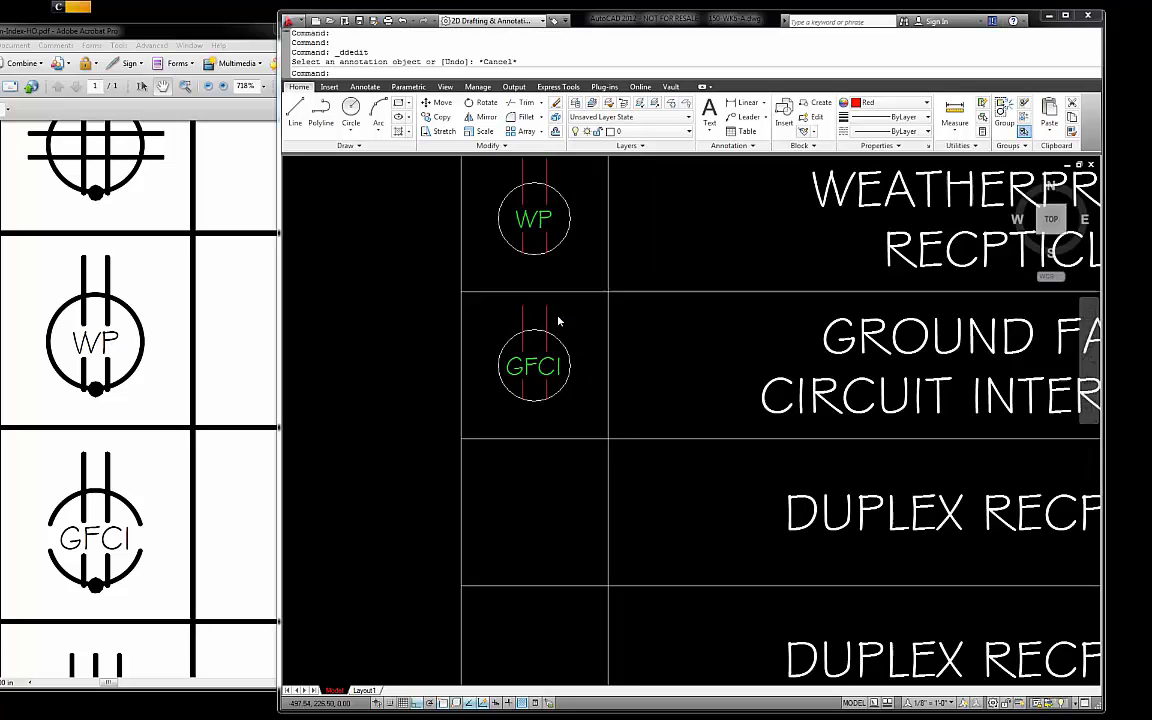
# - Switch to the reference PDF and examine the GFCI symbol and the symbols in the rows below it
pyautogui.click(243, 398)
pyautogui.scroll(-6, 210, 400)
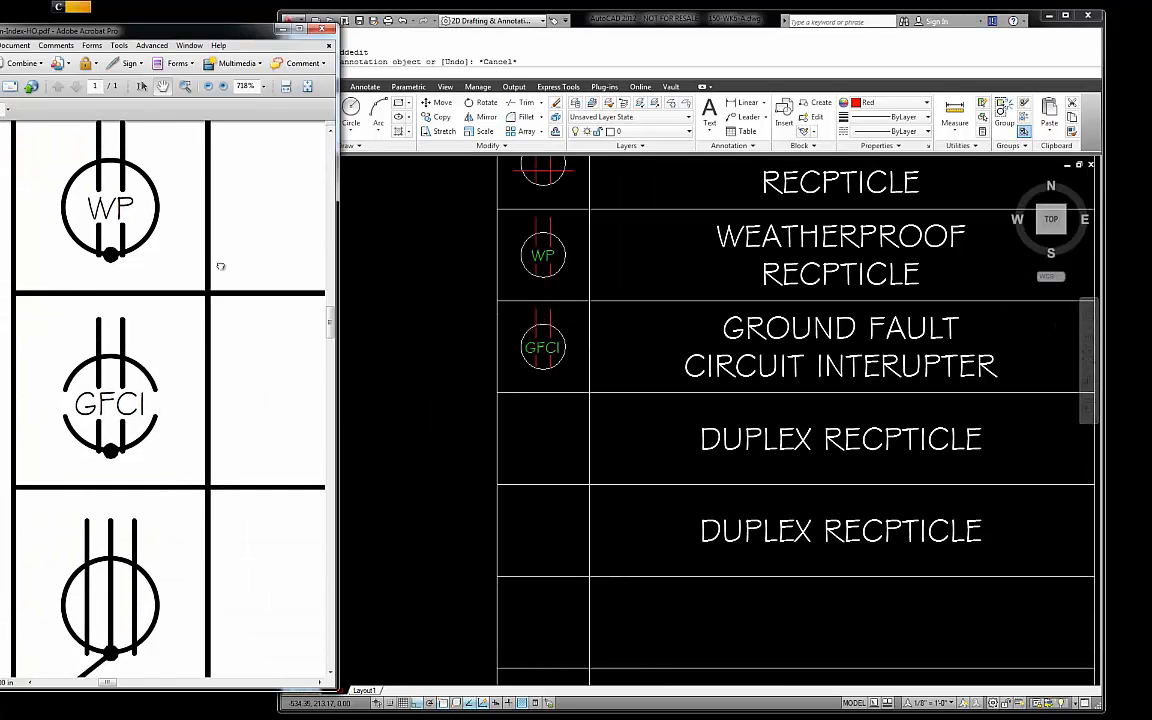
pyautogui.scroll(-2, 219, 317)
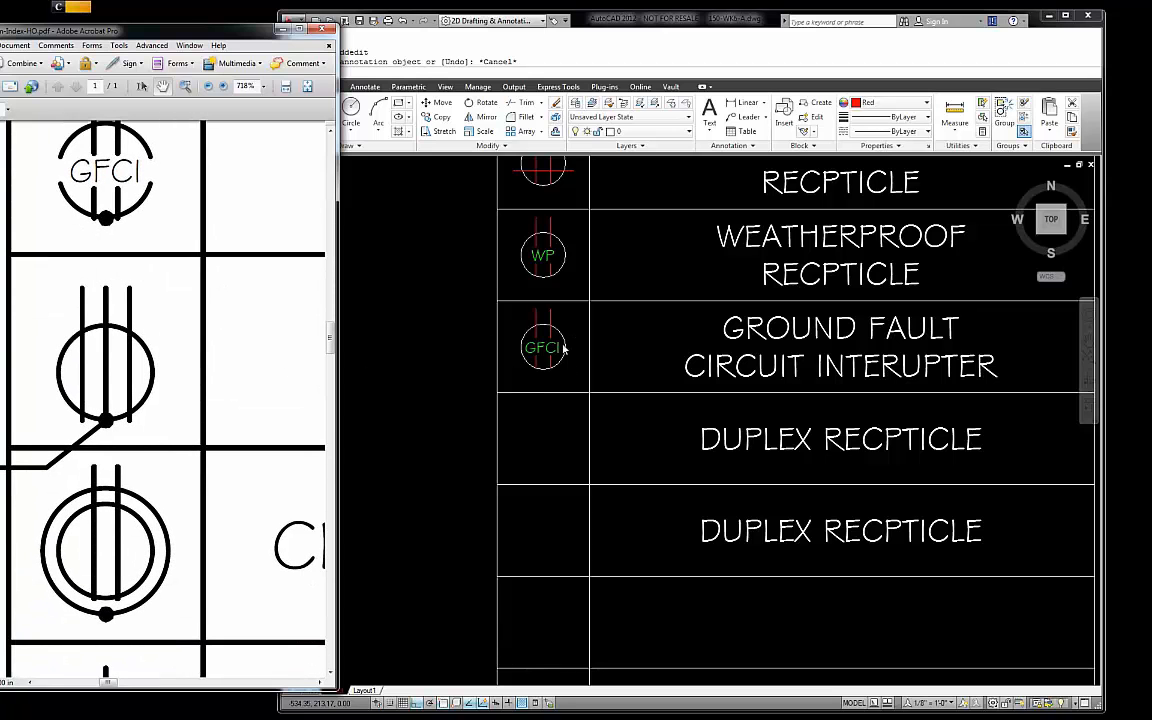
# - Copy the first row's duplex receptacle symbol into the two empty duplex receptacle rows below the GFCI row, using the row corners as reference points
pyautogui.click(468, 347)
pyautogui.scroll(-2, 417, 393)
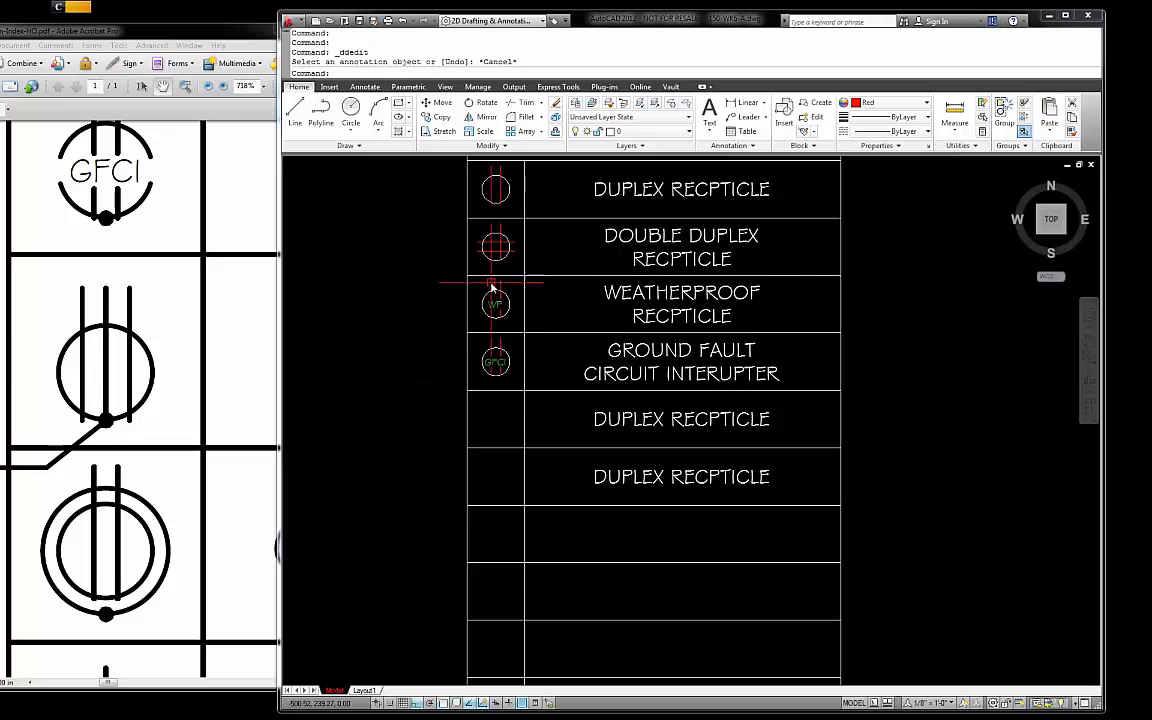
pyautogui.scroll(2, 506, 235)
pyautogui.scroll(-2, 490, 280)
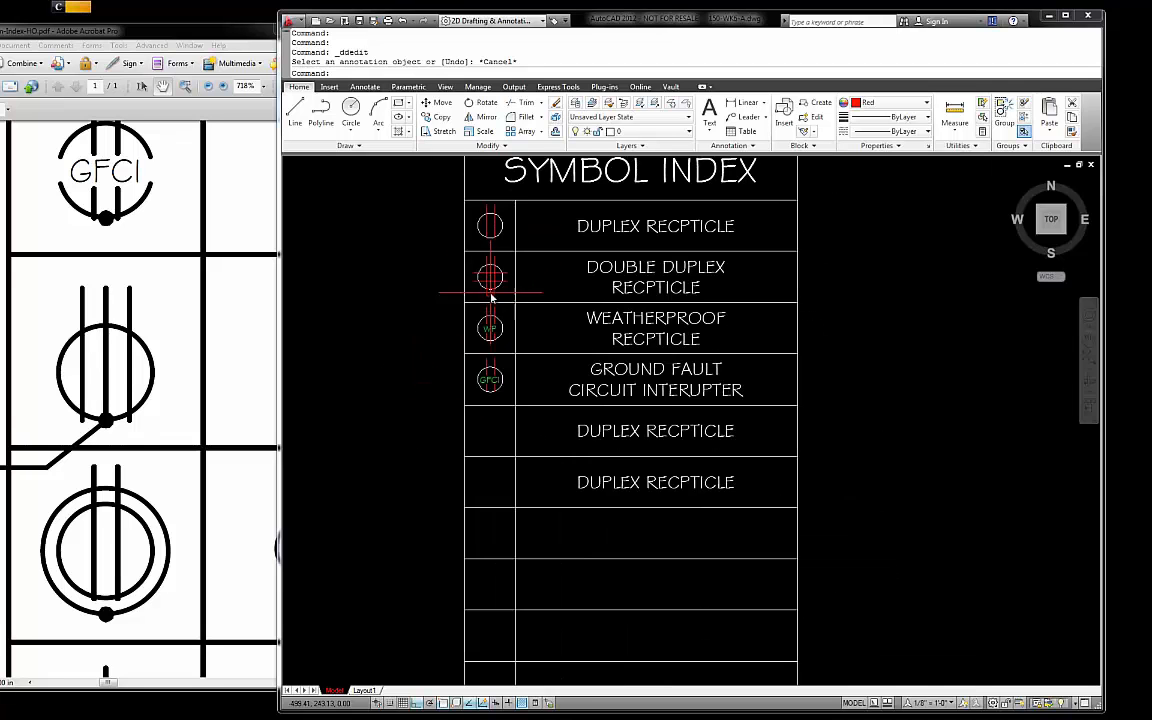
pyautogui.scroll(3, 497, 238)
pyautogui.click(505, 240)
pyautogui.click(463, 215)
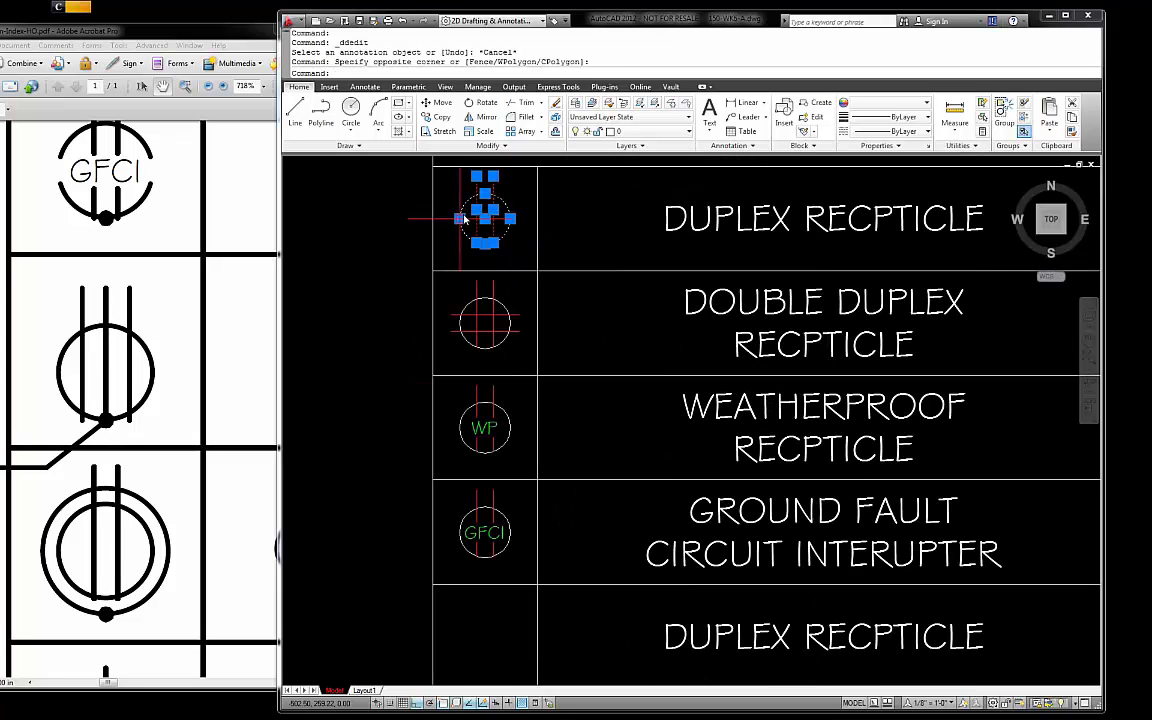
pyautogui.write('c')
pyautogui.press('Return')
pyautogui.click(460, 219)
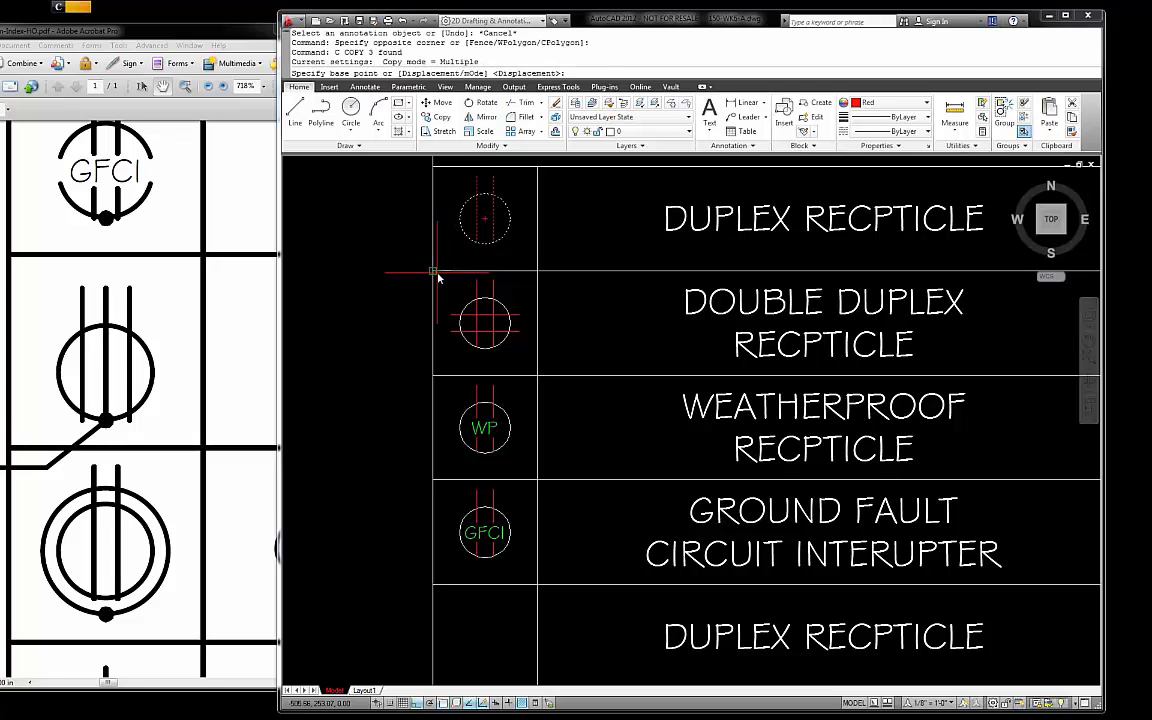
pyautogui.scroll(-4, 486, 242)
pyautogui.scroll(4, 470, 362)
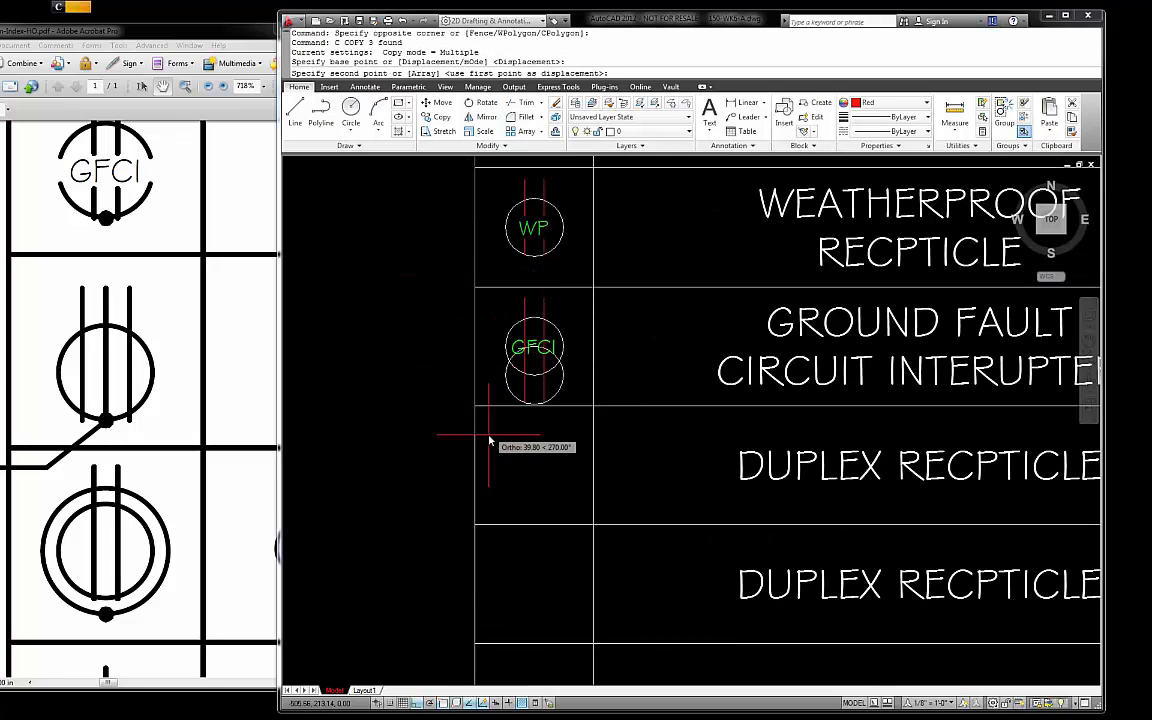
pyautogui.click(476, 527)
pyautogui.scroll(-4, 476, 527)
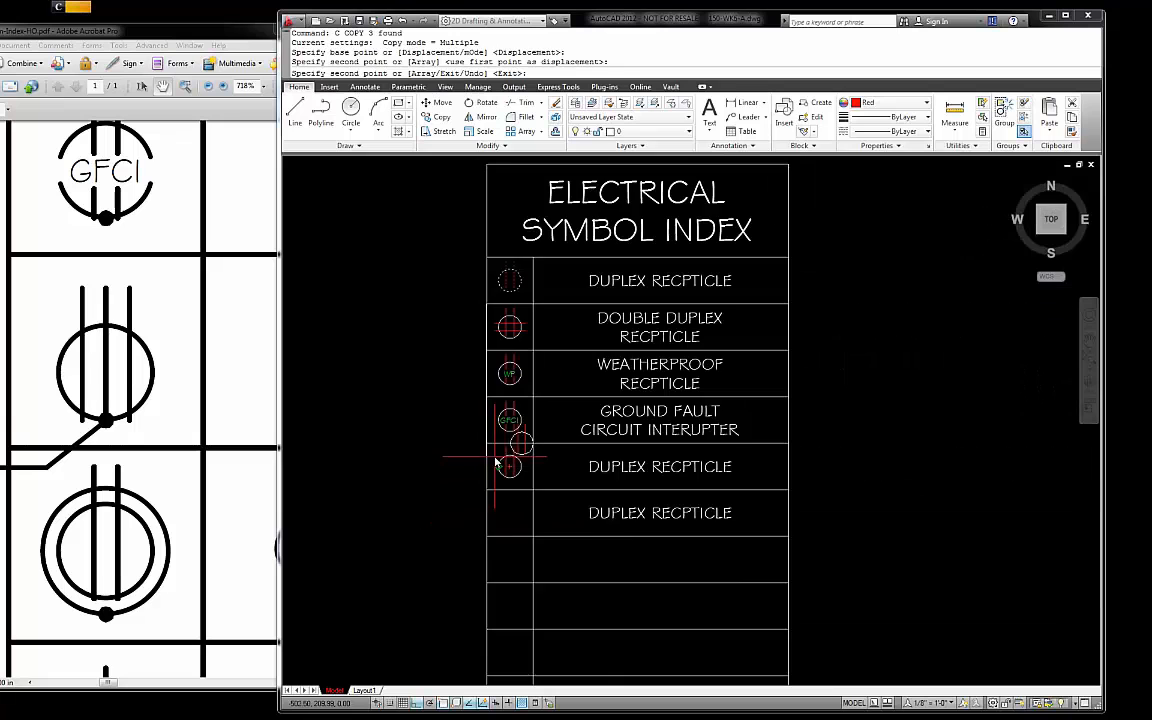
pyautogui.scroll(4, 507, 537)
pyautogui.press('Escape')
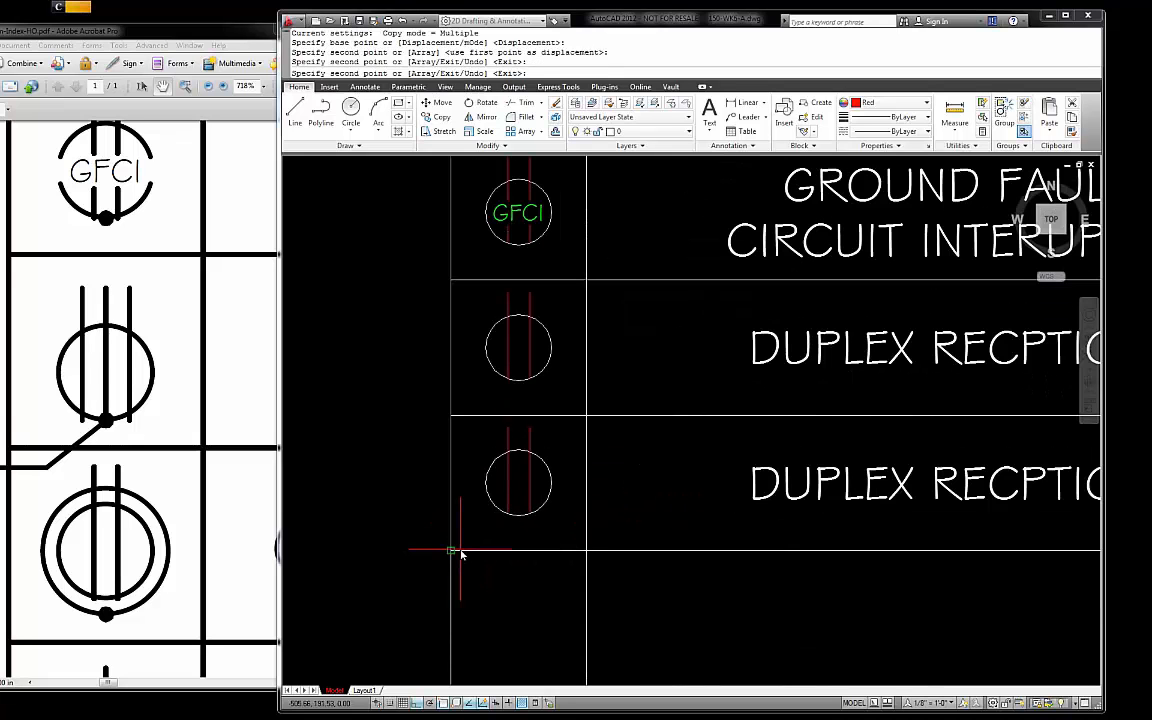
# - Copy one vertical line of the symbol in the row below GFCI by 1 unit toward the circle's centre
pyautogui.scroll(2, 560, 408)
pyautogui.scroll(-2, 481, 355)
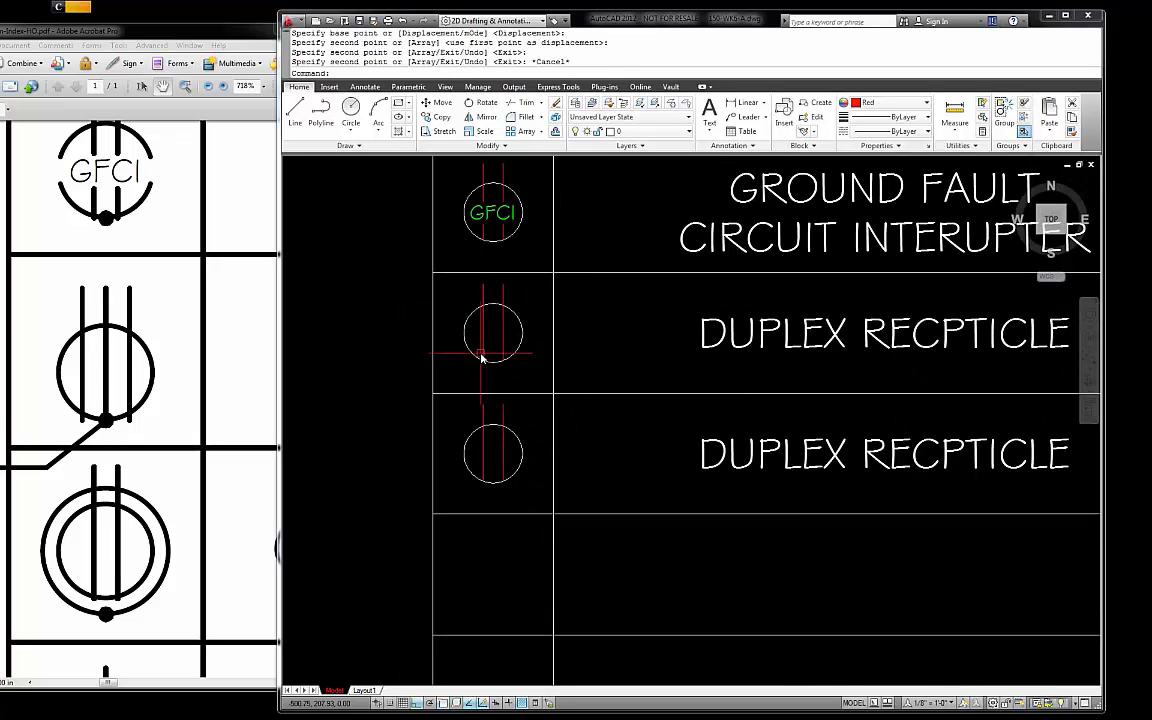
pyautogui.scroll(3, 531, 323)
pyautogui.press('Escape')
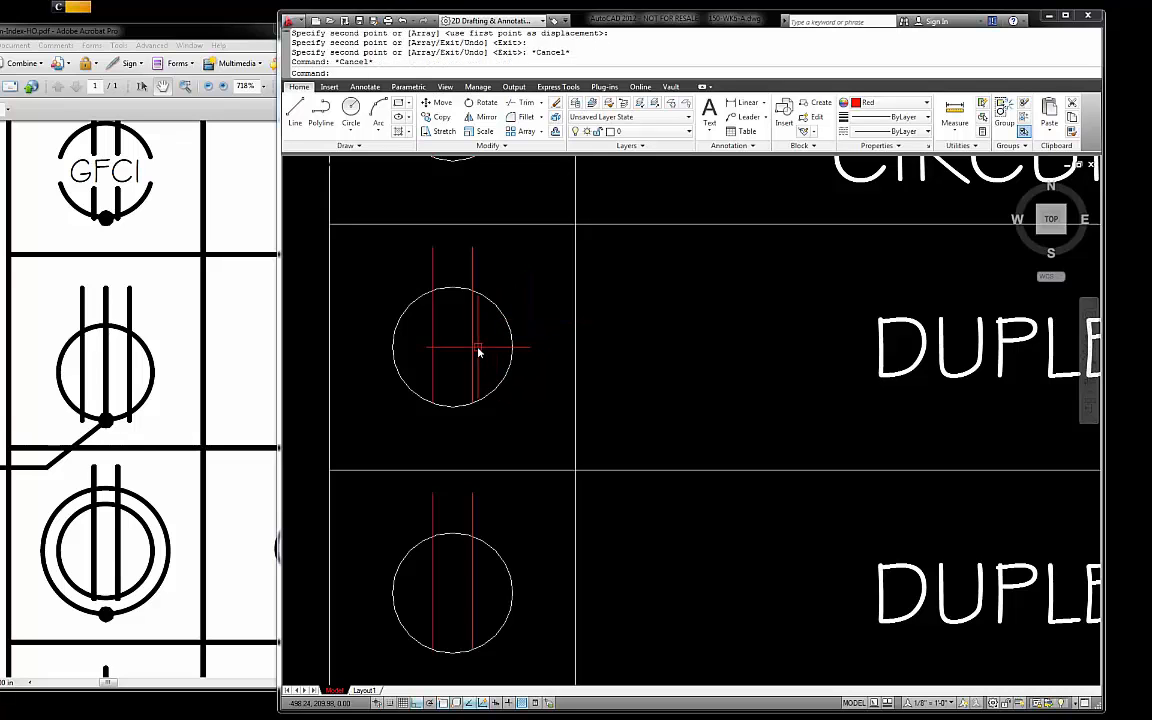
pyautogui.click(476, 349)
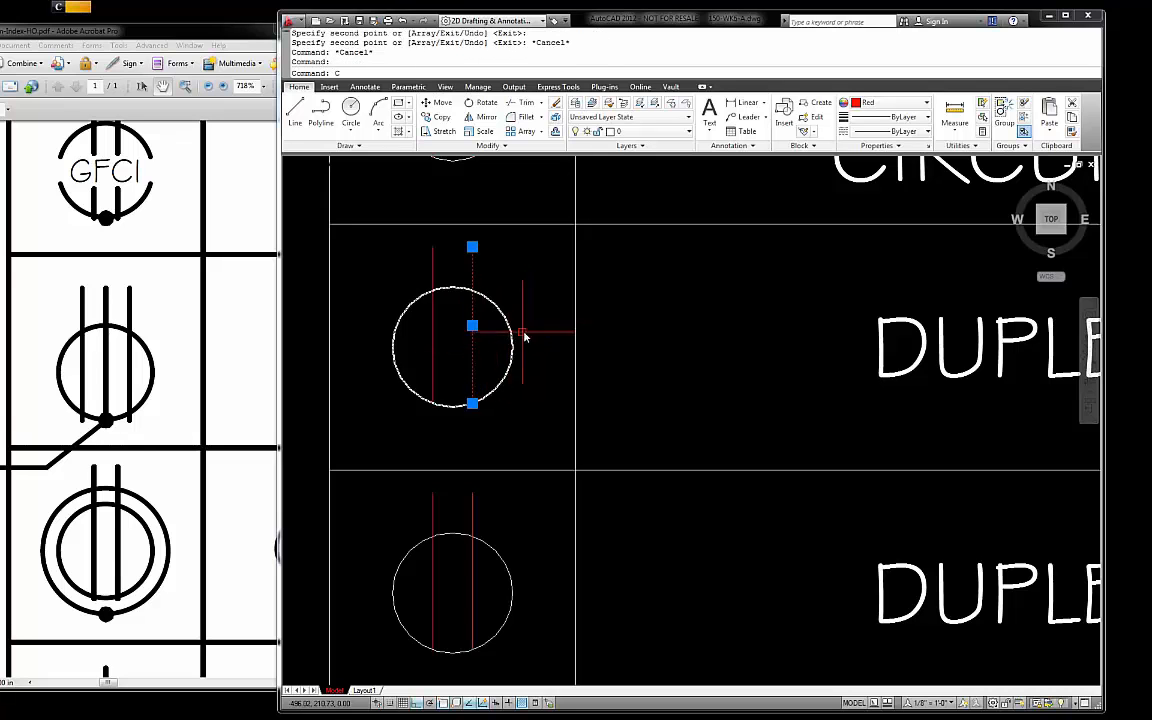
pyautogui.press('Return')
pyautogui.click(538, 412)
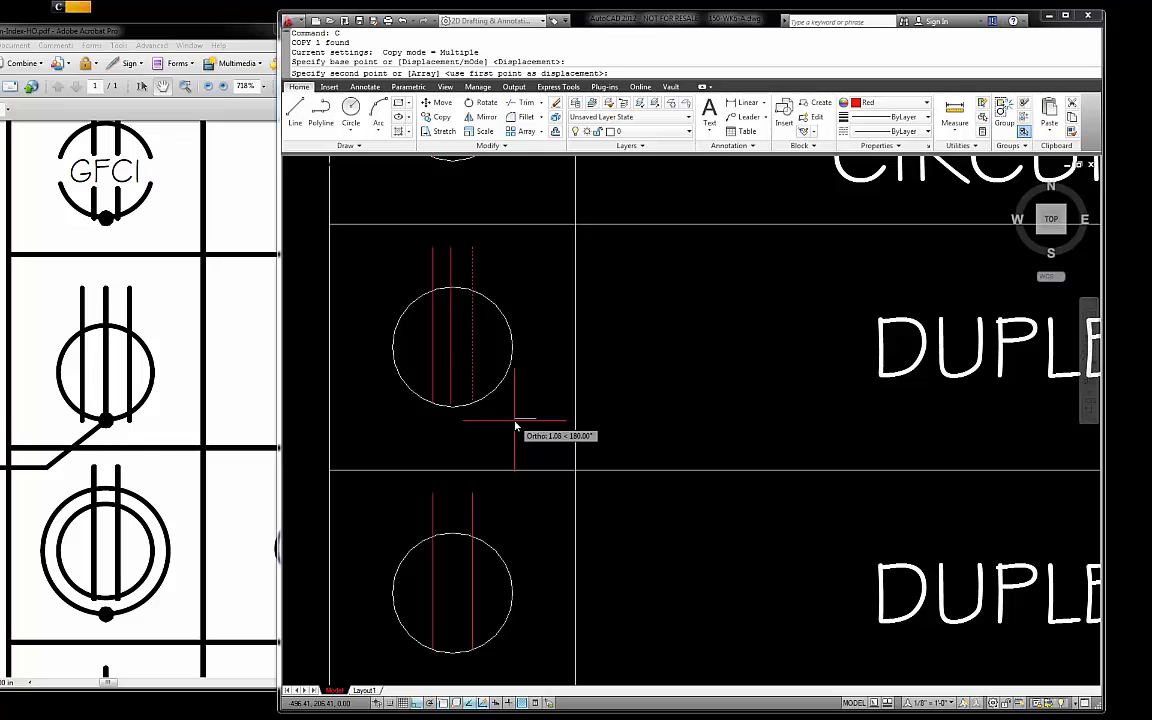
pyautogui.write('1')
pyautogui.press('Return')
pyautogui.press('Return')
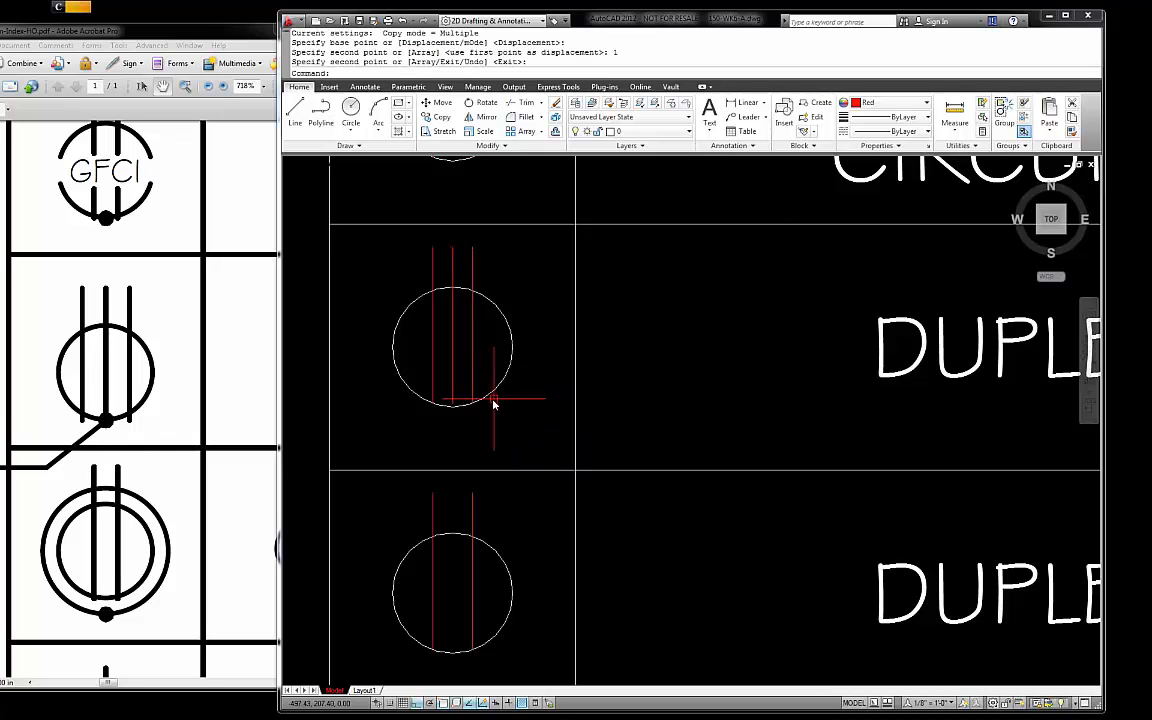
pyautogui.scroll(-2, 517, 314)
pyautogui.scroll(2, 278, 381)
pyautogui.scroll(-3, 424, 393)
pyautogui.scroll(3, 541, 342)
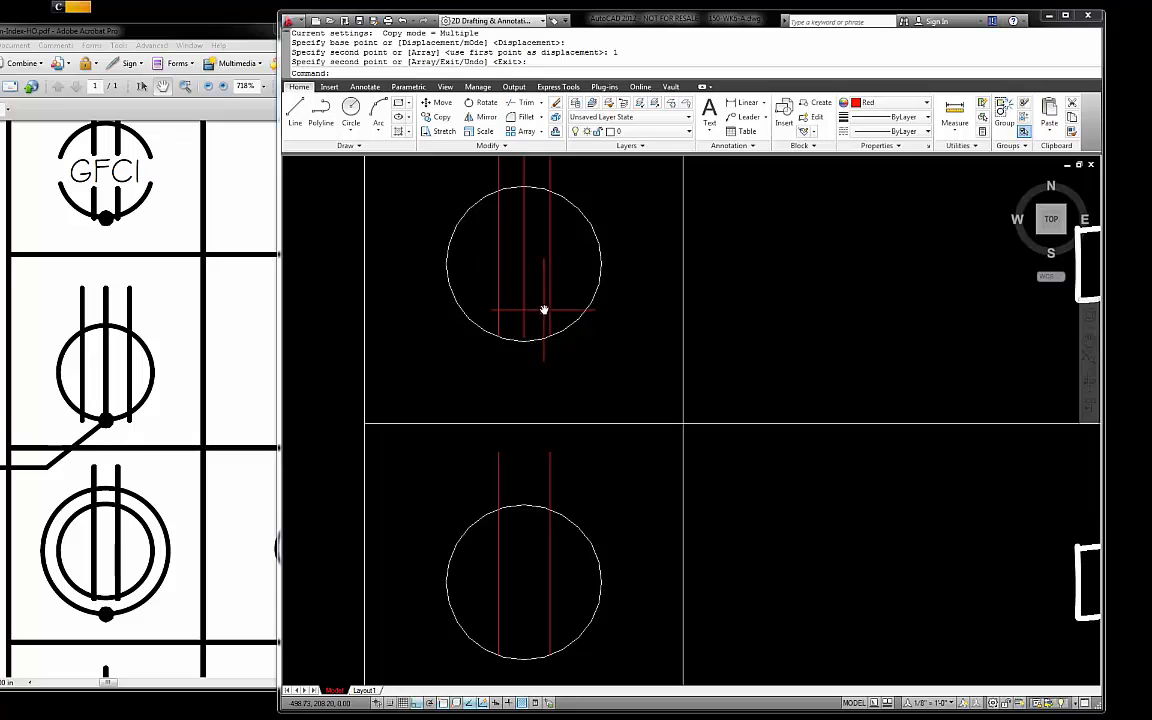
pyautogui.click(549, 306)
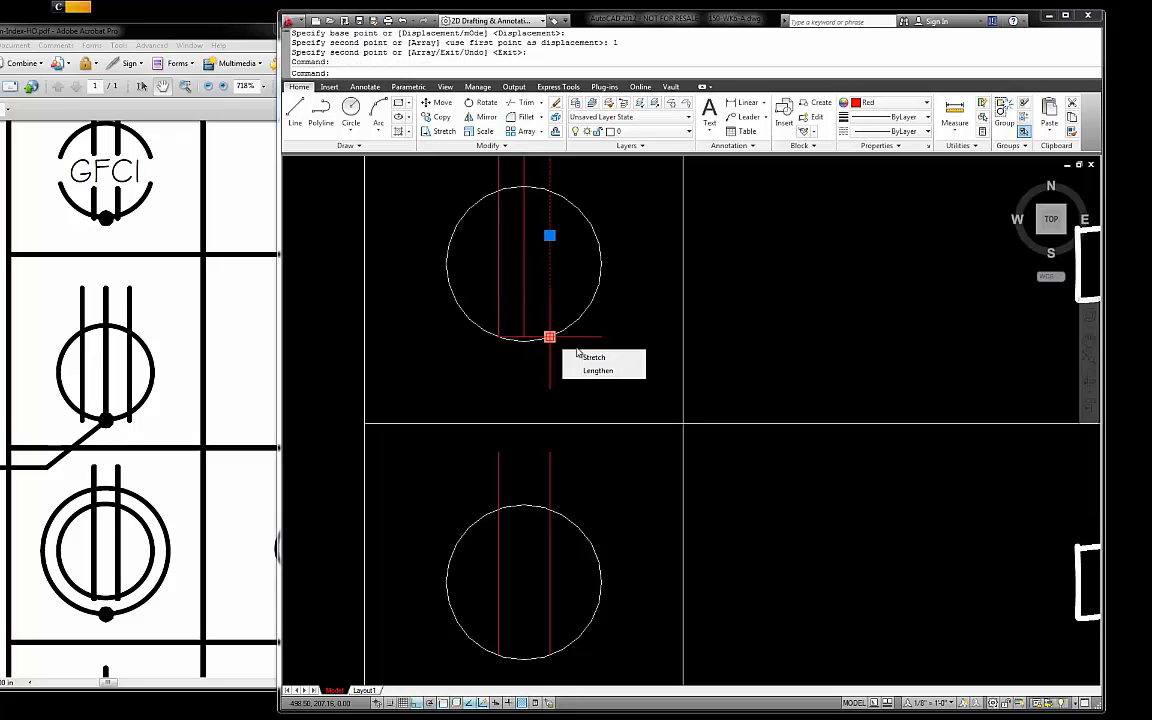
pyautogui.click(578, 294)
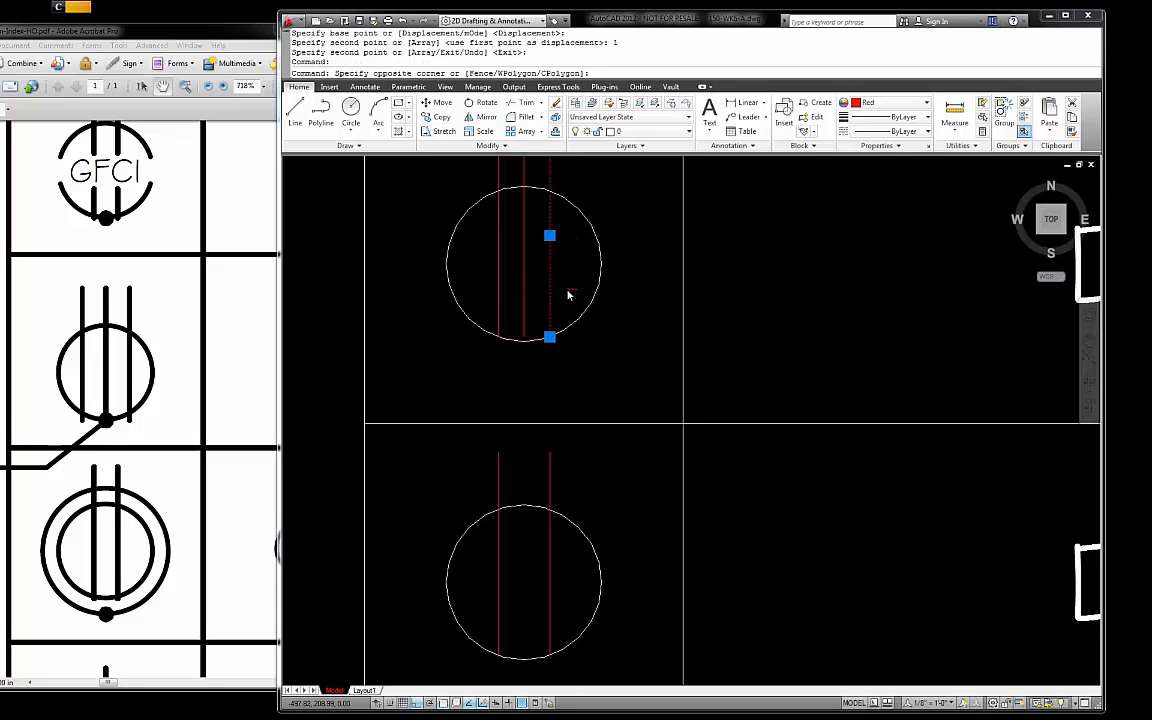
pyautogui.press('Escape')
pyautogui.press('Escape')
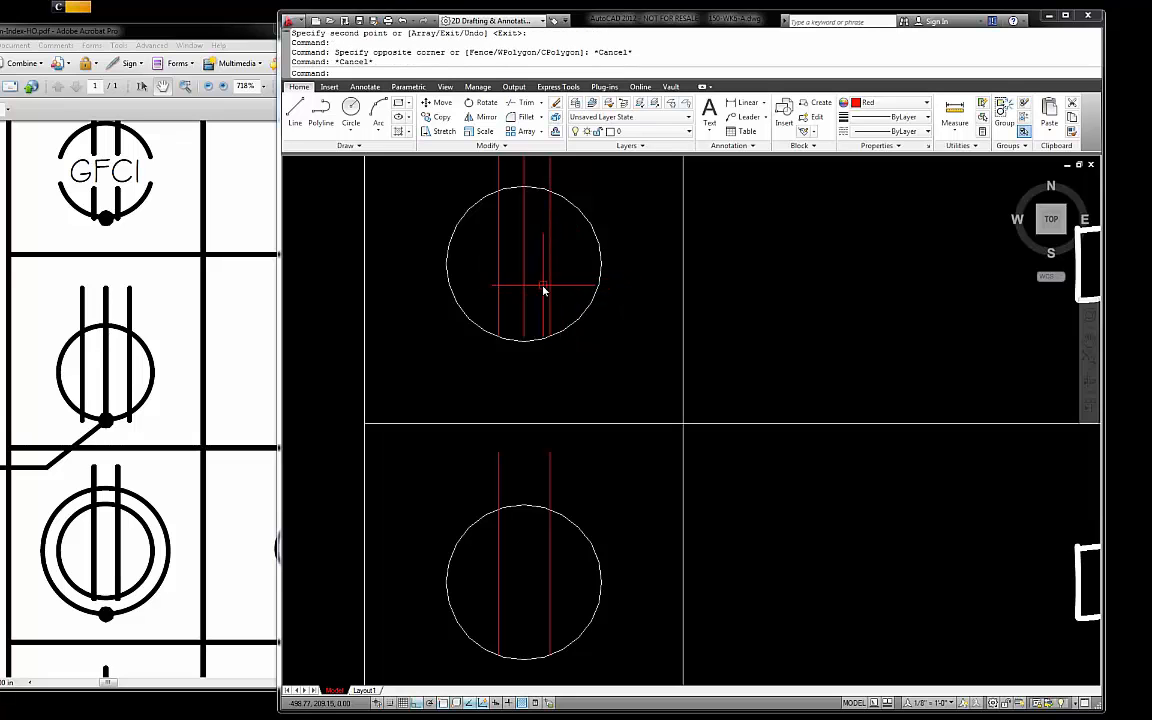
pyautogui.click(555, 289)
pyautogui.click(538, 302)
pyautogui.press('Escape')
# - Erase the two outer vertical lines of the symbol in the row below GFCI
pyautogui.click(490, 293)
pyautogui.click(487, 292)
pyautogui.press('Delete')
pyautogui.click(558, 296)
pyautogui.click(544, 298)
pyautogui.press('Delete')
# - Stretch the lower end of the remaining centre line to the bottom quadrant of its circle
pyautogui.click(524, 322)
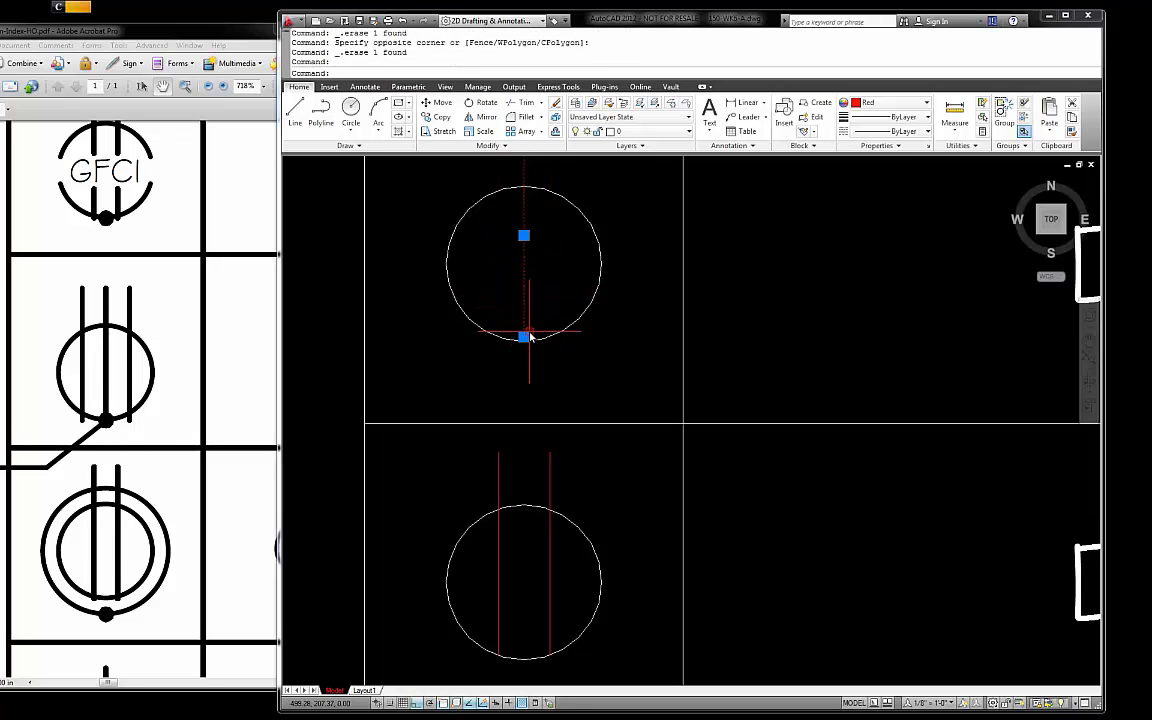
pyautogui.click(524, 338)
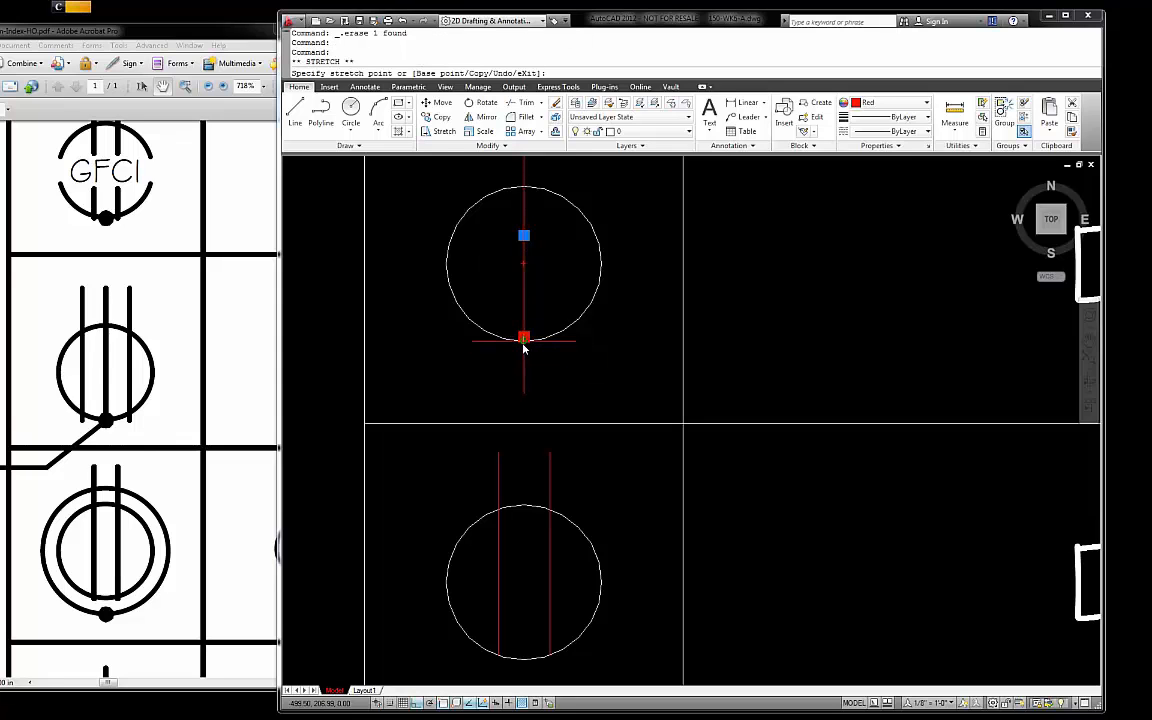
pyautogui.press('Escape')
pyautogui.press('Escape')
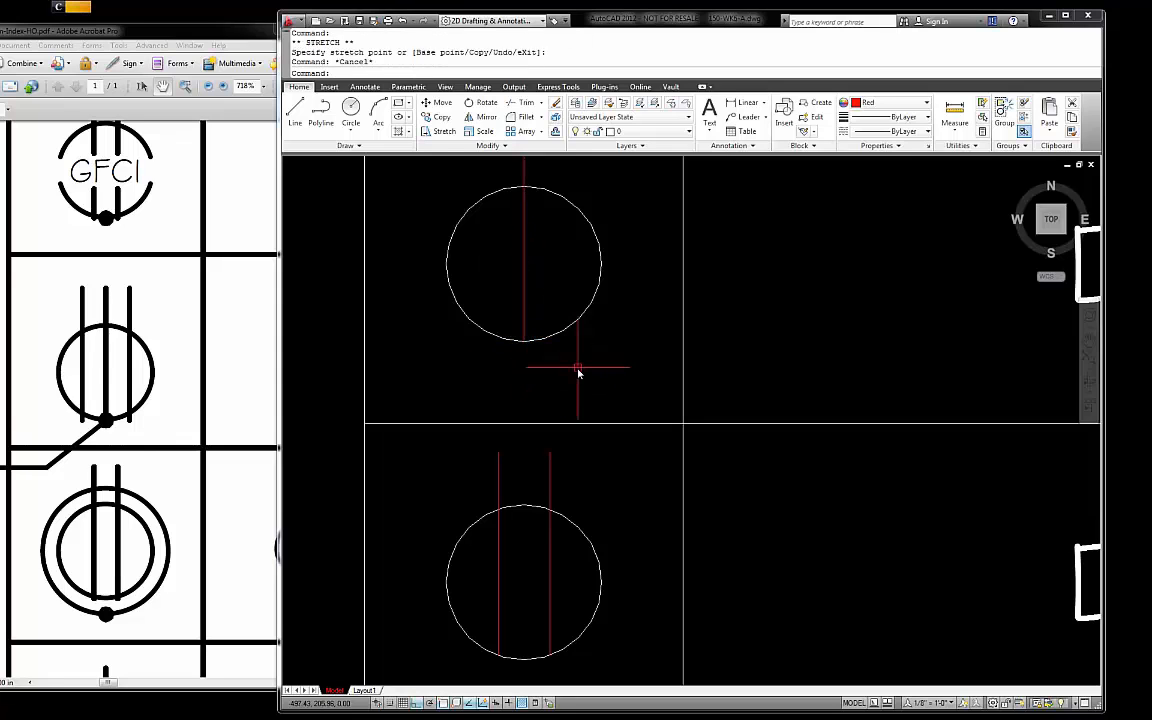
# - Offset the centre line by 1 unit to both sides
pyautogui.press('Return')
pyautogui.press('Return')
pyautogui.click(527, 291)
pyautogui.click(518, 291)
pyautogui.click(524, 294)
pyautogui.click(535, 328)
pyautogui.scroll(2, 511, 340)
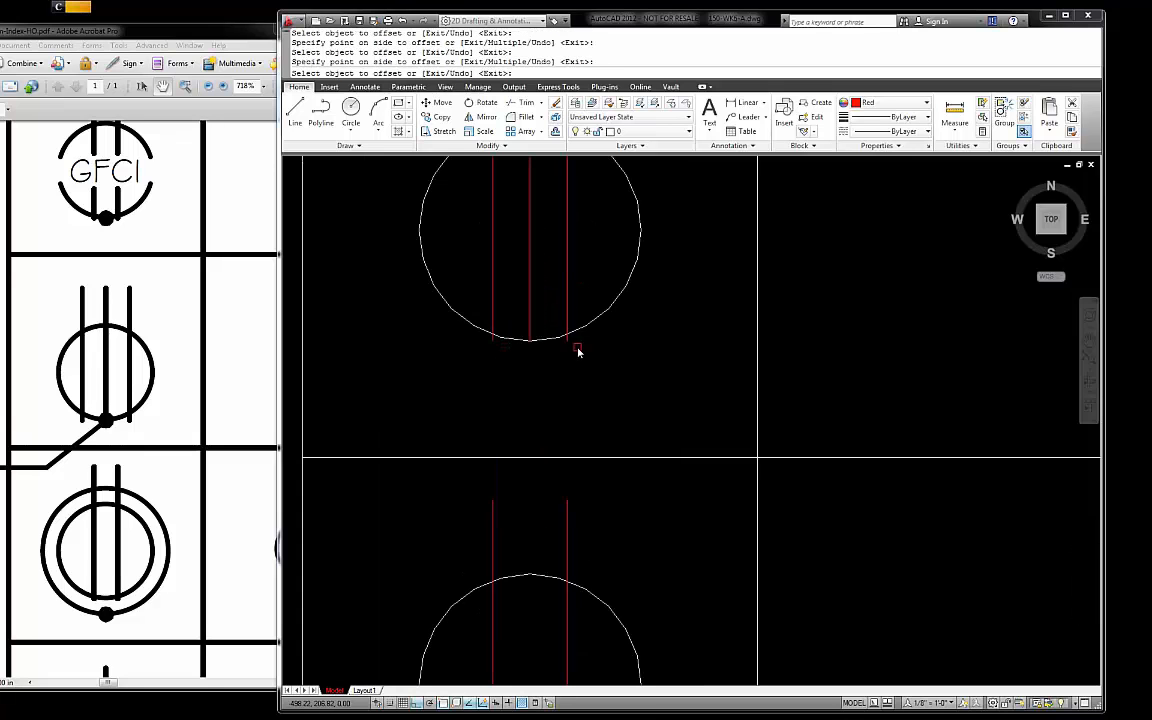
pyautogui.press('Escape')
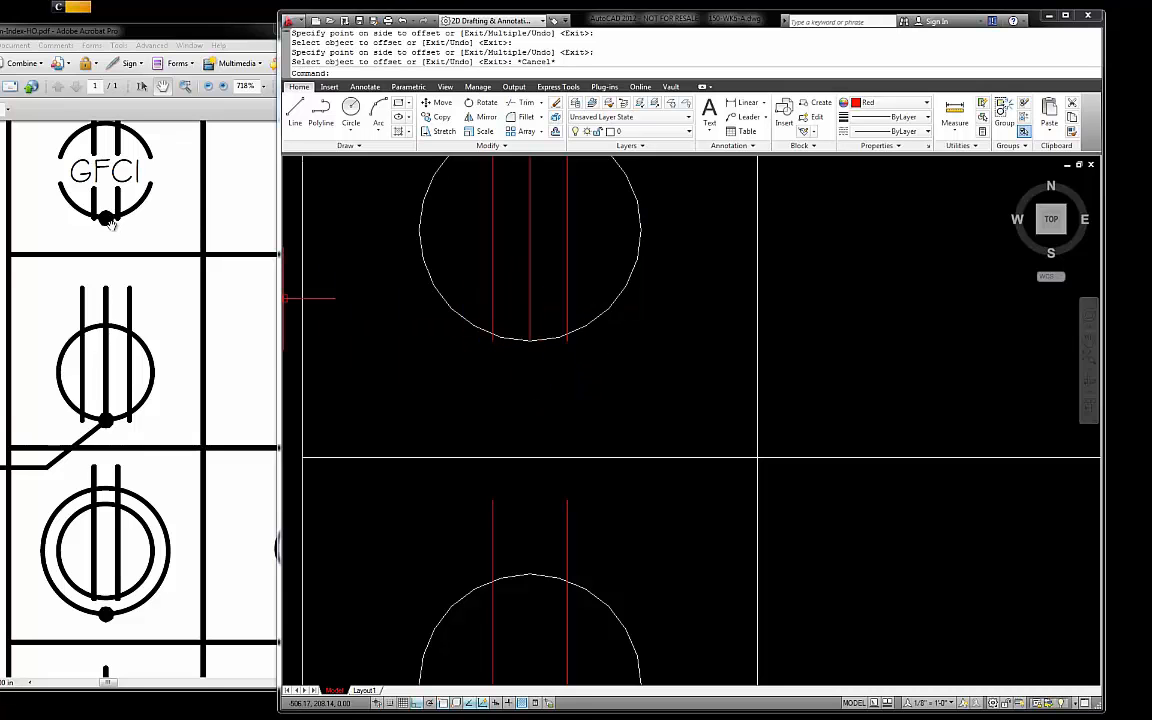
# - Check the reference PDF and erase the whole copied symbol from the last duplex receptacle row
pyautogui.scroll(-3, 197, 218)
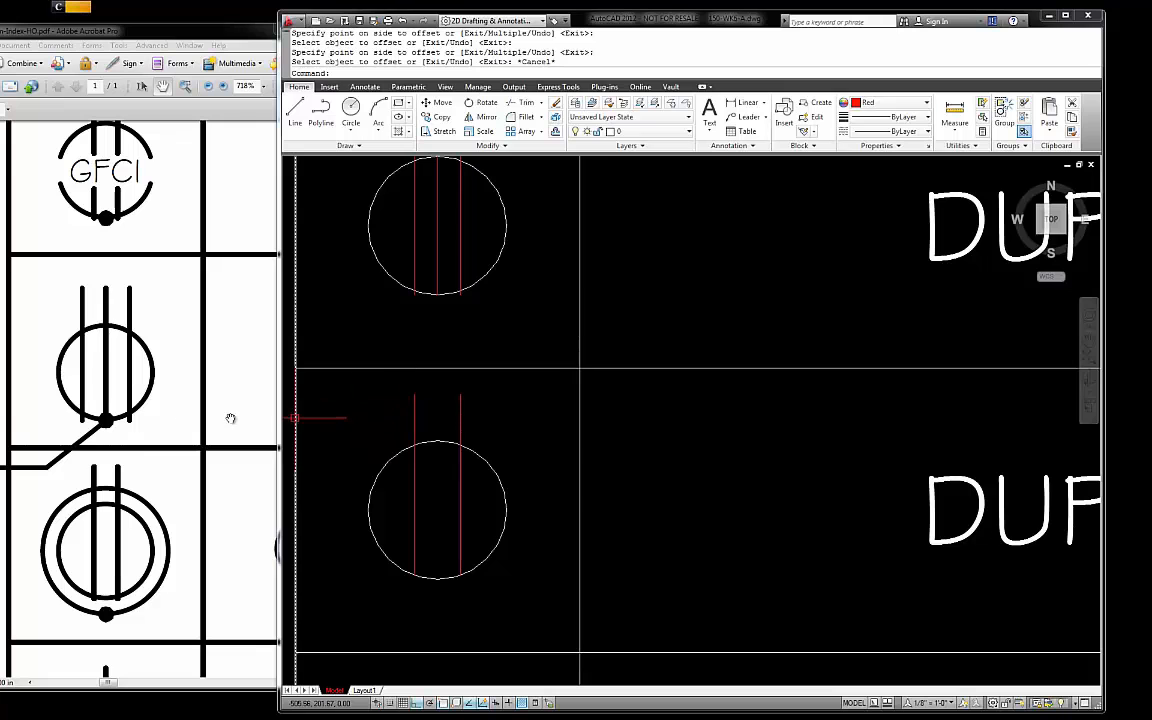
pyautogui.click(132, 410)
pyautogui.click(494, 442)
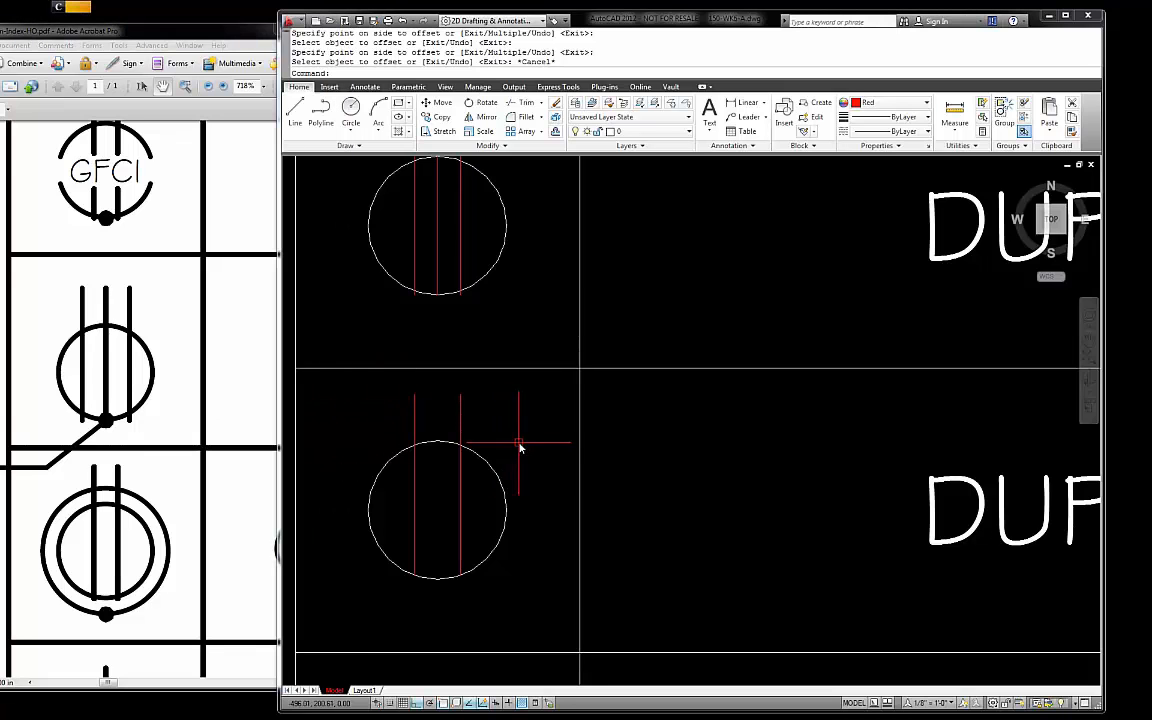
pyautogui.scroll(-2, 525, 452)
pyautogui.scroll(4, 470, 495)
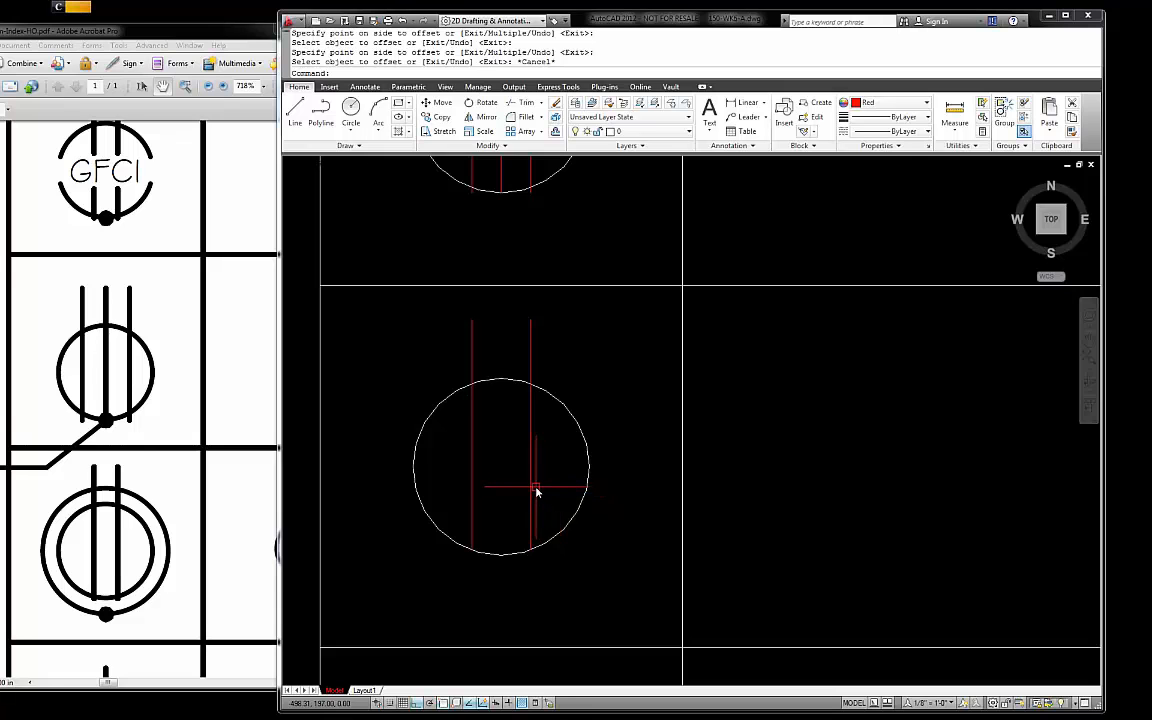
pyautogui.scroll(-2, 538, 468)
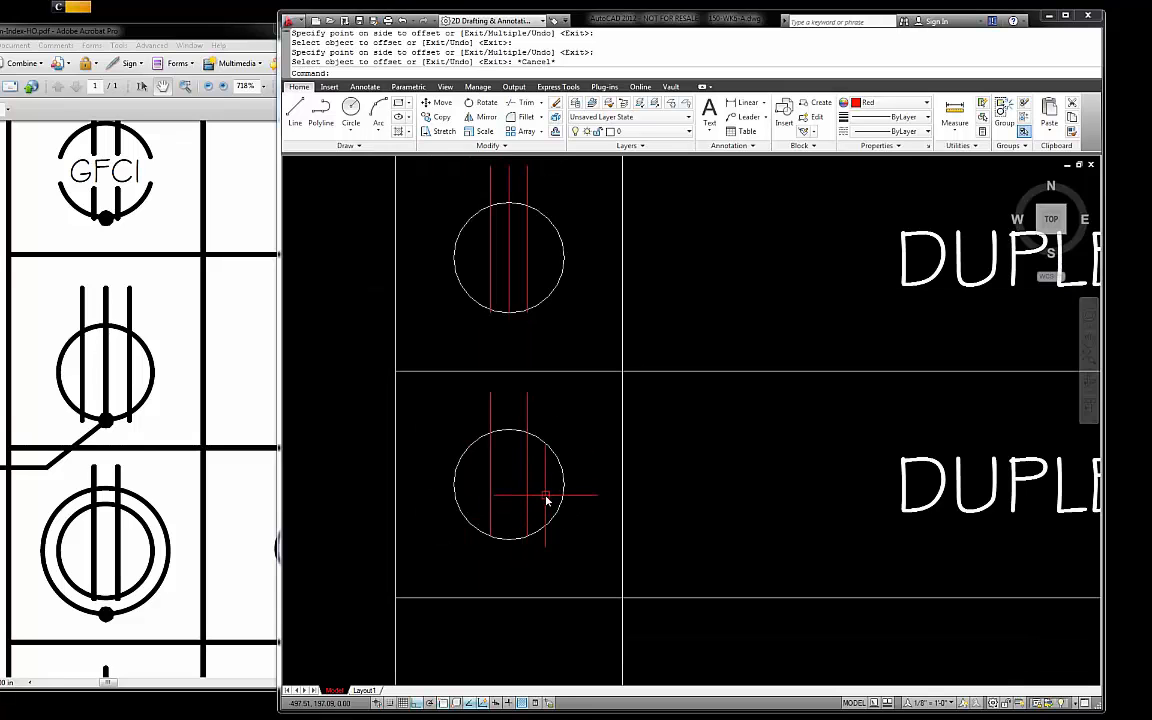
pyautogui.click(545, 495)
pyautogui.click(560, 505)
pyautogui.click(573, 527)
pyautogui.click(456, 478)
pyautogui.press('Delete')
# - Copy the three-line receptacle symbol one row down into the last duplex receptacle cell, using the row corners as reference points
pyautogui.click(560, 329)
pyautogui.click(463, 284)
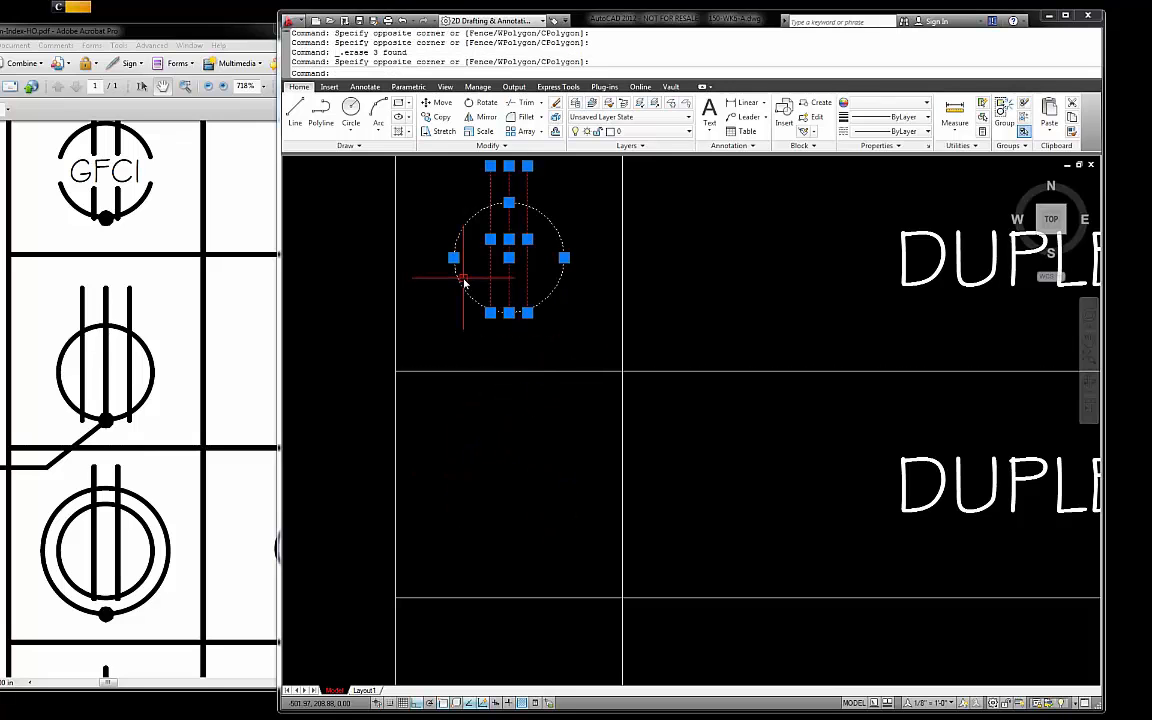
pyautogui.write('c')
pyautogui.press('Return')
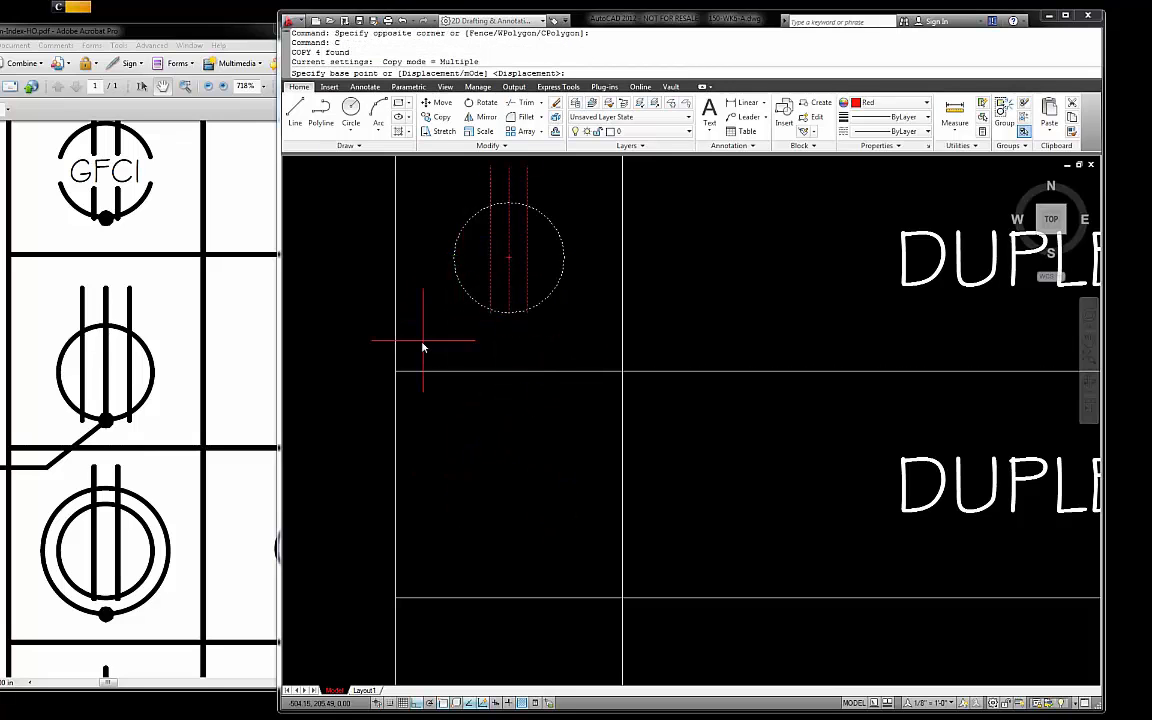
pyautogui.click(398, 371)
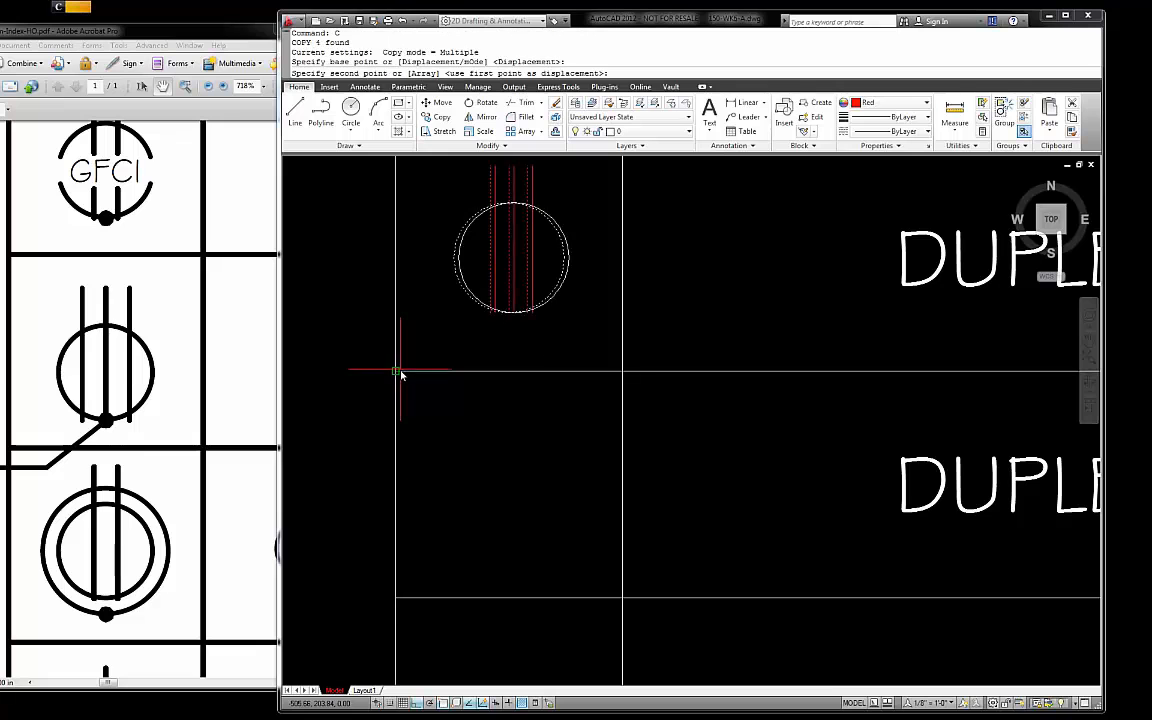
pyautogui.click(396, 598)
pyautogui.press('Escape')
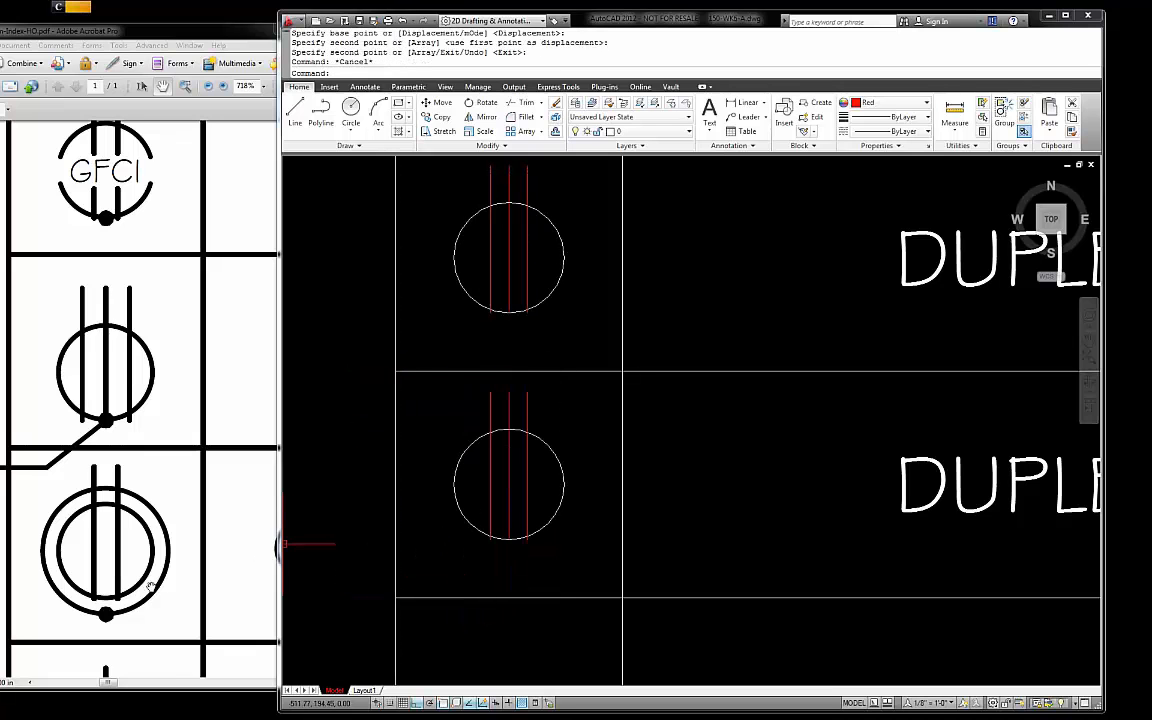
pyautogui.press('Escape')
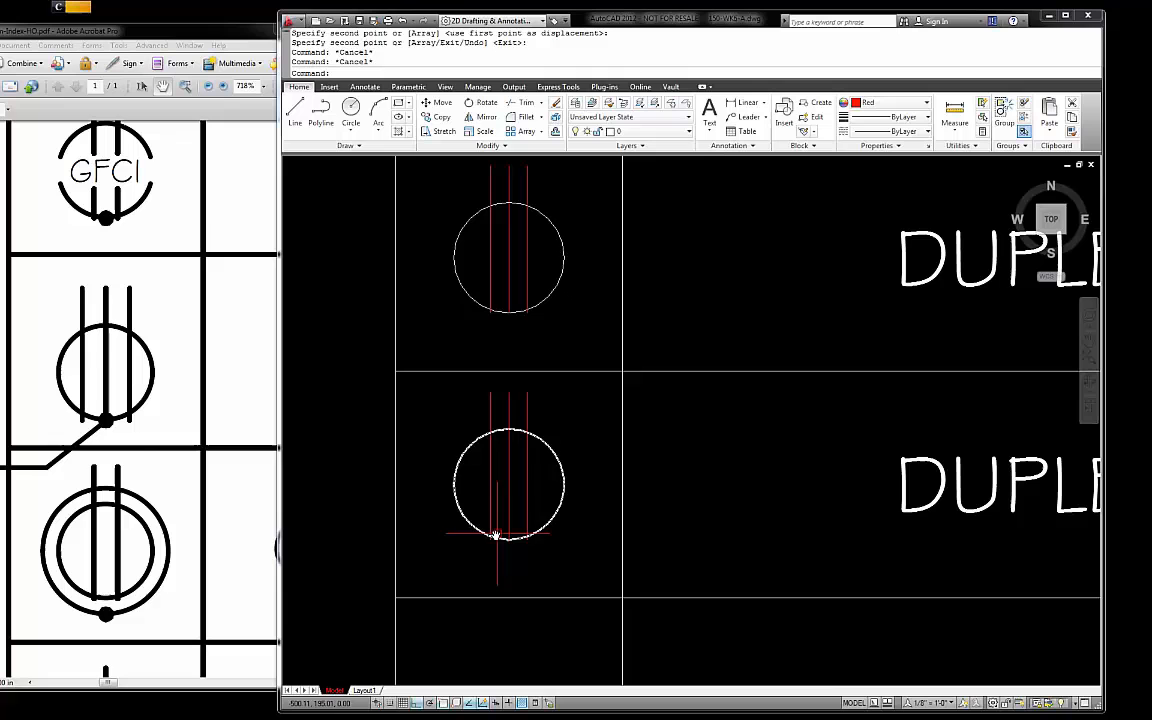
# - Erase the two outer vertical lines of the symbol in the last duplex receptacle row
pyautogui.click(526, 485)
pyautogui.click(489, 478)
pyautogui.press('Delete')
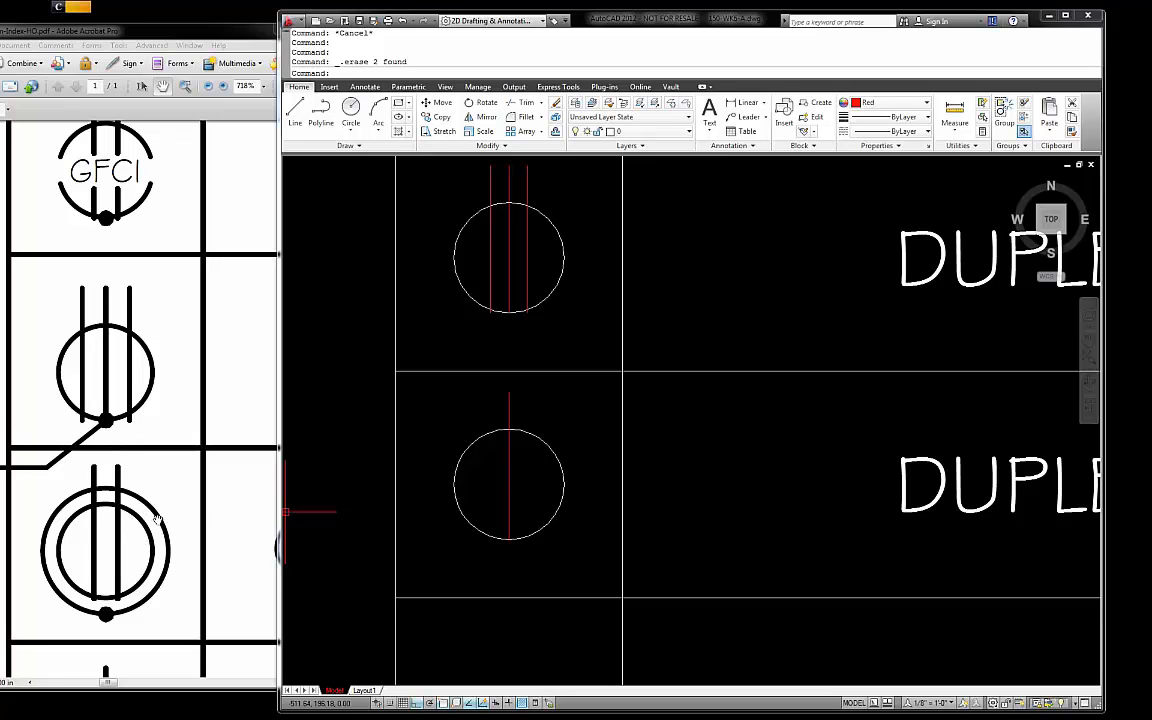
# - Offset the circle in the last duplex receptacle row outward by 1 unit to form a second concentric circle
pyautogui.press('Escape')
pyautogui.write('o')
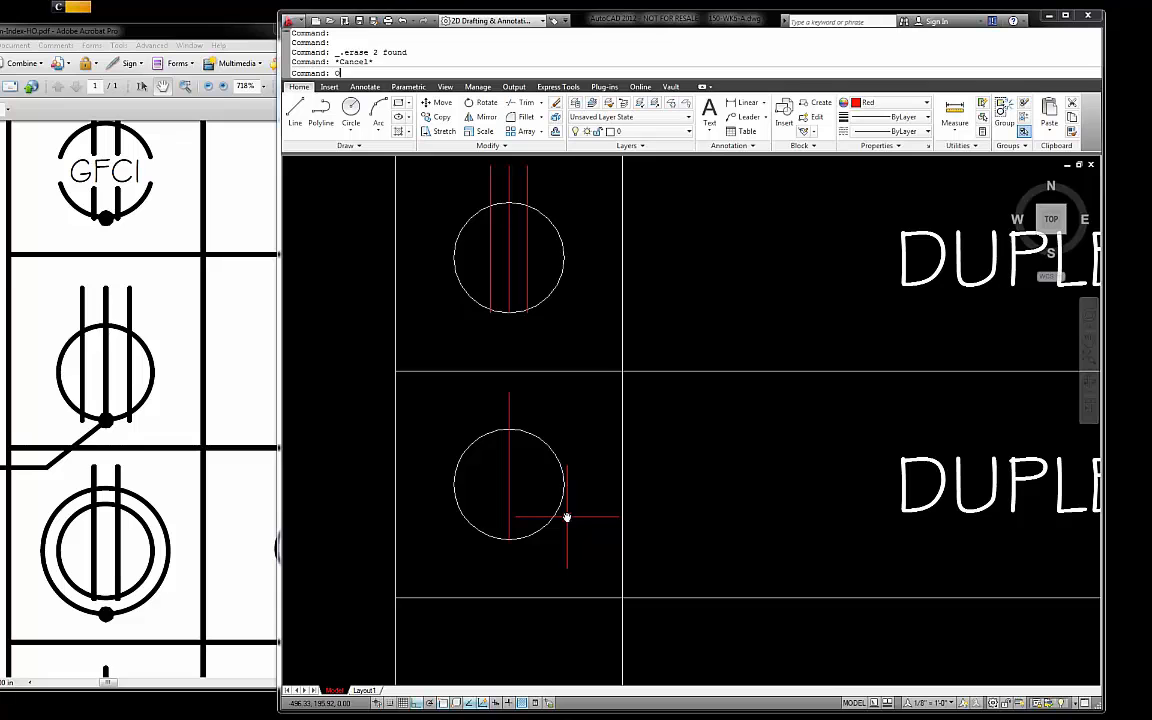
pyautogui.press('Return')
pyautogui.press('Return')
pyautogui.click(551, 512)
pyautogui.click(562, 521)
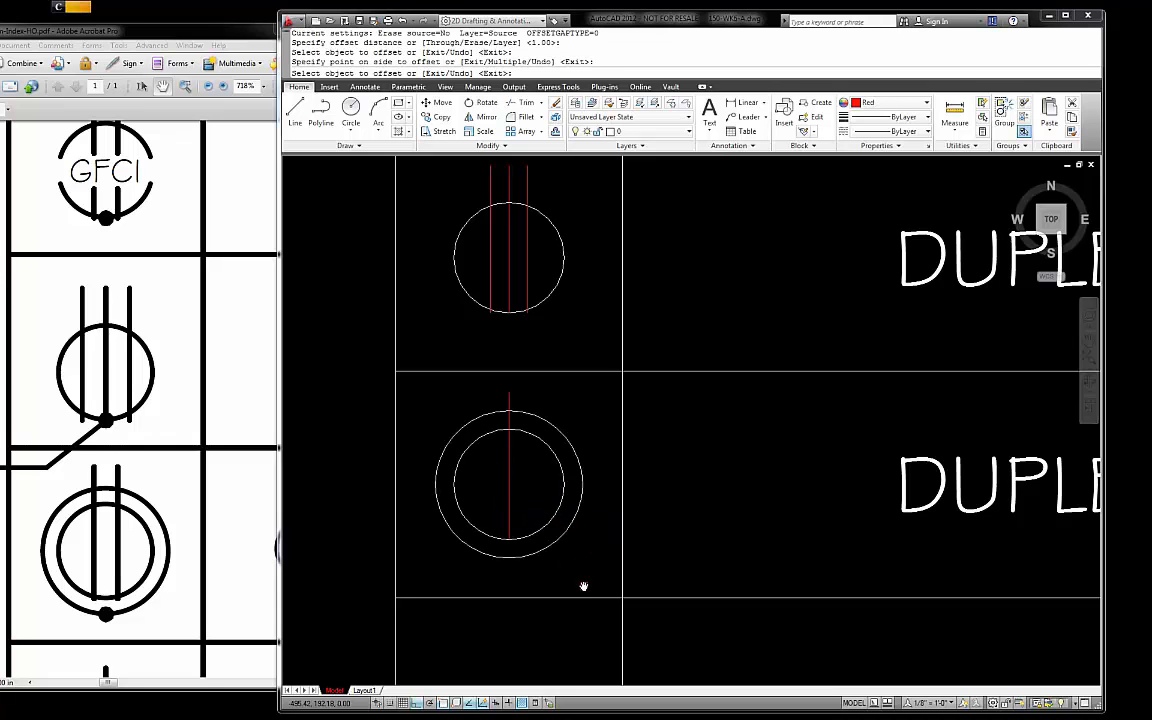
pyautogui.press('Escape')
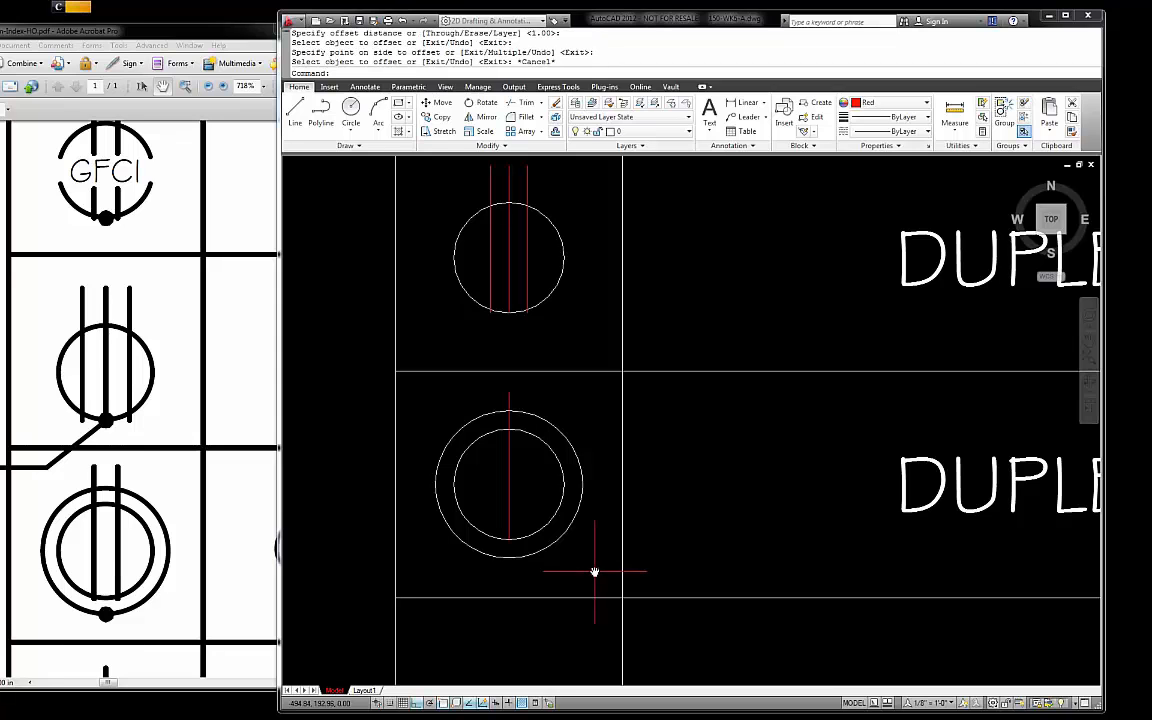
# - Offset the vertical centre line of the double-circle symbol by 0.5 to both sides
pyautogui.write('O')
pyautogui.press('Return')
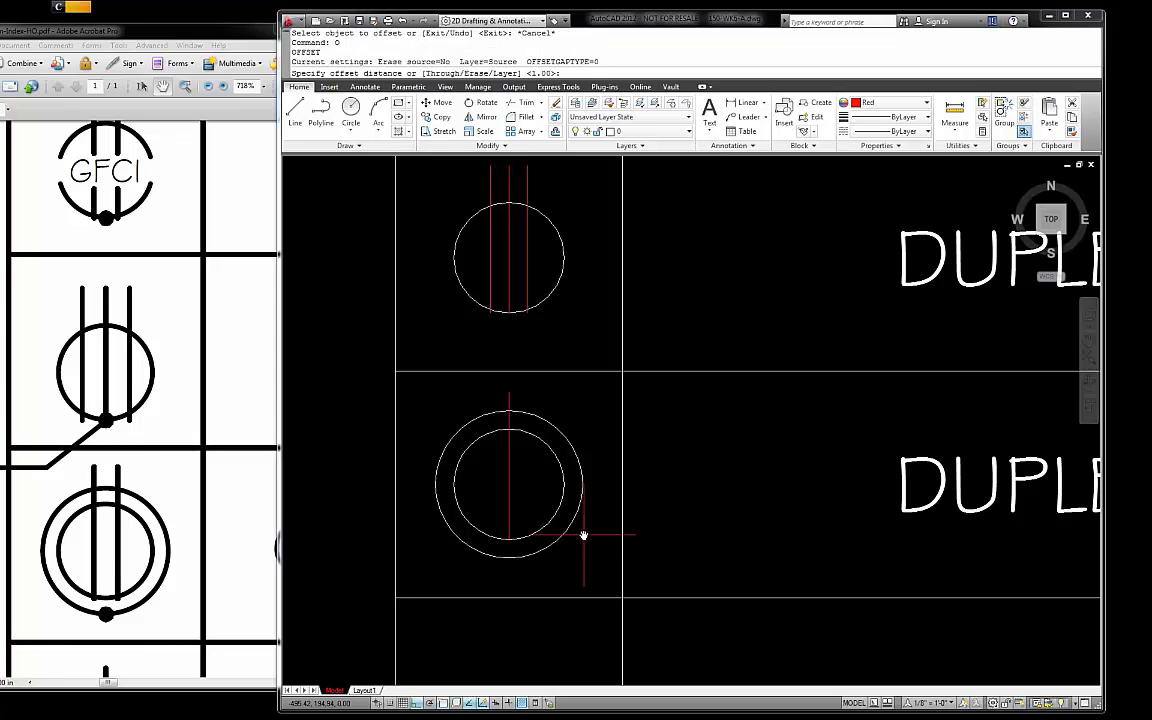
pyautogui.write('.5')
pyautogui.press('Return')
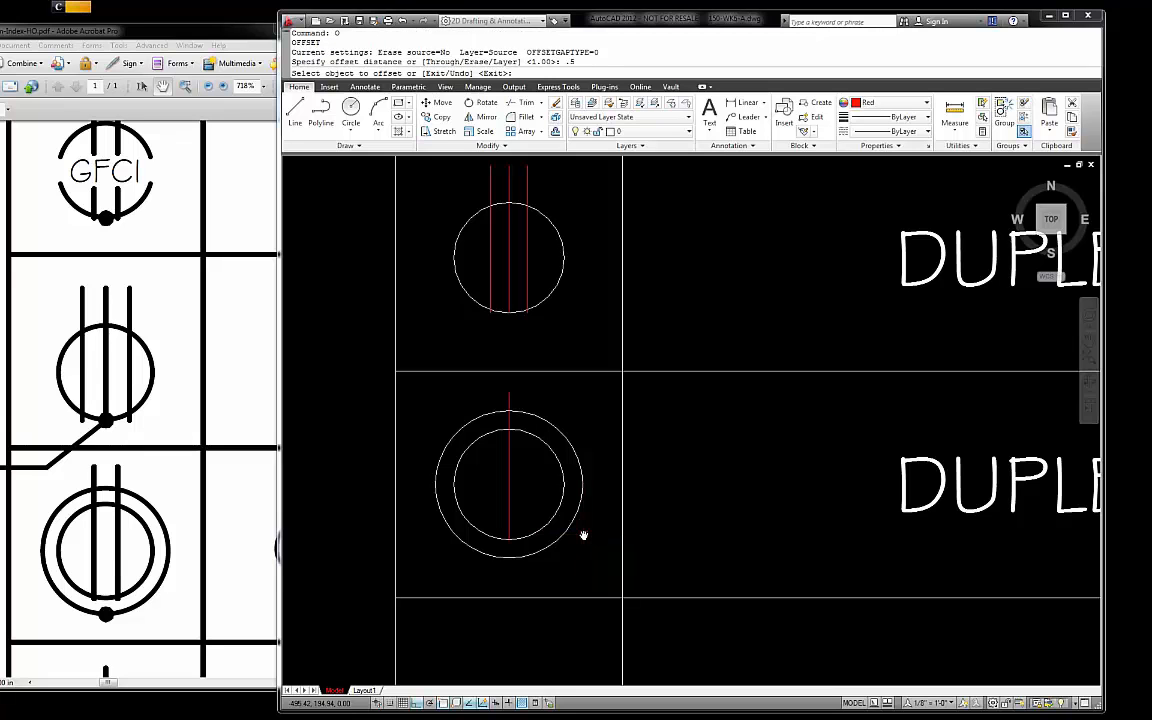
pyautogui.click(509, 508)
pyautogui.click(521, 505)
pyautogui.click(511, 507)
pyautogui.click(497, 509)
pyautogui.press('Escape')
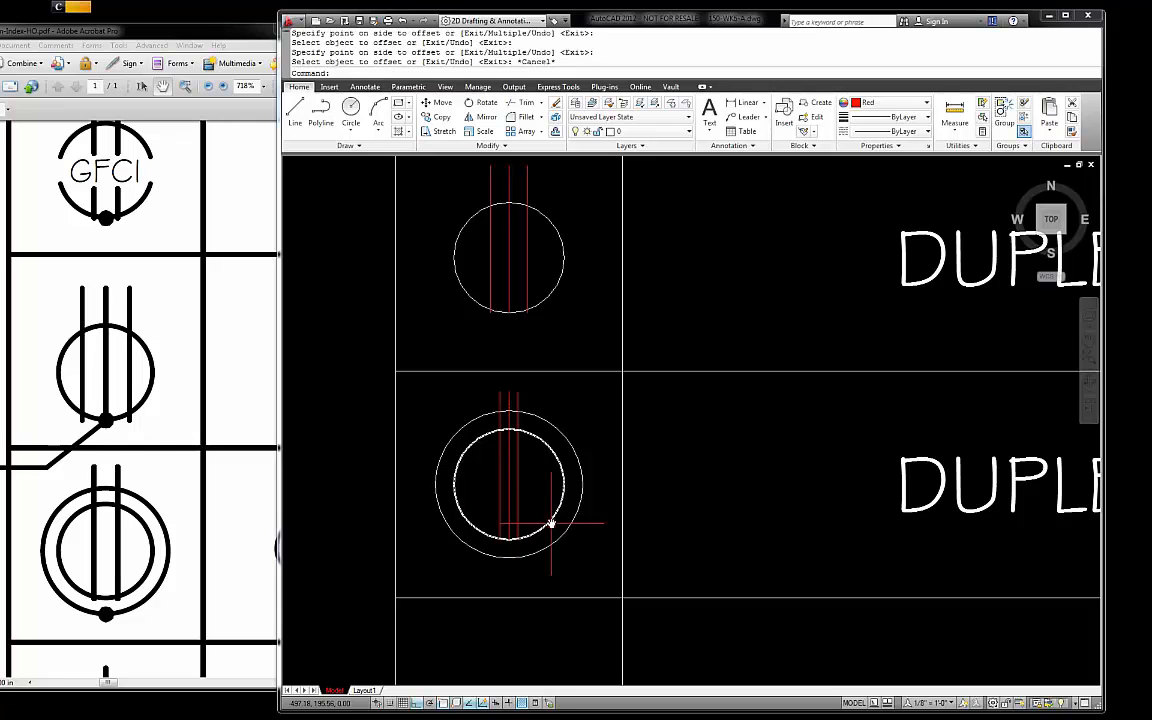
# - Erase the centre line and the two offset lines from the double-circle symbol in the last duplex receptacle row
pyautogui.click(503, 510)
pyautogui.press('Delete')
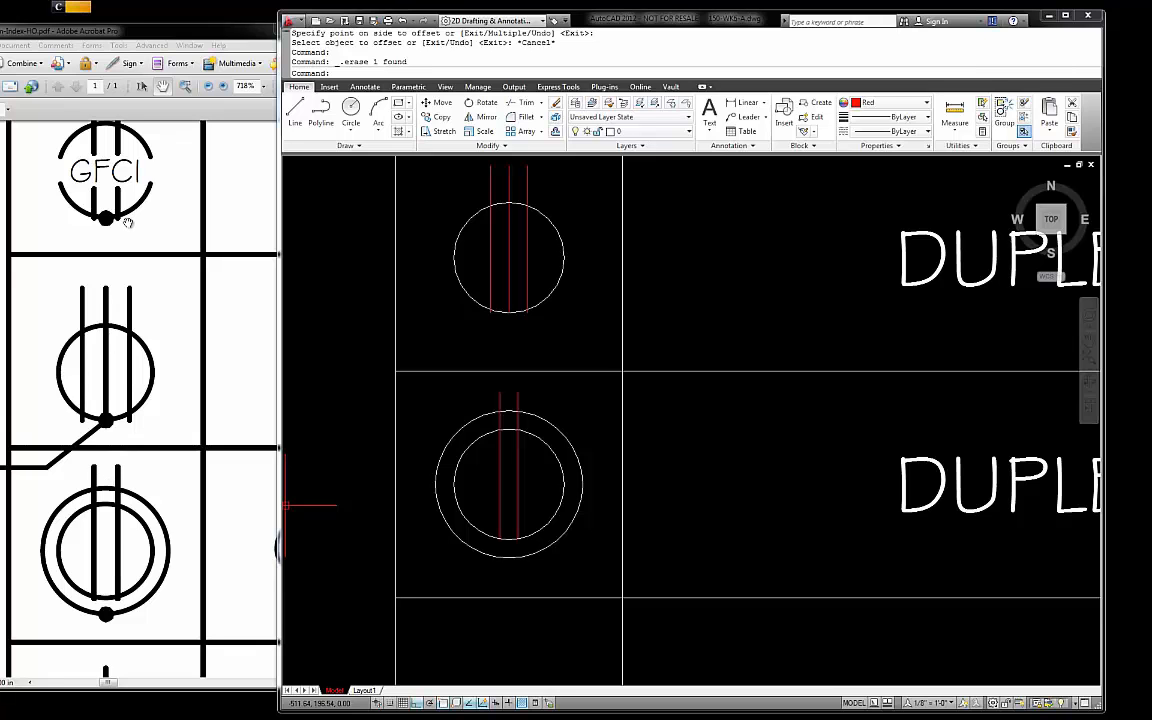
pyautogui.press('Escape')
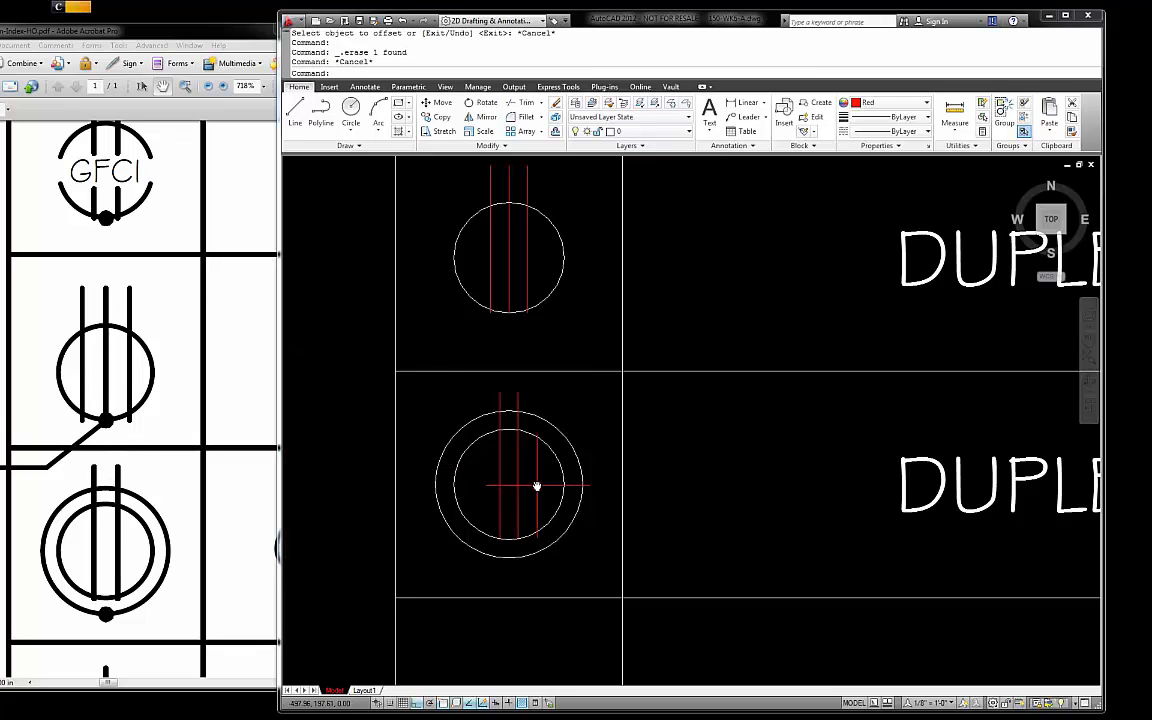
pyautogui.click(537, 486)
pyautogui.click(492, 479)
pyautogui.press('Delete')
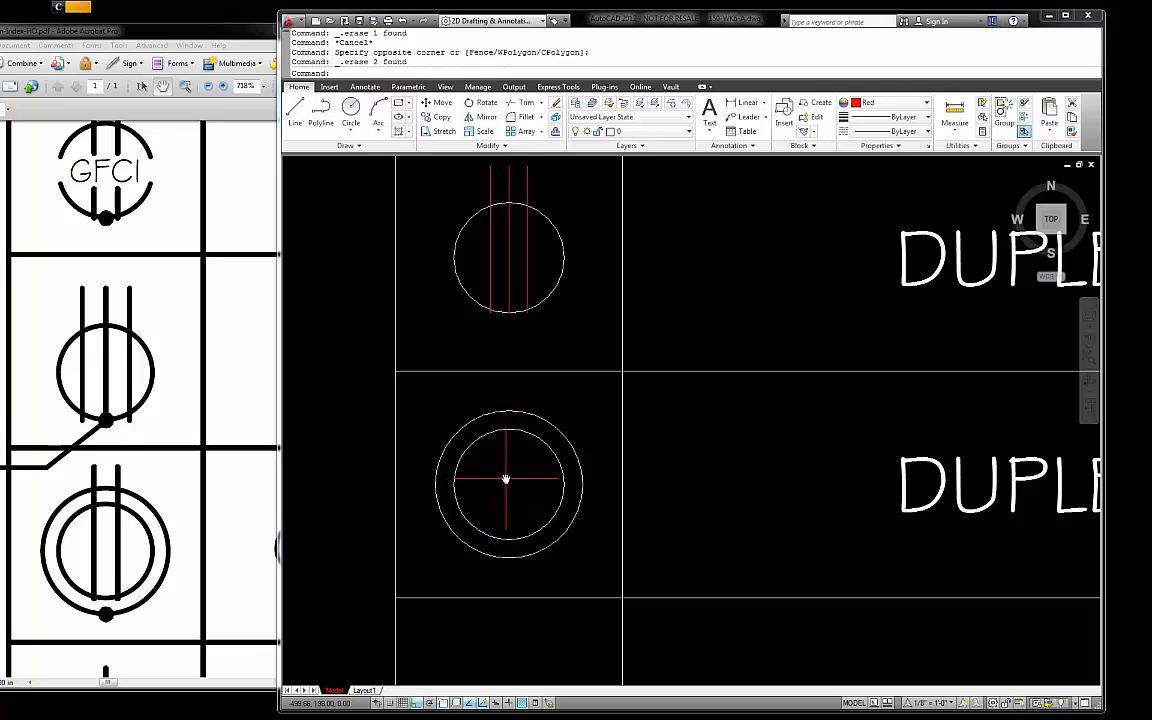
# - Copy the two outer vertical lines of the three-line symbol one row down onto the double circle, using the row corners as reference points
pyautogui.click(527, 284)
pyautogui.click(490, 284)
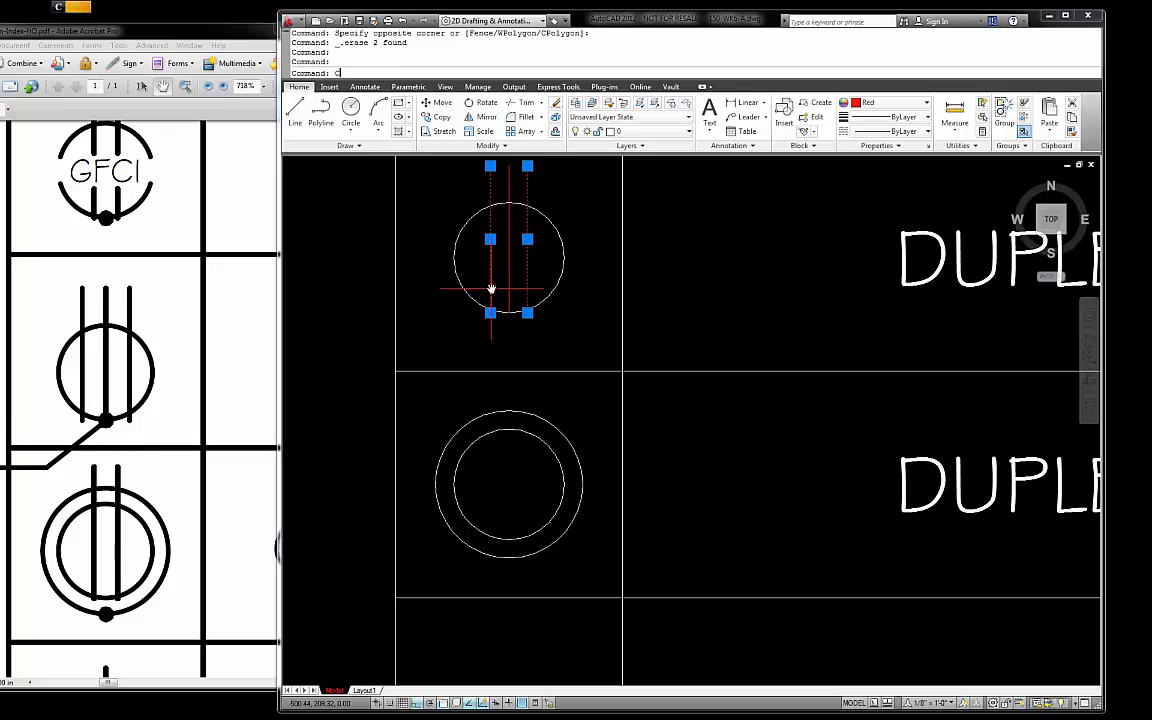
pyautogui.write('c')
pyautogui.press('Return')
pyautogui.click(396, 371)
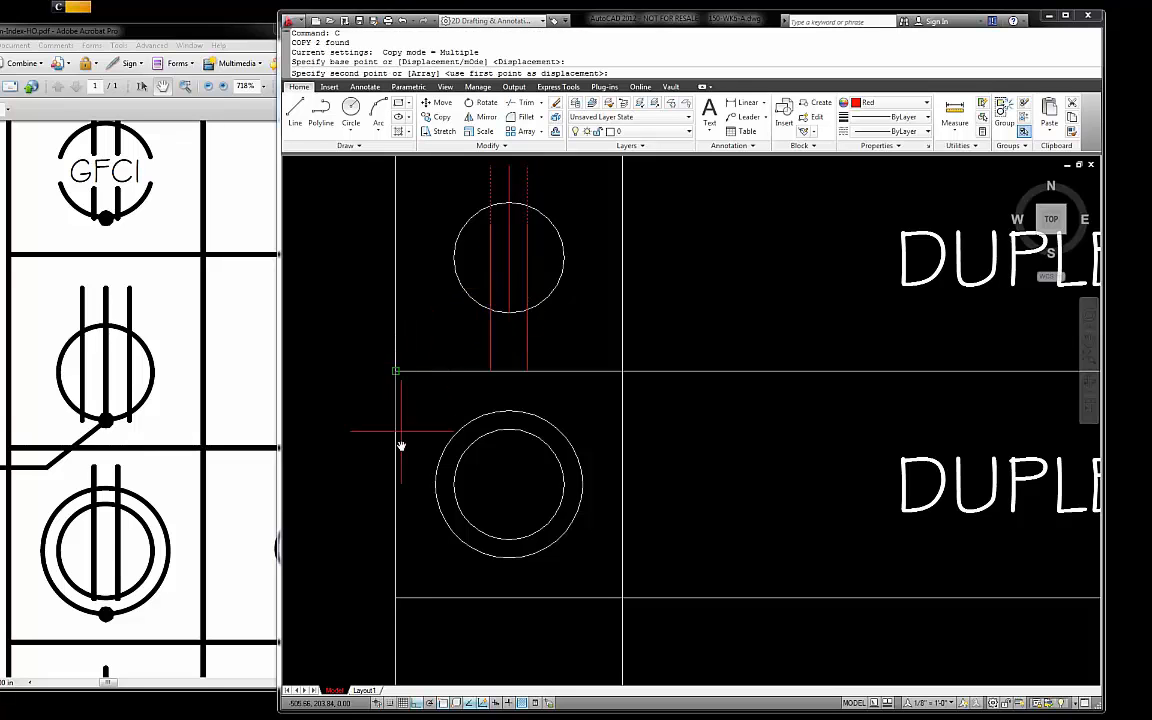
pyautogui.click(394, 598)
pyautogui.press('Escape')
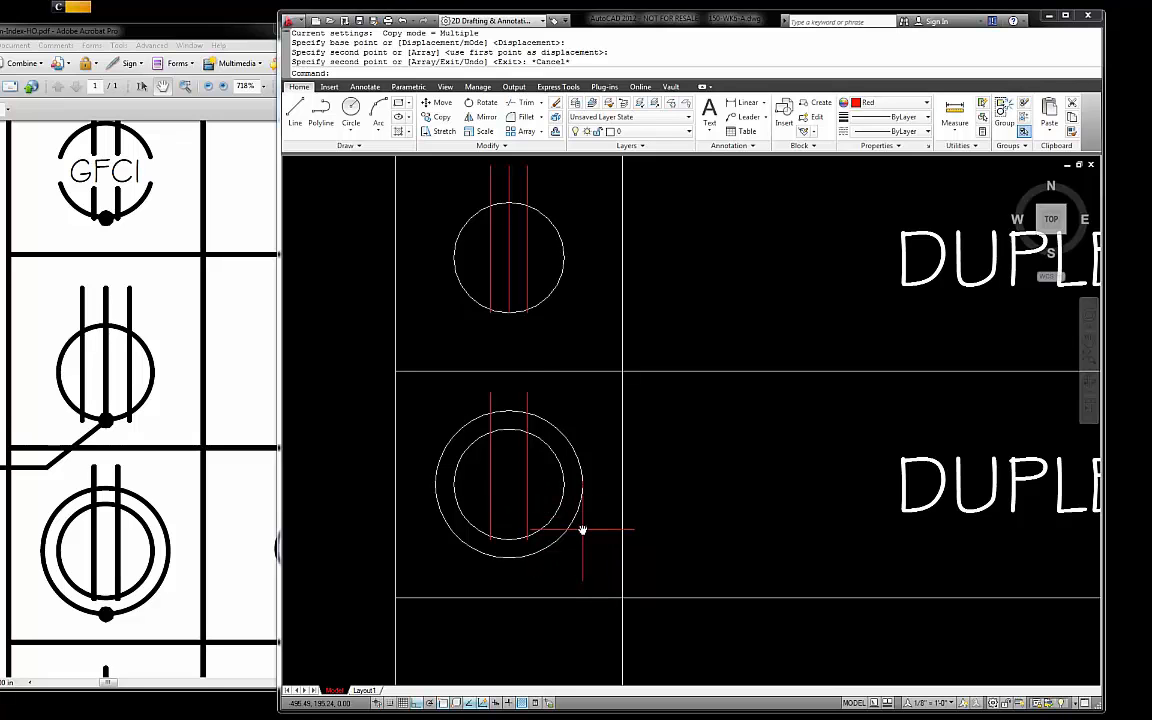
# - Compare the double-circle receptacle symbol with its counterpart in the reference PDF and check which symbol follows below it
pyautogui.scroll(-3, 584, 527)
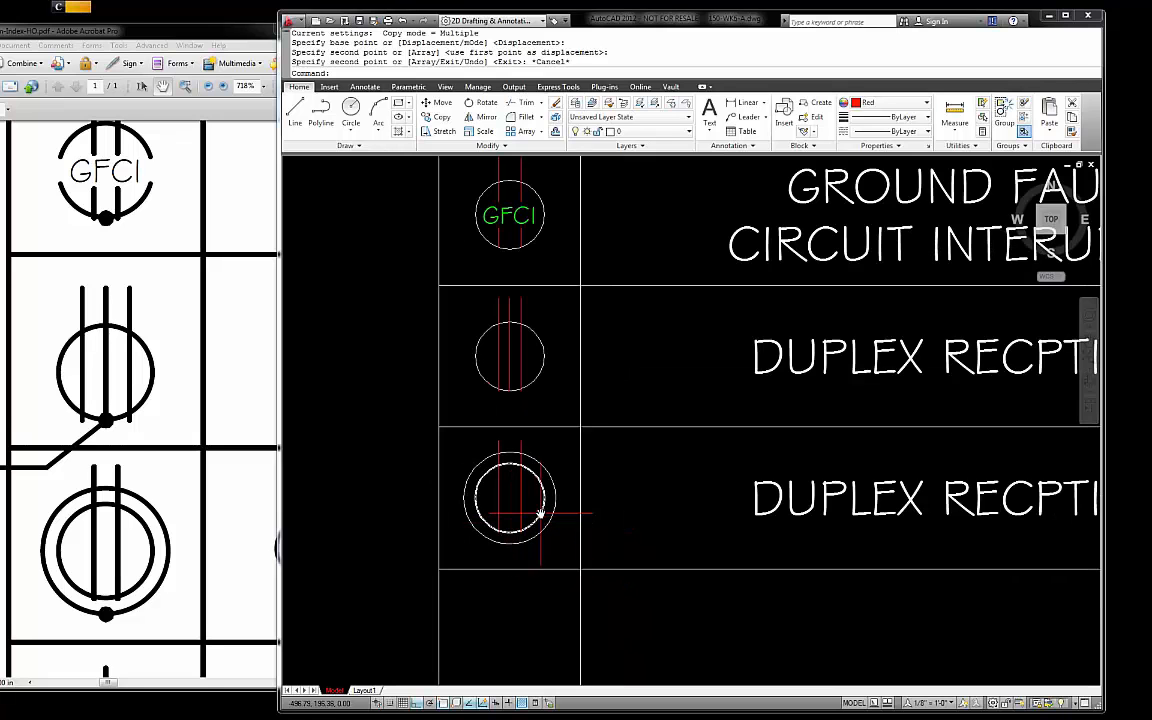
pyautogui.scroll(3, 540, 522)
pyautogui.scroll(2, 512, 550)
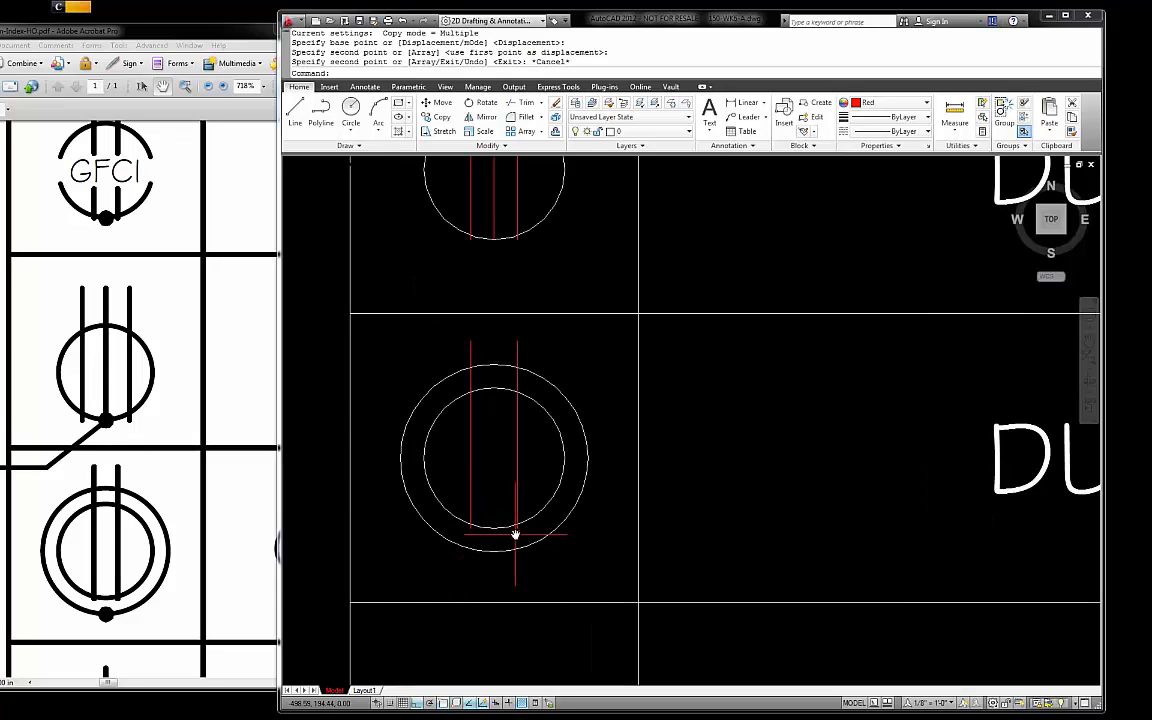
pyautogui.click(255, 470)
pyautogui.scroll(-1, 253, 441)
pyautogui.scroll(-4, 234, 483)
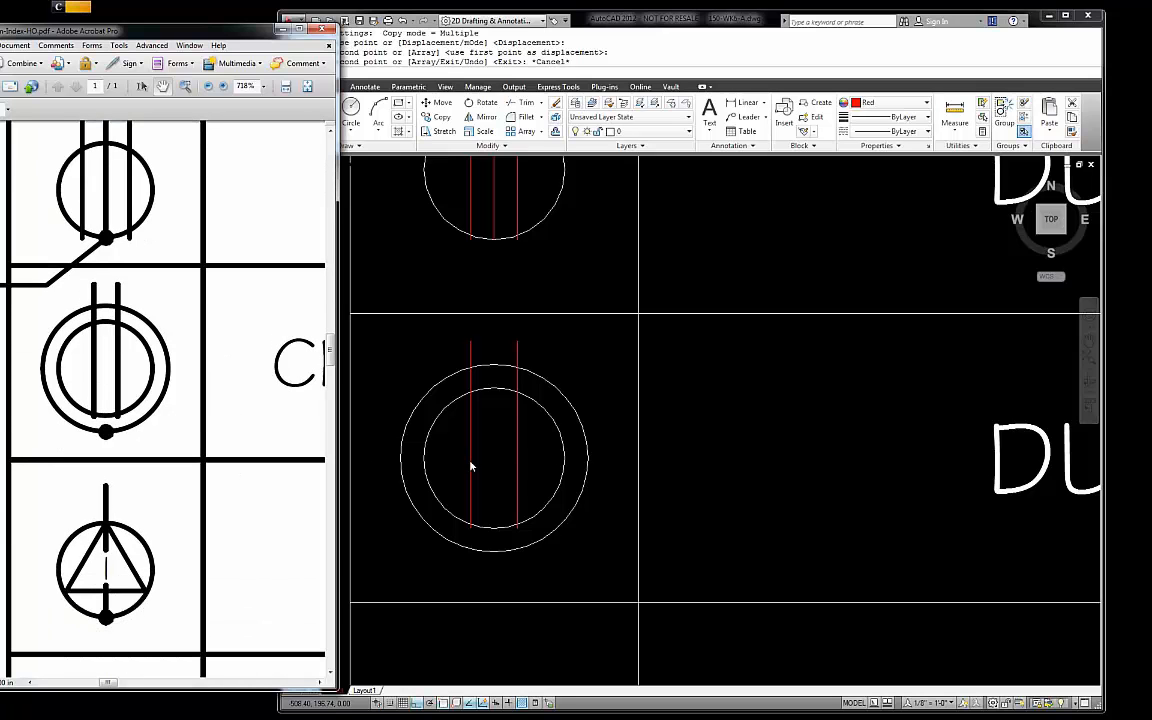
pyautogui.click(547, 456)
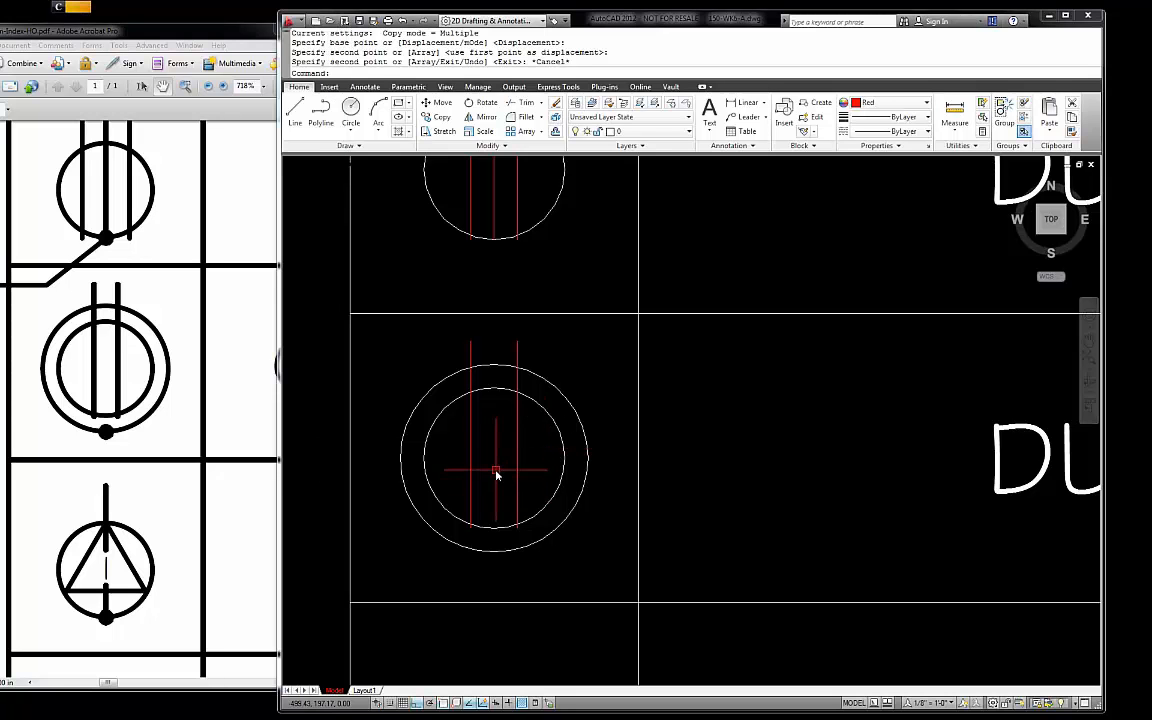
pyautogui.scroll(-3, 169, 464)
pyautogui.scroll(5, 209, 470)
pyautogui.scroll(2, 284, 482)
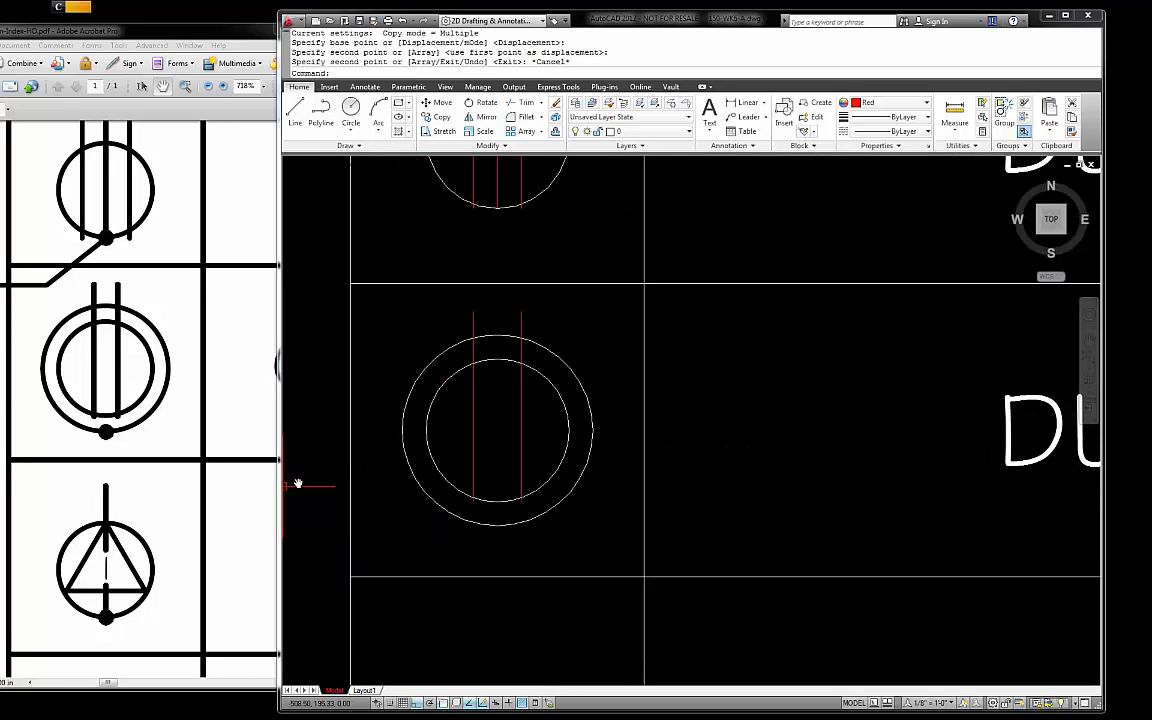
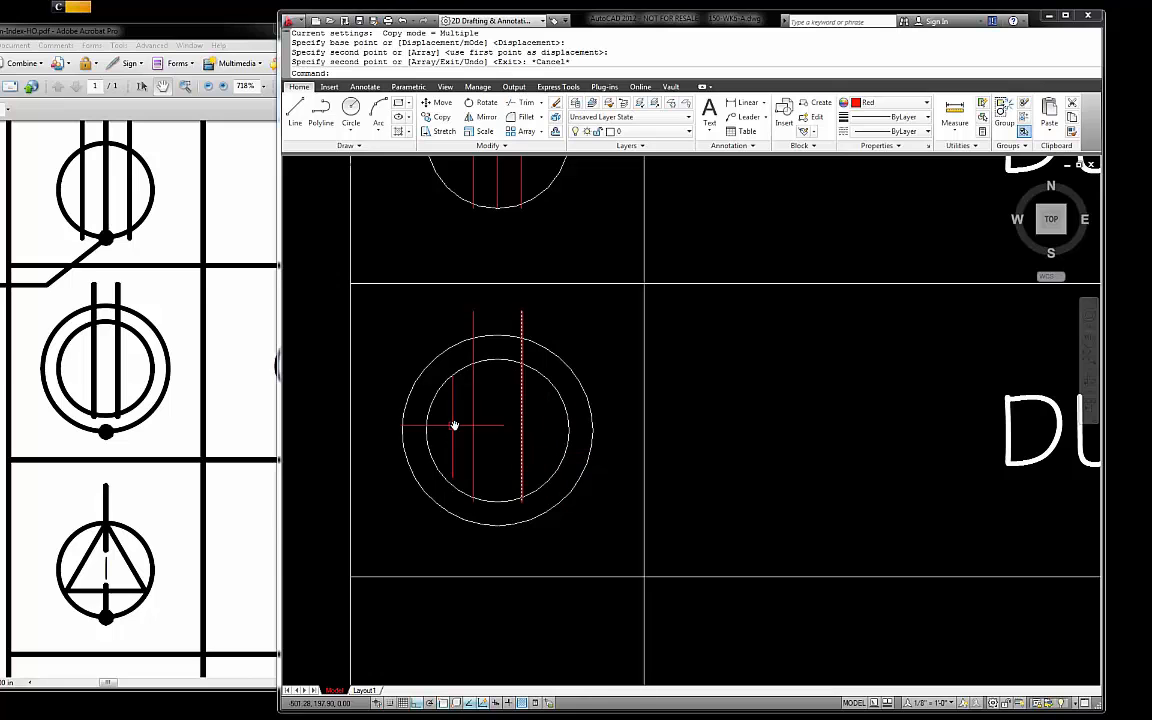
# - Examine the triangle-in-circle symbols further down the reference PDF and the matching empty rows and finished symbols in the drawing
pyautogui.click(167, 539)
pyautogui.scroll(-5, 162, 381)
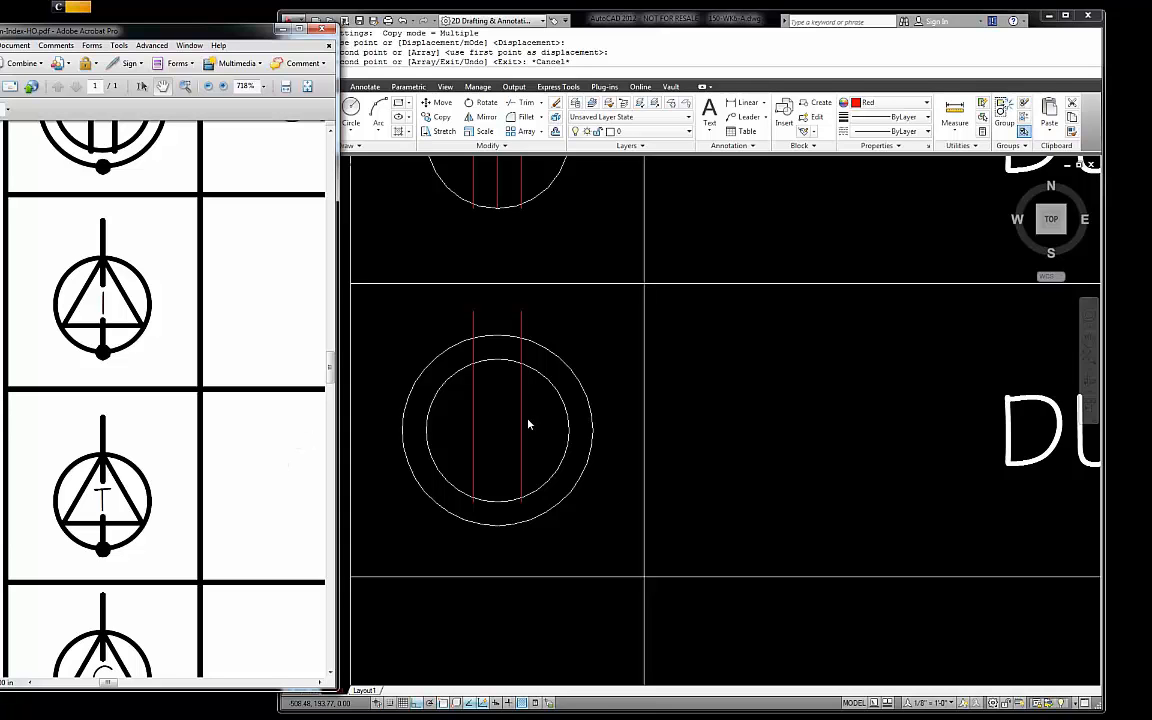
pyautogui.click(579, 425)
pyautogui.scroll(-4, 501, 367)
pyautogui.scroll(2, 509, 463)
pyautogui.scroll(-3, 488, 419)
pyautogui.scroll(1, 543, 358)
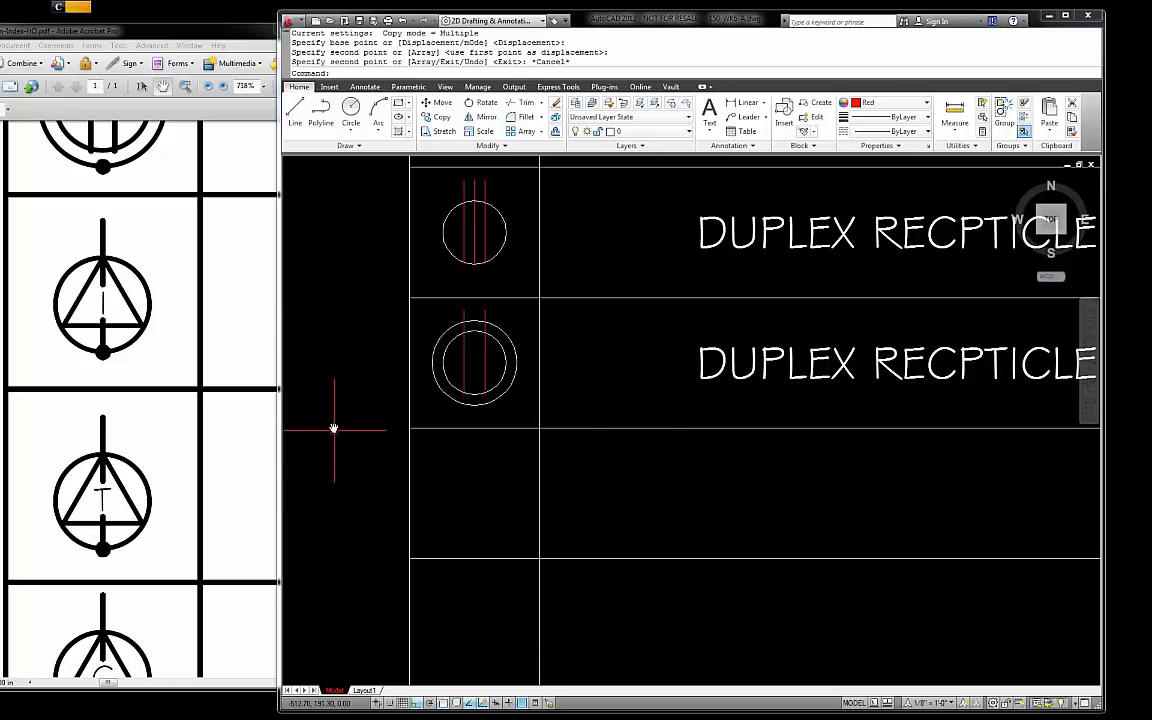
pyautogui.scroll(-5, 345, 381)
pyautogui.scroll(5, 342, 368)
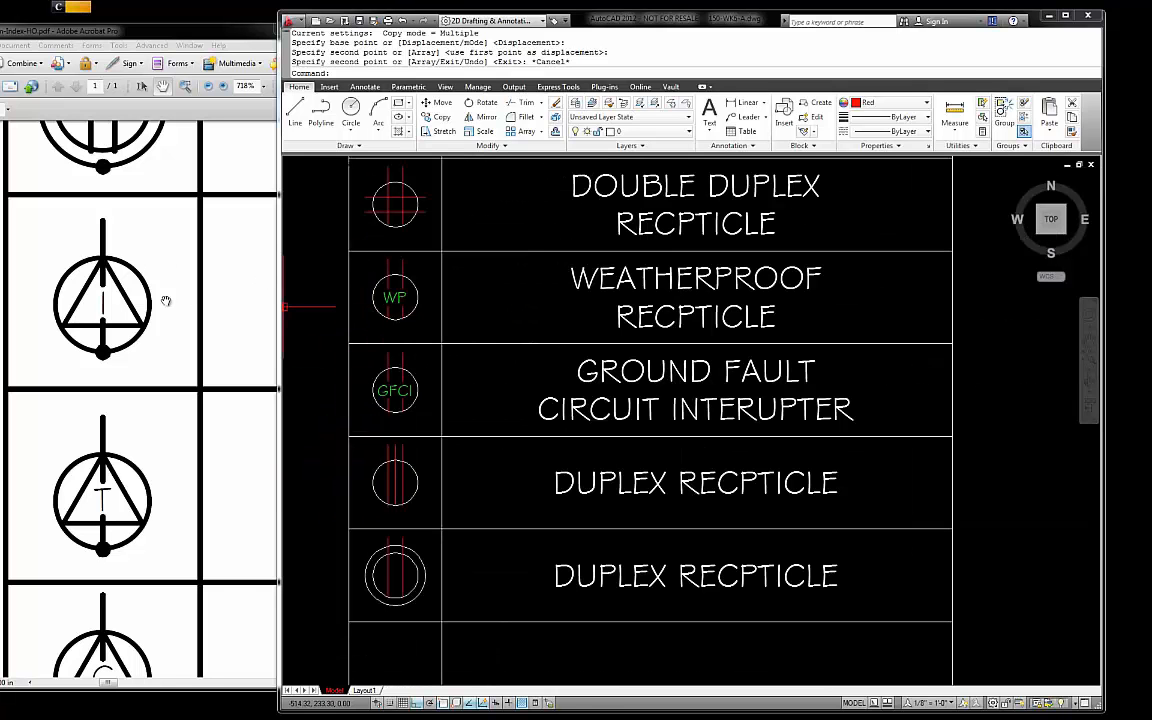
# - Copy the circle and WP text from the weatherproof receptacle row into the first empty row, using the row corners as reference points
pyautogui.scroll(2, 394, 300)
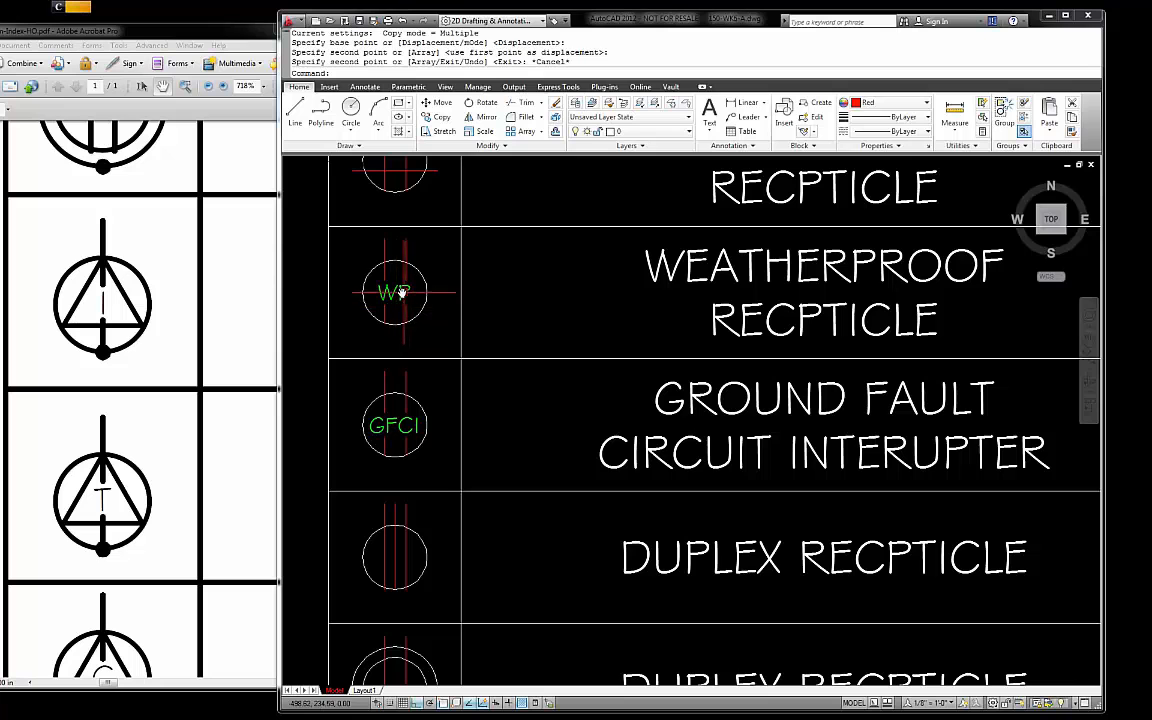
pyautogui.click(399, 293)
pyautogui.click(424, 285)
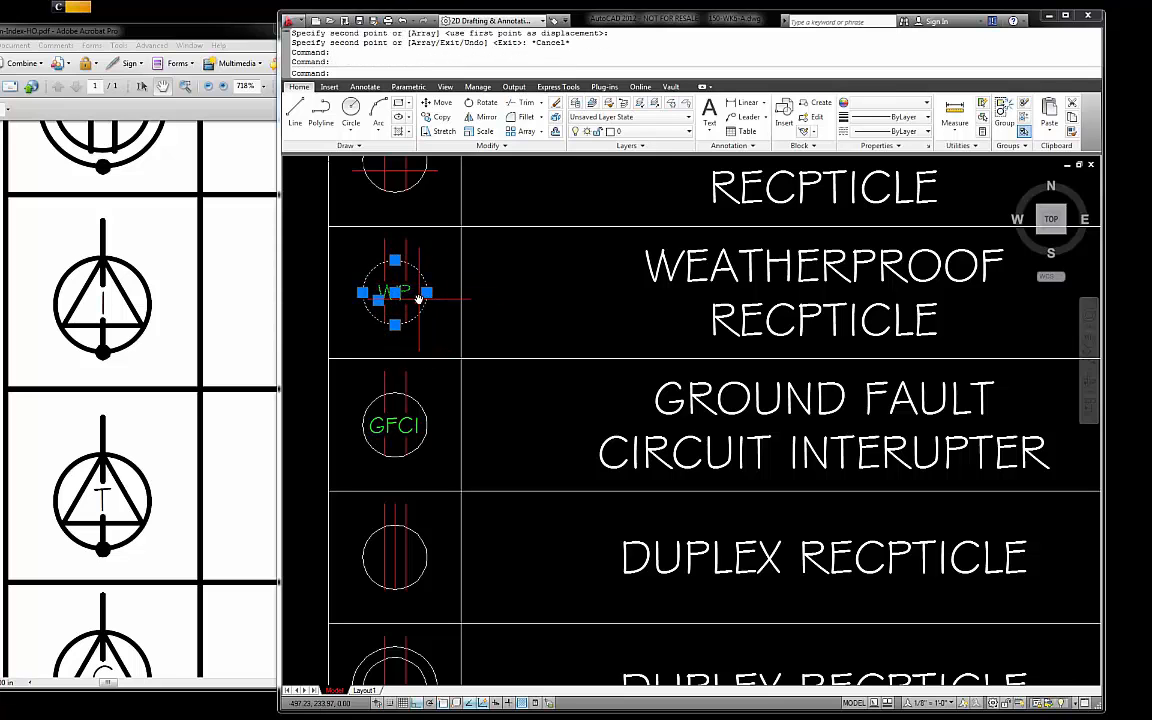
pyautogui.write('c')
pyautogui.press('Return')
pyautogui.click(329, 358)
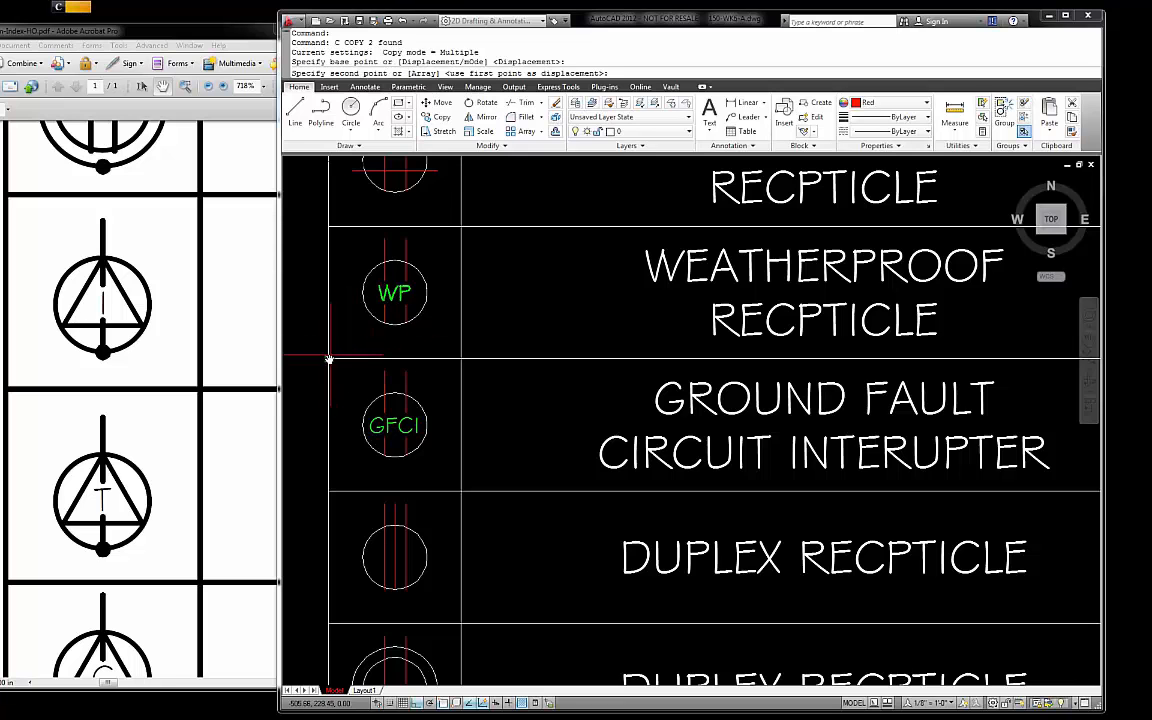
pyautogui.scroll(-8, 329, 358)
pyautogui.scroll(10, 385, 368)
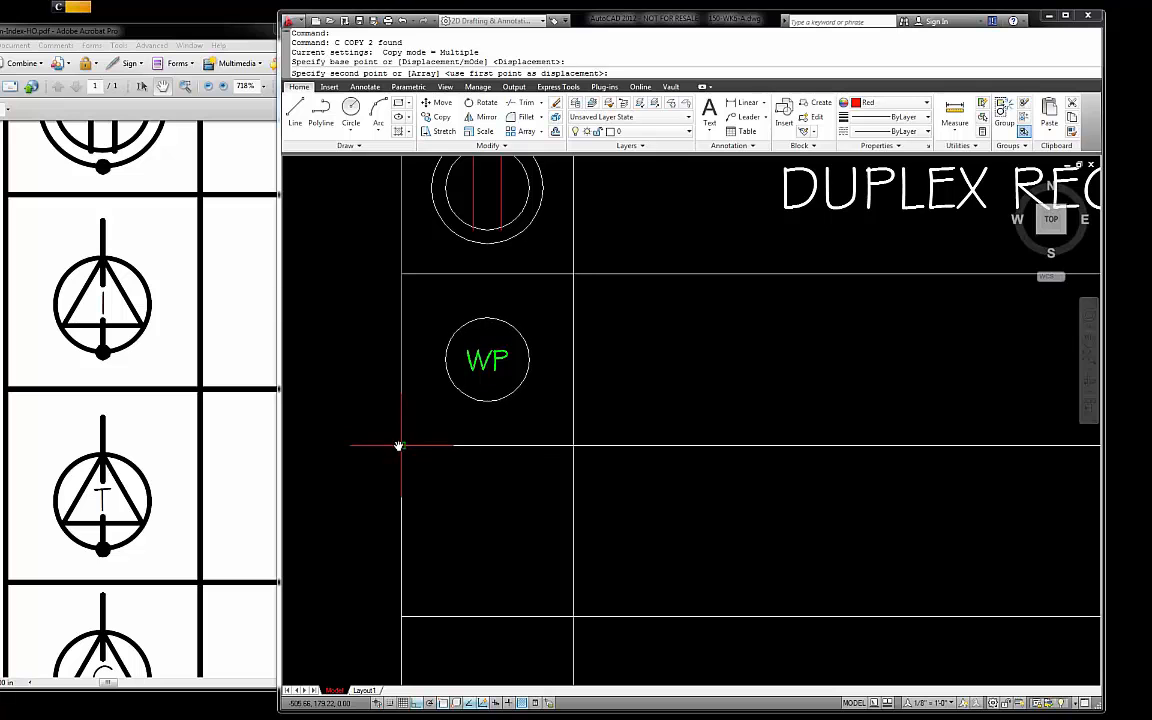
pyautogui.click(398, 446)
pyautogui.press('Escape')
# - Copy the centre vertical line of the three-line receptacle symbol onto the new WP circle two rows below, using the row corners as reference points
pyautogui.scroll(3, 523, 344)
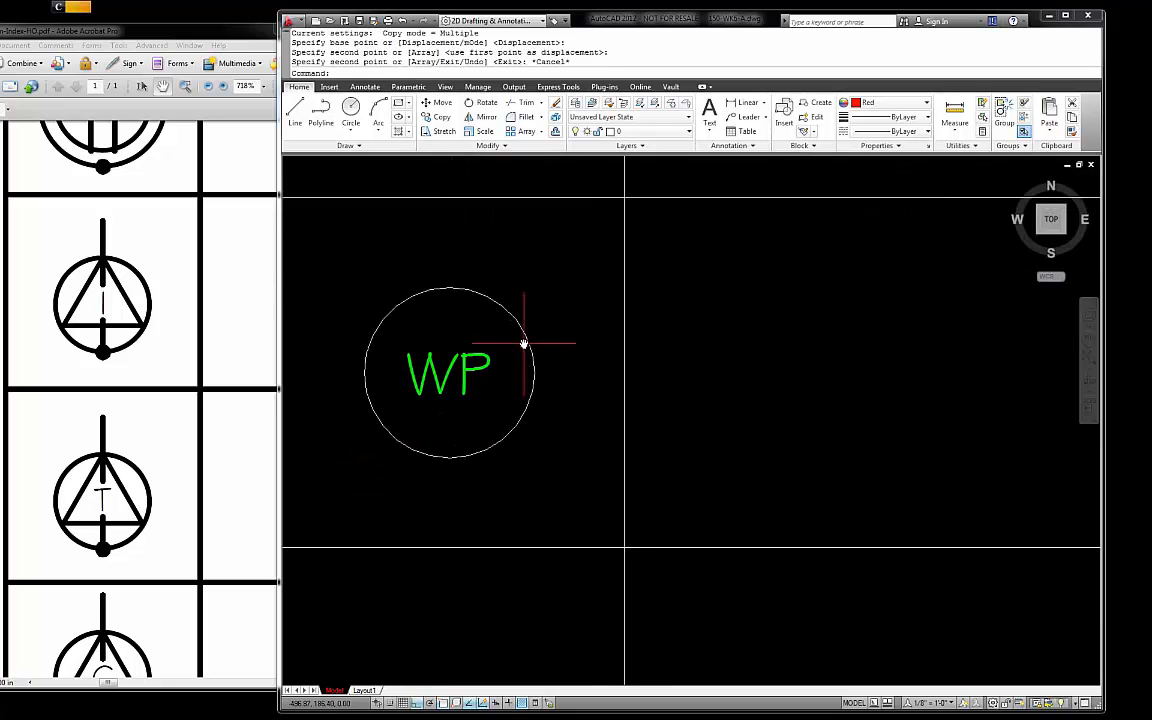
pyautogui.scroll(-4, 342, 404)
pyautogui.scroll(3, 385, 352)
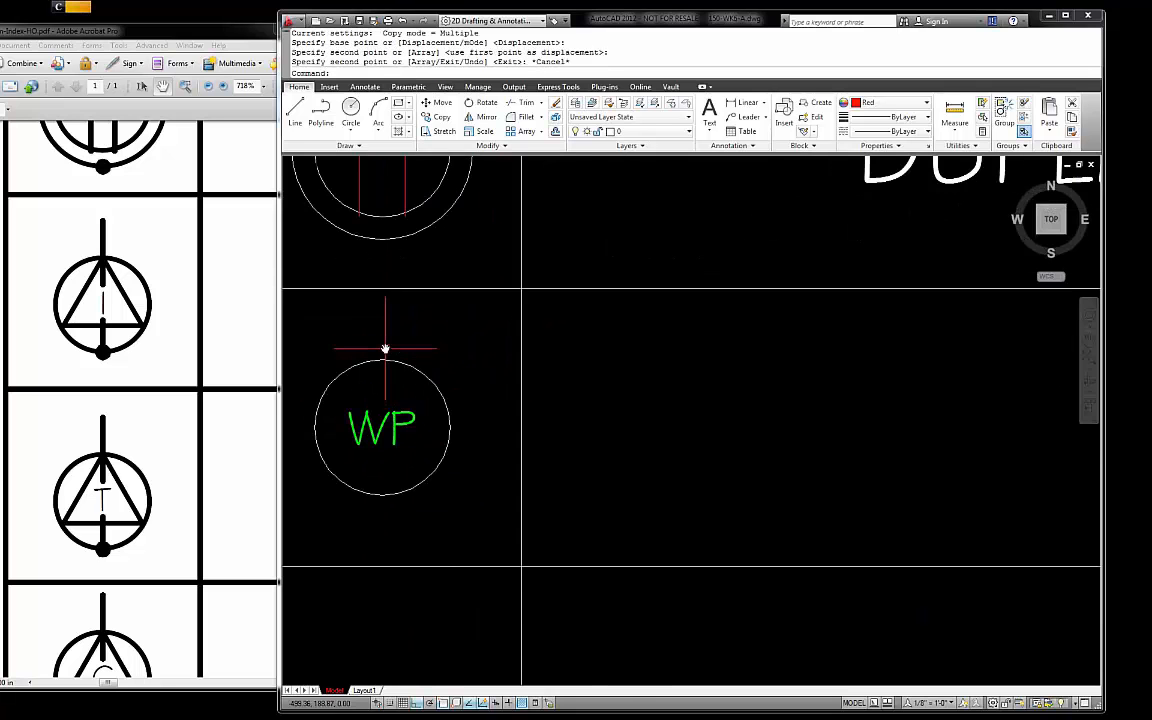
pyautogui.scroll(-2, 404, 390)
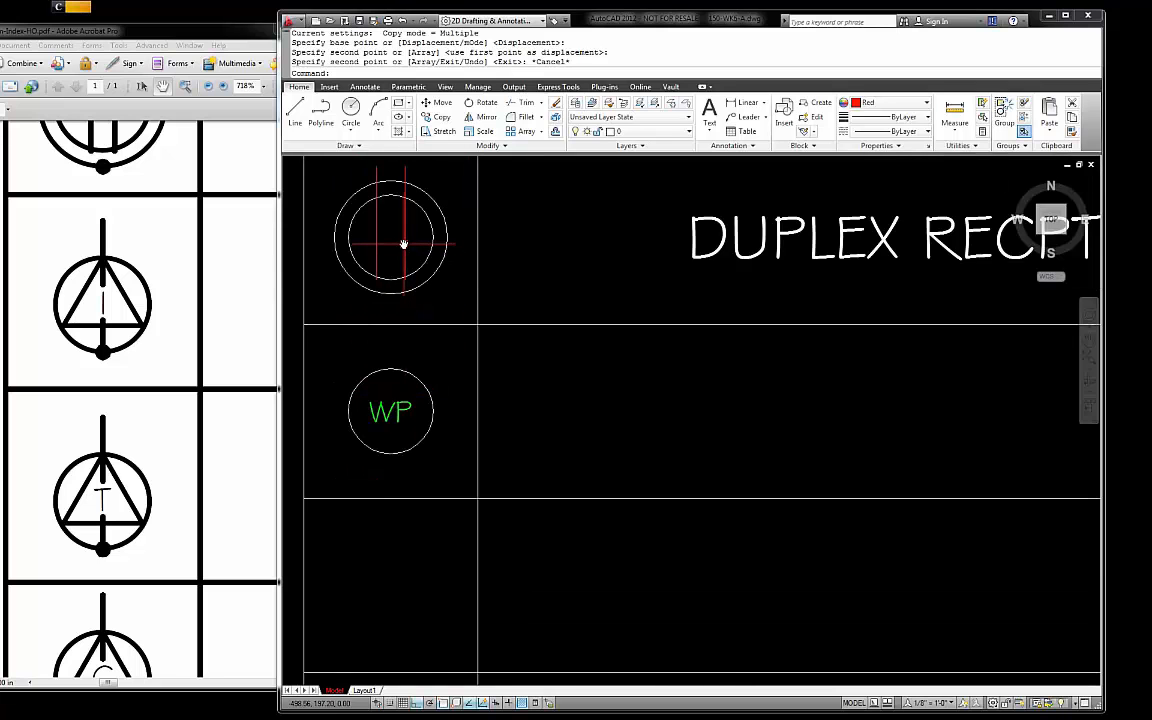
pyautogui.scroll(-2, 400, 252)
pyautogui.scroll(-3, 391, 262)
pyautogui.scroll(5, 393, 278)
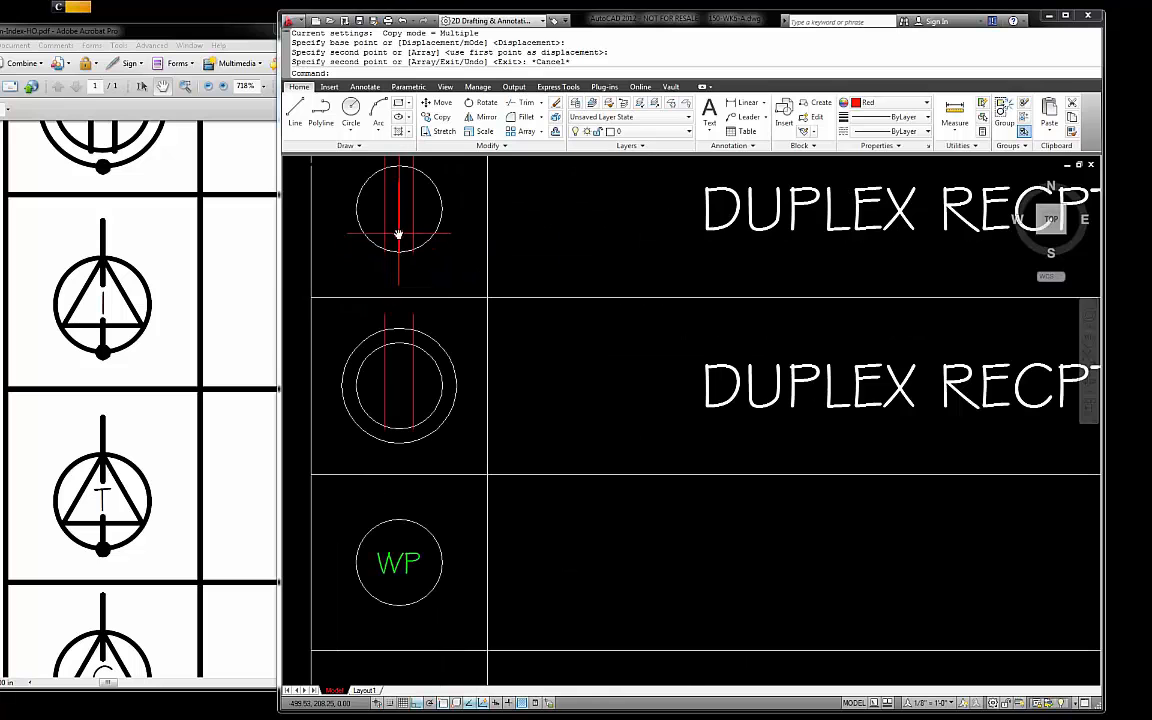
pyautogui.click(398, 234)
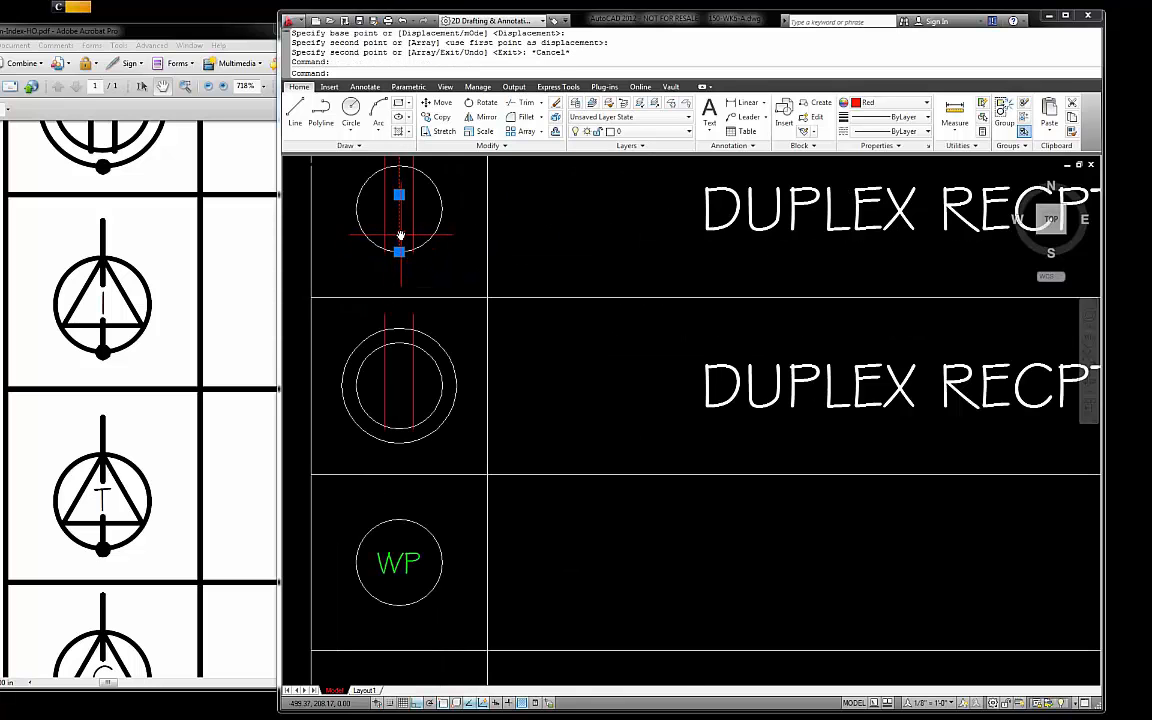
pyautogui.write('co')
pyautogui.press('Return')
pyautogui.click(399, 234)
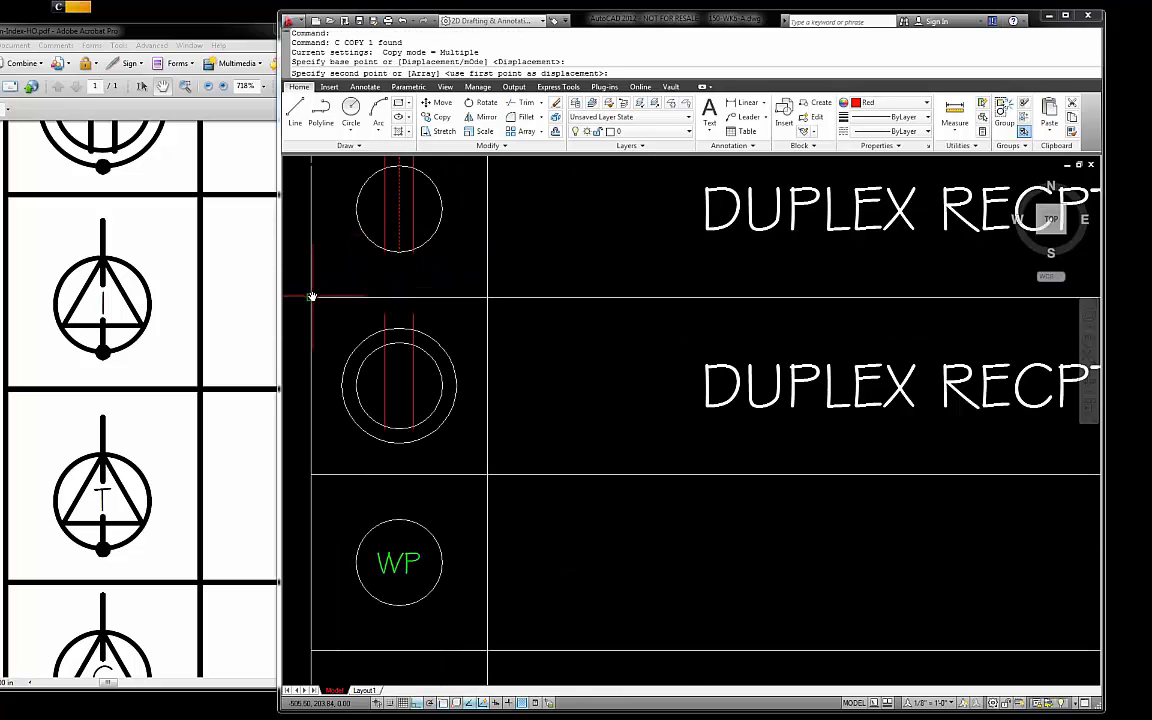
pyautogui.scroll(-1, 352, 268)
pyautogui.click(381, 453)
pyautogui.press('Escape')
pyautogui.scroll(1, 382, 445)
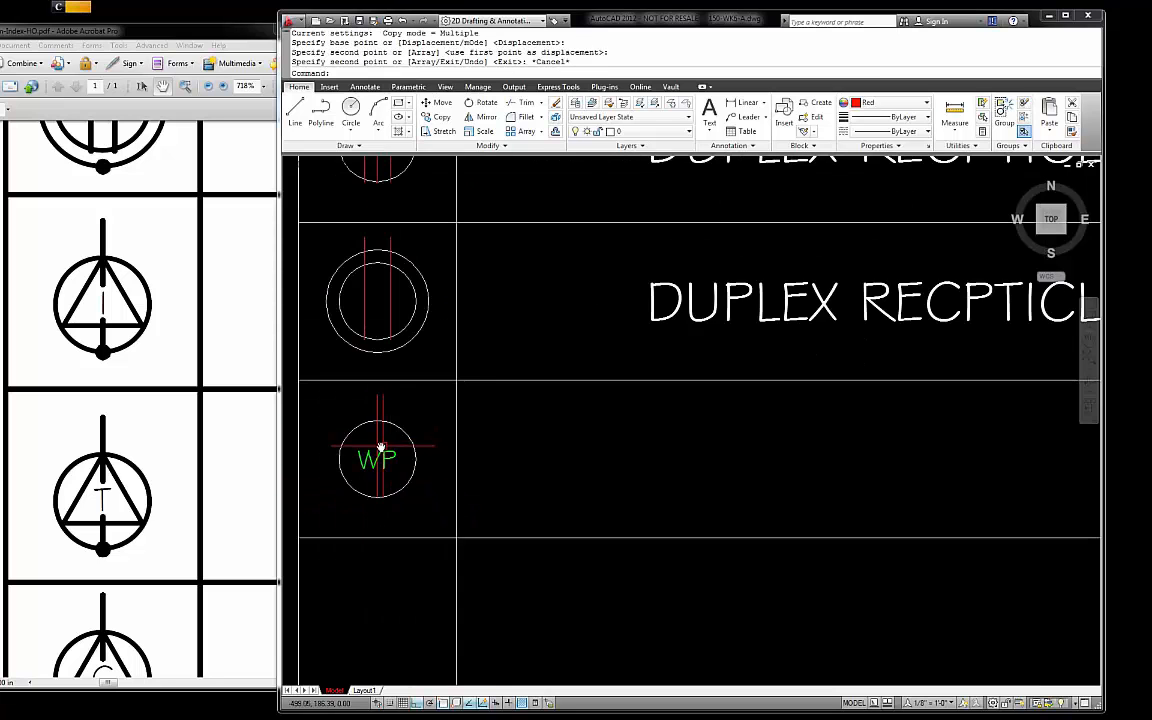
# - Check the colour property of the WP circle and of the inner circle in the double-circle receptacle symbol
pyautogui.scroll(2, 381, 447)
pyautogui.scroll(-2, 425, 437)
pyautogui.scroll(2, 401, 452)
pyautogui.scroll(1, 401, 452)
pyautogui.scroll(-2, 442, 417)
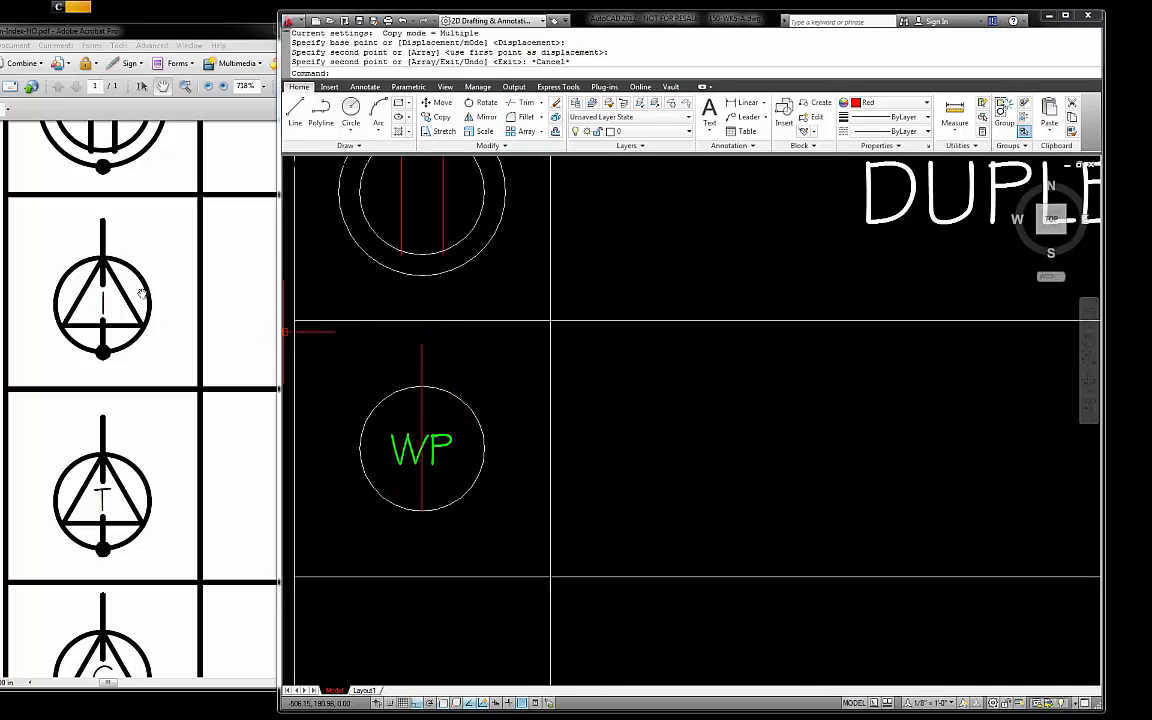
pyautogui.click(380, 399)
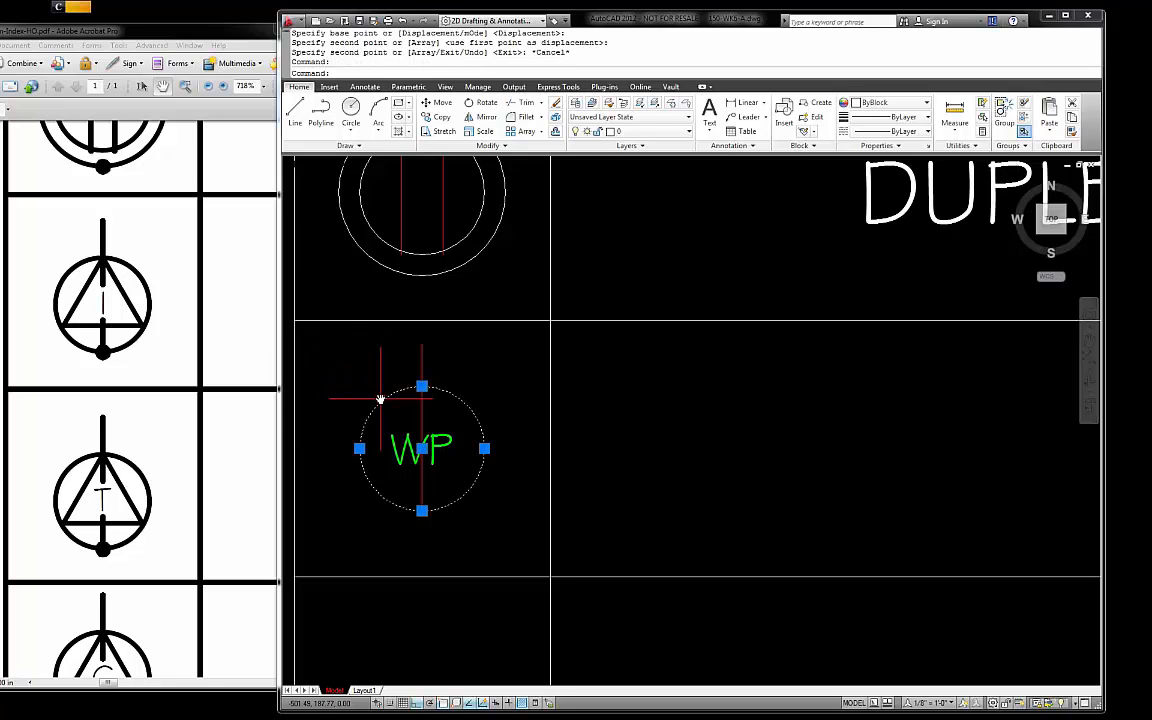
pyautogui.press('Escape')
pyautogui.click(454, 245)
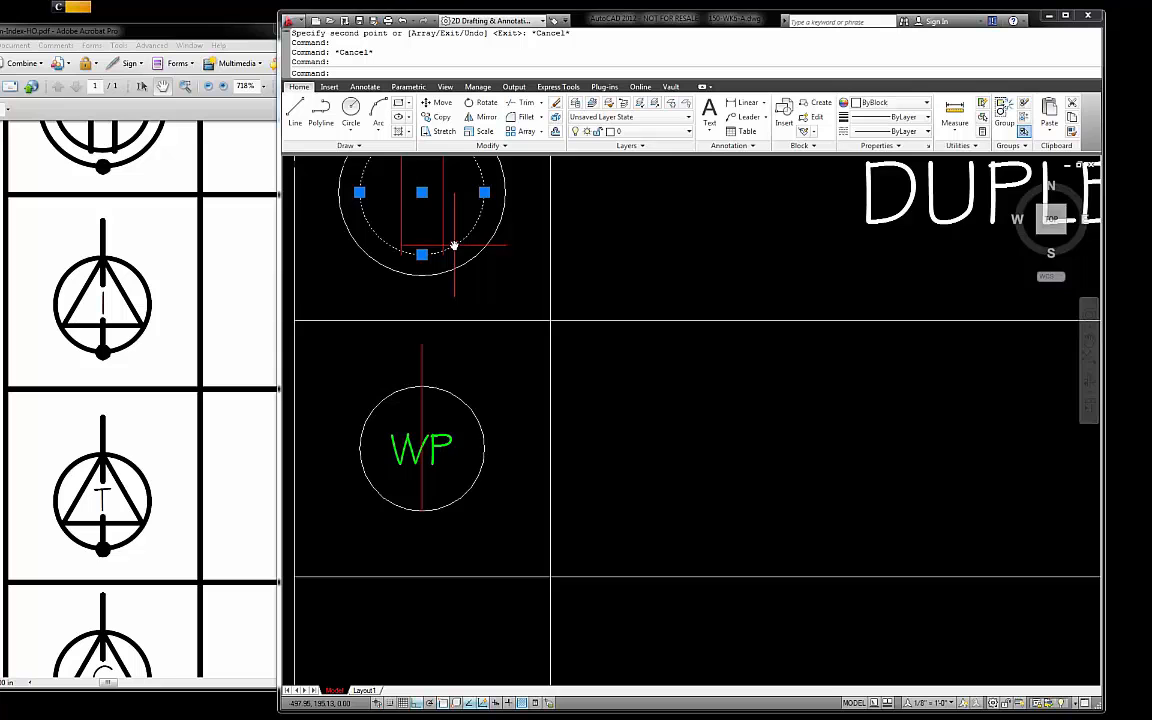
pyautogui.scroll(-2, 488, 248)
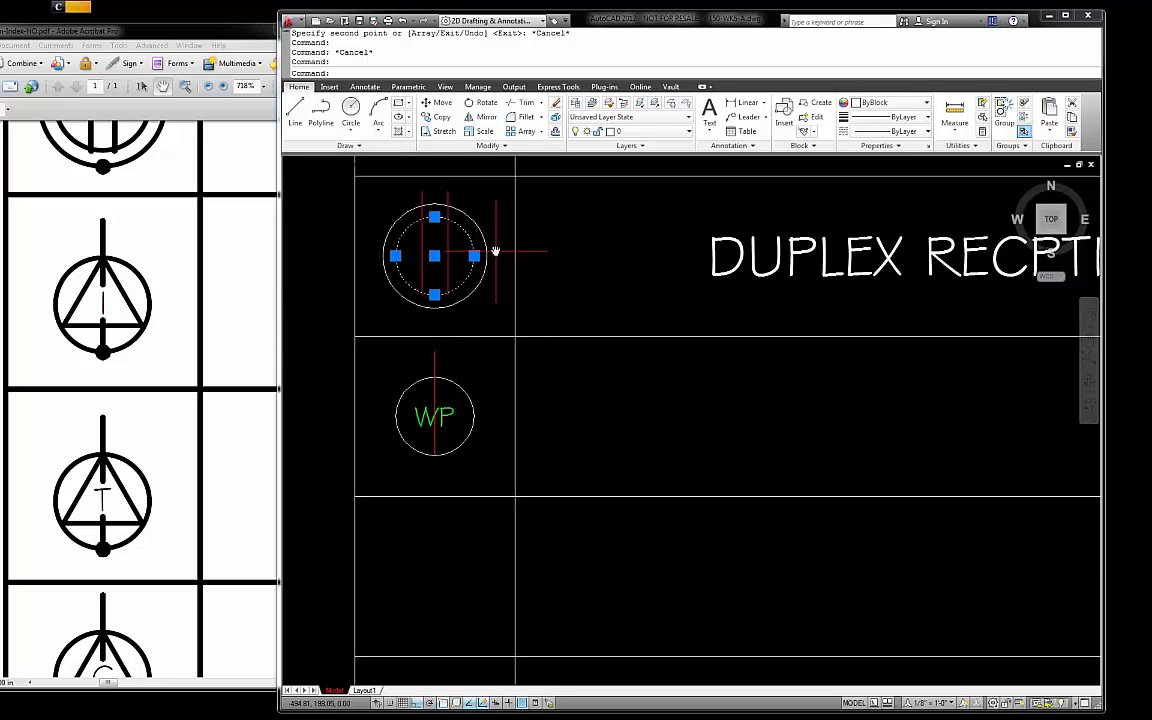
pyautogui.press('Escape')
# - Change the outer circle of the double-circle receptacle symbol to red
pyautogui.click(476, 217)
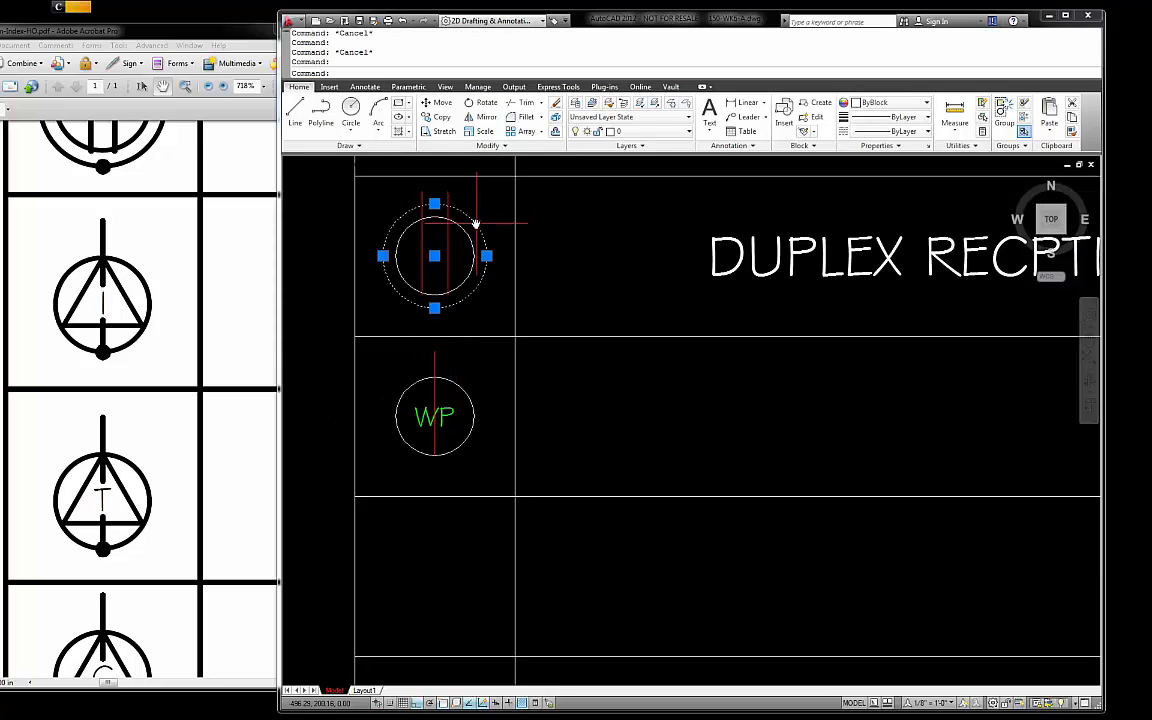
pyautogui.press('Escape')
pyautogui.click(480, 224)
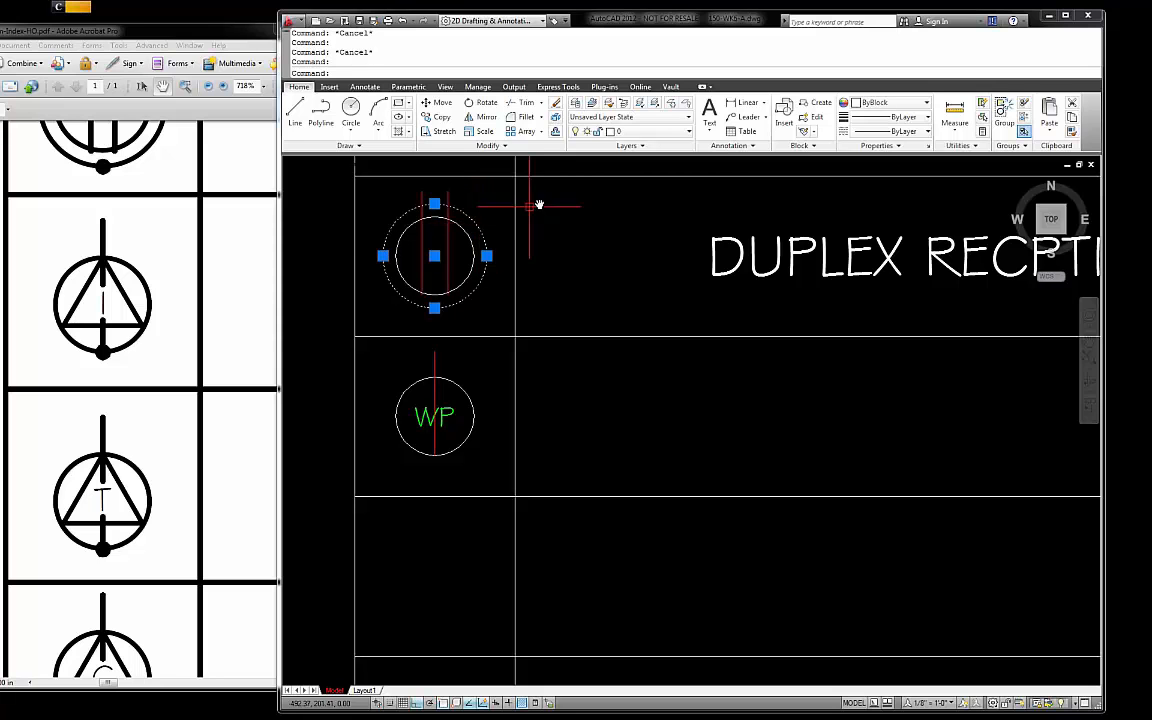
pyautogui.click(926, 102)
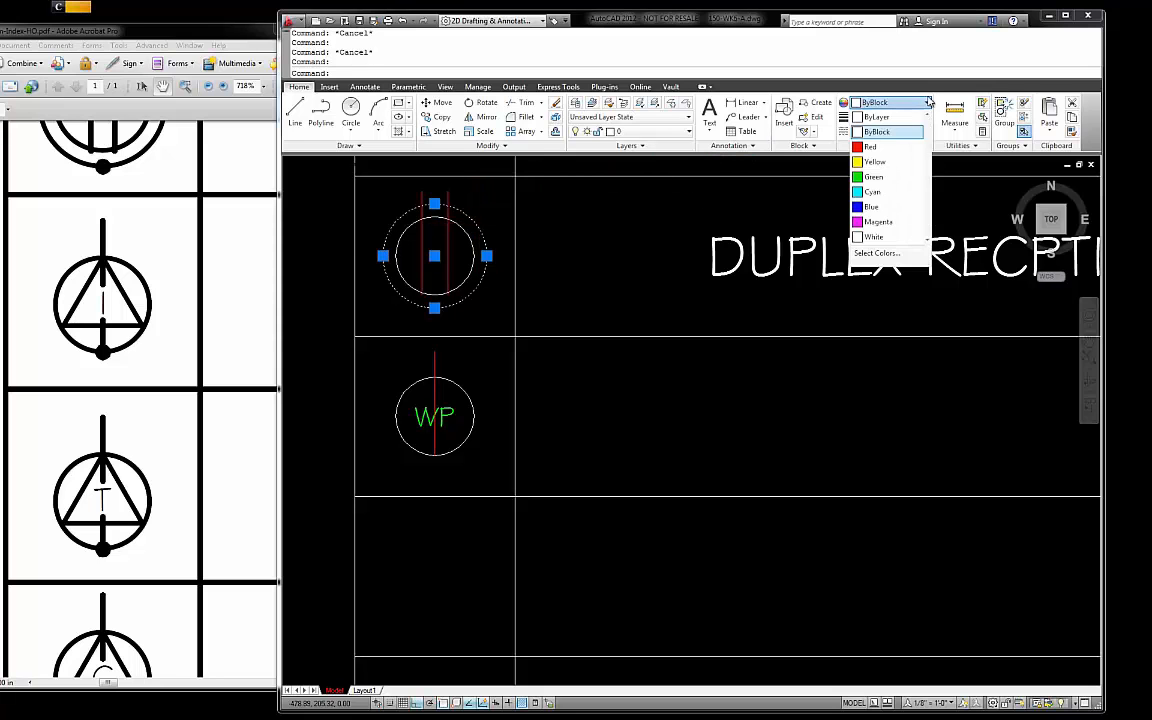
pyautogui.click(875, 150)
pyautogui.press('Escape')
# - Draw a 3-sided polygon inscribed in the WP circle, centred on the circle with its apex at the circle's top
pyautogui.scroll(2, 450, 400)
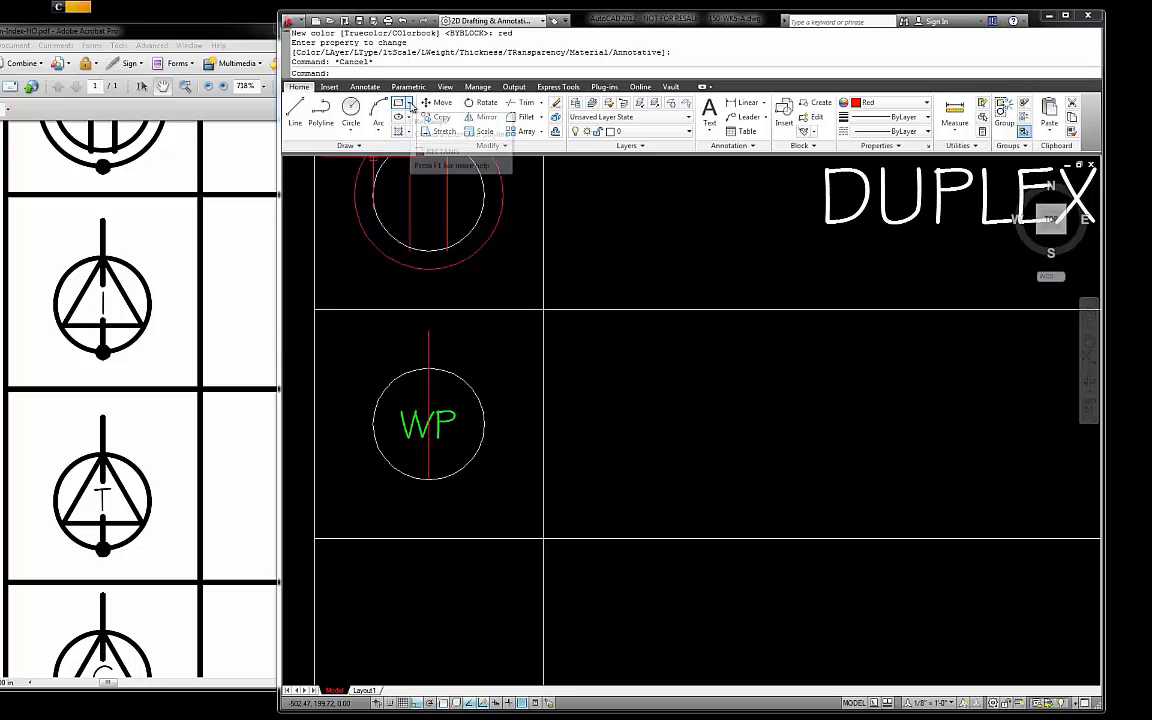
pyautogui.click(410, 106)
pyautogui.click(420, 145)
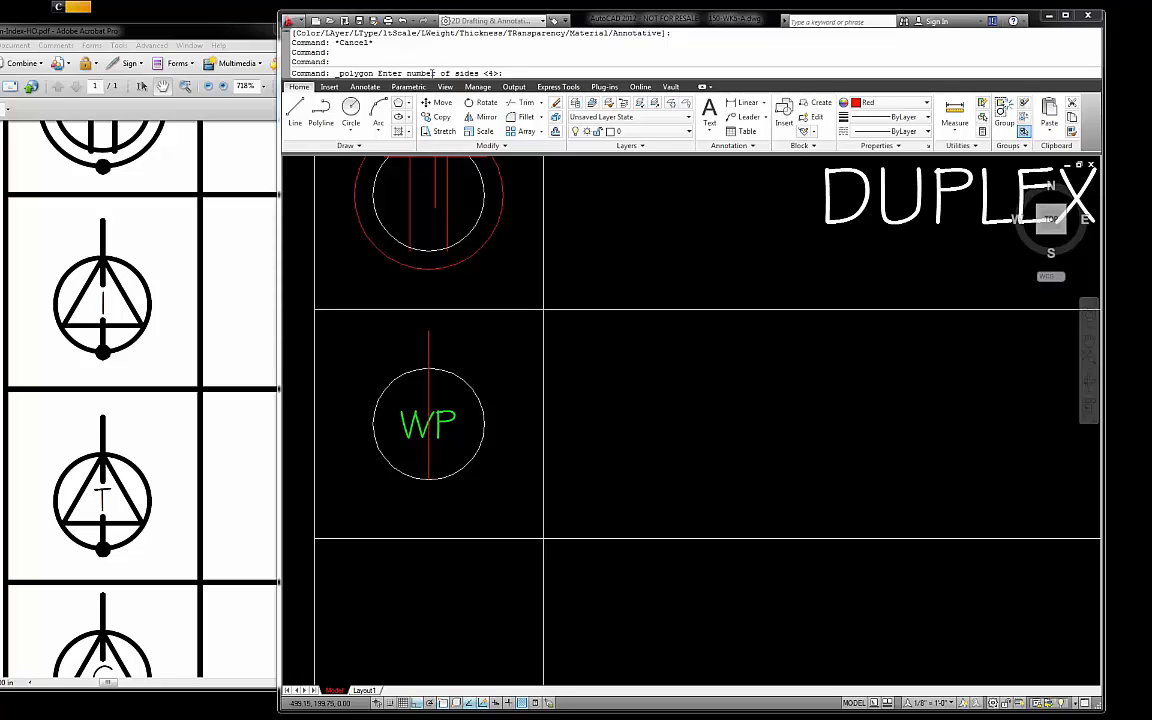
pyautogui.press('Return')
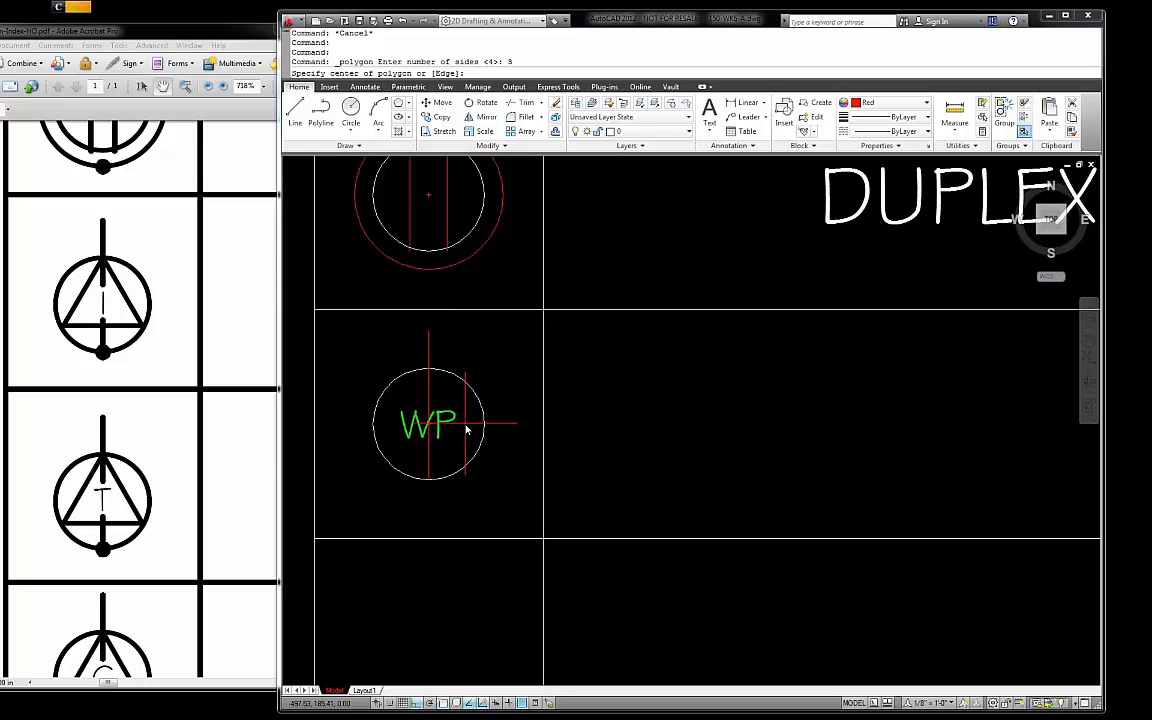
pyautogui.scroll(3, 492, 426)
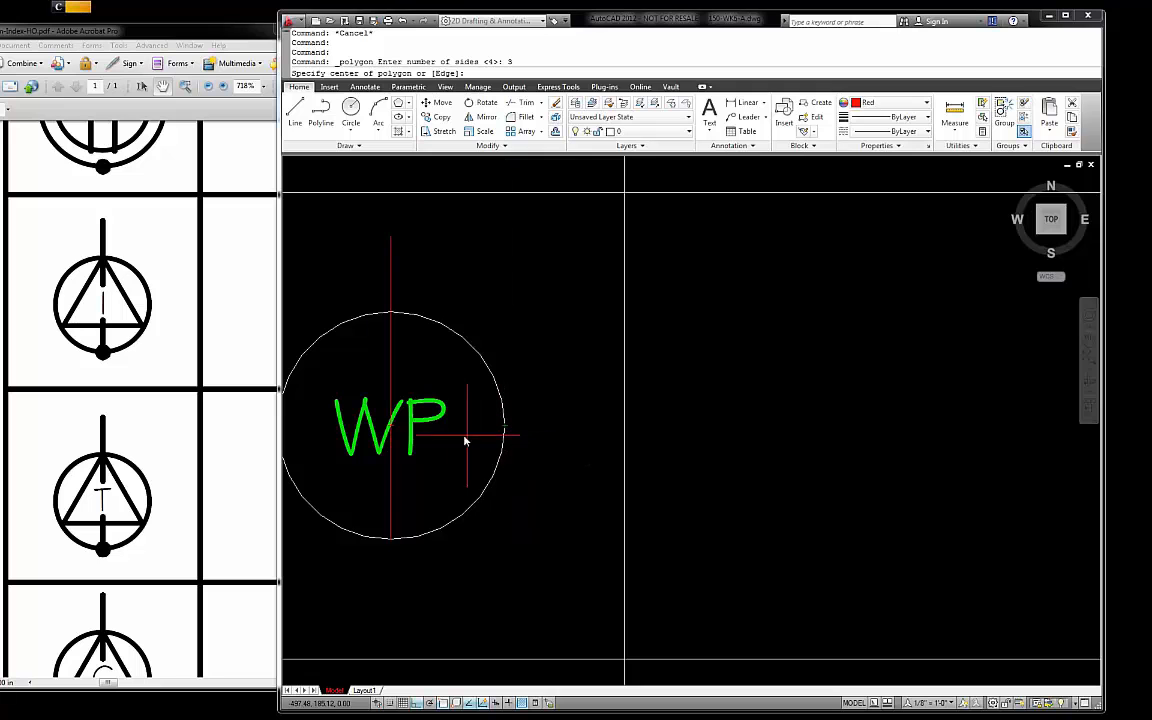
pyautogui.click(393, 426)
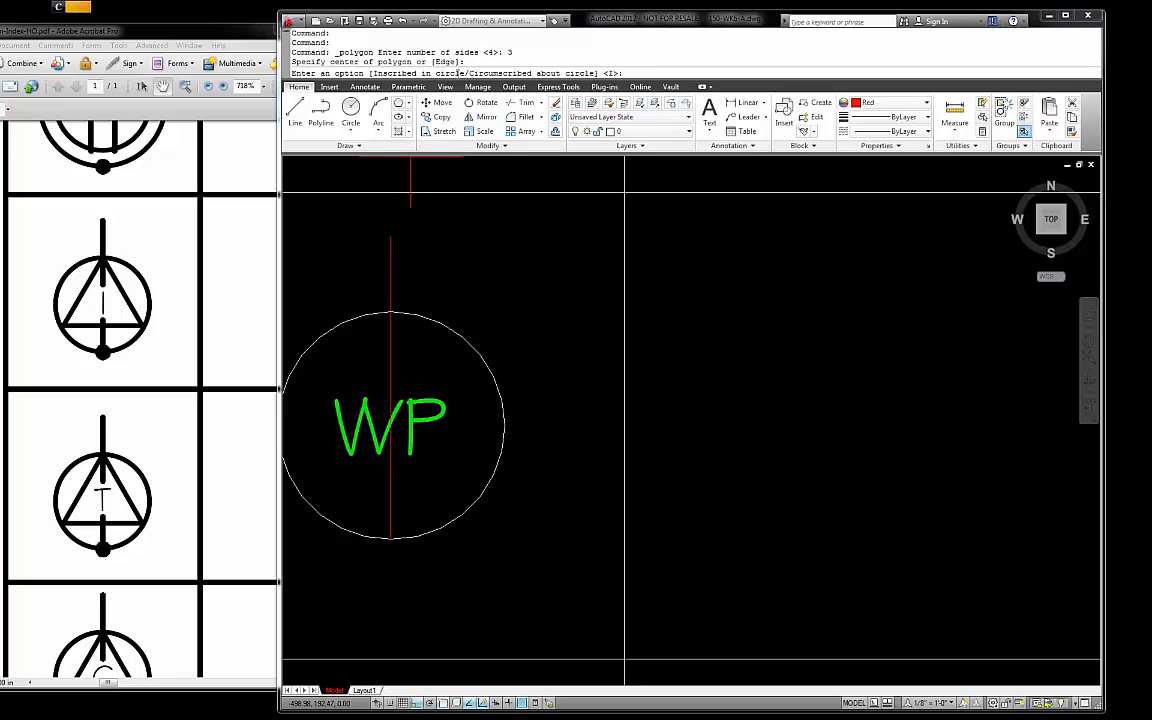
pyautogui.press('Return')
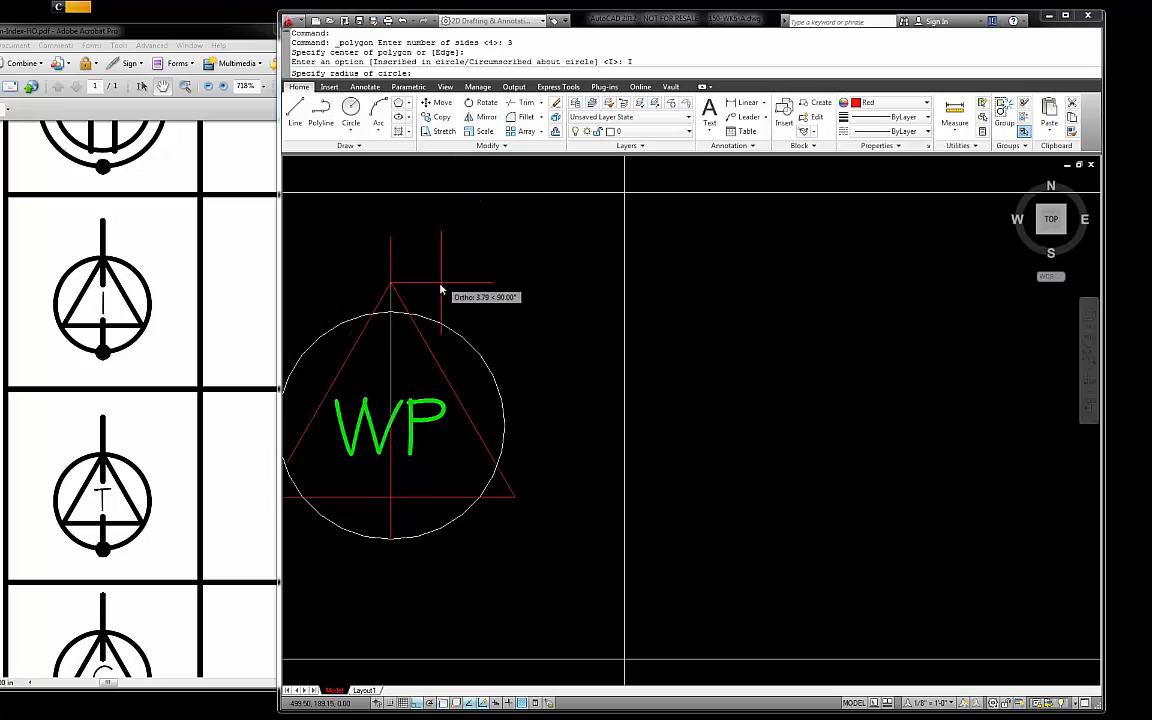
pyautogui.press('Escape')
pyautogui.scroll(-4, 496, 288)
pyautogui.scroll(3, 509, 358)
pyautogui.click(488, 381)
pyautogui.press('Escape')
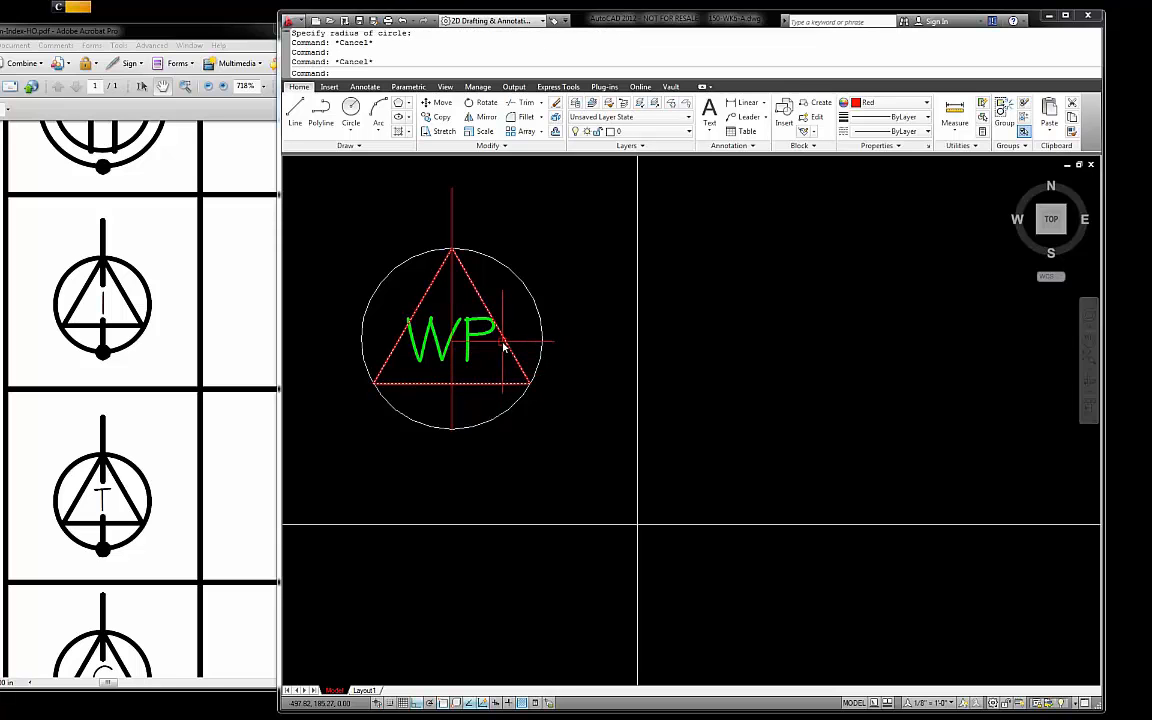
# - Replace the WP text inside the triangle with the letter I
pyautogui.scroll(3, 473, 312)
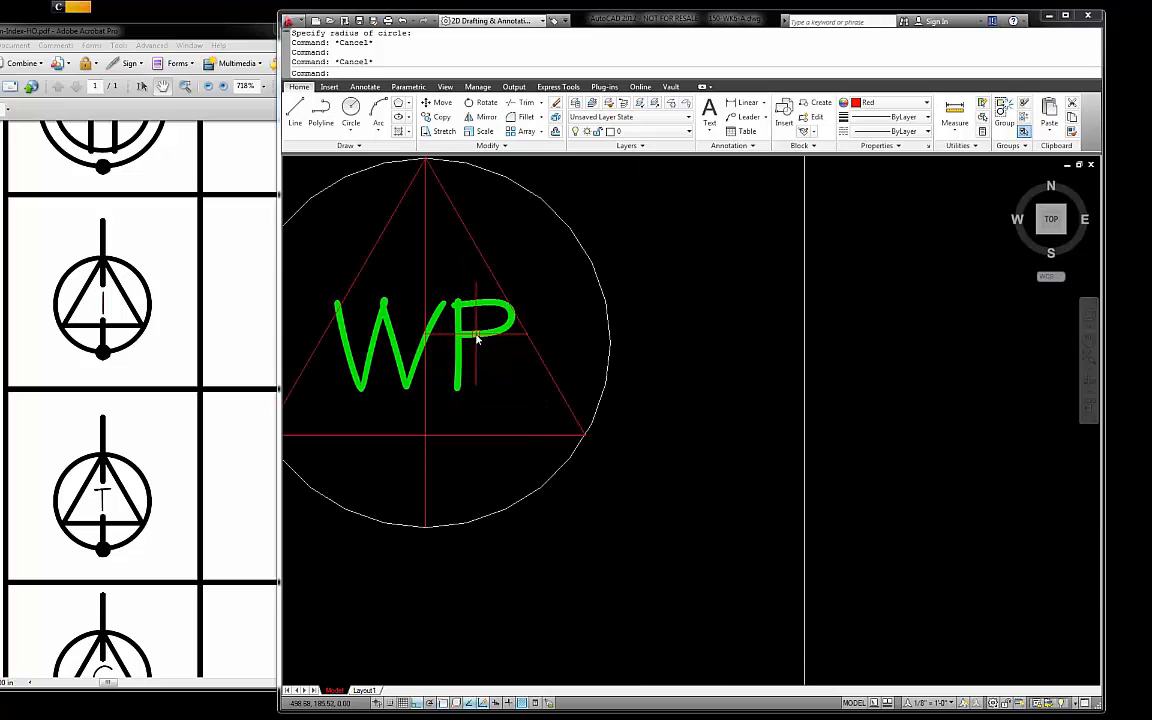
pyautogui.doubleClick(473, 342)
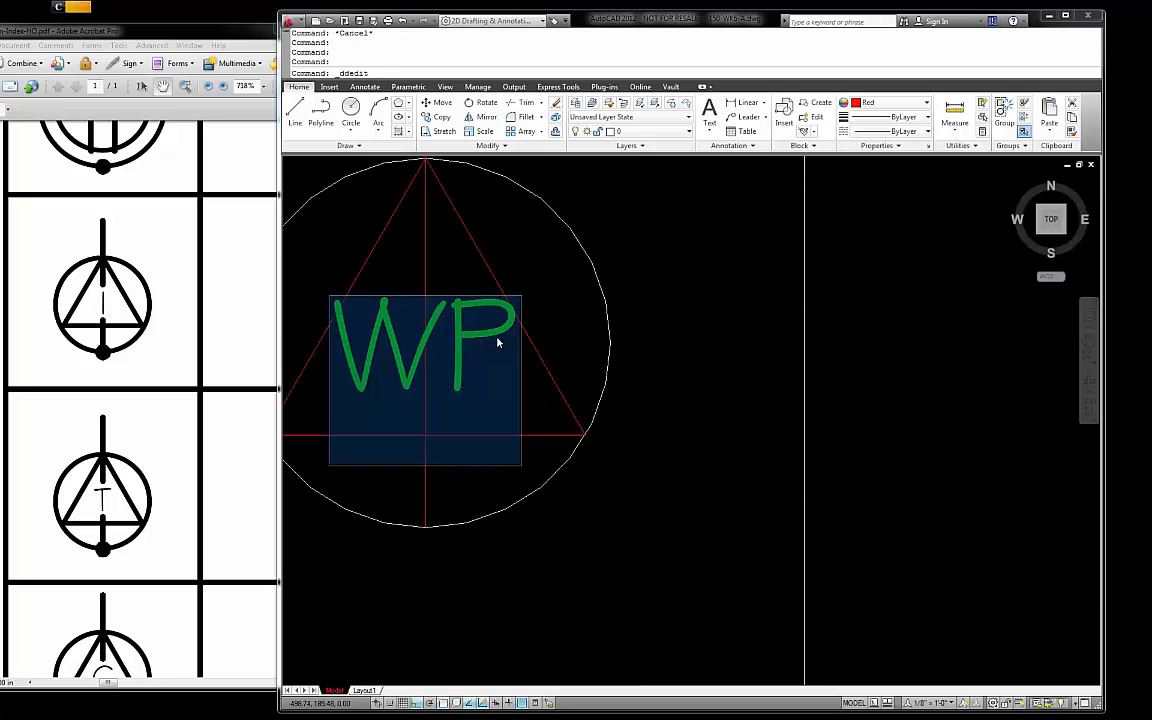
pyautogui.click(494, 347)
pyautogui.moveTo(494, 347); pyautogui.dragTo(337, 341)
pyautogui.write('I')
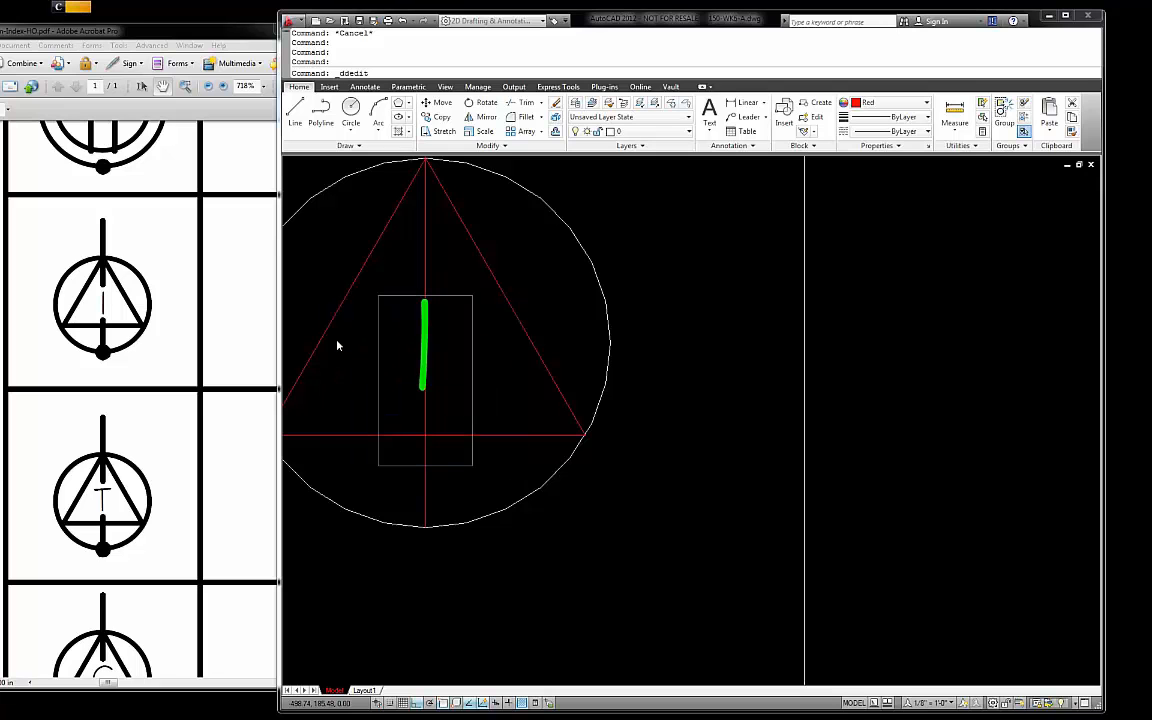
pyautogui.click(399, 321)
pyautogui.press('Escape')
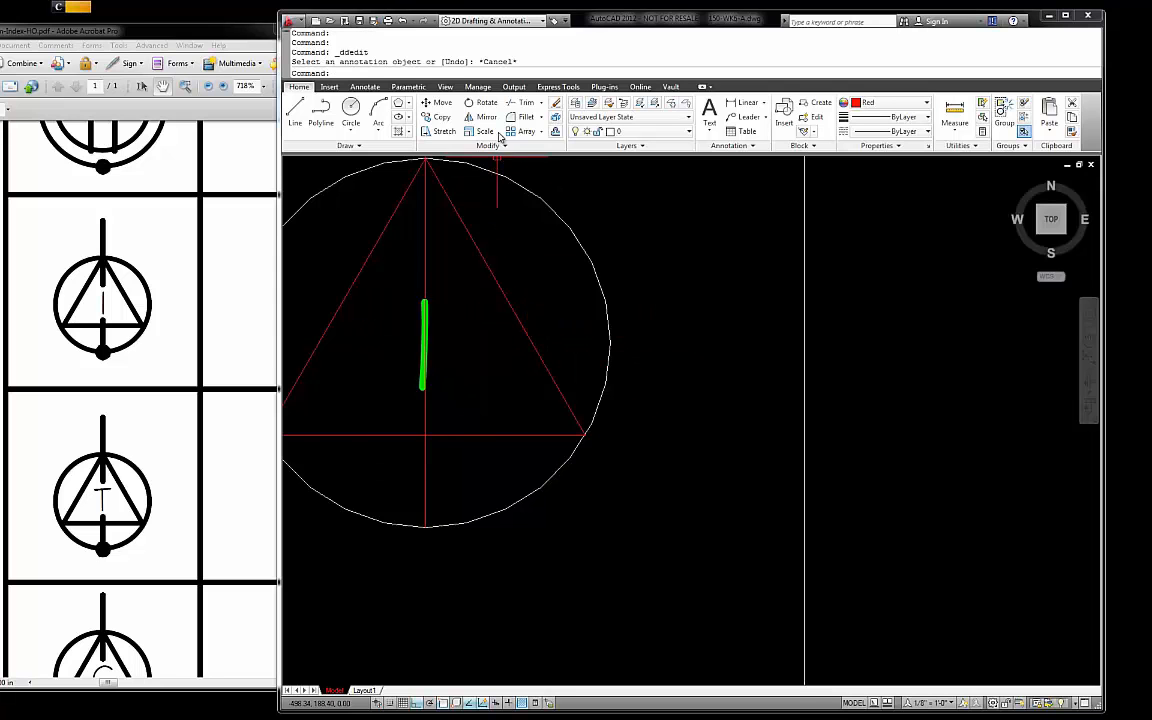
# - Trim away the part of the vertical centre line that runs behind the letter I
pyautogui.click(518, 102)
pyautogui.scroll(3, 421, 310)
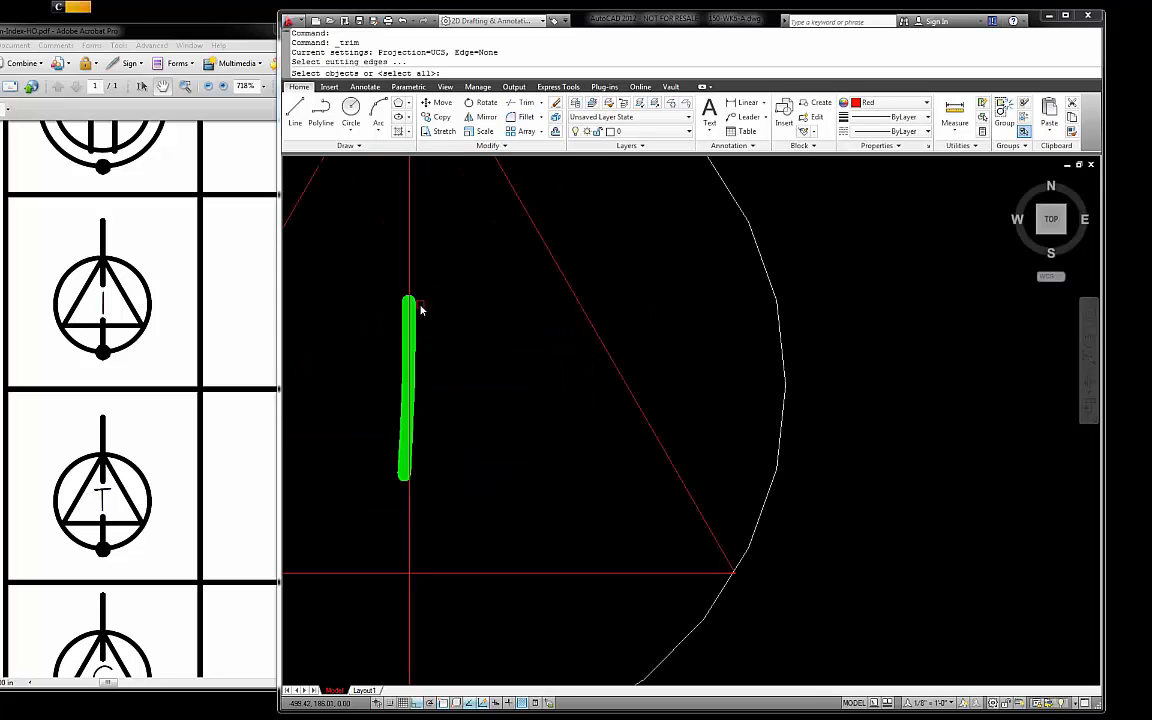
pyautogui.press('Return')
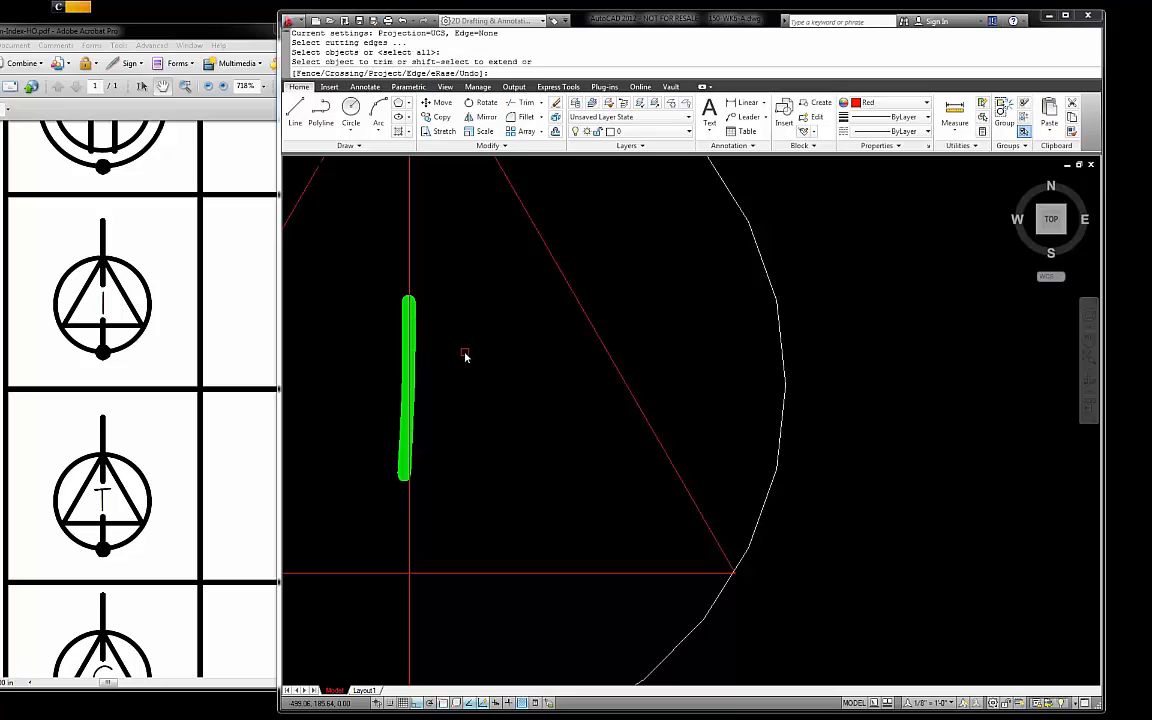
pyautogui.click(409, 290)
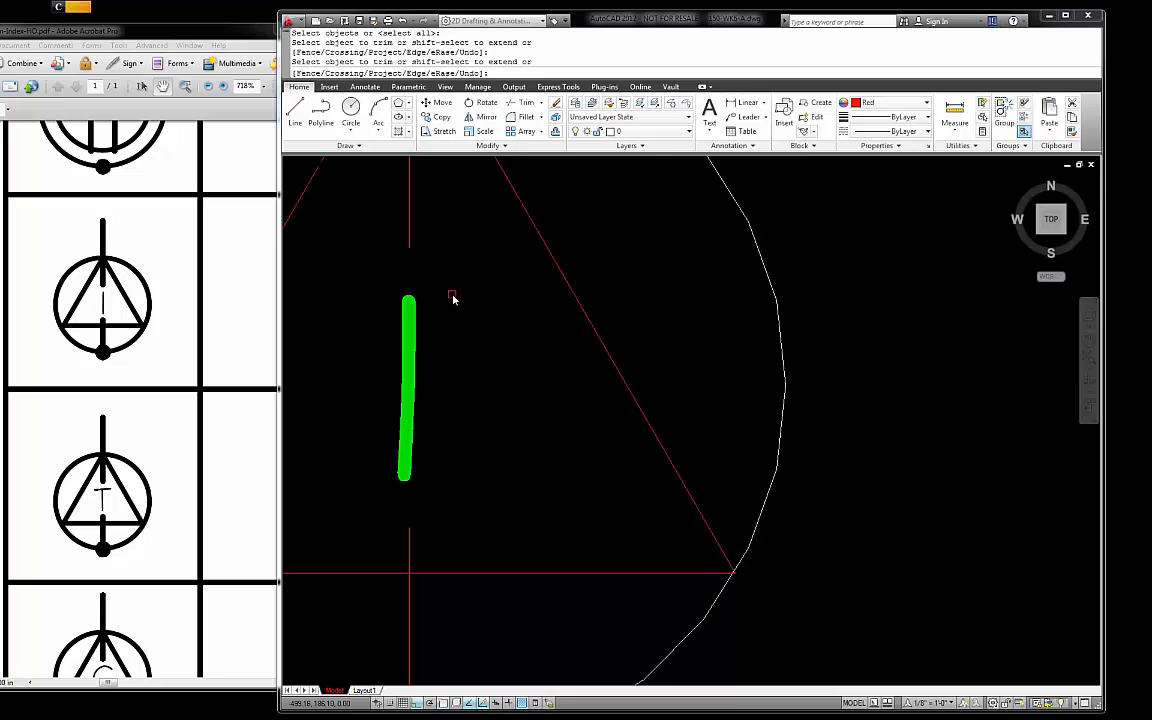
pyautogui.scroll(-5, 452, 298)
pyautogui.scroll(2, 393, 375)
pyautogui.scroll(-4, 437, 355)
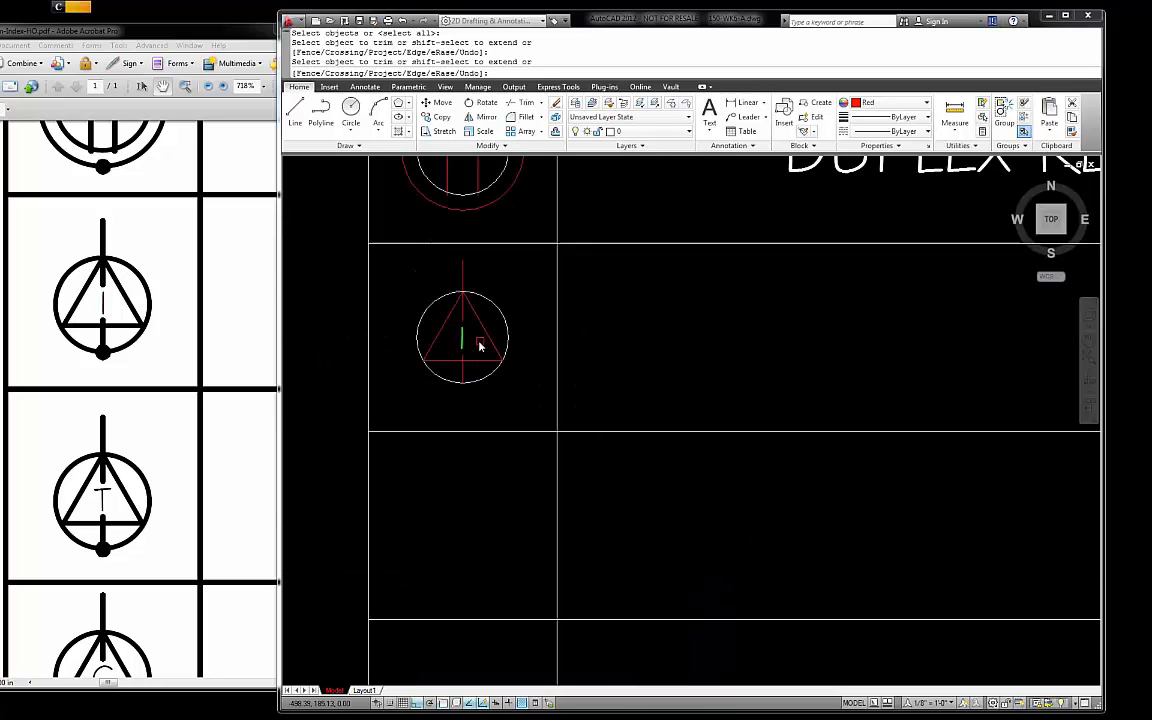
pyautogui.press('Escape')
# - Copy the complete triangle-in-circle symbol into the next two empty rows, using the row corners as reference points
pyautogui.click(529, 392)
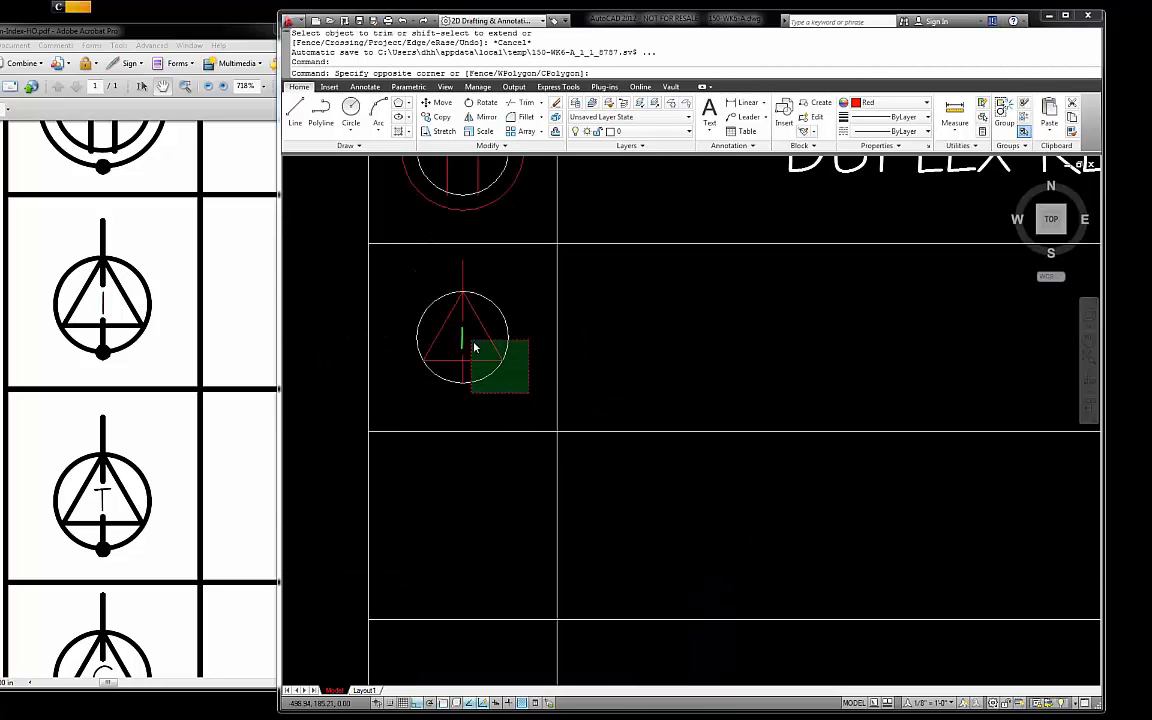
pyautogui.click(421, 289)
pyautogui.write('c')
pyautogui.press('Return')
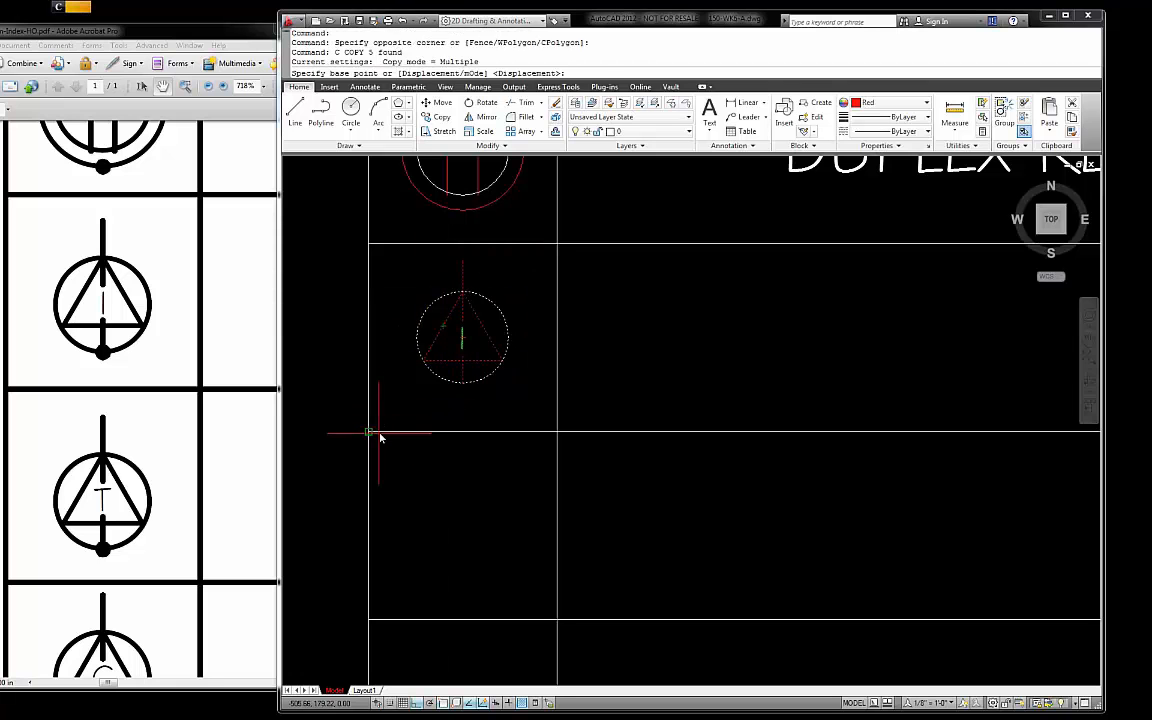
pyautogui.click(374, 436)
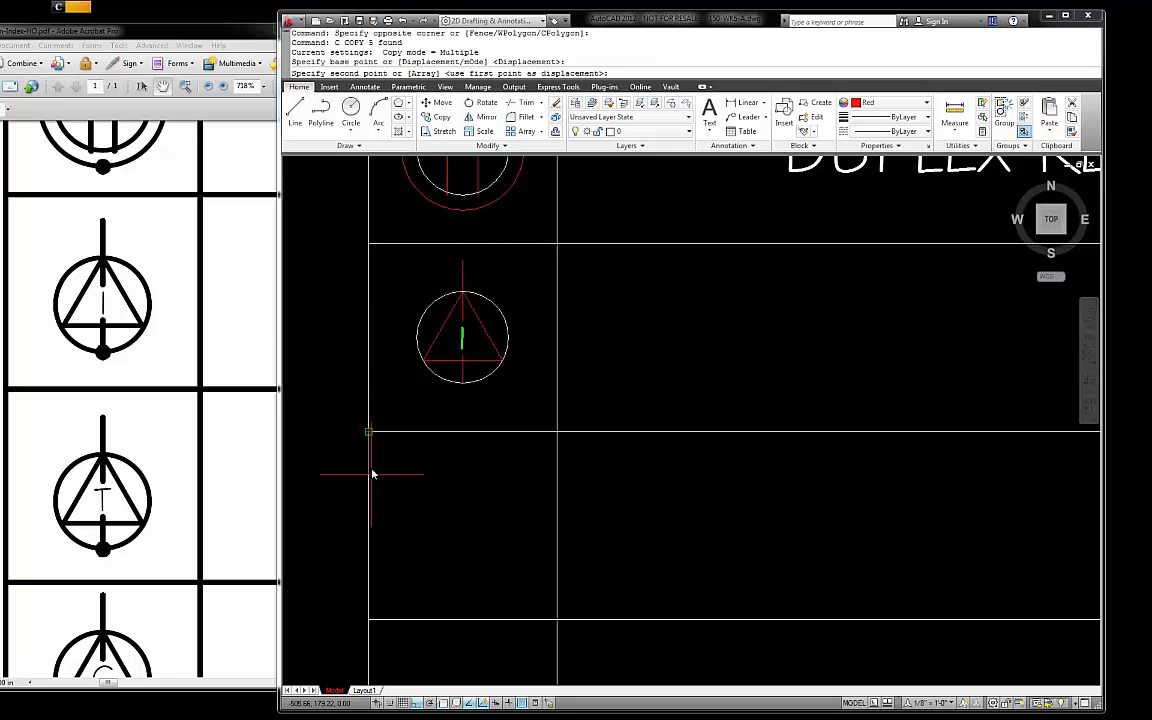
pyautogui.click(368, 620)
pyautogui.scroll(-3, 386, 597)
pyautogui.scroll(3, 432, 437)
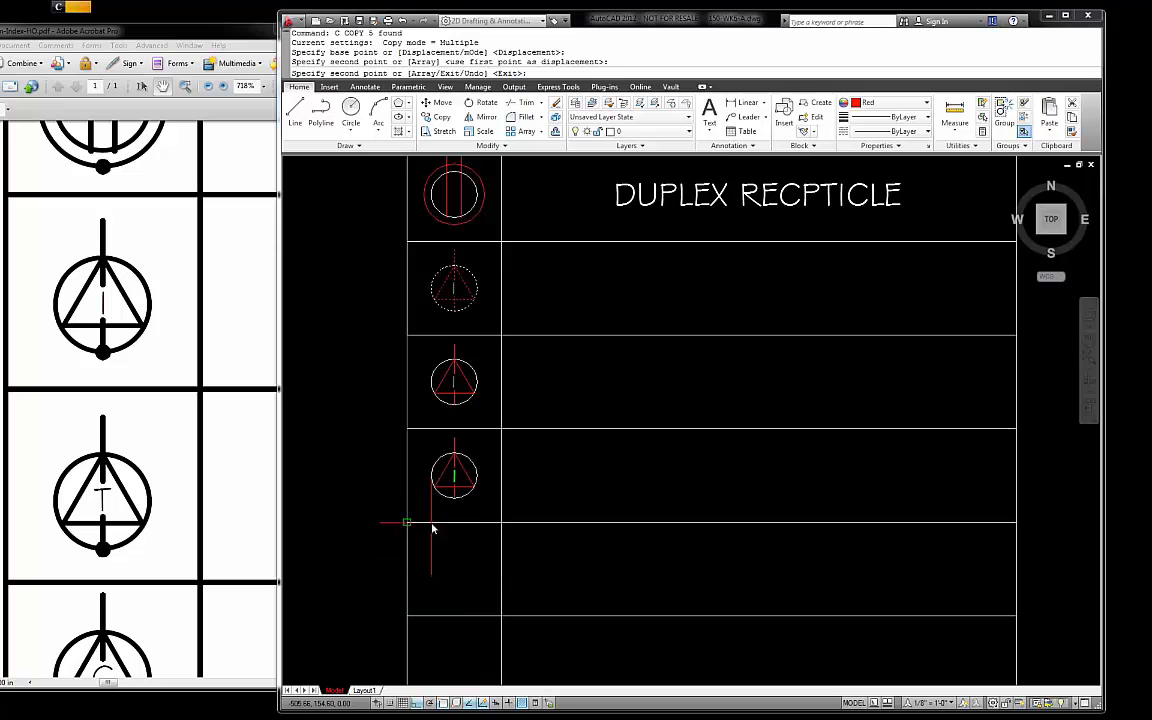
pyautogui.click(409, 523)
pyautogui.press('Escape')
# - Change the letter in the second triangle-in-circle symbol to T
pyautogui.scroll(3, 458, 406)
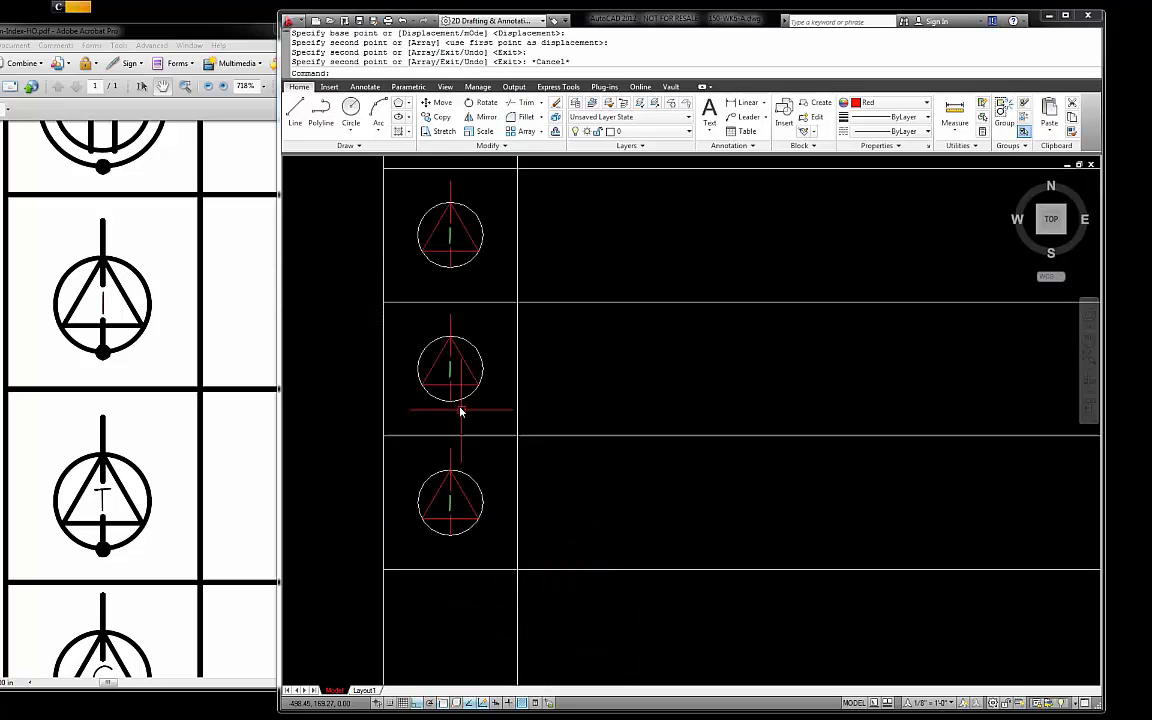
pyautogui.doubleClick(444, 353)
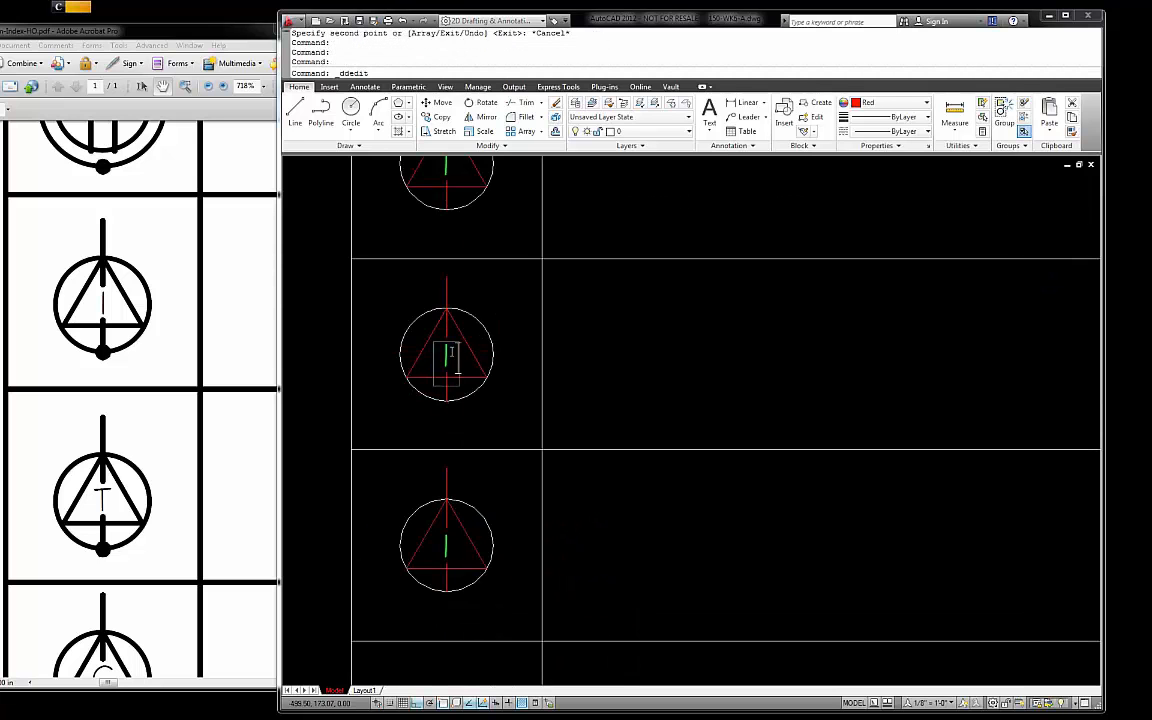
pyautogui.write('T')
pyautogui.click(504, 374)
pyautogui.press('Escape')
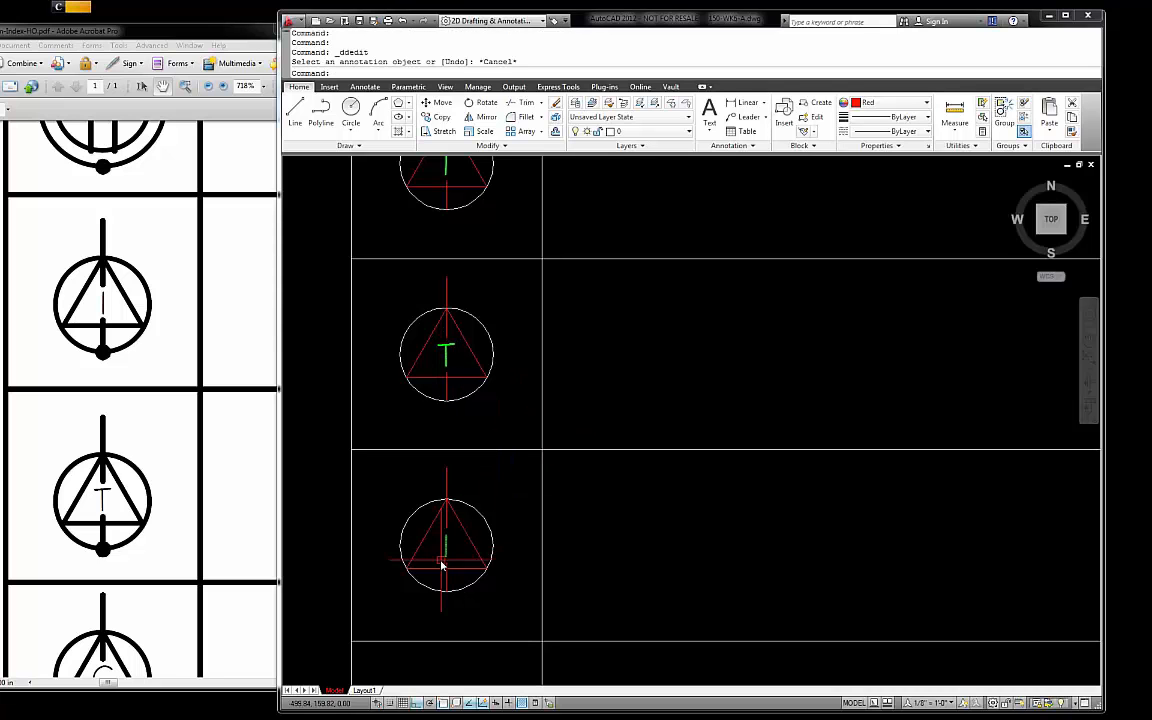
# - Change the letter in the third triangle-in-circle symbol to C
pyautogui.scroll(5, 442, 560)
pyautogui.doubleClick(462, 525)
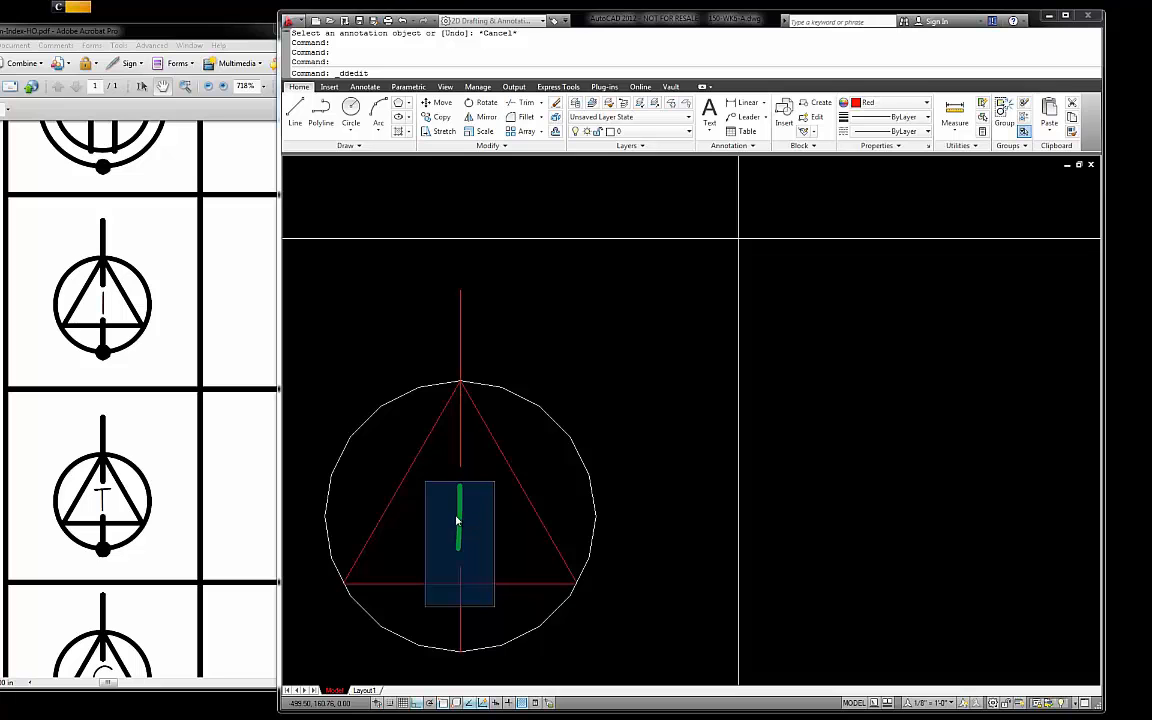
pyautogui.write('C')
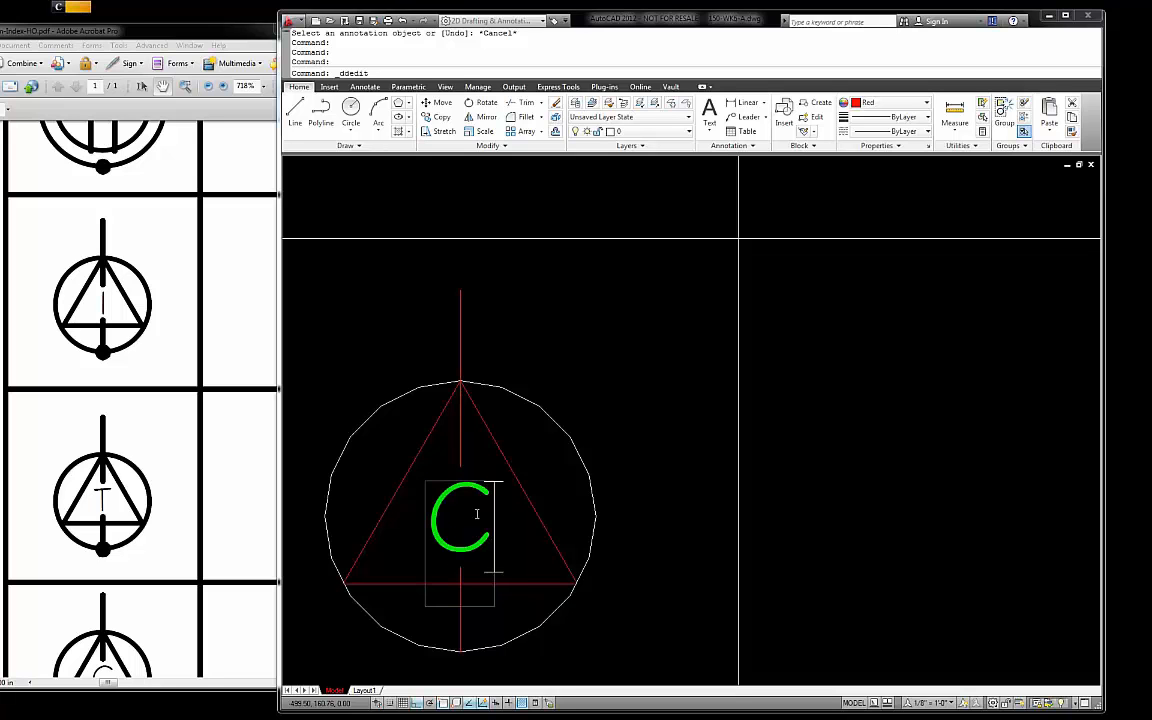
pyautogui.click(614, 453)
pyautogui.scroll(-5, 561, 345)
pyautogui.press('Escape')
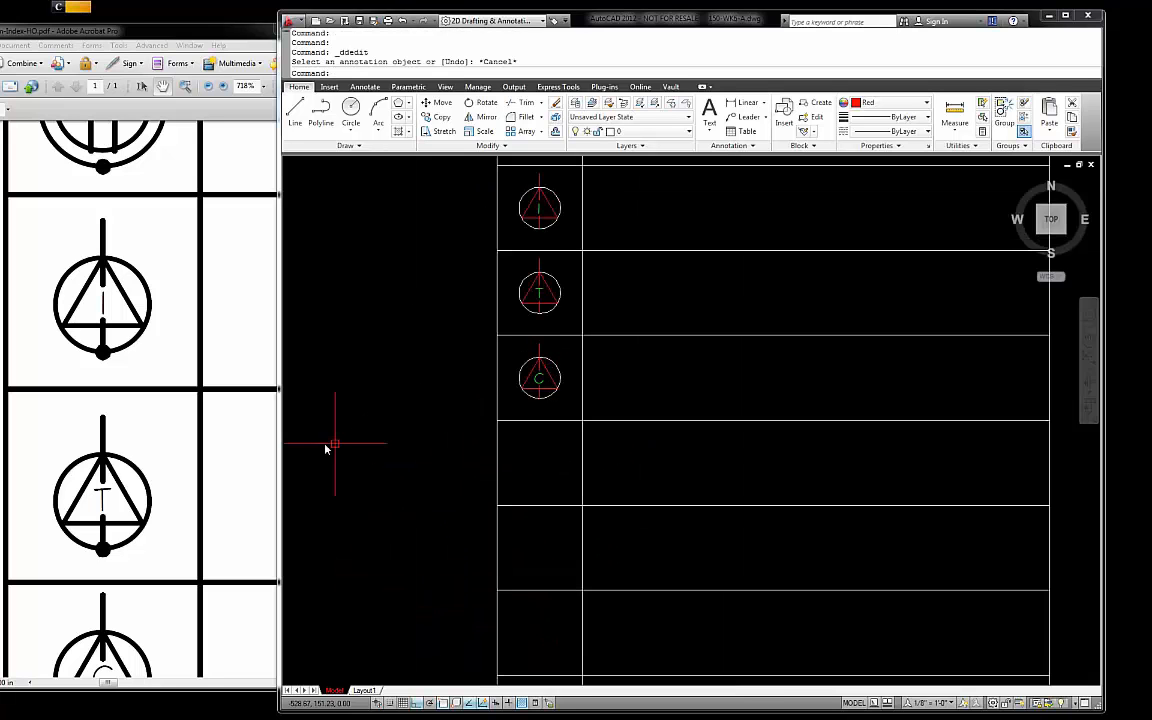
# - Examine the symbols below the triangle ones in the reference PDF and return to the symbol index table in AutoCAD
pyautogui.click(199, 438)
pyautogui.scroll(-10, 199, 438)
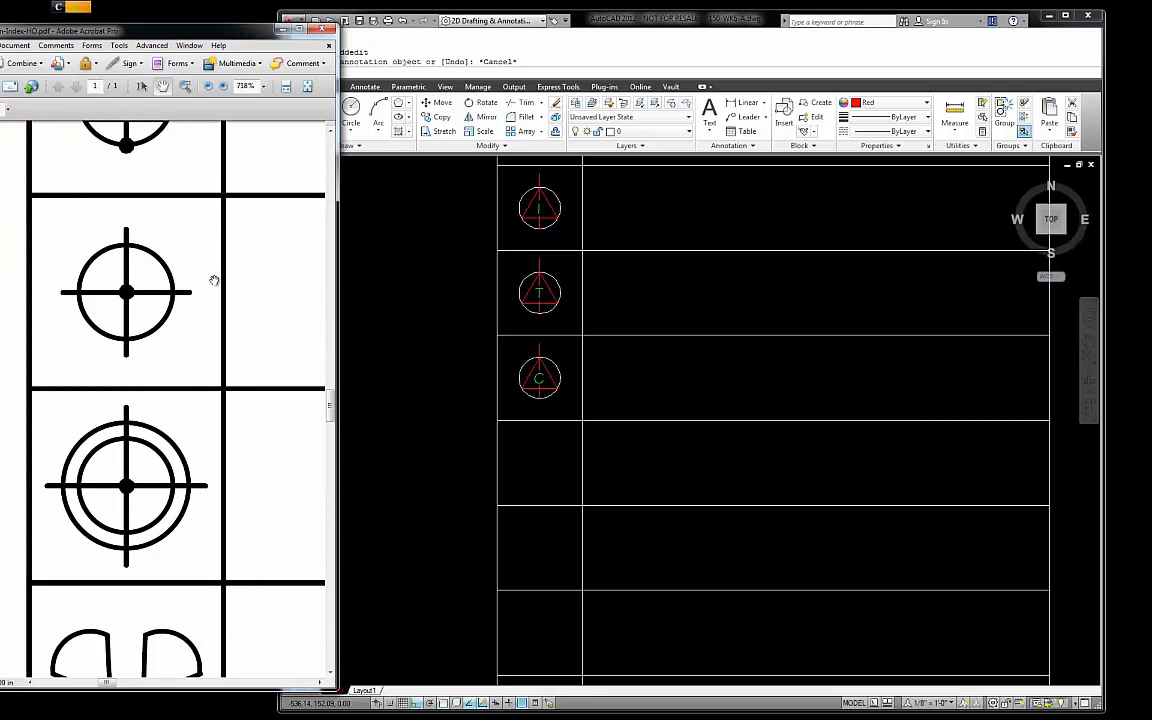
pyautogui.scroll(1, 214, 281)
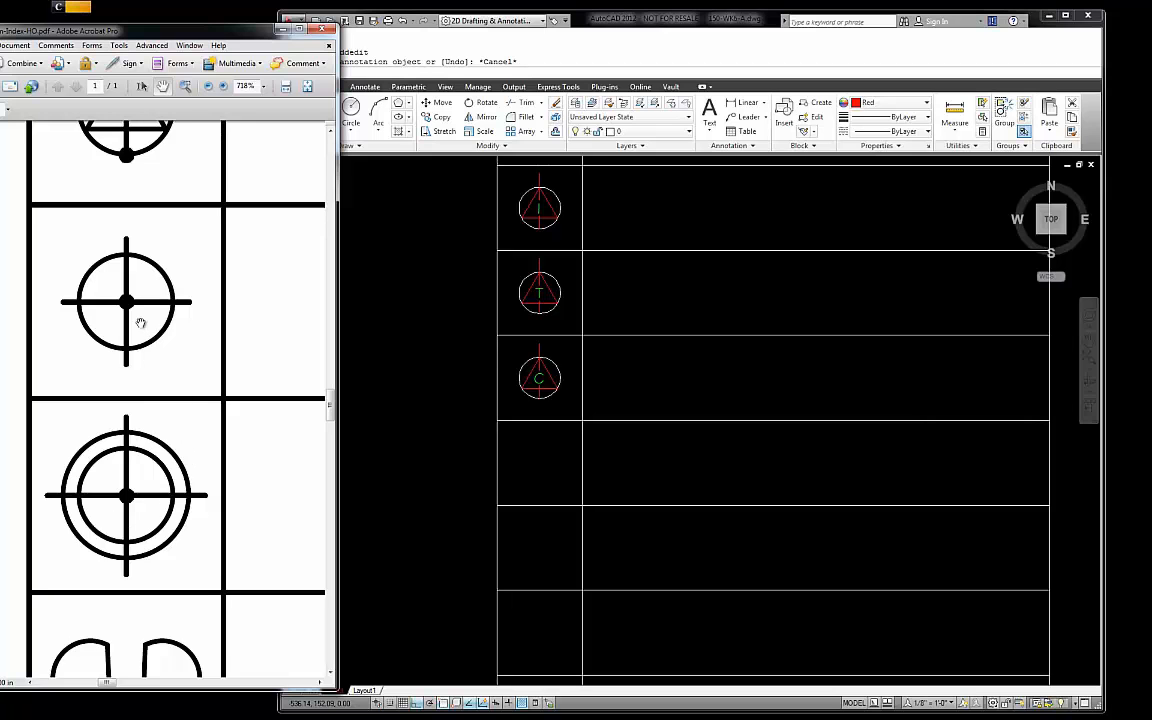
pyautogui.scroll(-1, 365, 470)
pyautogui.click(398, 436)
pyautogui.scroll(-3, 394, 351)
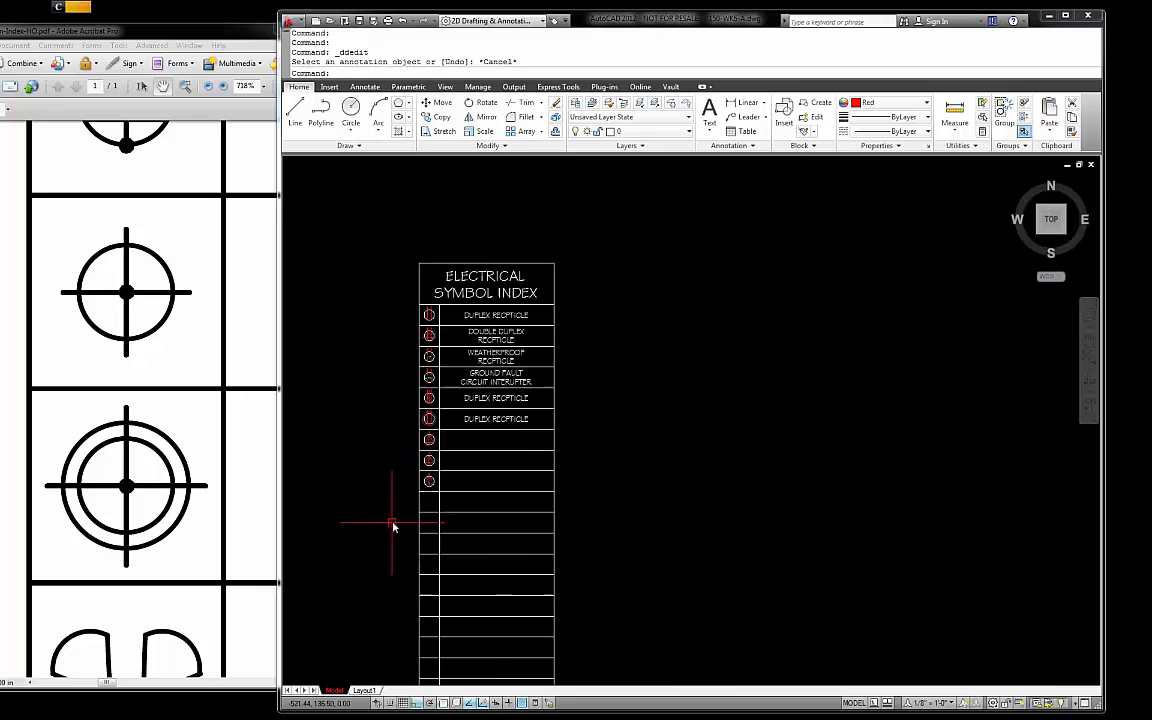
# - Copy the circle with its centre vertical line from the fifth symbol row into the row below the C triangle symbol, using row corners
pyautogui.scroll(5, 450, 369)
pyautogui.scroll(2, 417, 260)
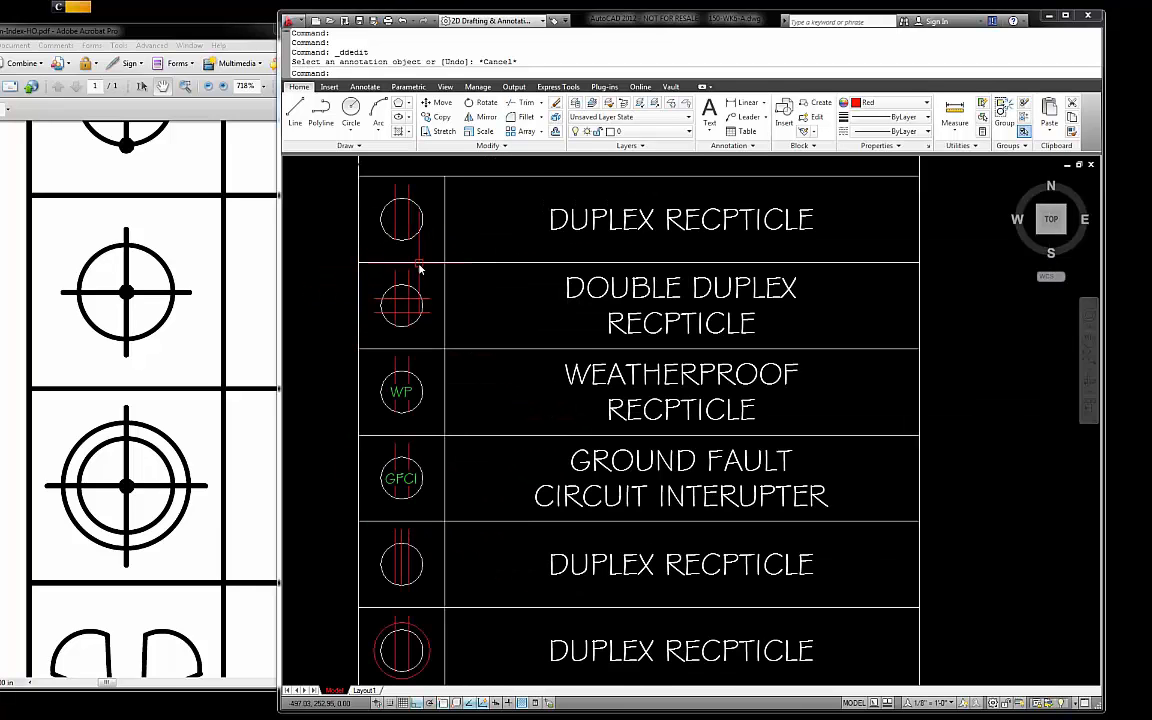
pyautogui.scroll(-2, 478, 256)
pyautogui.scroll(5, 437, 406)
pyautogui.click(458, 432)
pyautogui.click(445, 412)
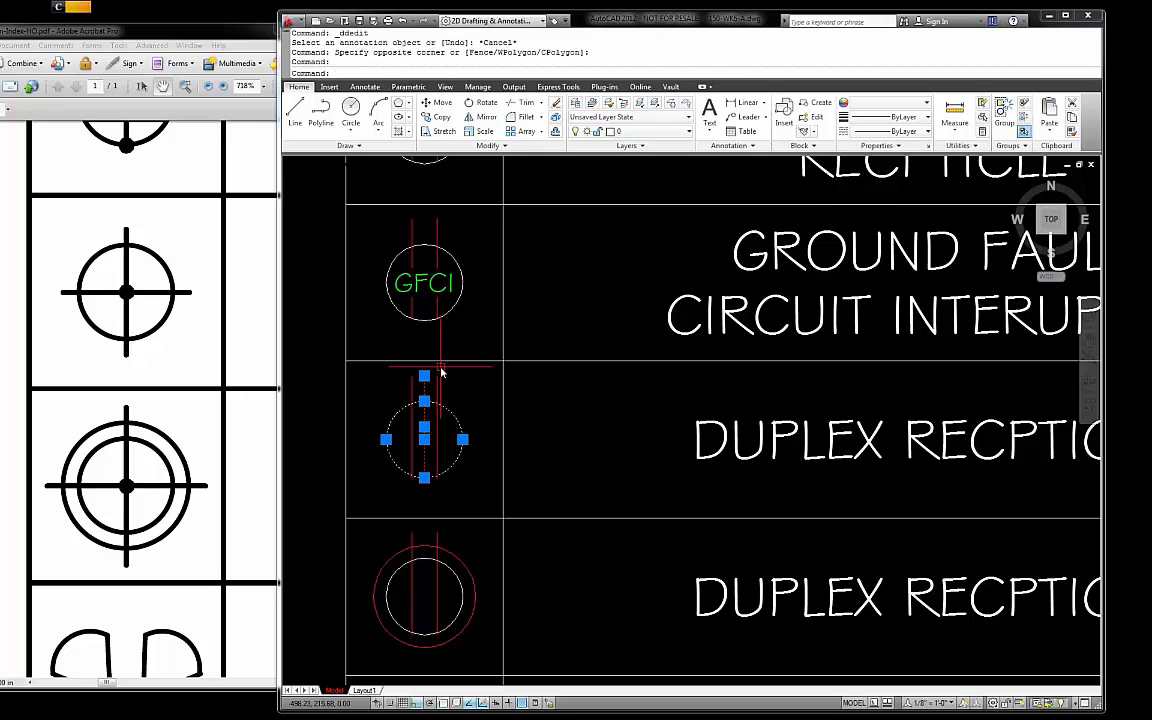
pyautogui.write('c')
pyautogui.press('Return')
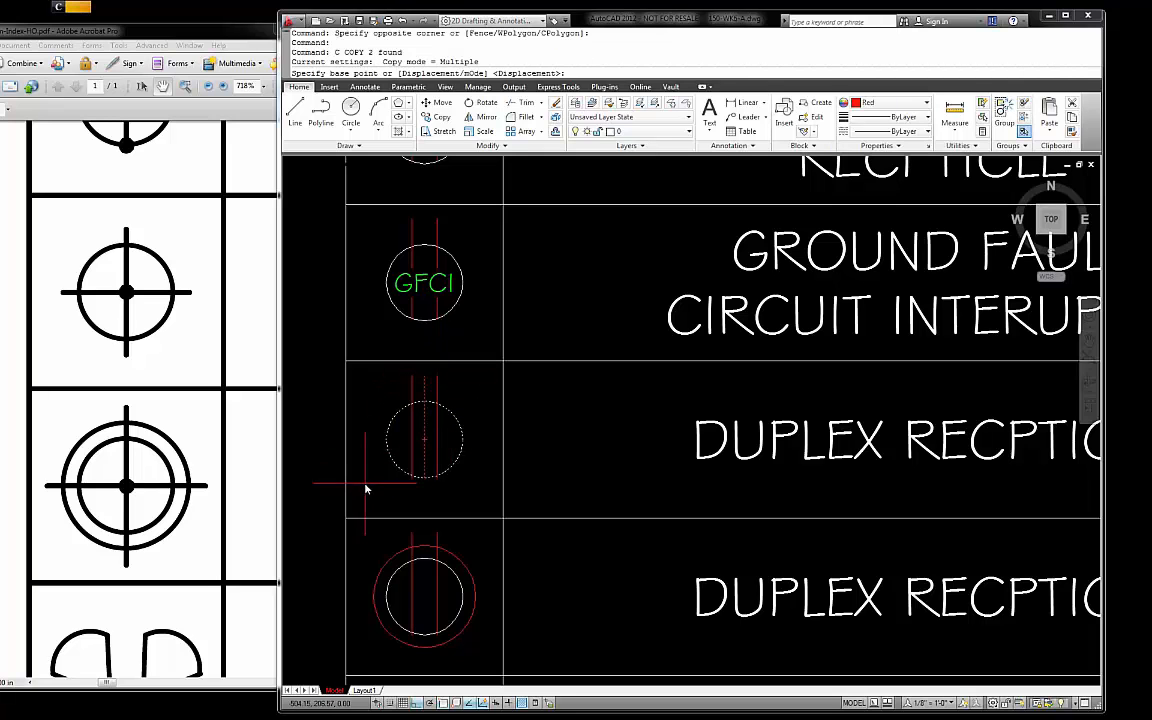
pyautogui.click(357, 516)
pyautogui.scroll(-5, 360, 507)
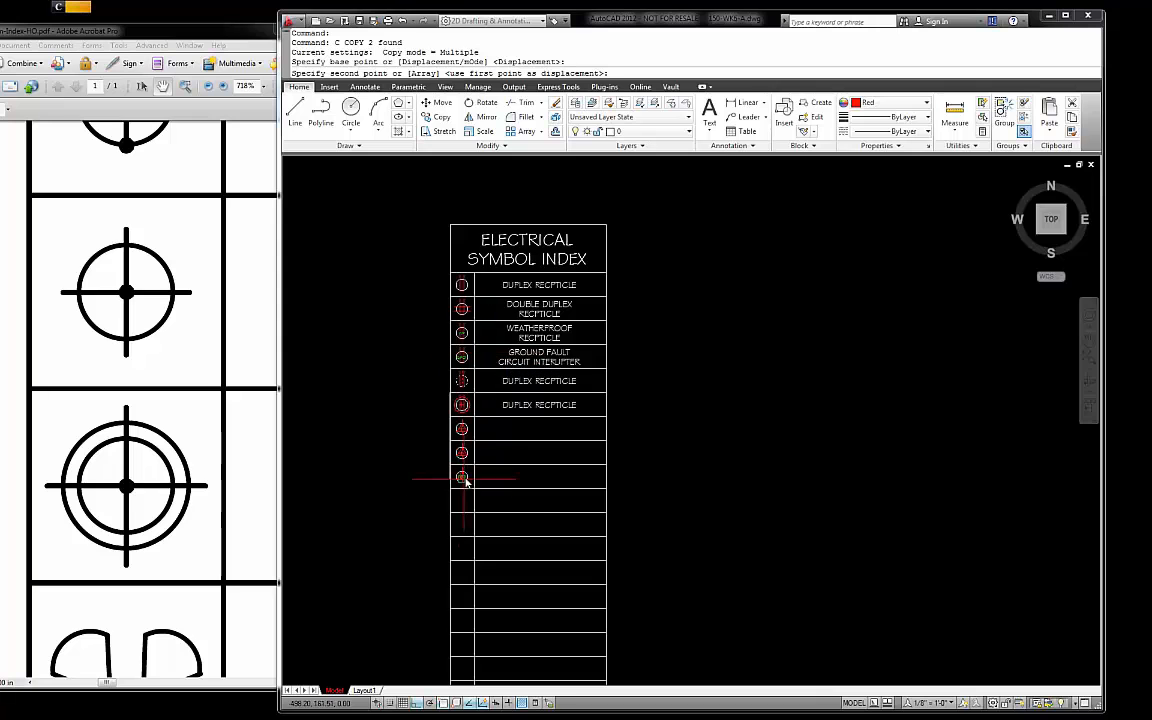
pyautogui.scroll(4, 460, 490)
pyautogui.scroll(3, 456, 515)
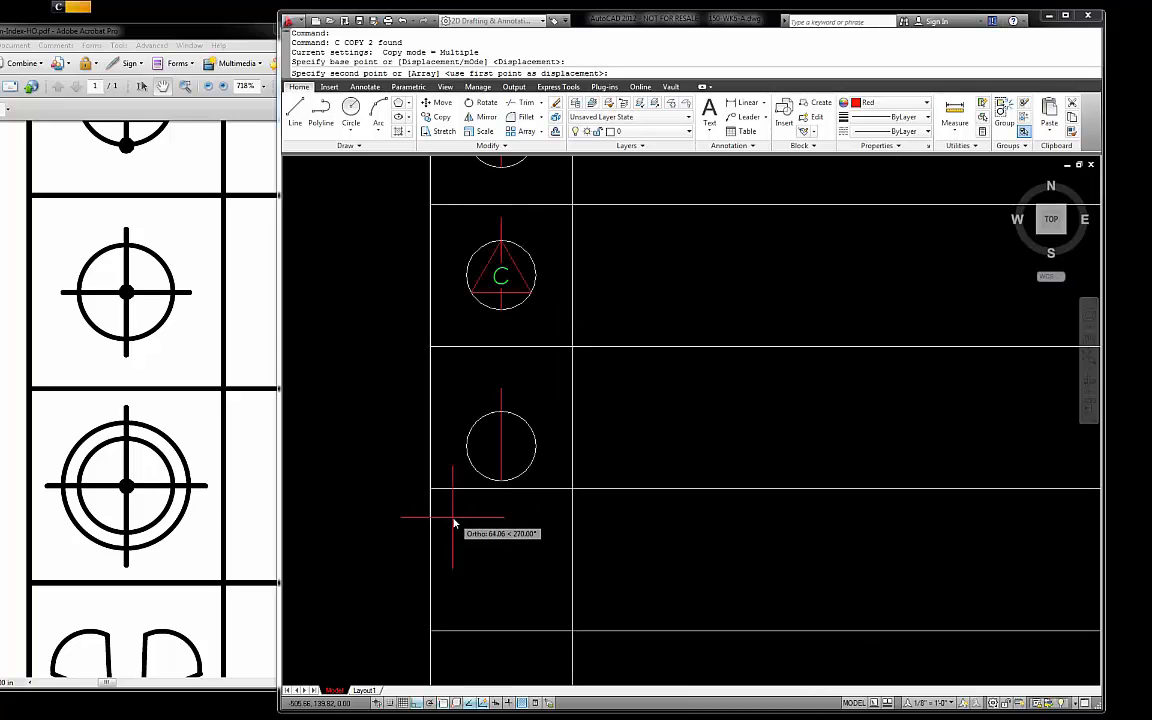
pyautogui.click(430, 490)
pyautogui.press('Escape')
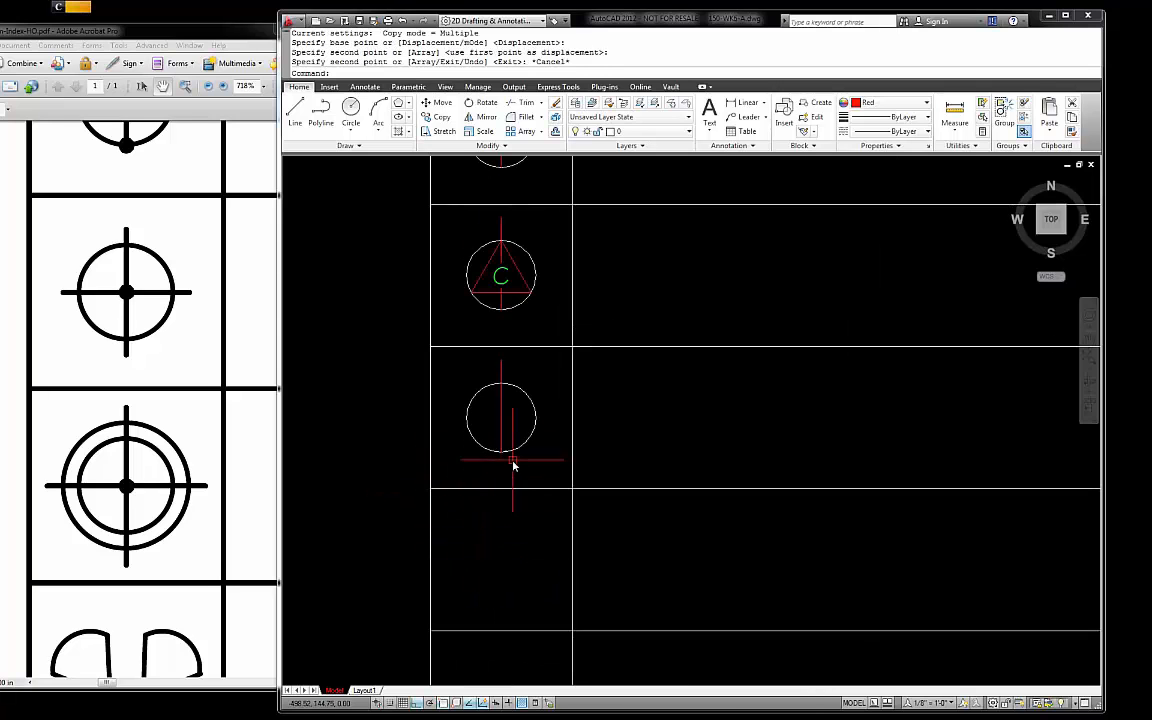
# - Move the vertical line in the new circle symbol straight down by 1 unit
pyautogui.scroll(2, 543, 401)
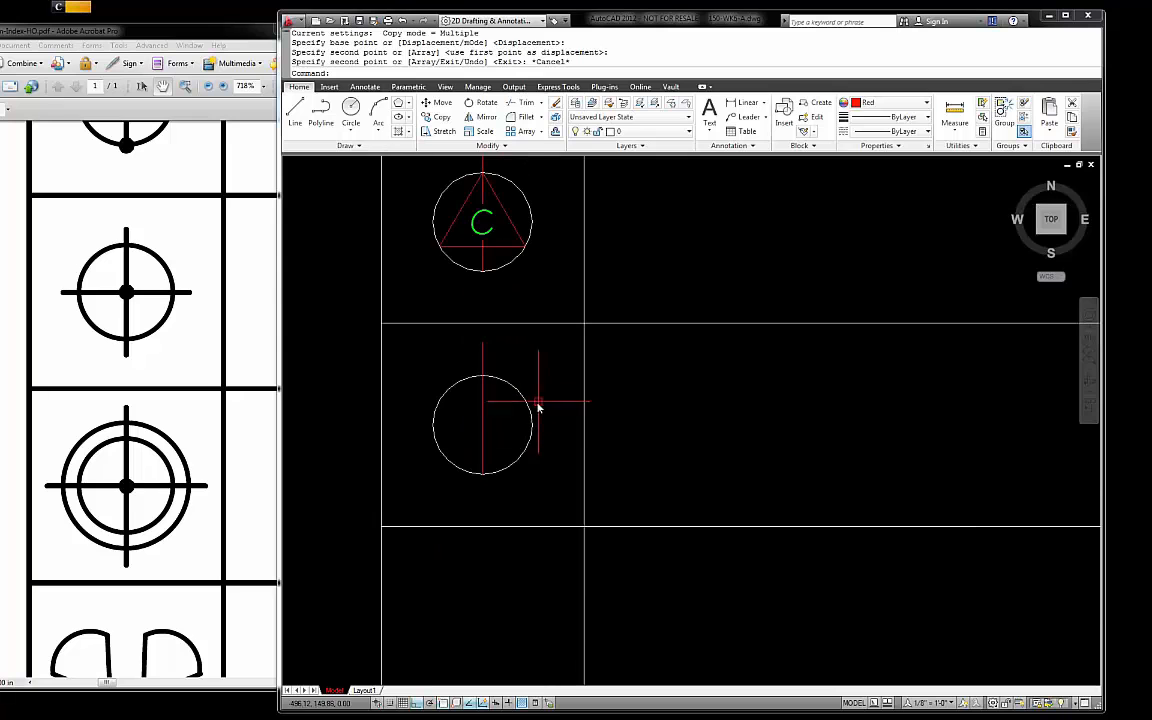
pyautogui.click(485, 420)
pyautogui.write('m')
pyautogui.press('Return')
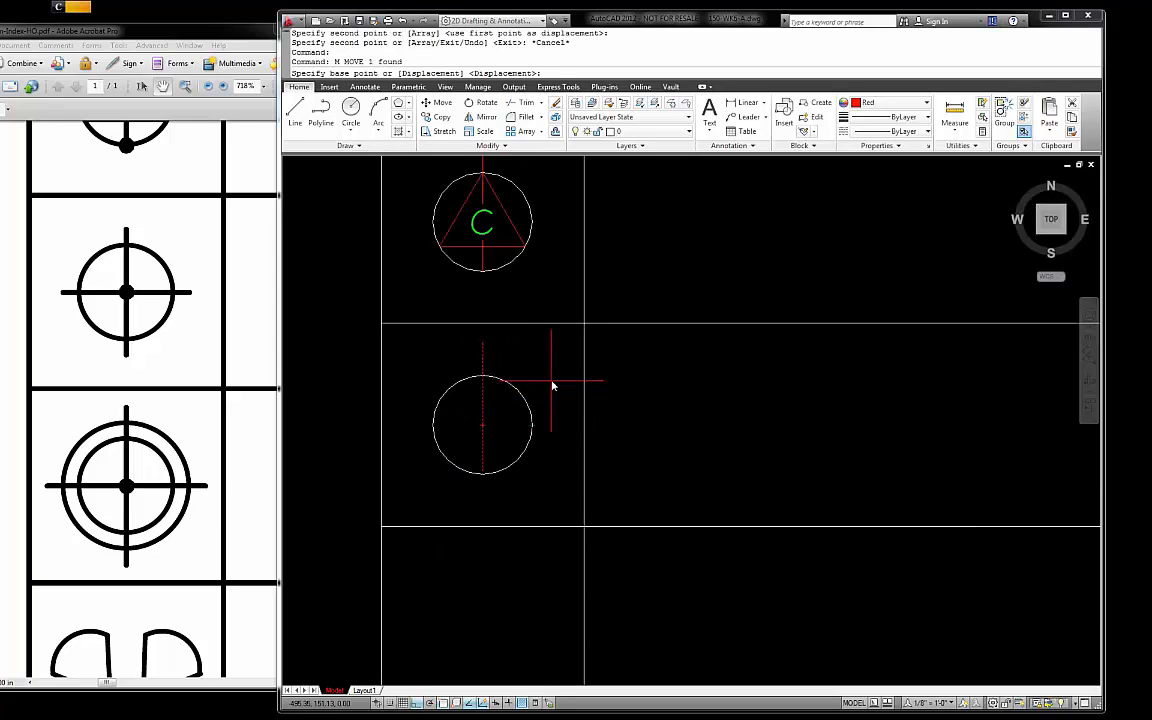
pyautogui.click(553, 378)
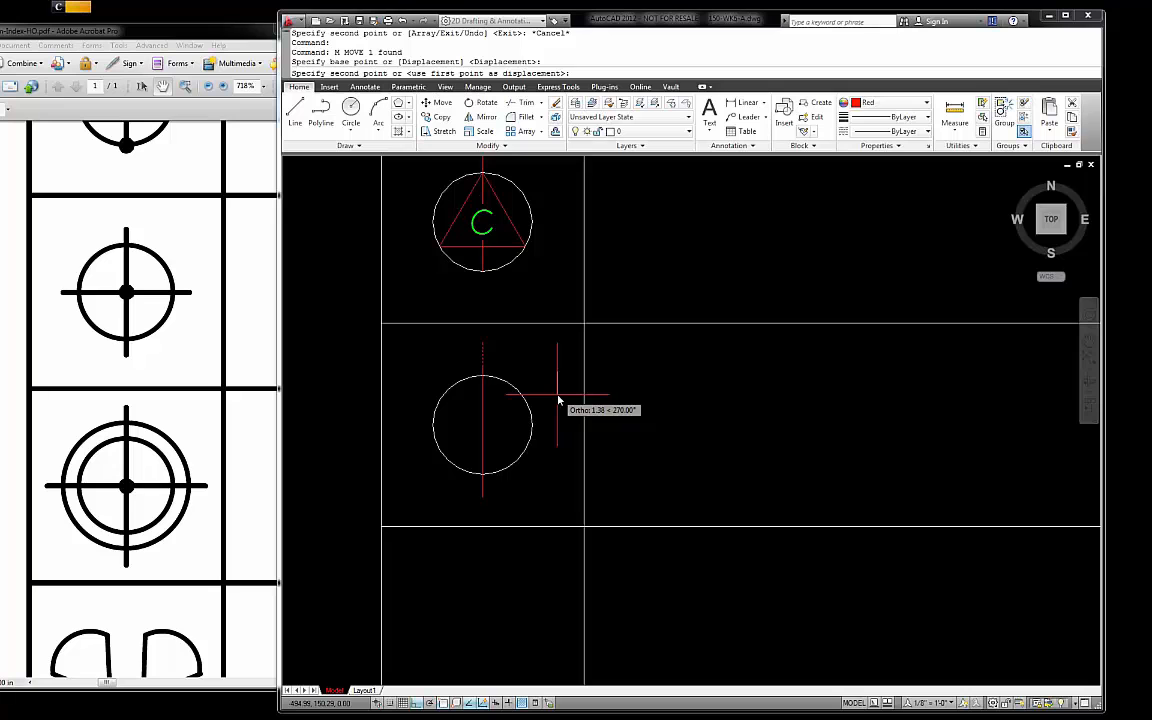
pyautogui.press('Return')
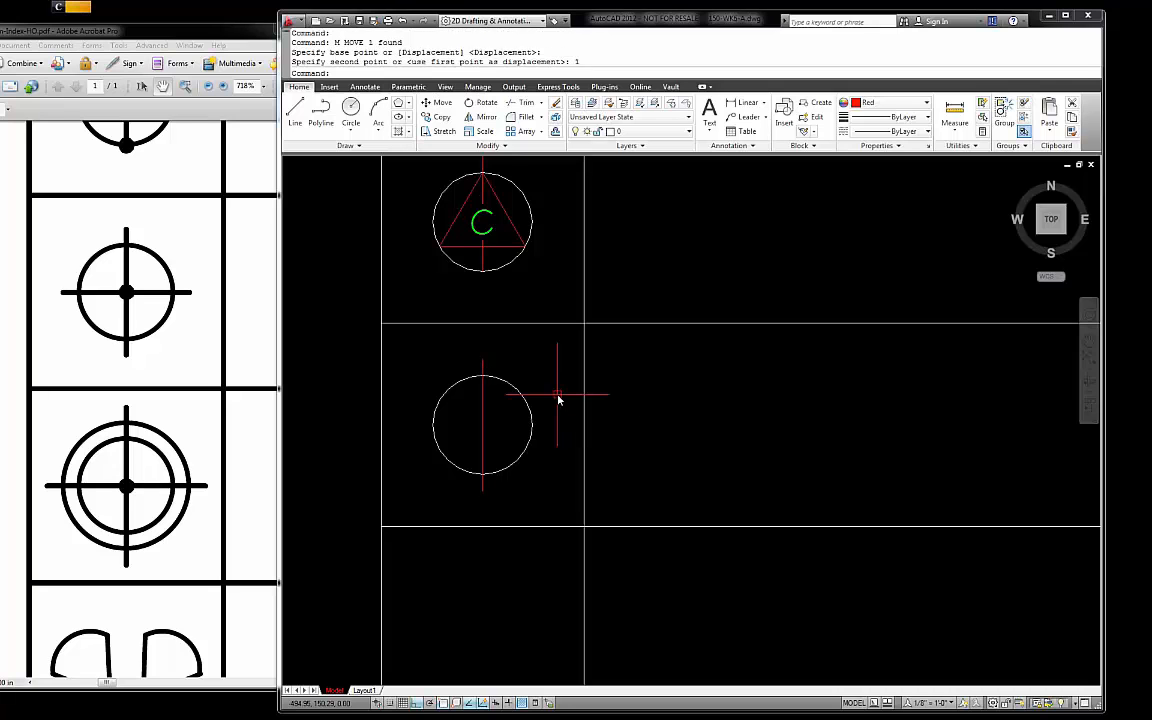
# - Copy the circle's vertical line from its midpoint to a spot slightly left of centre
pyautogui.click(481, 421)
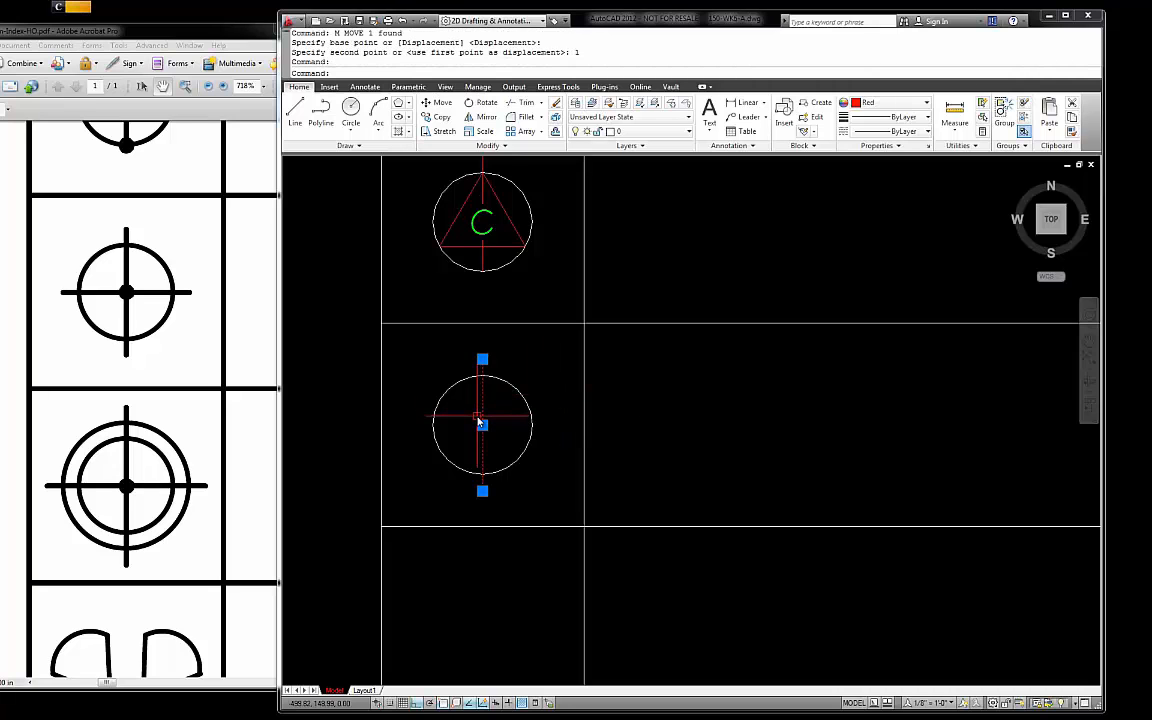
pyautogui.write('c')
pyautogui.press('Return')
pyautogui.click(482, 431)
pyautogui.click(460, 428)
pyautogui.press('Escape')
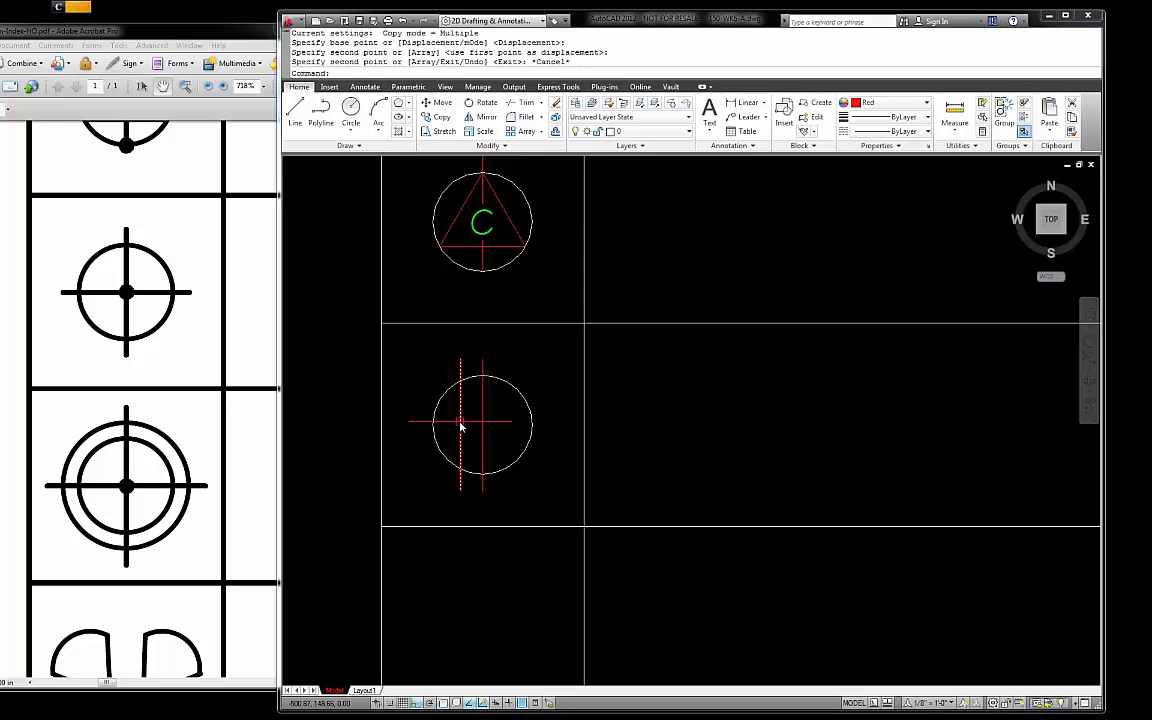
# - Rotate the copied line 90 degrees about its midpoint
pyautogui.click(461, 445)
pyautogui.write('ro')
pyautogui.press('Return')
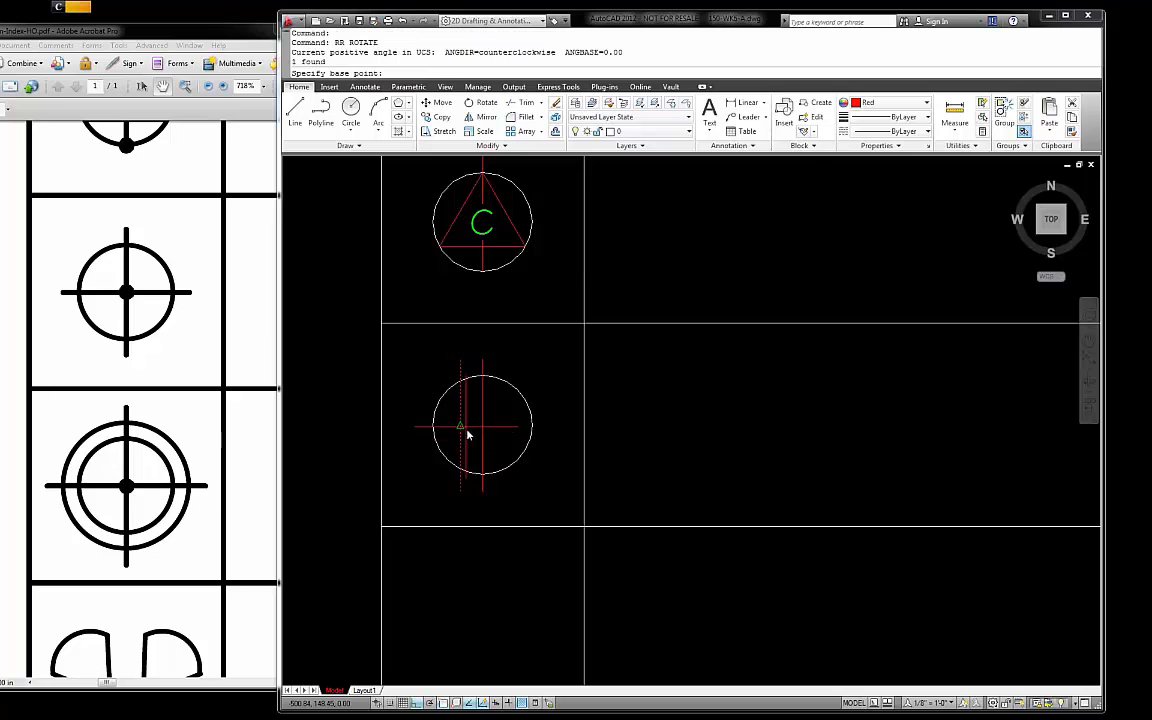
pyautogui.click(461, 431)
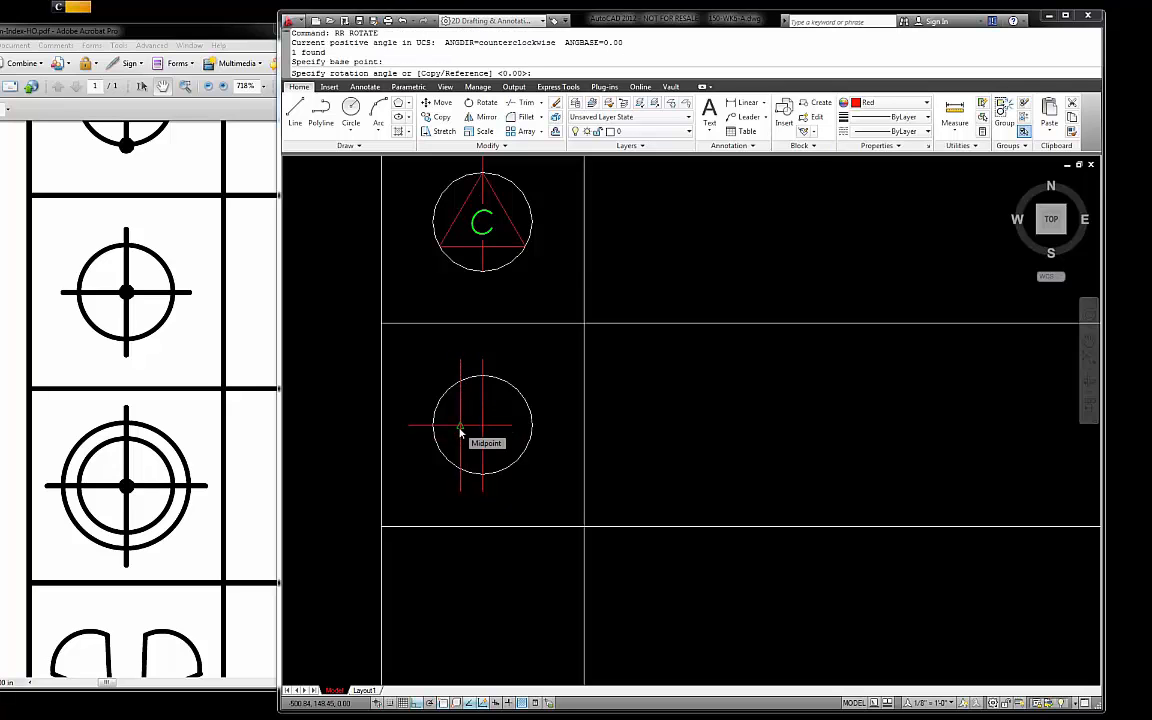
pyautogui.write('90')
pyautogui.press('Return')
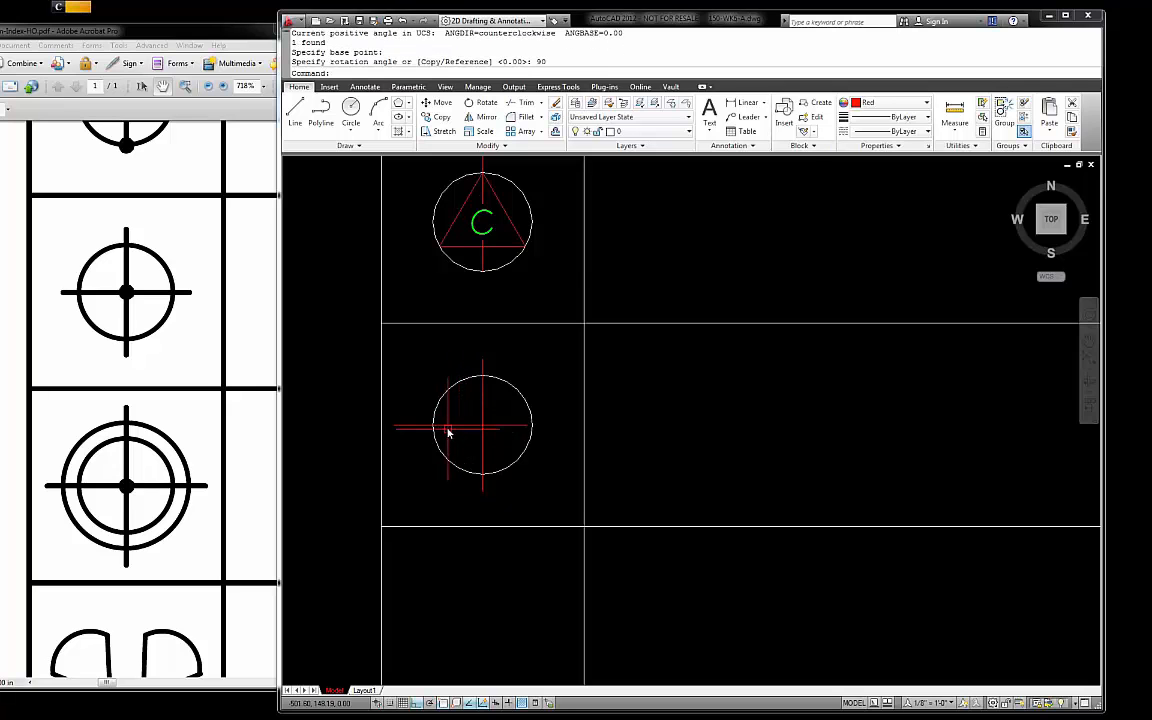
# - Move the horizontal line by its midpoint onto the circle's centre to form the crosshair
pyautogui.click(451, 426)
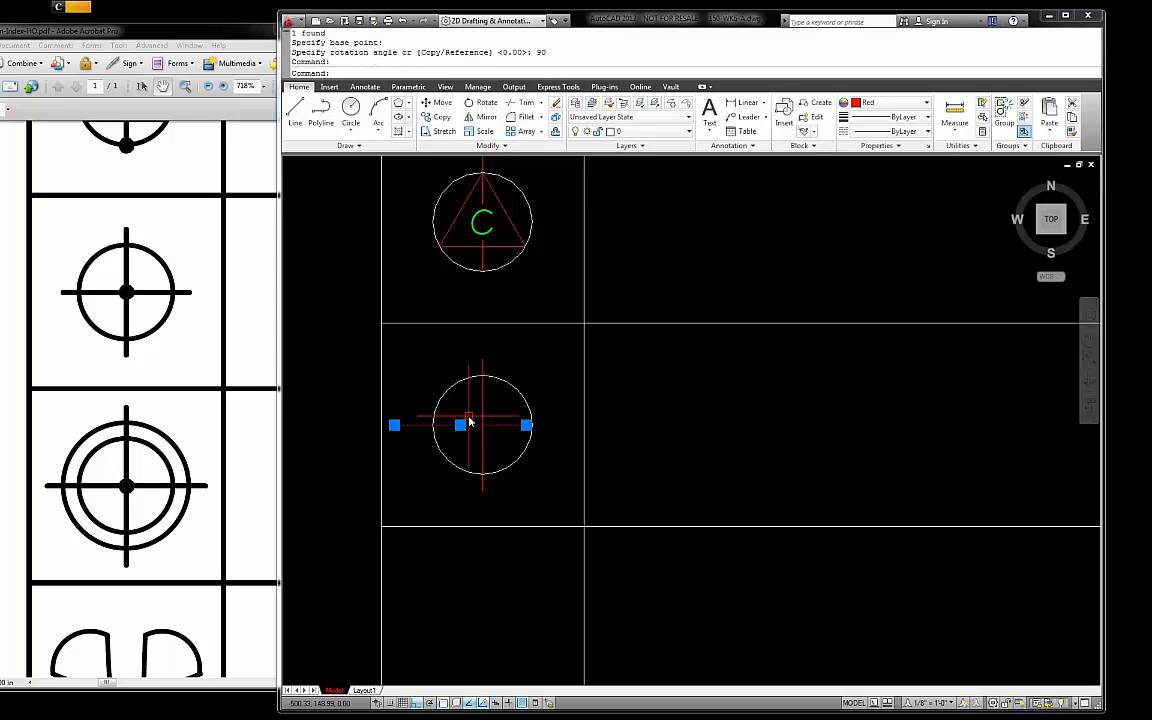
pyautogui.write('m')
pyautogui.press('Return')
pyautogui.click(461, 429)
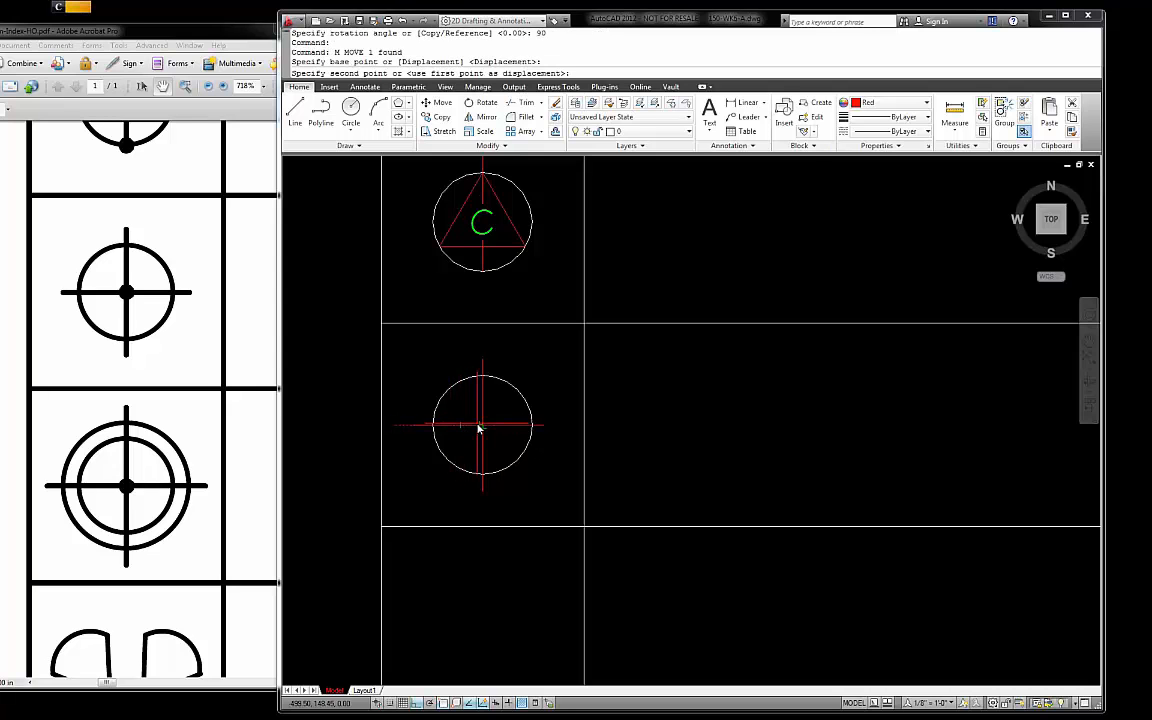
pyautogui.click(481, 428)
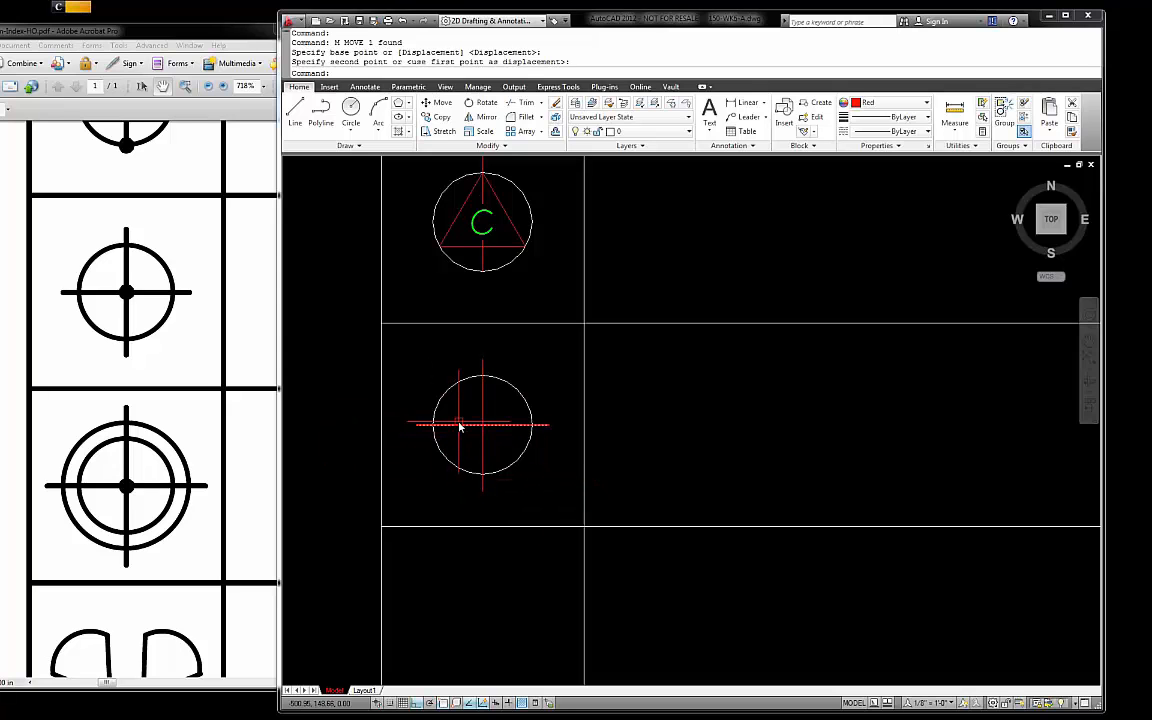
# - Copy the complete crosshair circle symbol into the next empty row, using the row corners as reference points
pyautogui.scroll(-2, 495, 395)
pyautogui.scroll(3, 517, 424)
pyautogui.click(529, 458)
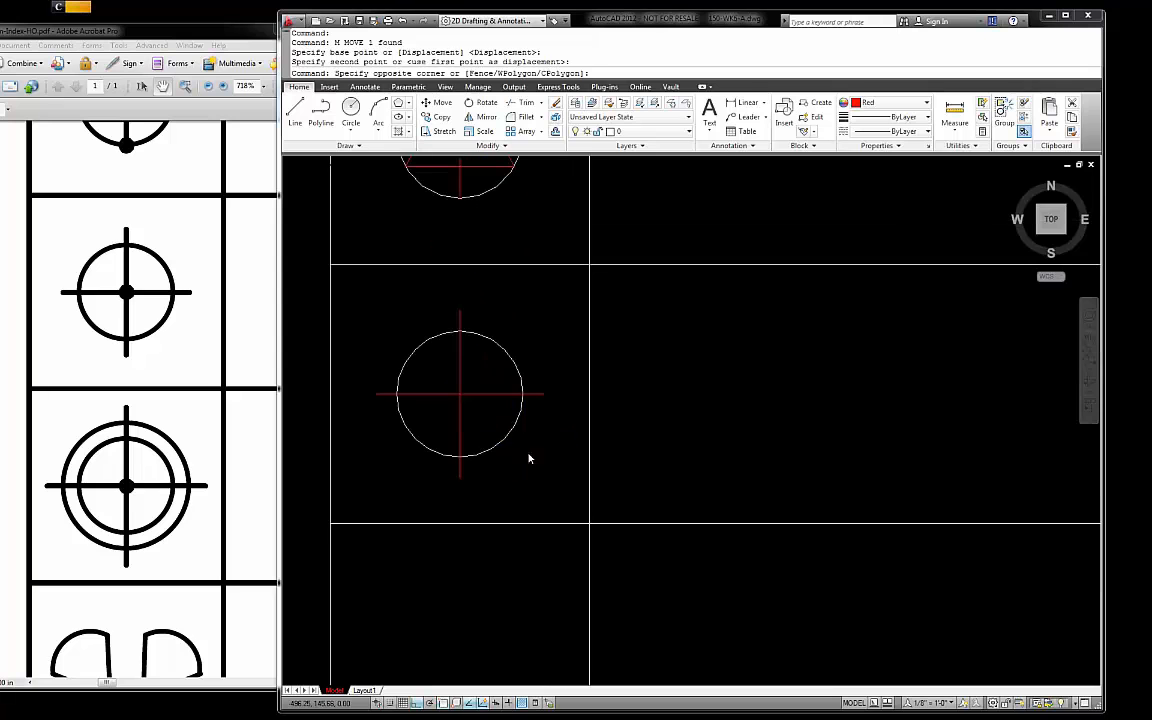
pyautogui.click(442, 392)
pyautogui.write('c')
pyautogui.press('Return')
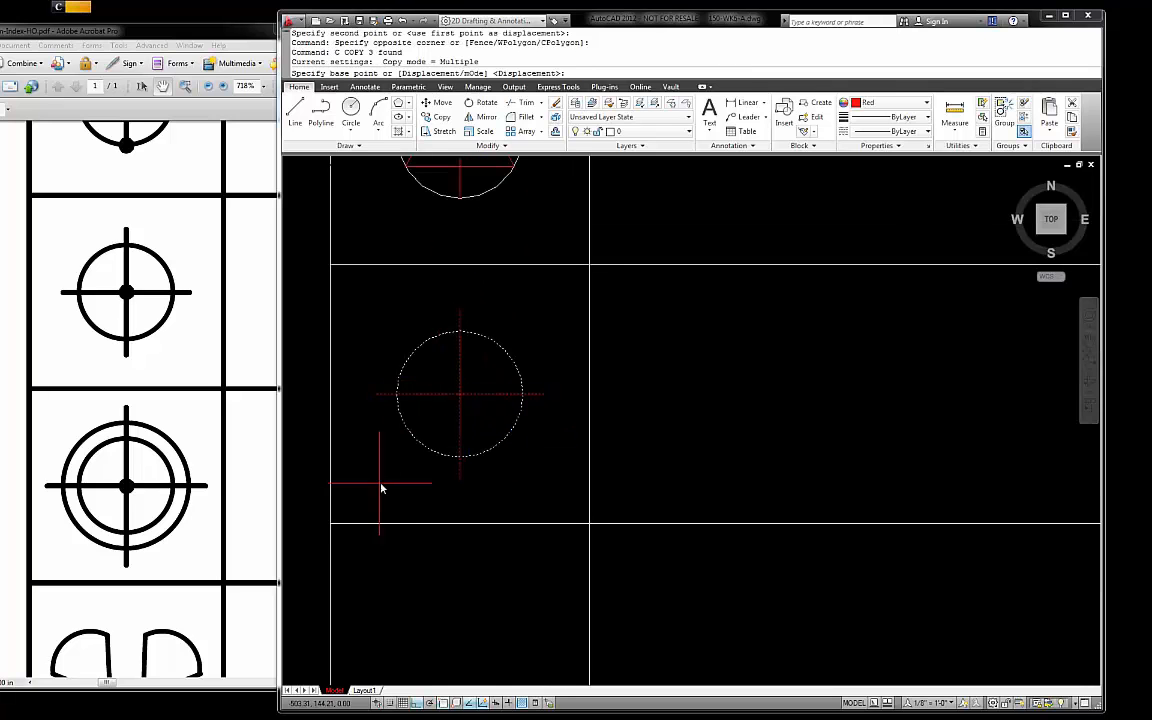
pyautogui.click(338, 525)
pyautogui.scroll(-3, 338, 525)
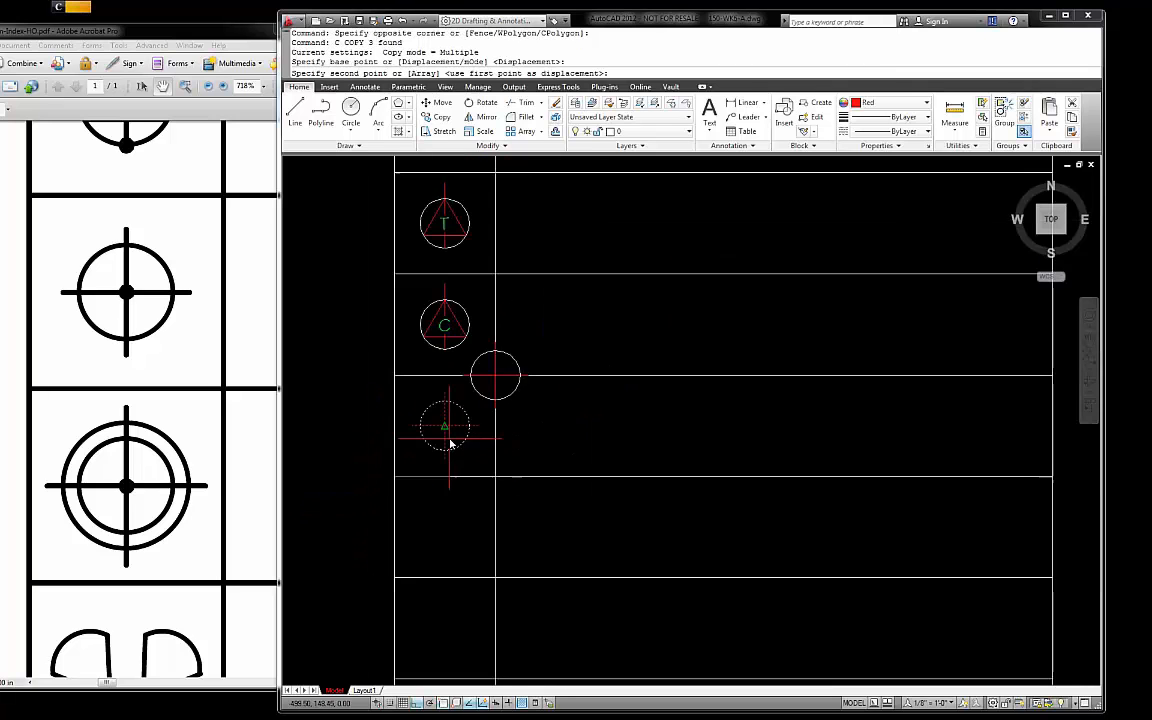
pyautogui.click(392, 579)
pyautogui.press('Escape')
# - Offset the circle of the lower crosshair symbol outward by 1 unit
pyautogui.scroll(3, 481, 506)
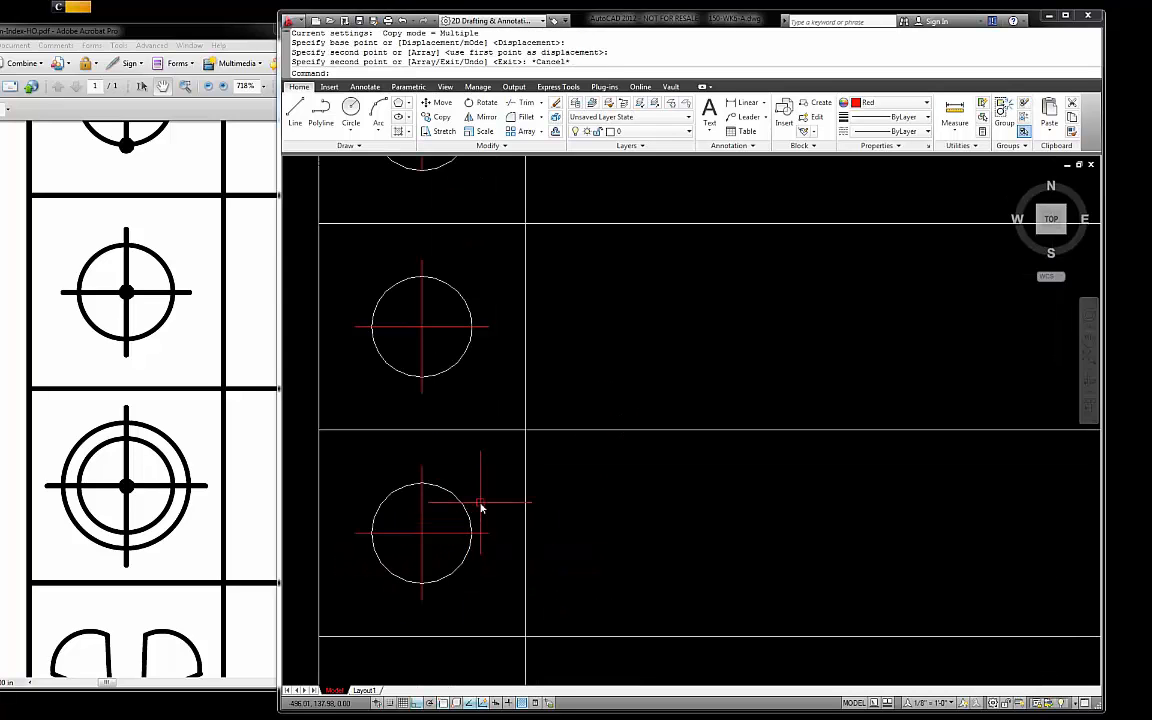
pyautogui.press('Return')
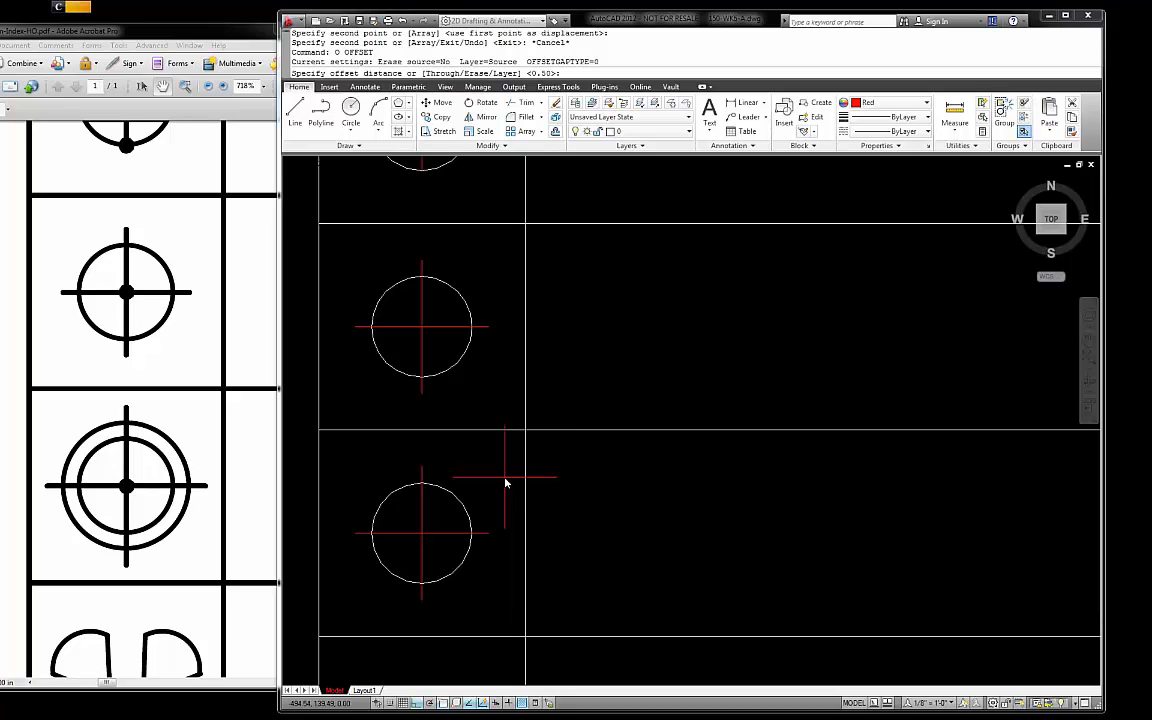
pyautogui.press('Return')
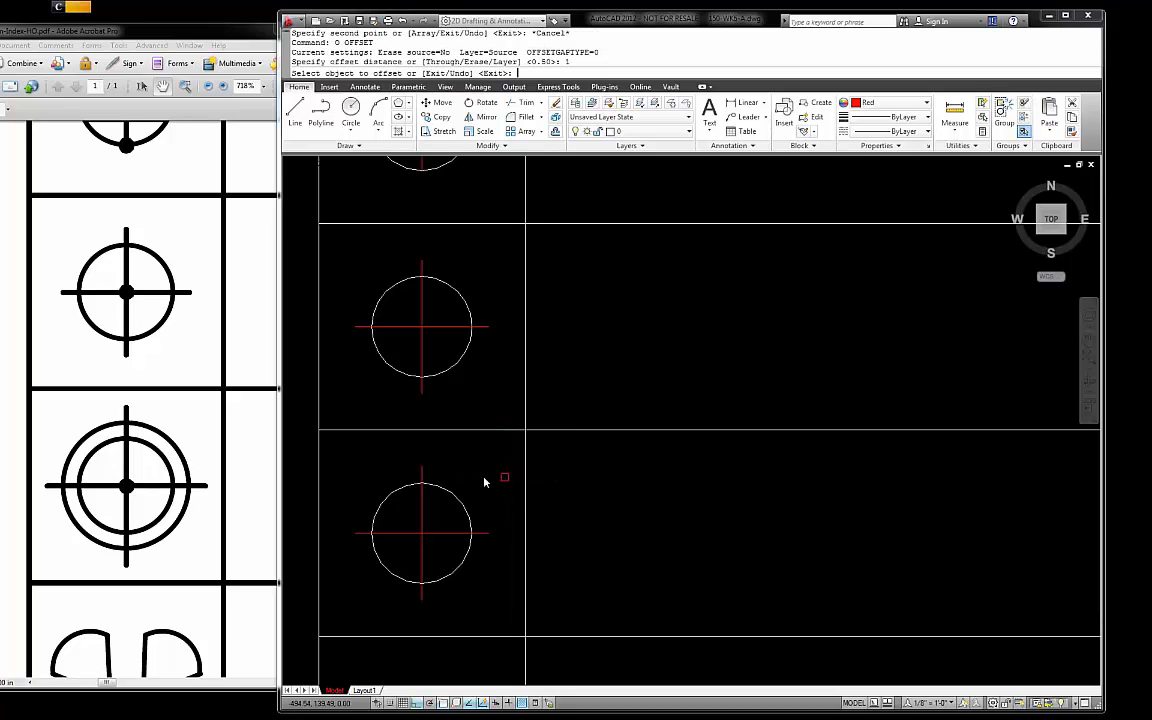
pyautogui.click(448, 486)
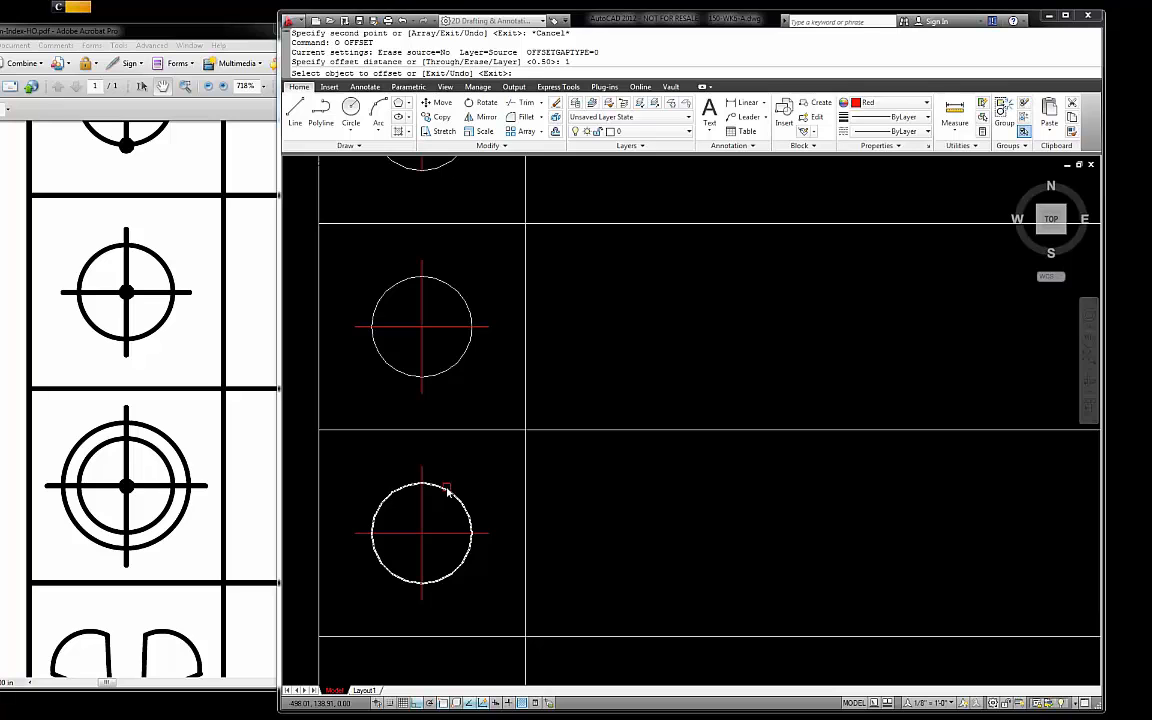
pyautogui.click(454, 474)
pyautogui.press('Escape')
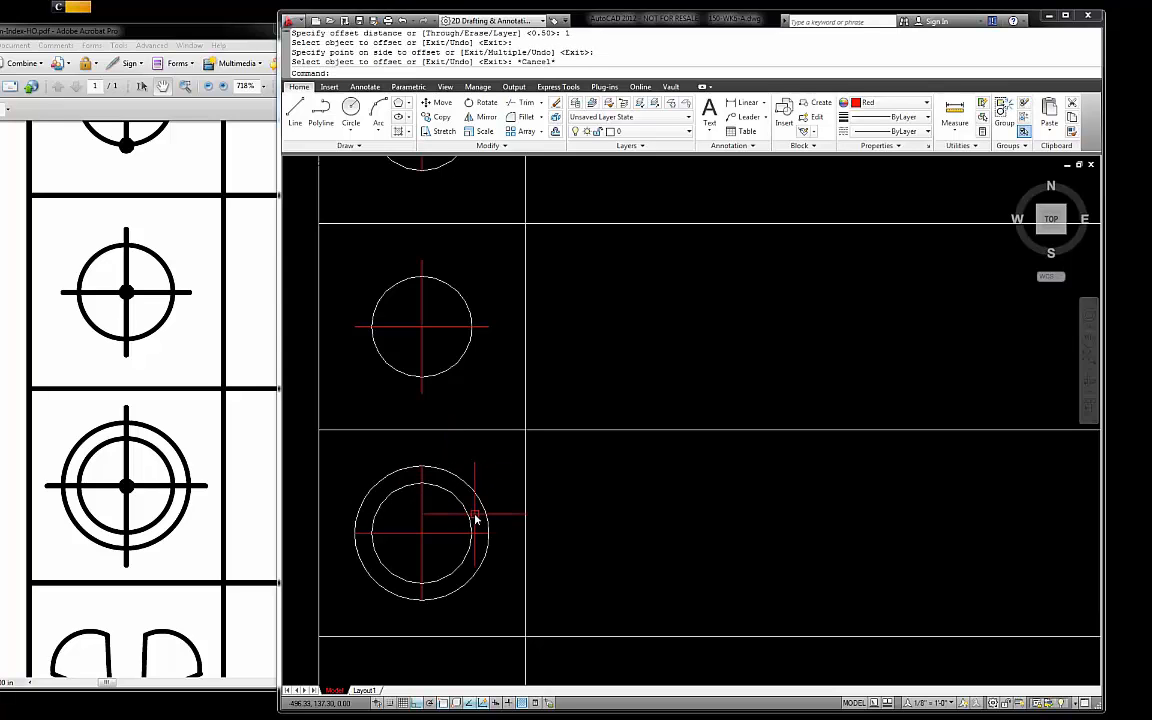
# - Offset the outer circle of the lower crosshair symbol outward by another 1 unit as a boundary for the crosshair lines
pyautogui.scroll(-2, 474, 518)
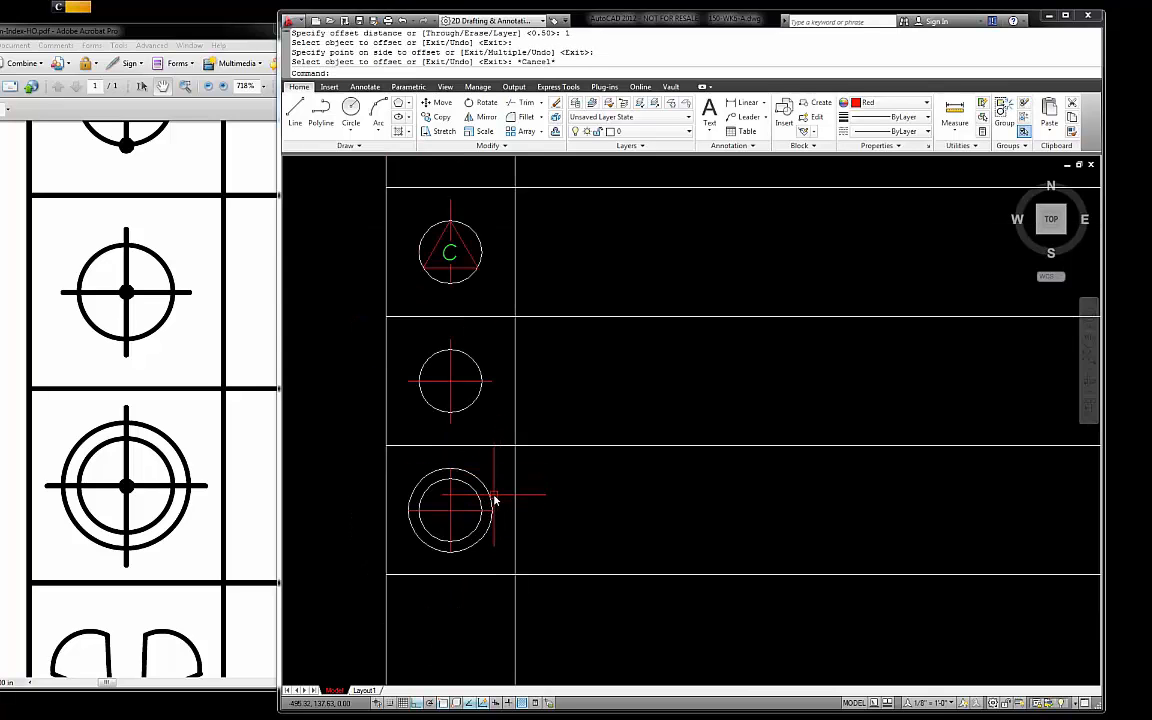
pyautogui.scroll(3, 476, 505)
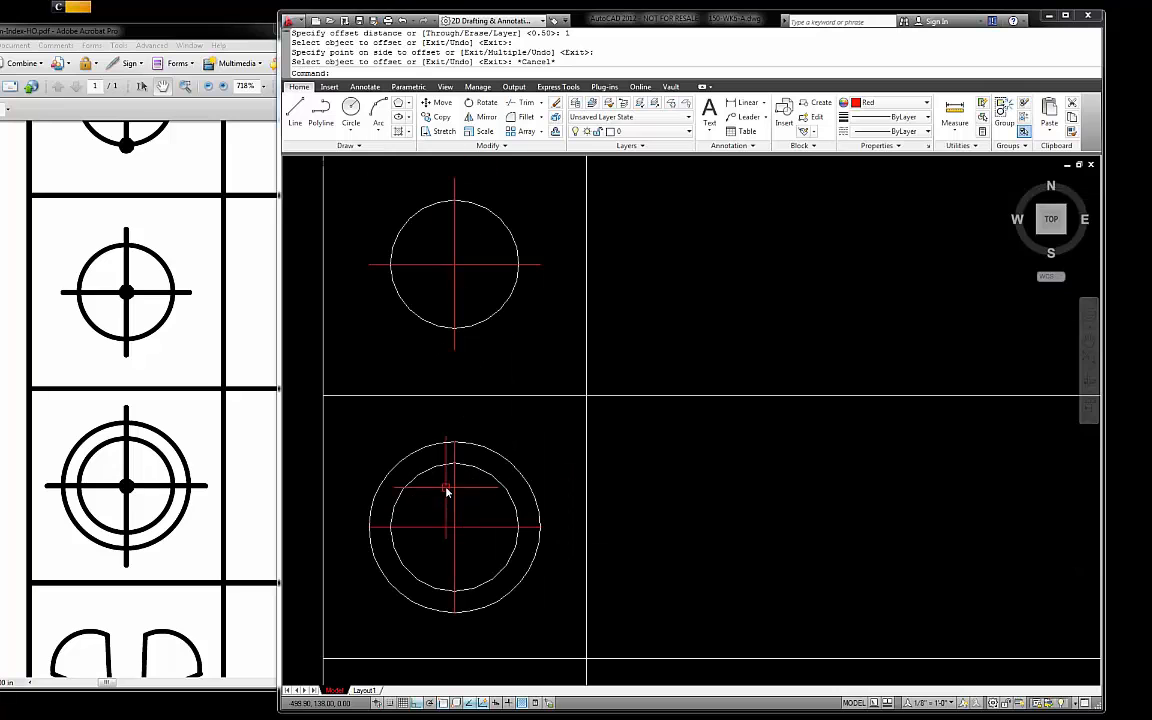
pyautogui.press('Return')
pyautogui.press('Return')
pyautogui.click(502, 450)
pyautogui.click(512, 444)
pyautogui.press('Escape')
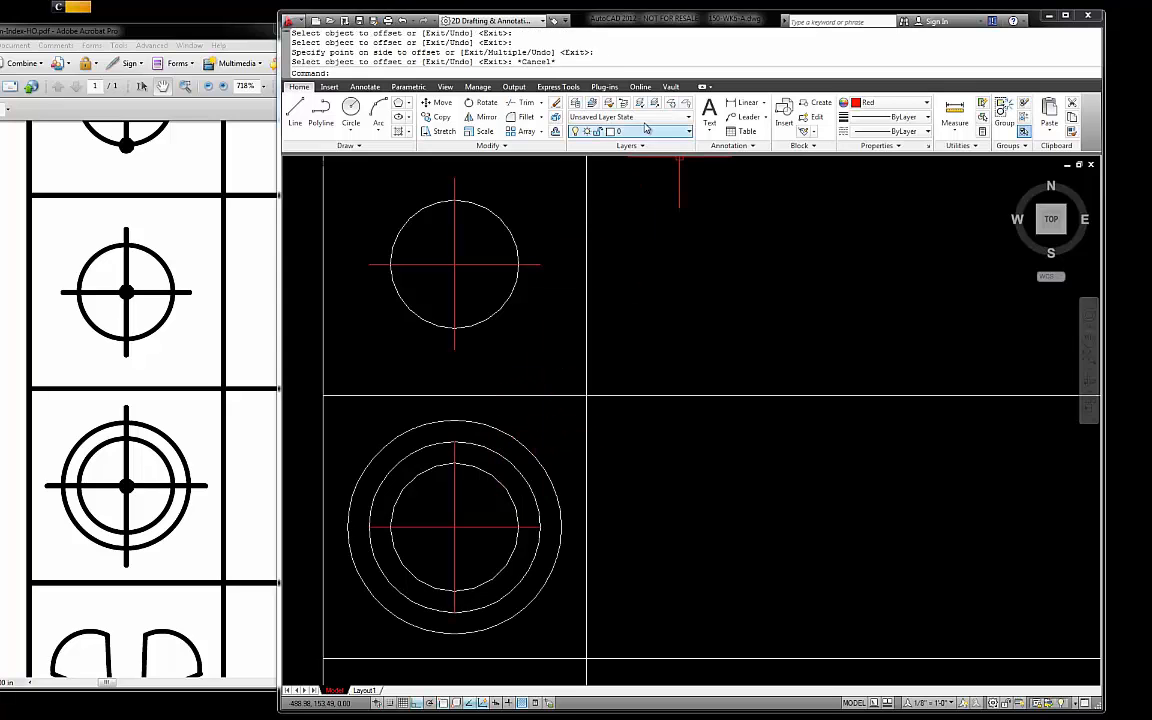
# - Extend both crosshair lines of the lower symbol at each end to the outermost circle
pyautogui.click(540, 104)
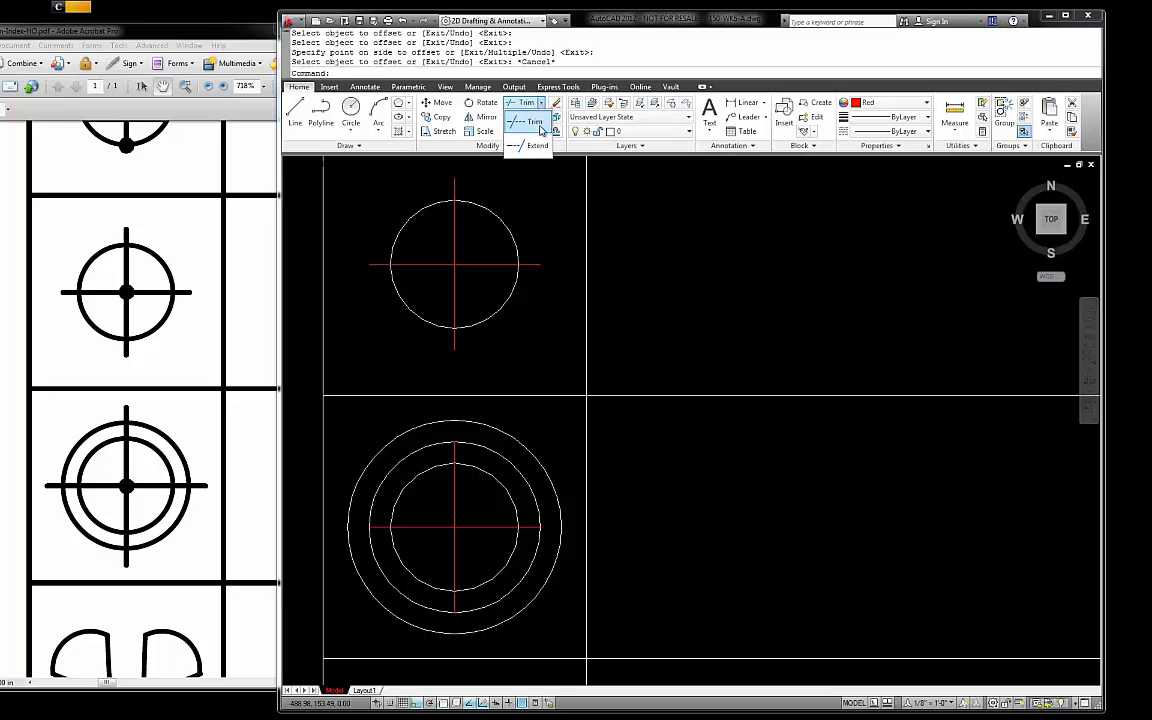
pyautogui.click(485, 133)
pyautogui.click(467, 421)
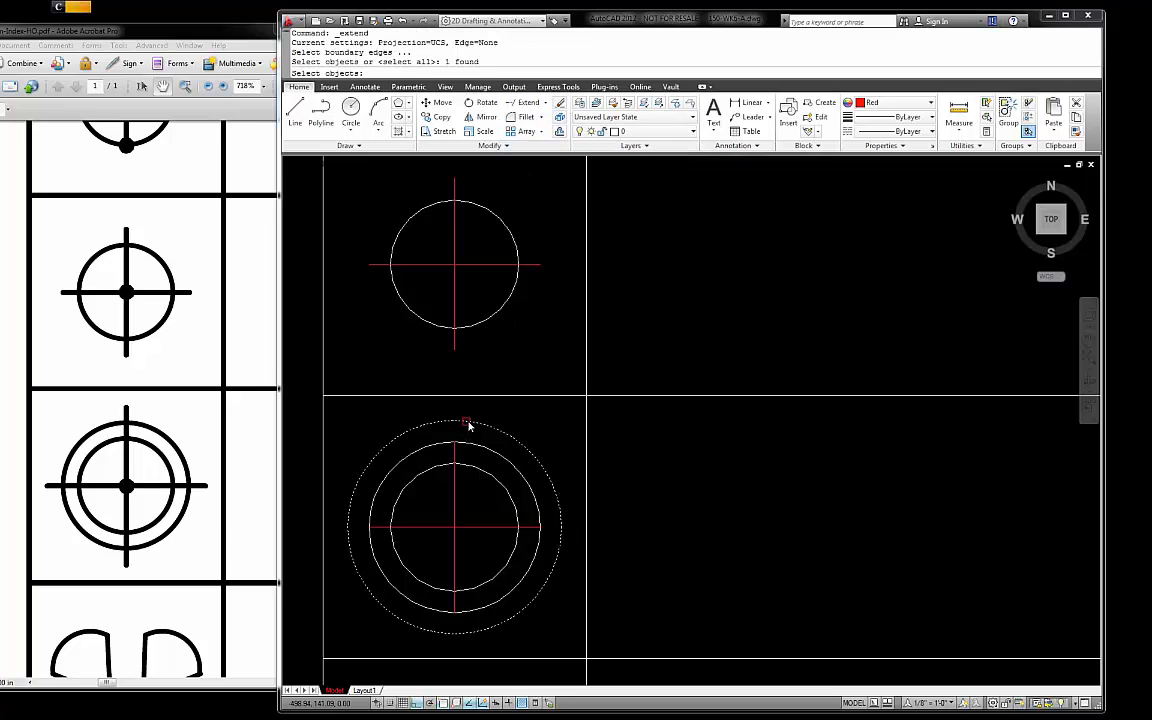
pyautogui.press('Return')
pyautogui.click(454, 455)
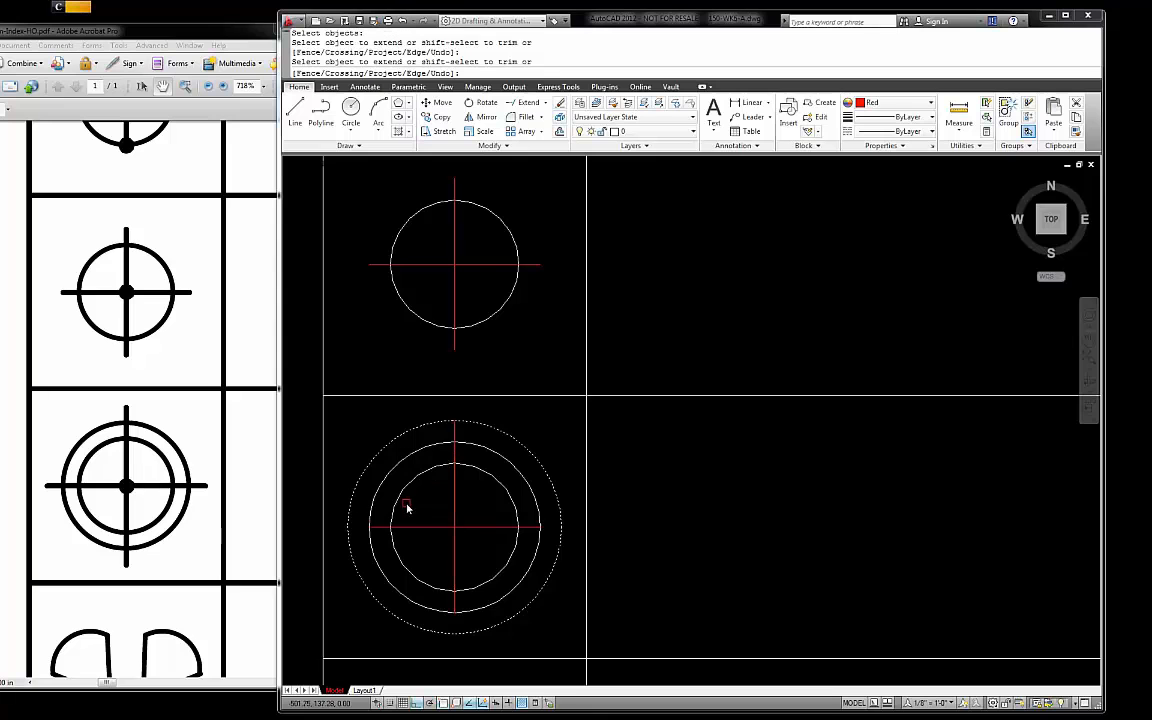
pyautogui.click(455, 607)
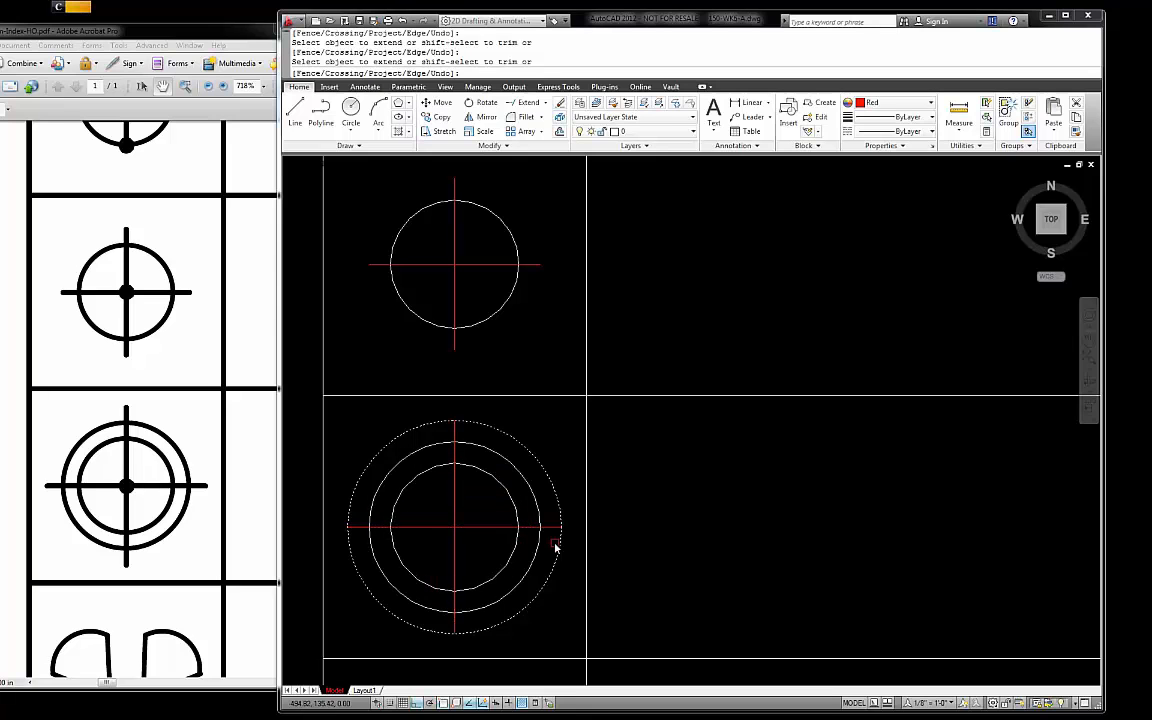
pyautogui.press('Escape')
# - Erase the outermost boundary circle around the lower crosshair symbol
pyautogui.click(556, 483)
pyautogui.click(554, 483)
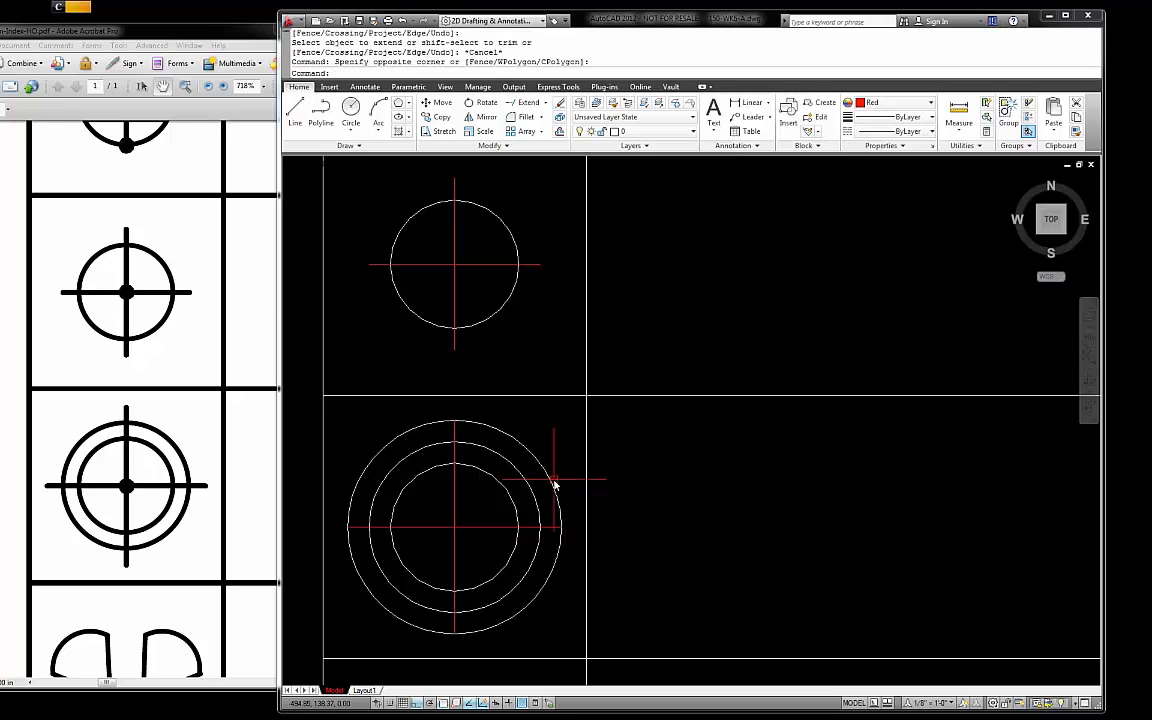
pyautogui.click(546, 478)
pyautogui.press('Delete')
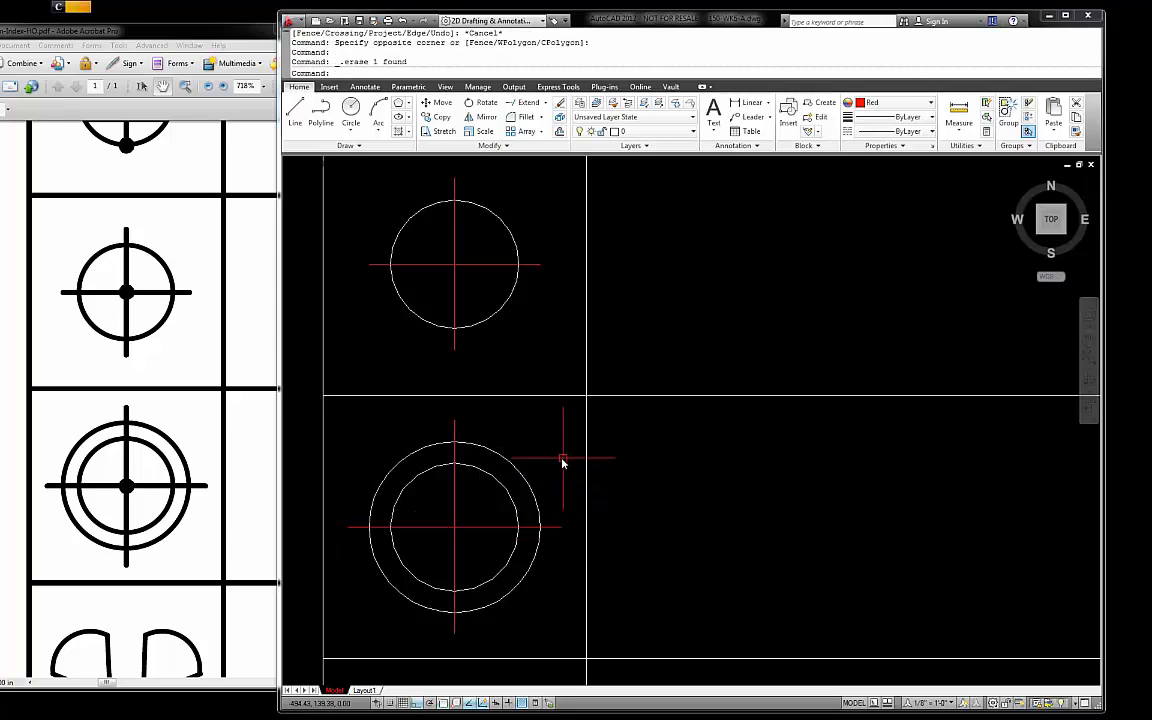
# - Select the outer circle of the double-circle crosshair symbol for a colour change
pyautogui.click(513, 472)
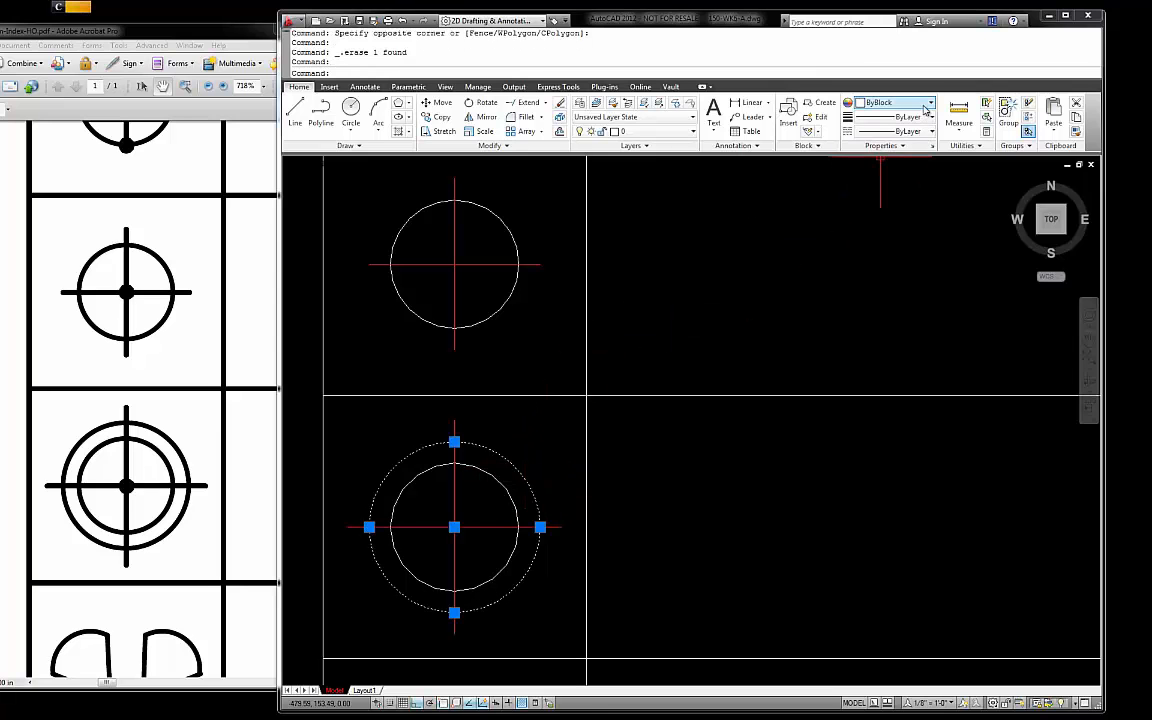